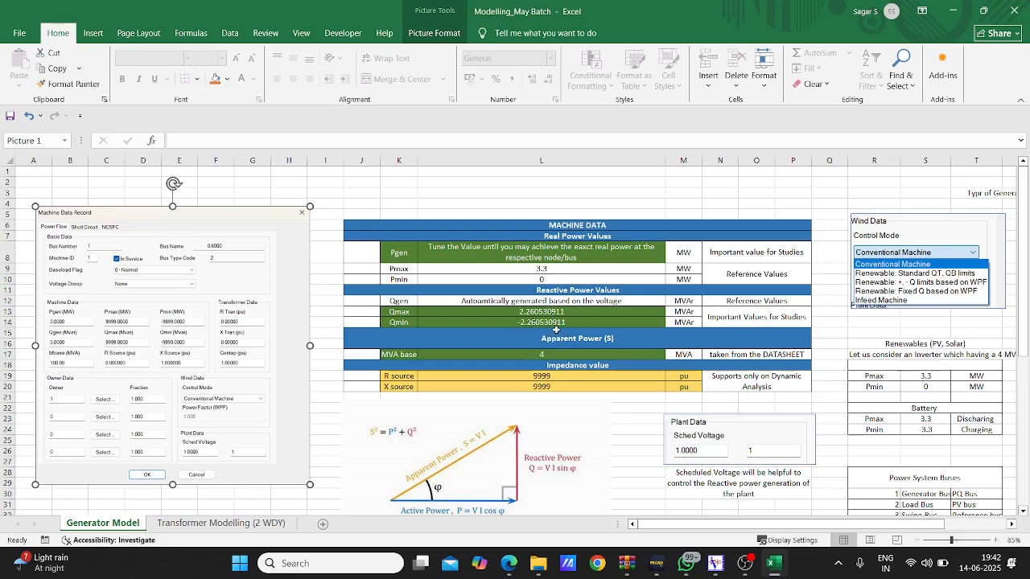
scroll(558, 335, "down", 1)
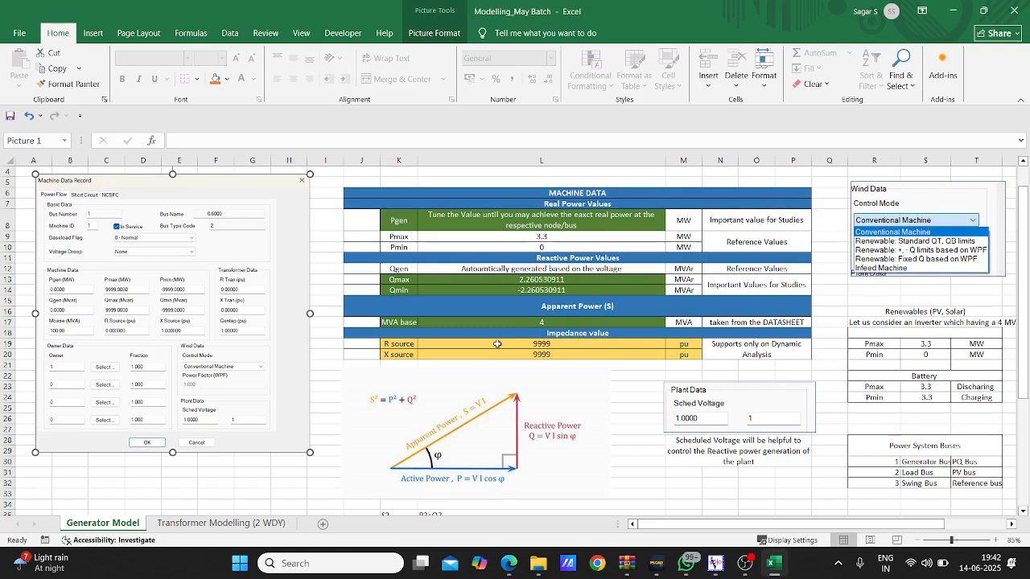
left_click(745, 409)
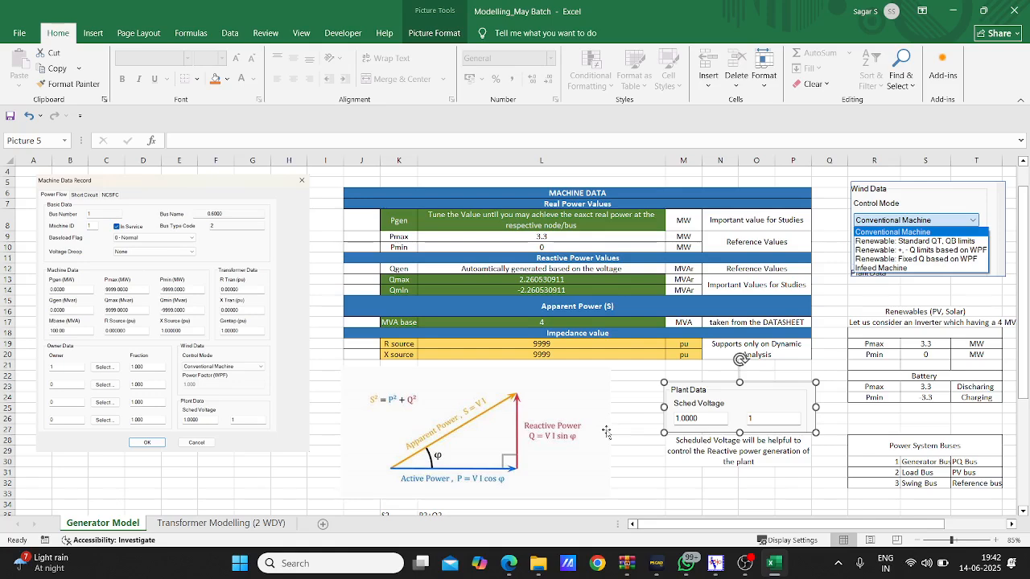
Show the Transformer Modelling (2 WDY) sheet, and open the Modelling_March workbook from the march 2025 folder.
left_click(261, 525)
mouse_move(538, 563)
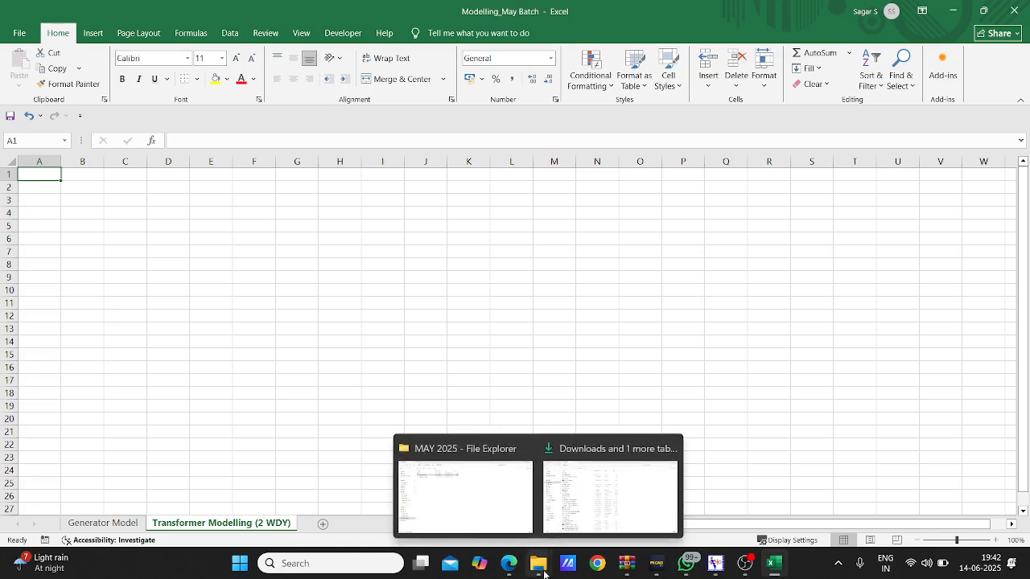
left_click(501, 510)
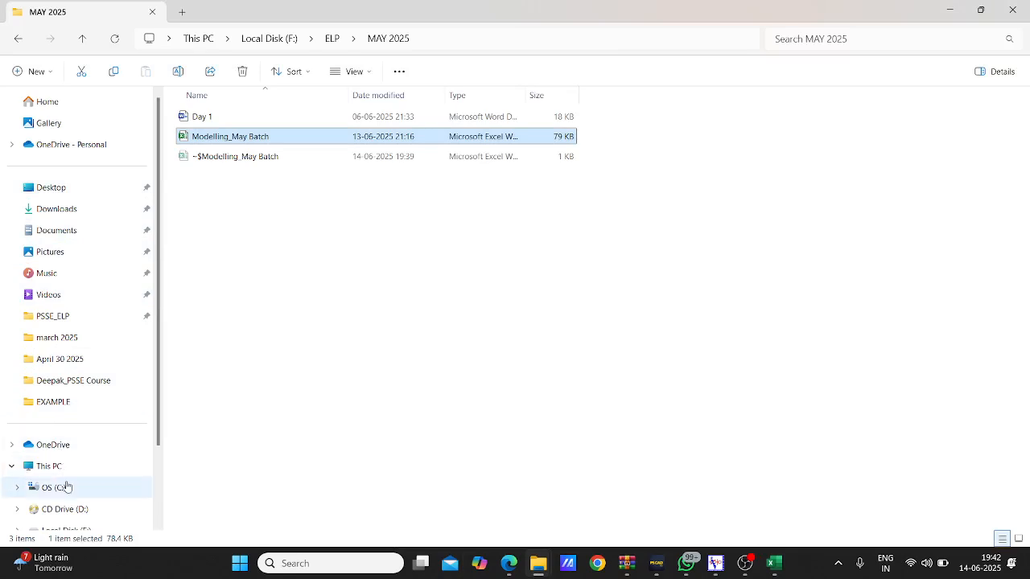
left_click(59, 364)
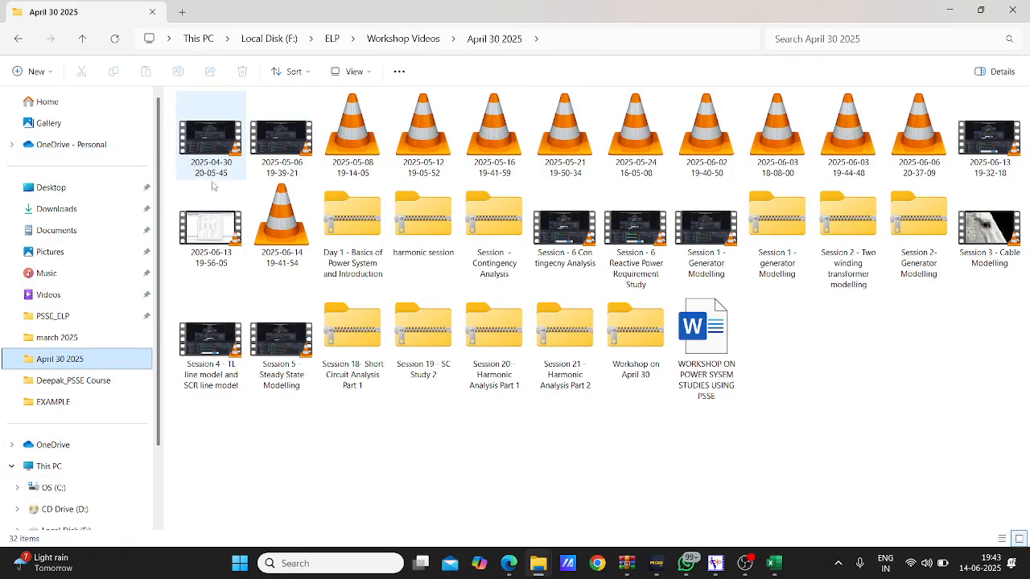
left_click(49, 341)
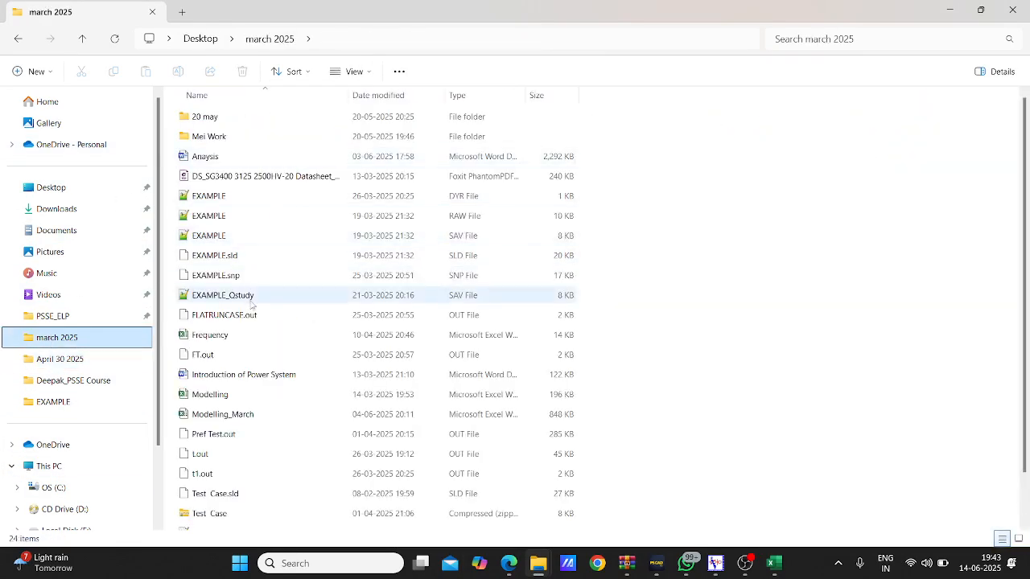
left_click(232, 416)
double_click(232, 417)
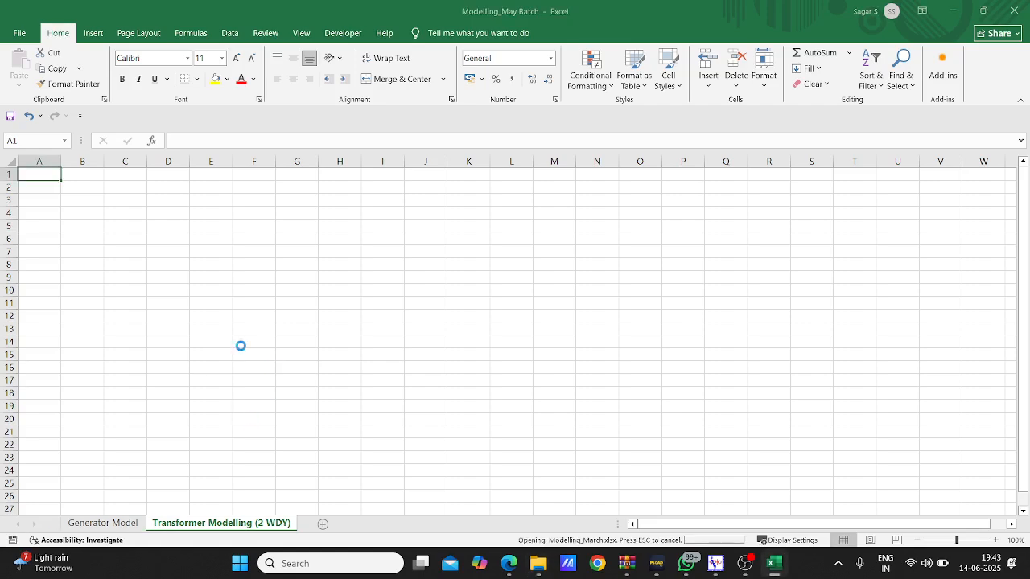
Copy the transformer datasheet picture from the Two Winding Transformer Model sheet and close the Modelling_March workbook.
left_click(218, 523)
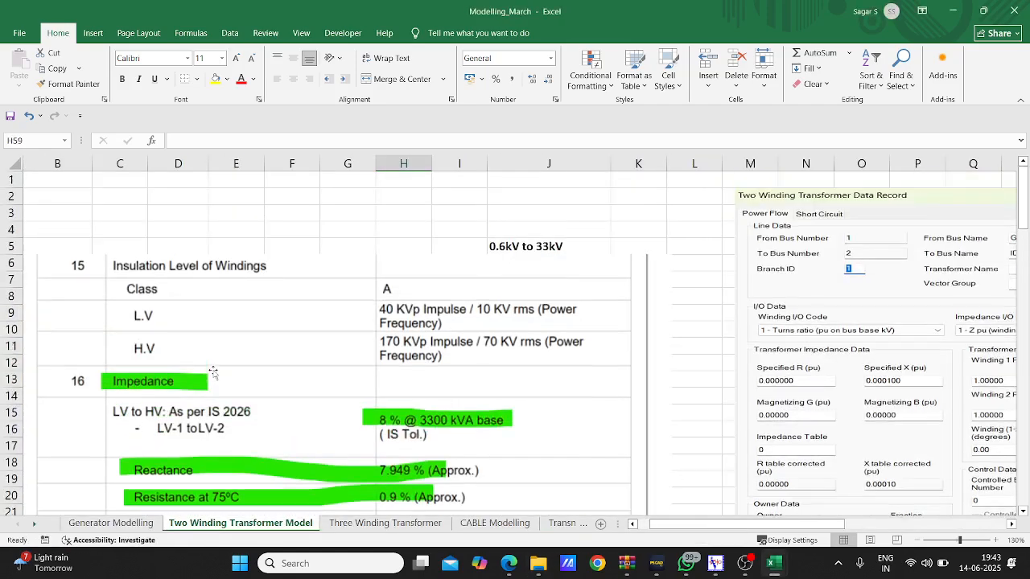
left_click(222, 369)
right_click(222, 369)
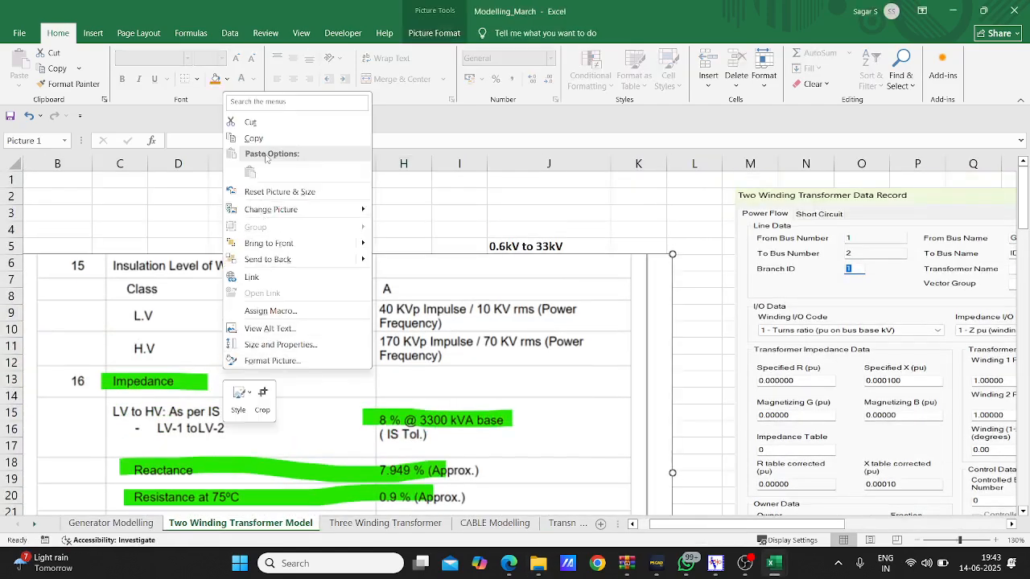
left_click(241, 139)
left_click(1013, 15)
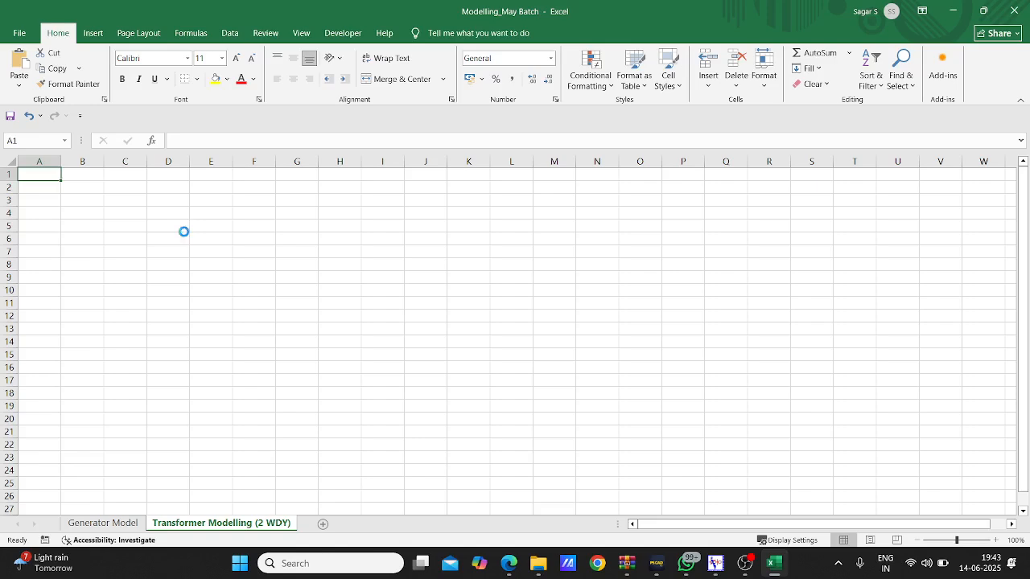
Paste the datasheet picture into the Transformer Modelling (2 WDY) sheet and position it starting around row 3.
key("ctrl+v")
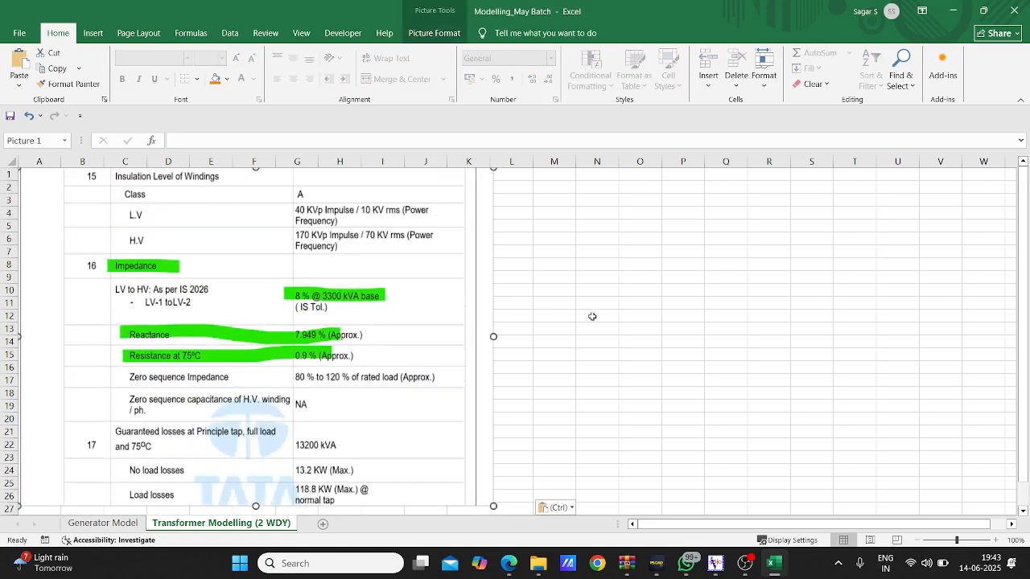
scroll(373, 323, "down", 1)
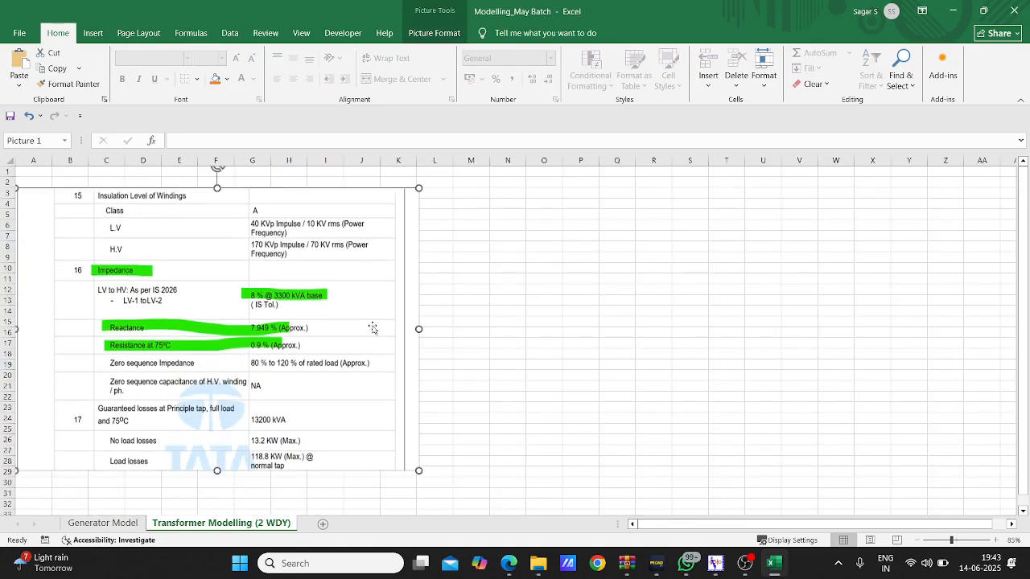
left_click_drag(332, 320, 348, 323)
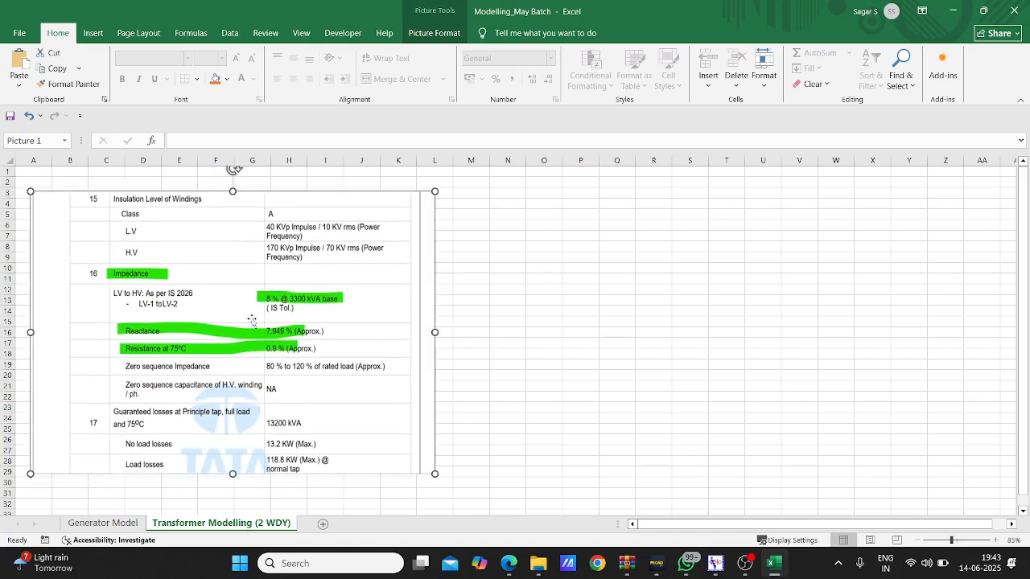
Give the datasheet picture a blue border and move it up slightly to start around row 2.
left_click(435, 33)
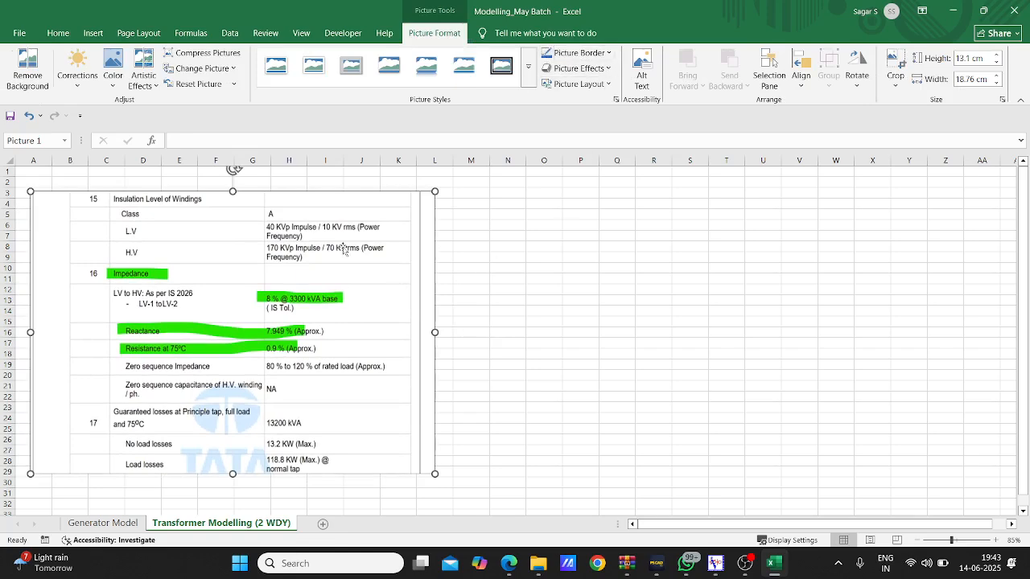
left_click(500, 212)
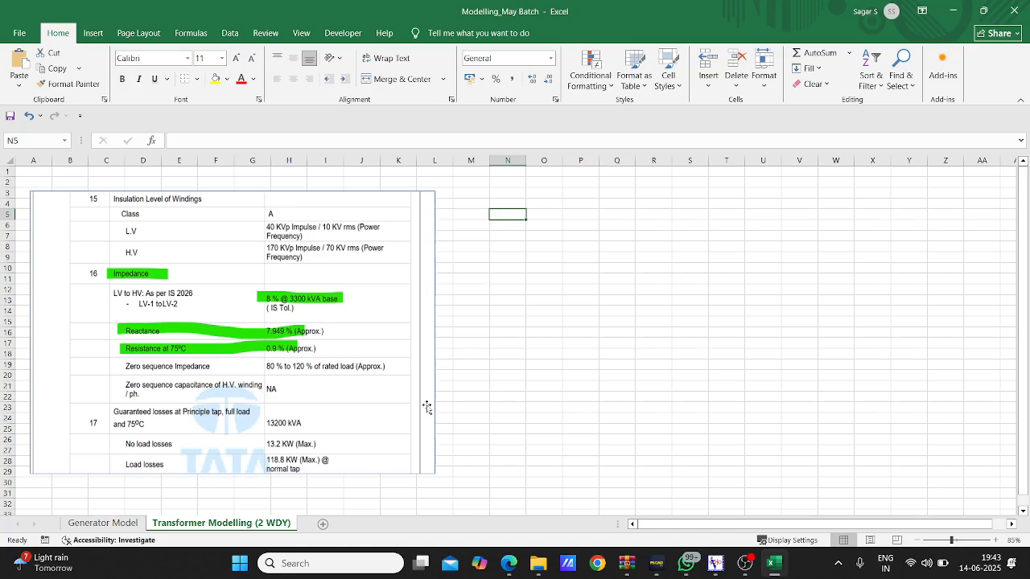
left_click(340, 338)
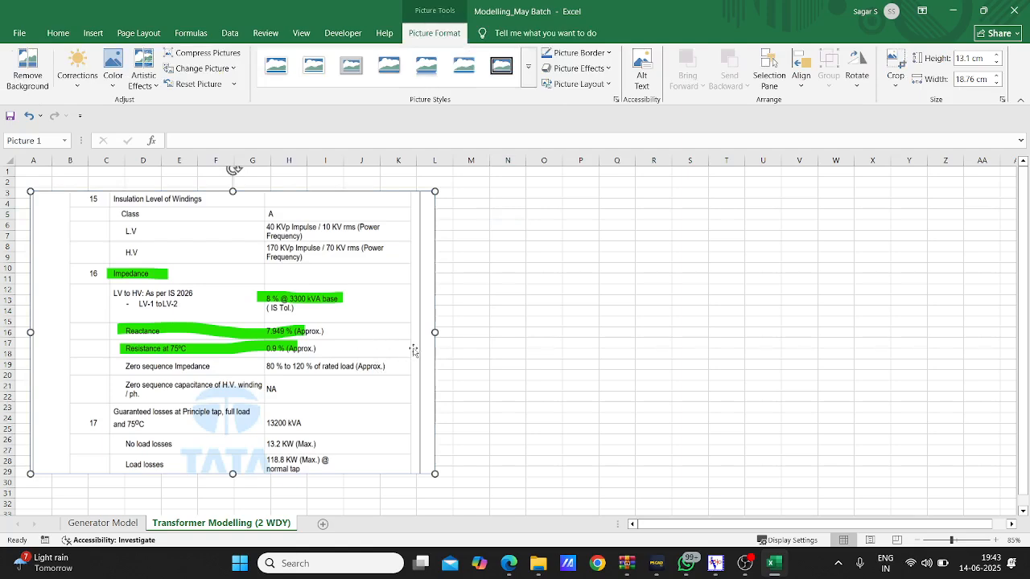
left_click_drag(303, 288, 296, 275)
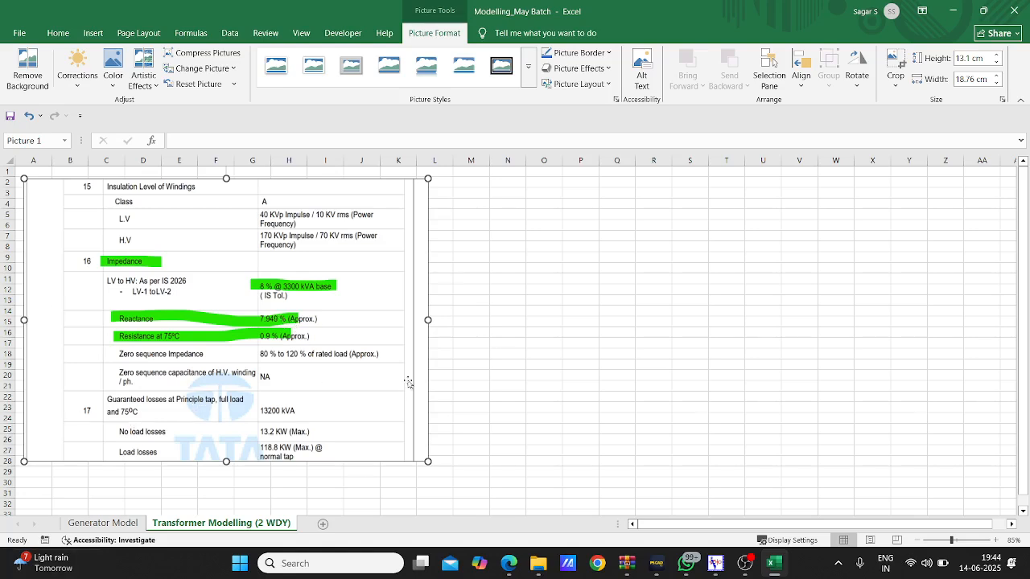
Switch to PSS®E Xplore 35 and create a new case data and diagram.
left_click(715, 566)
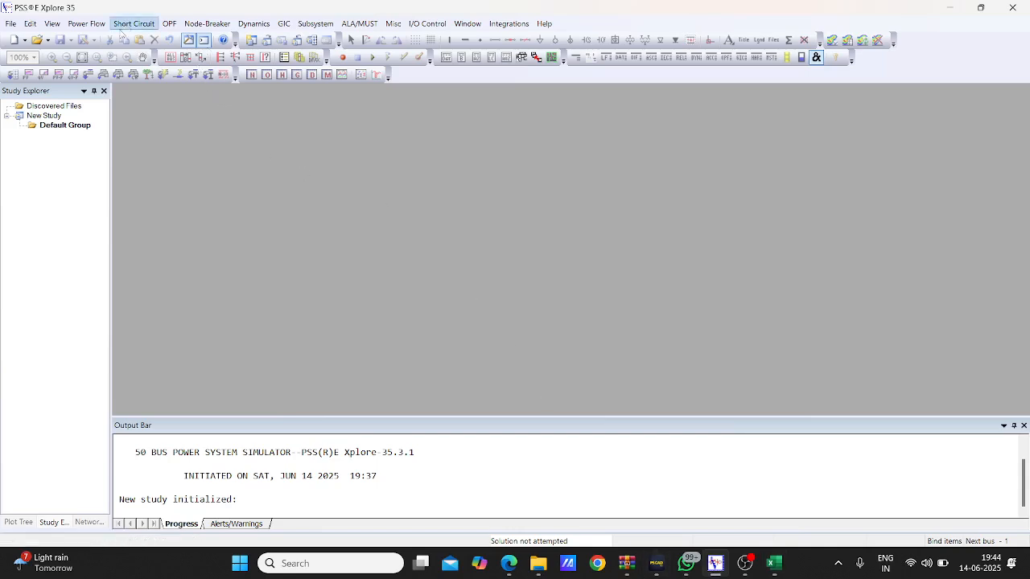
left_click(14, 40)
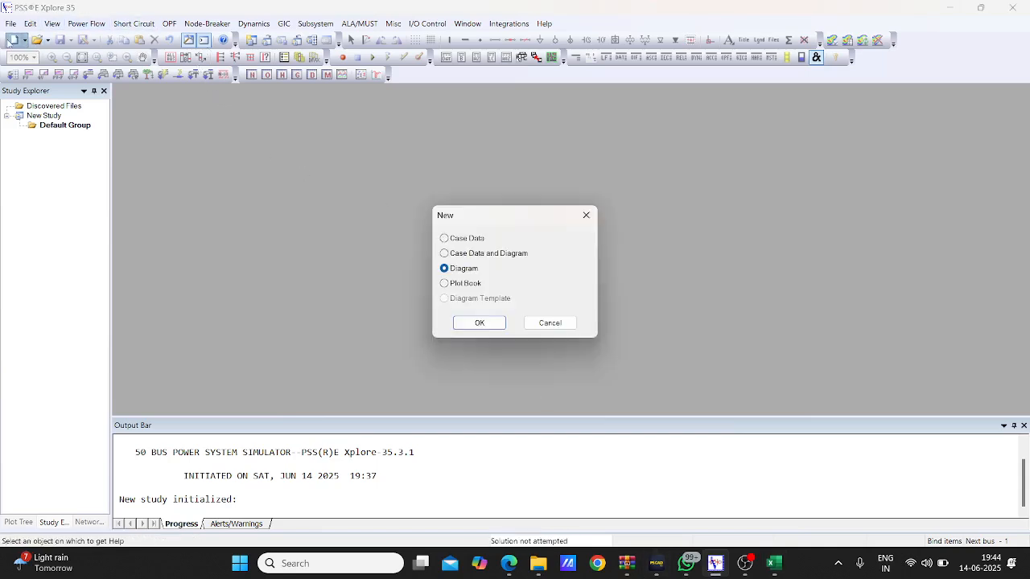
left_click(473, 256)
left_click(479, 323)
left_click(479, 323)
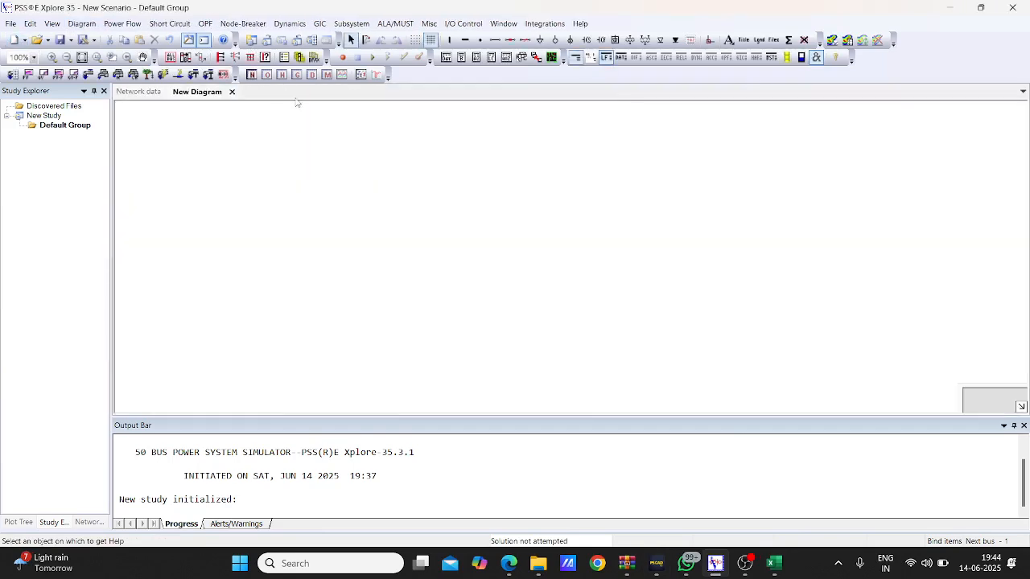
Place point buses 1 and 101 side by side on the new diagram with their default data.
left_click(480, 39)
left_click(394, 200)
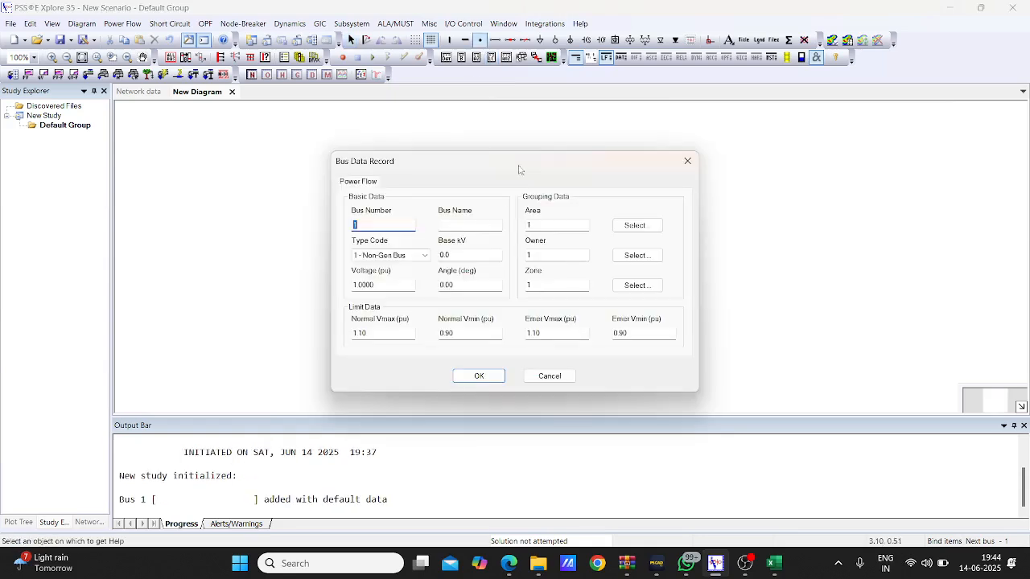
left_click(481, 378)
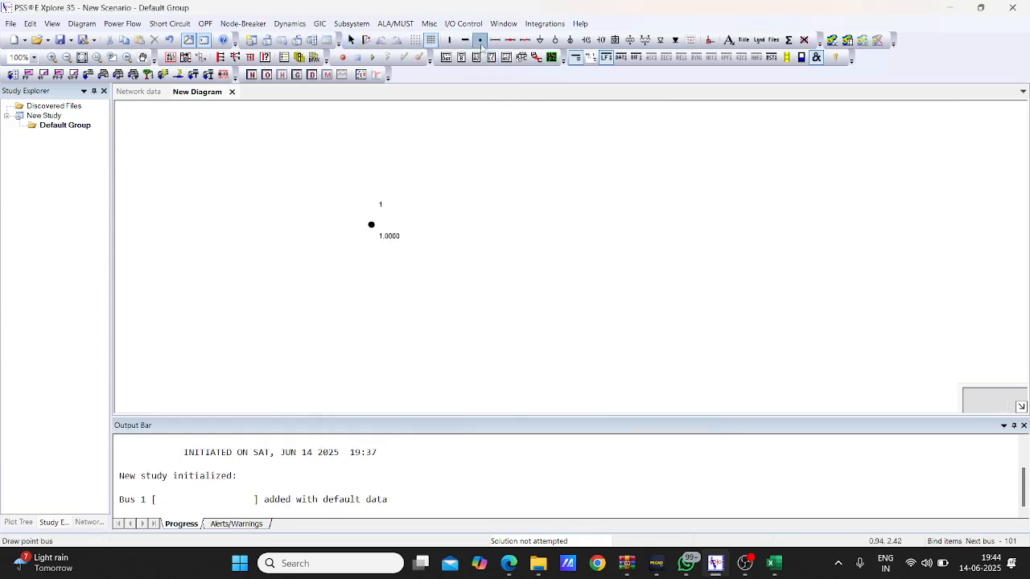
left_click(570, 222)
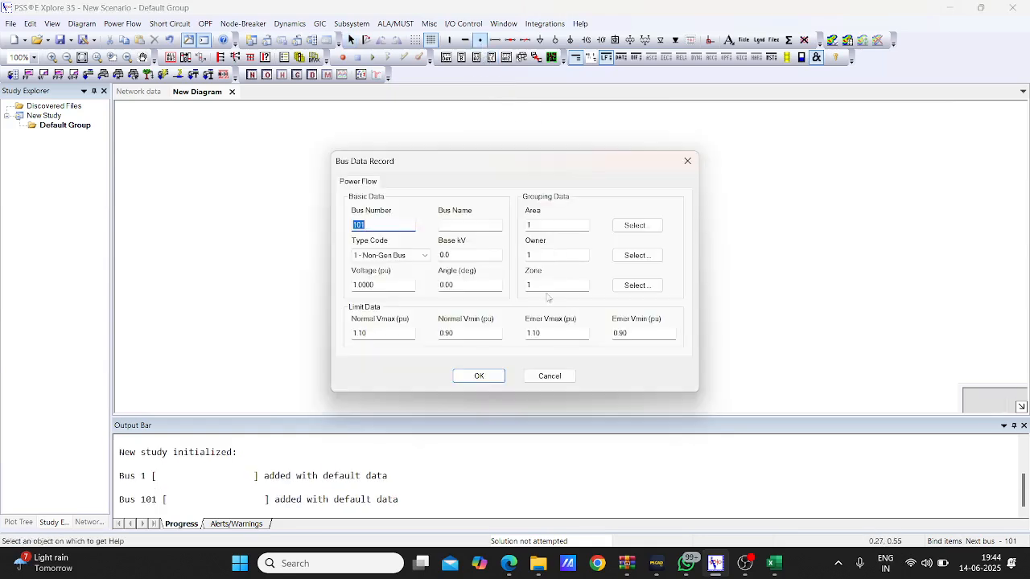
left_click(479, 376)
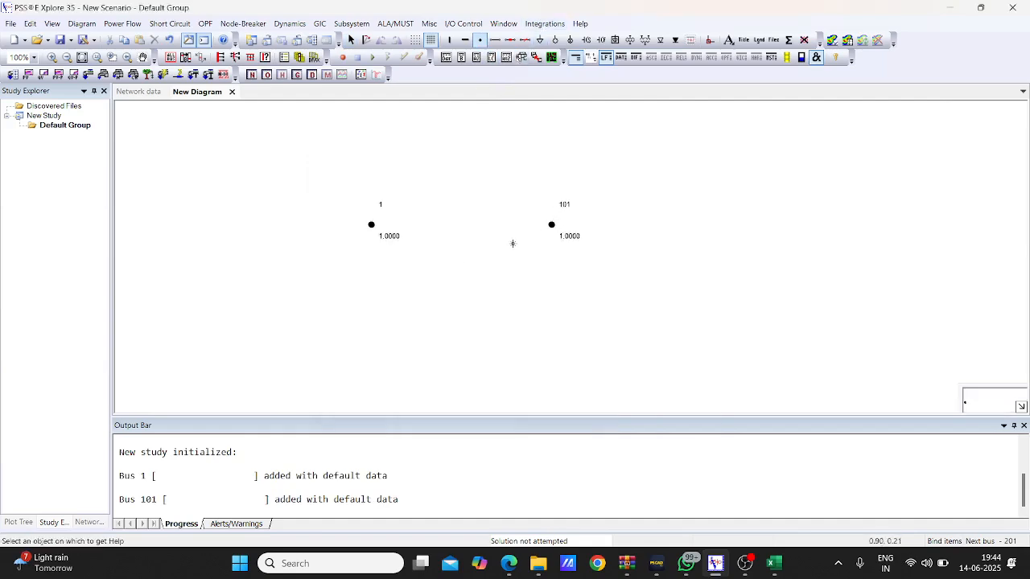
key("Escape")
Set the base voltage of bus 1 to 0.69 kV.
double_click(372, 224)
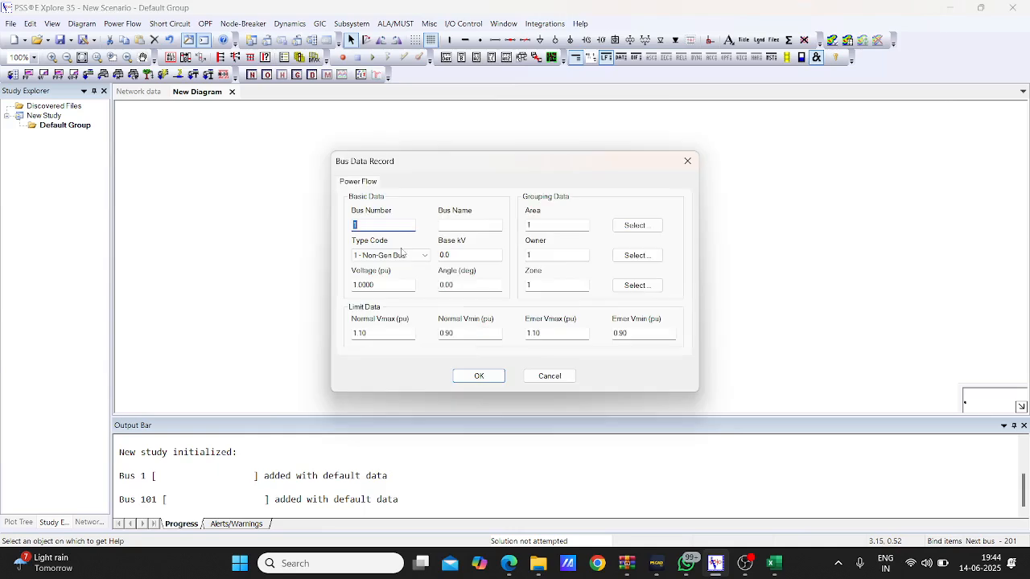
left_click(466, 257)
key("BackSpace")
key("BackSpace")
type(".69")
key("Return")
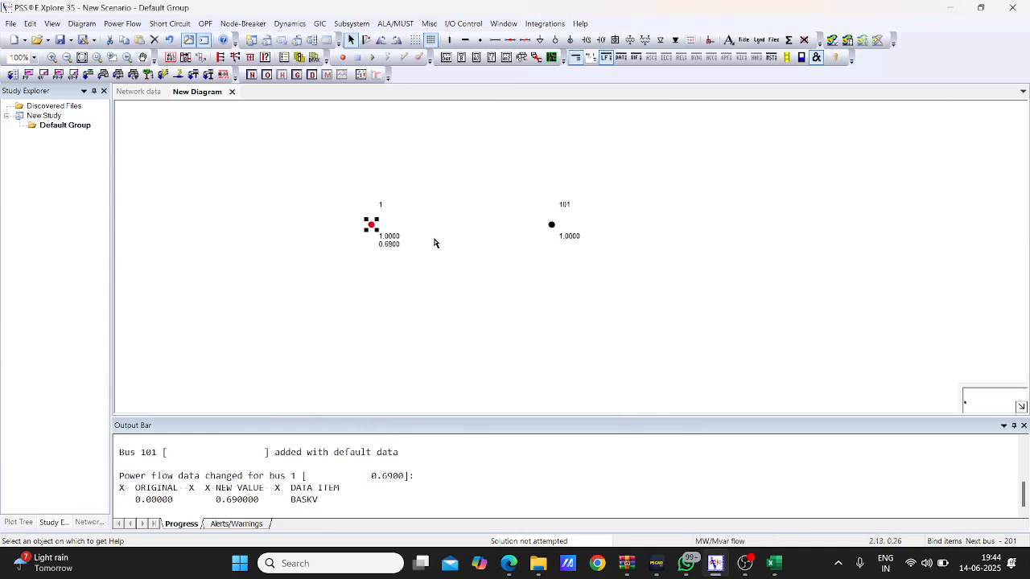
Set the base voltage of bus 101 to 33 kV.
double_click(553, 226)
double_click(471, 256)
type("33")
key("Return")
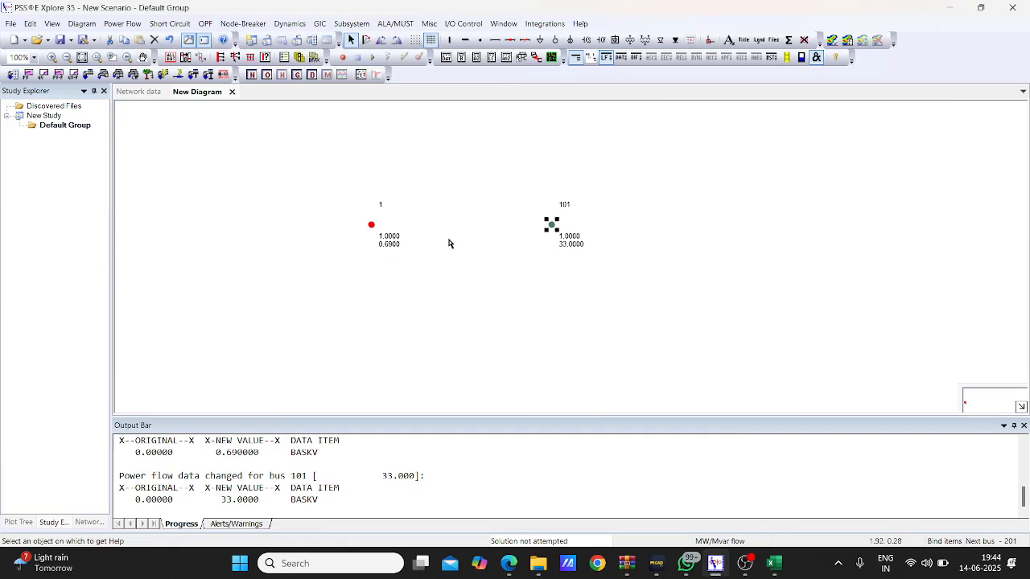
Draw a two-winding transformer from bus 1 to bus 101 and capture a screenshot of its data record.
left_click(630, 39)
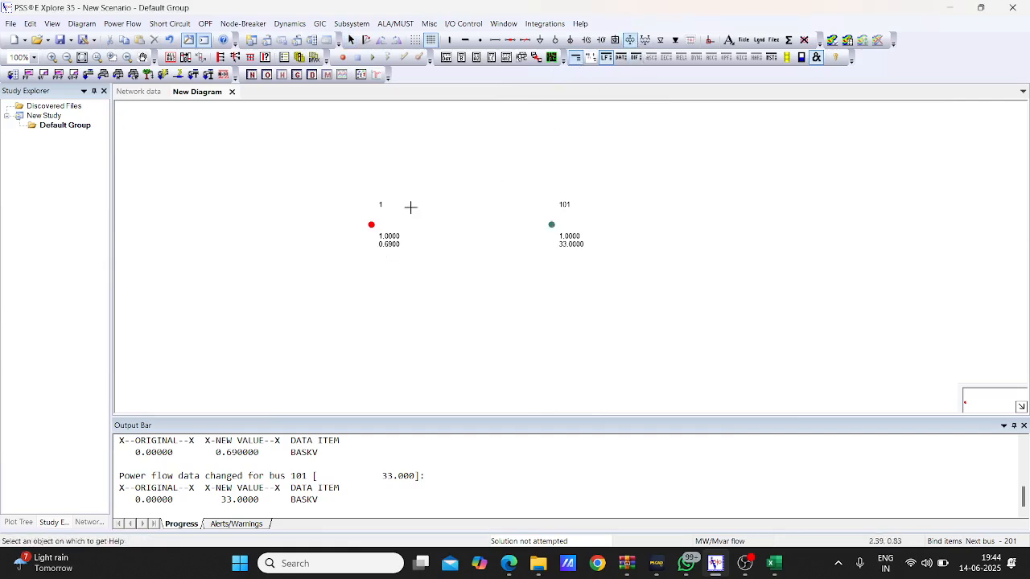
left_click_drag(372, 225, 552, 224)
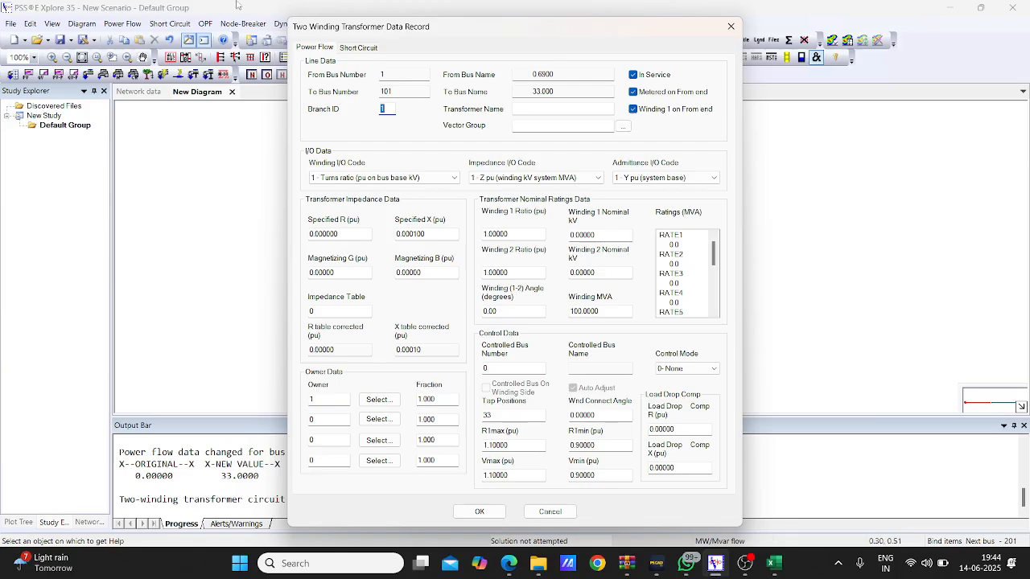
key("super+shift+s")
left_click_drag(293, 10, 741, 527)
Switch to Excel and paste the transformer data record screenshot beside the datasheet picture on the Transformer Modelling (2 WDY) sheet.
left_click(772, 564)
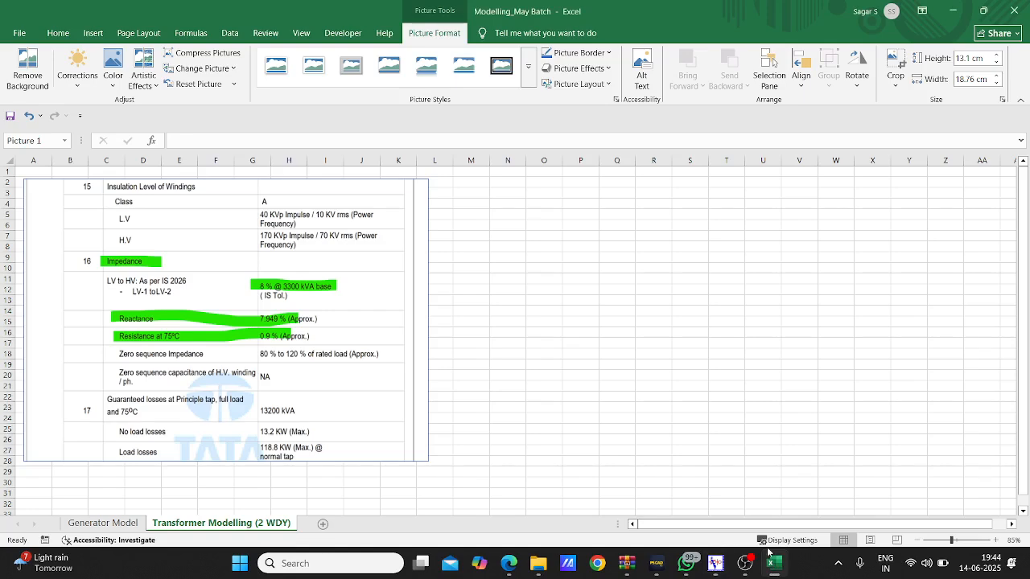
left_click(491, 185)
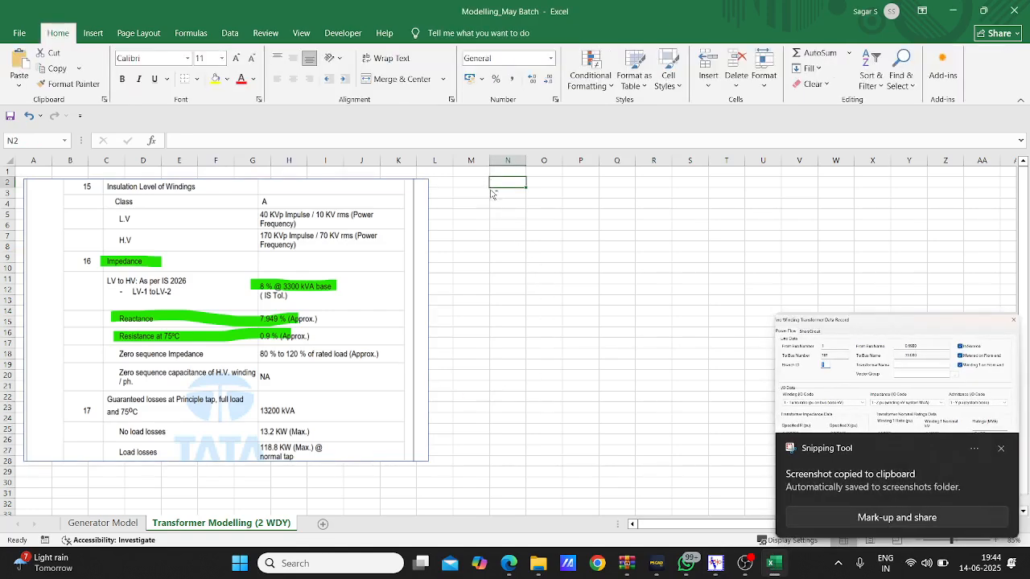
key("ctrl+v")
left_click_drag(573, 301, 517, 296)
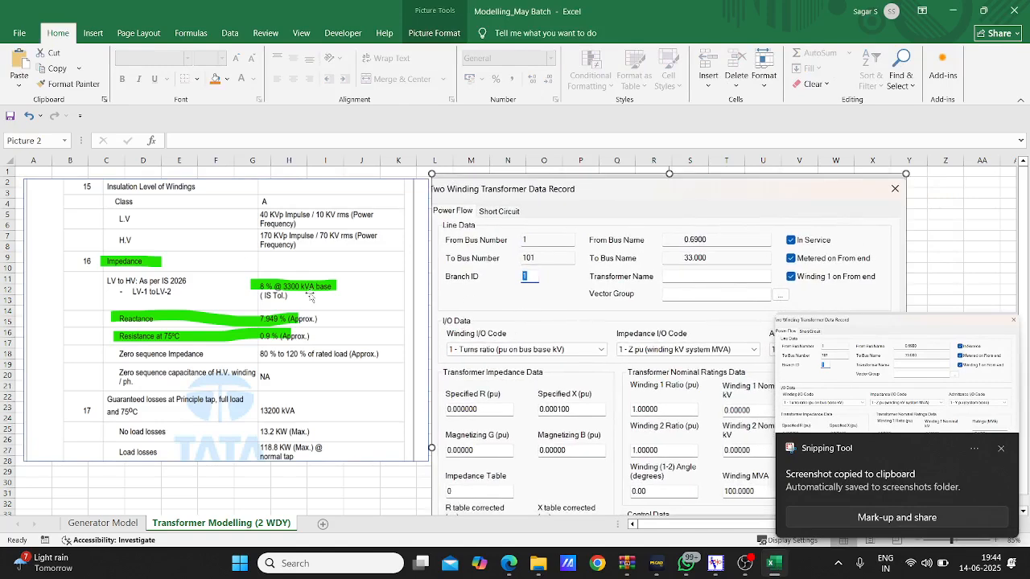
left_click_drag(245, 248, 244, 247)
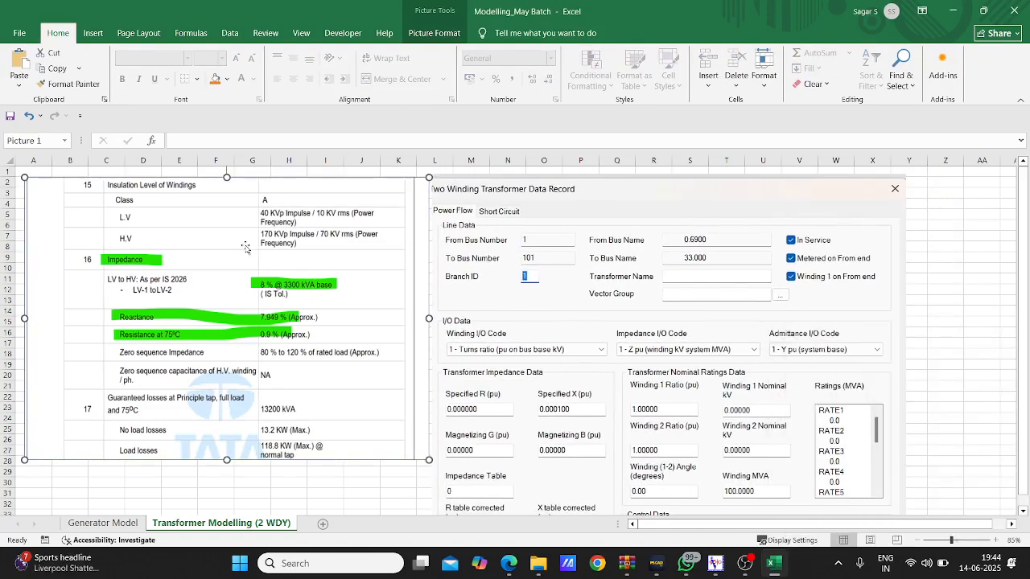
left_click_drag(640, 225, 661, 227)
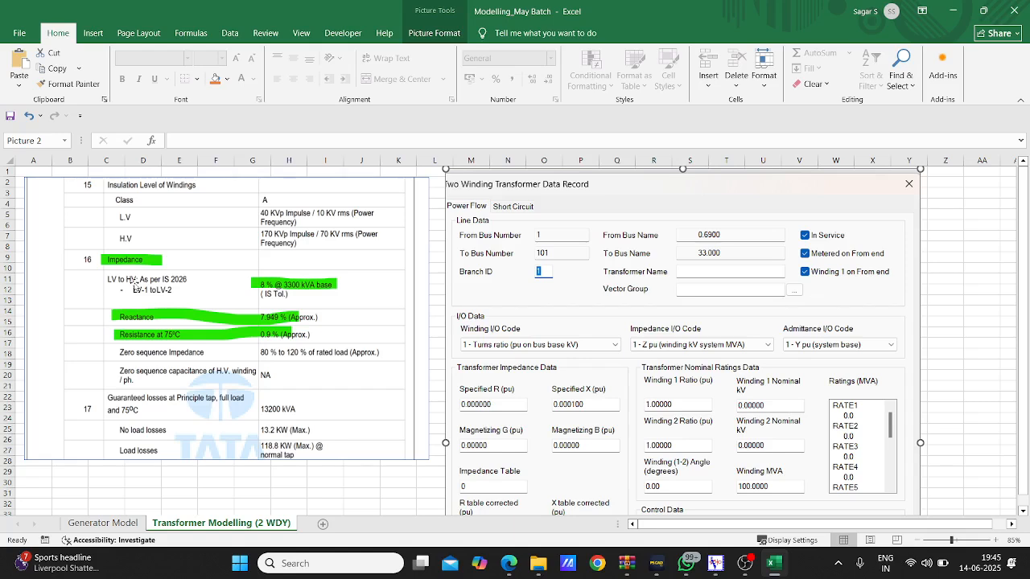
scroll(109, 307, "down", 4)
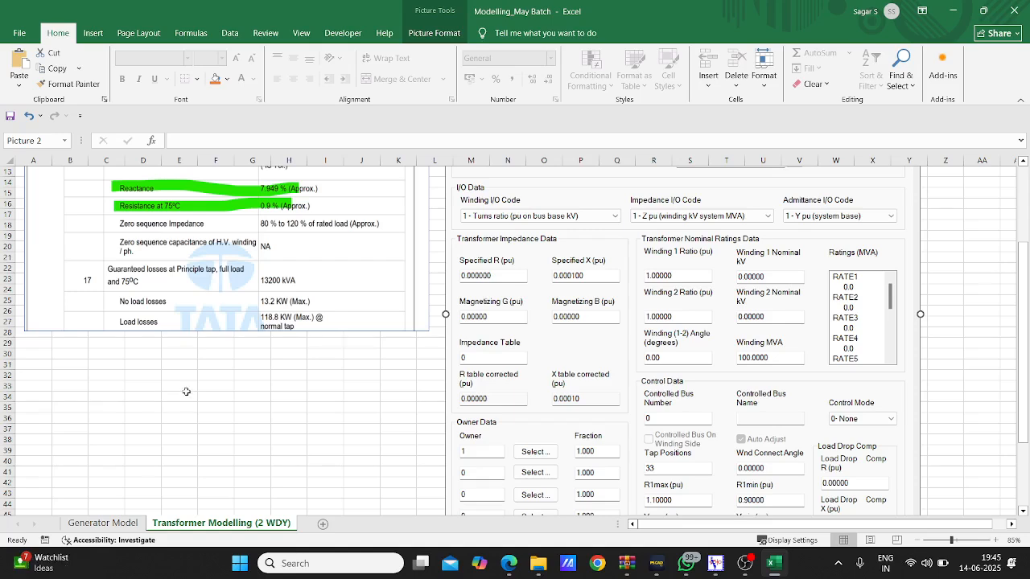
Enter the heading "Two Widning" in C31, with item 1 "impedance of the Transformer" across C32 and D32.
left_click(111, 369)
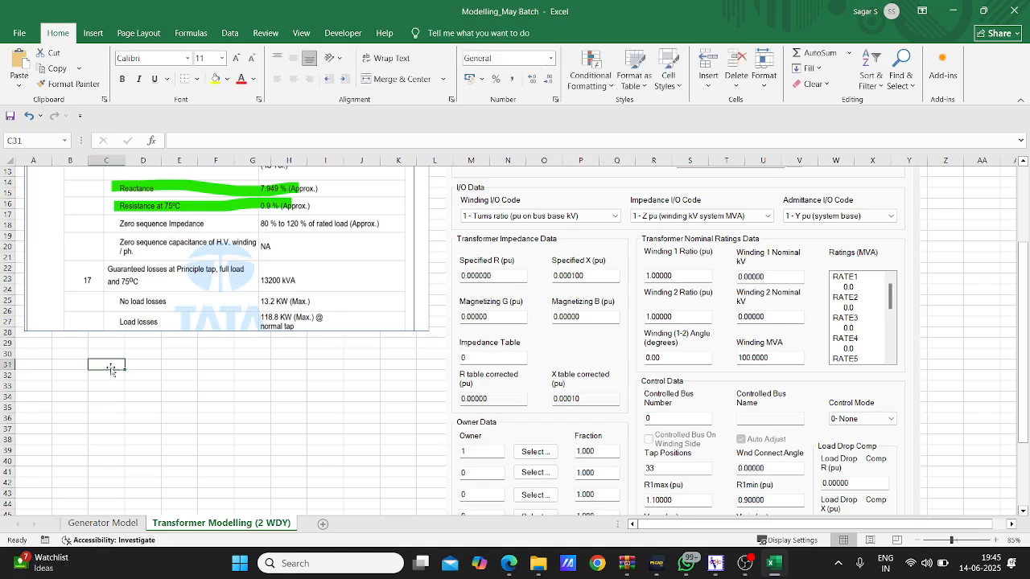
type("Two Widning")
key("Return")
type("1")
key("Tab")
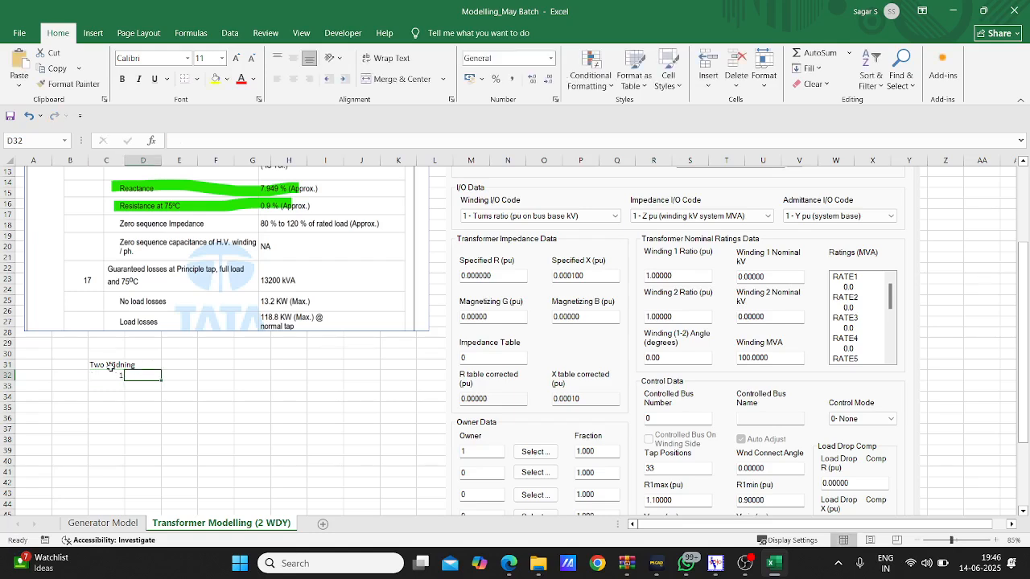
type("impedance")
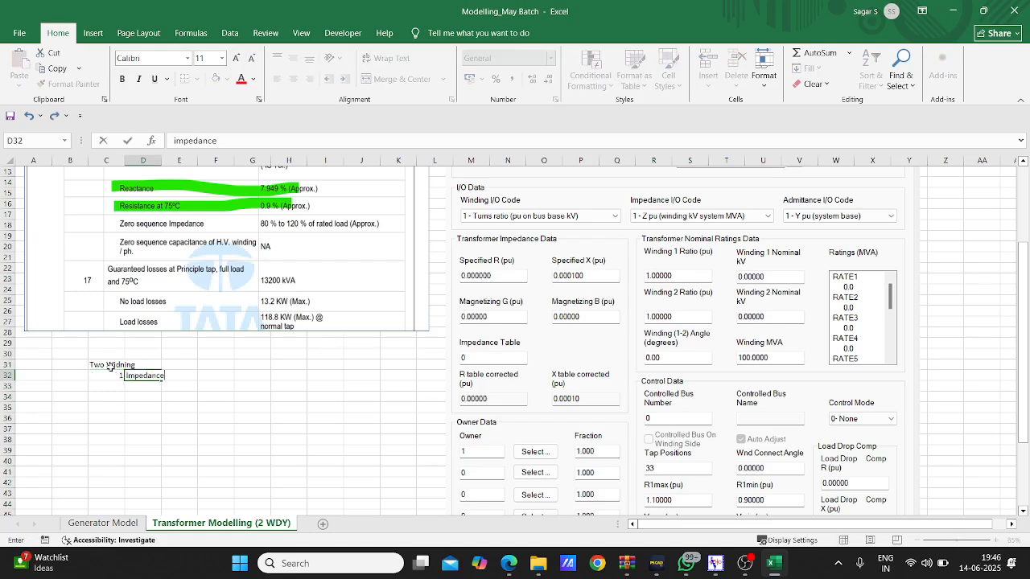
type(" of the Transfotmer")
key("BackSpace")
key("BackSpace")
key("BackSpace")
type("rmer")
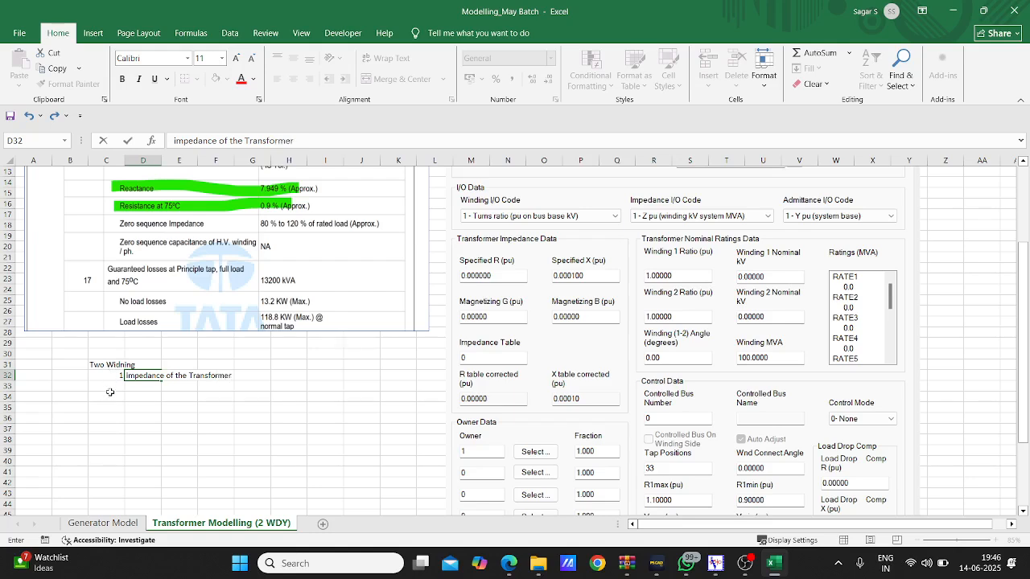
Add item 2 in row 33, with the number in C33 and the text "lossess" in D33.
left_click(114, 387)
type("2 Load")
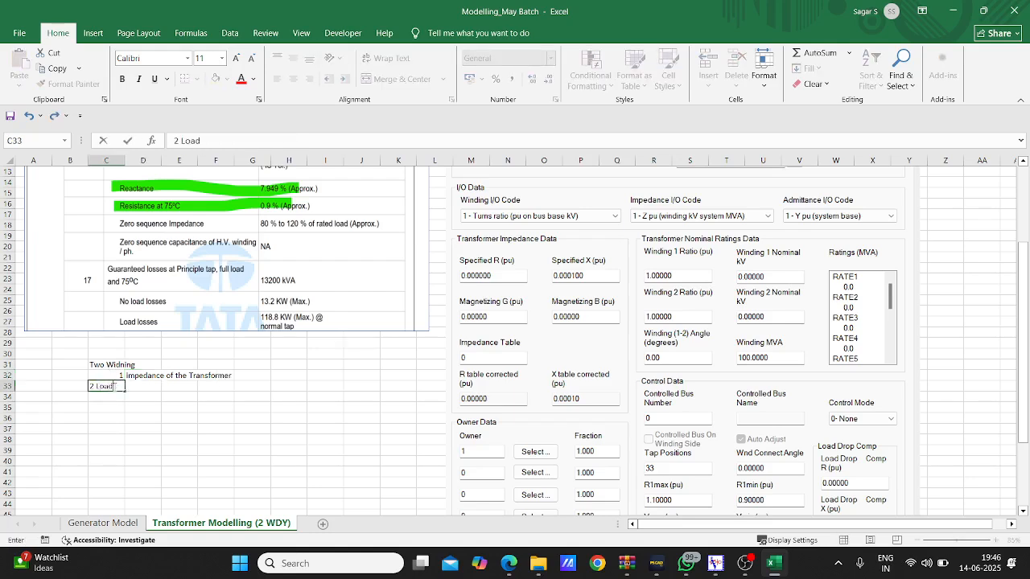
key("BackSpace")
key("BackSpace")
key("BackSpace")
key("BackSpace")
key("Tab")
type("loses")
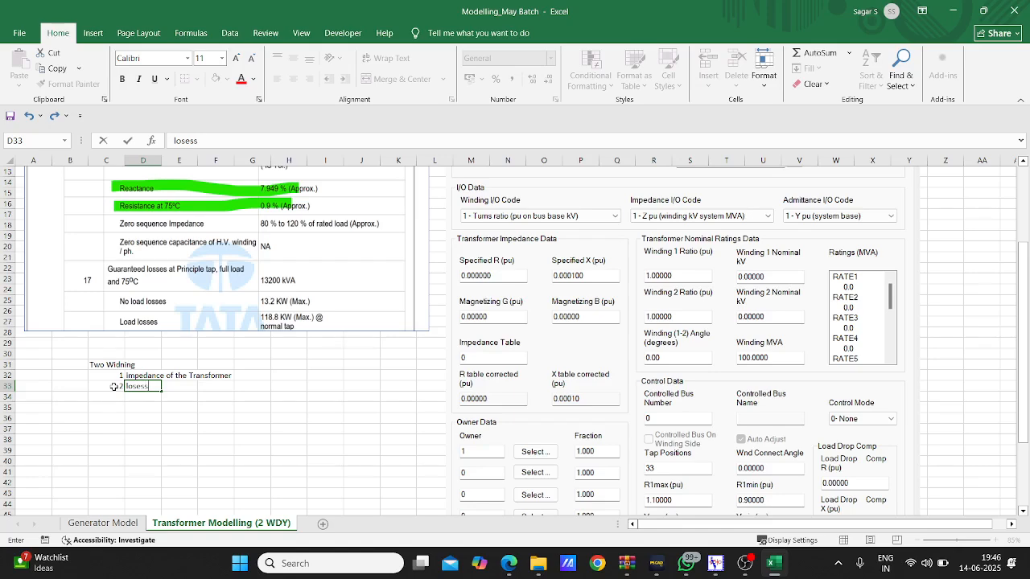
key("Tab")
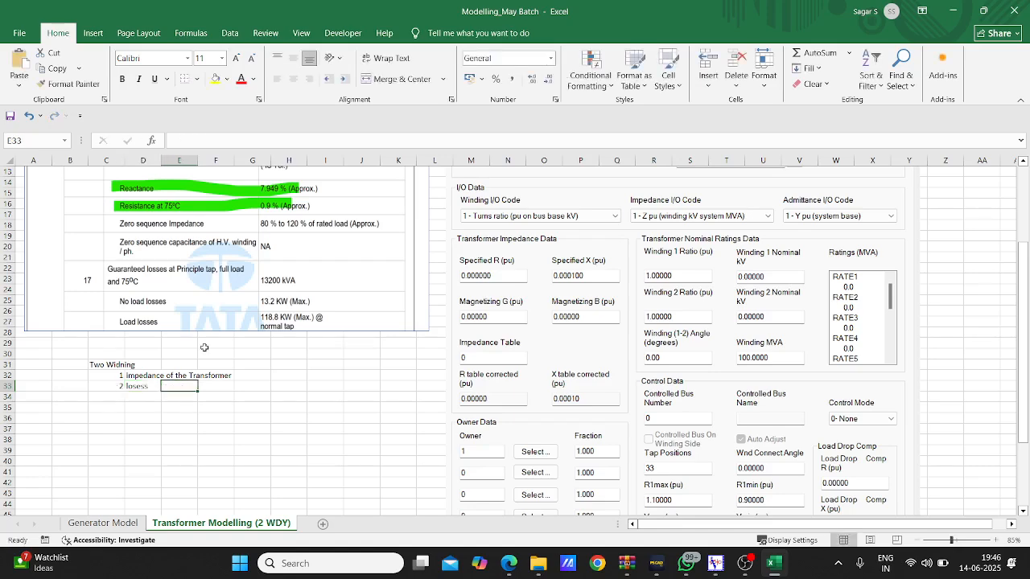
scroll(286, 312, "up", 5)
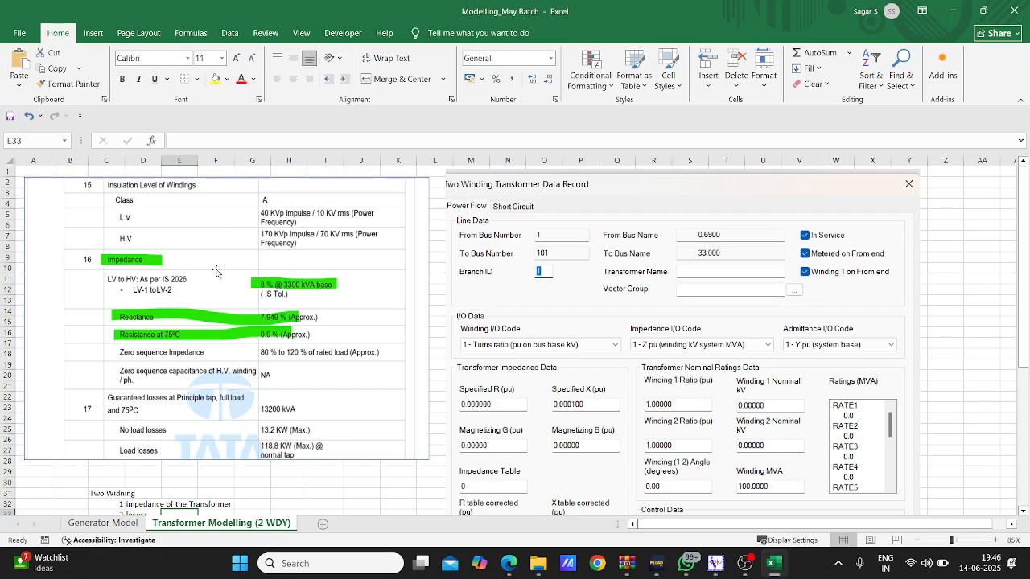
scroll(219, 274, "down", 2)
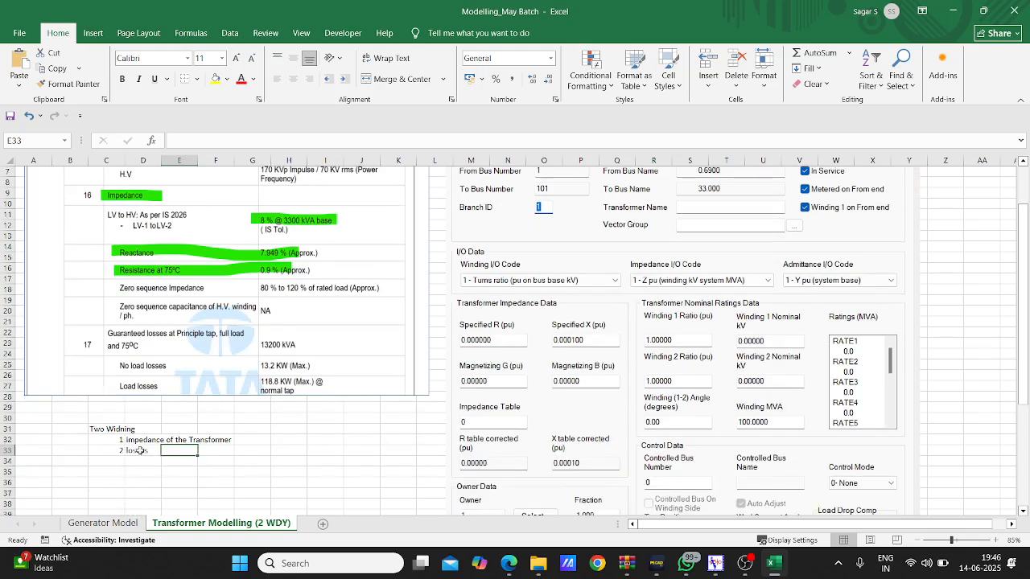
double_click(129, 450)
type("s")
left_click(175, 459)
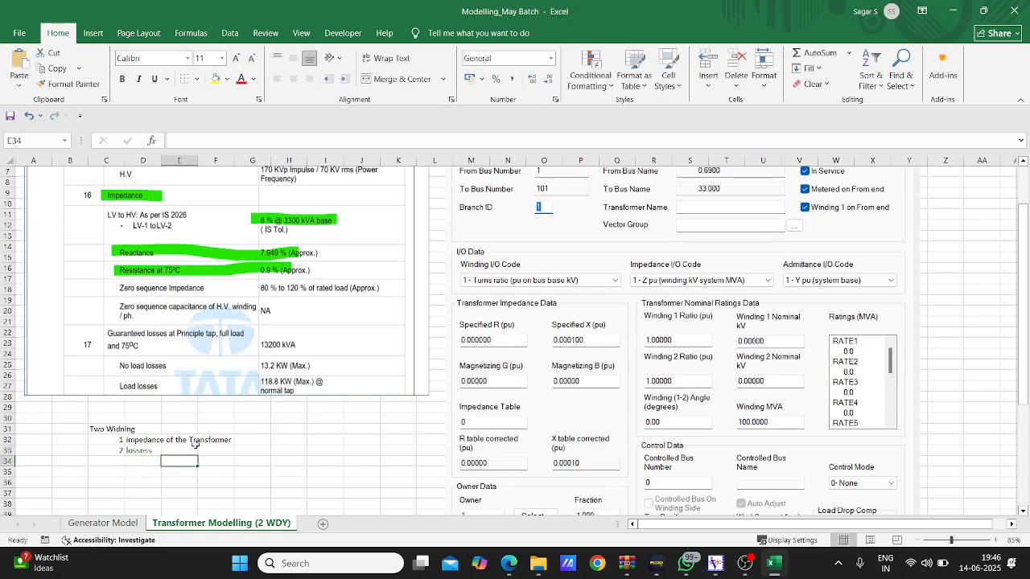
Correct the heading in C31 to "Two Winding".
left_click(120, 432)
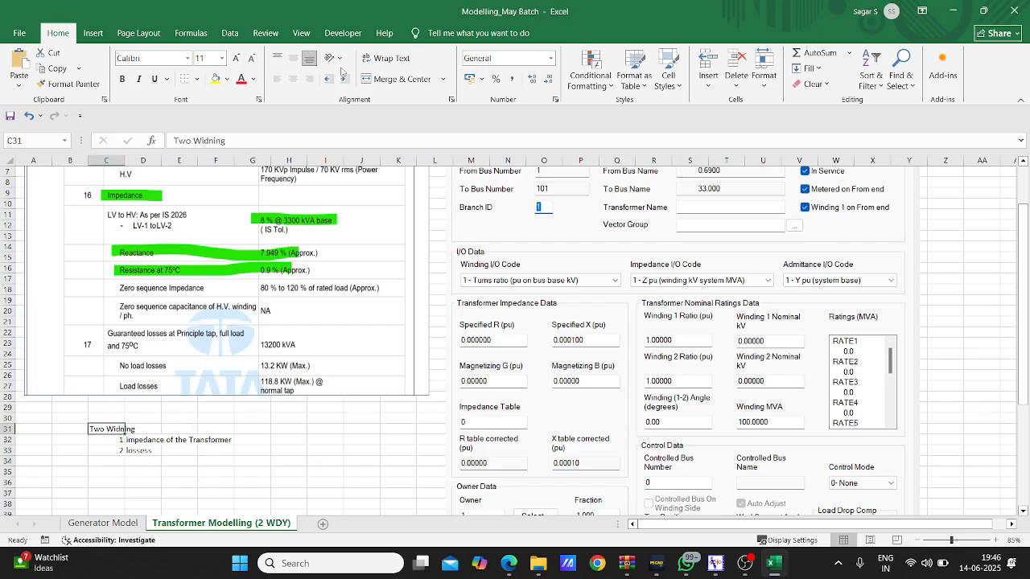
left_click(262, 141)
key("BackSpace")
key("BackSpace")
key("BackSpace")
key("BackSpace")
type("ndin")
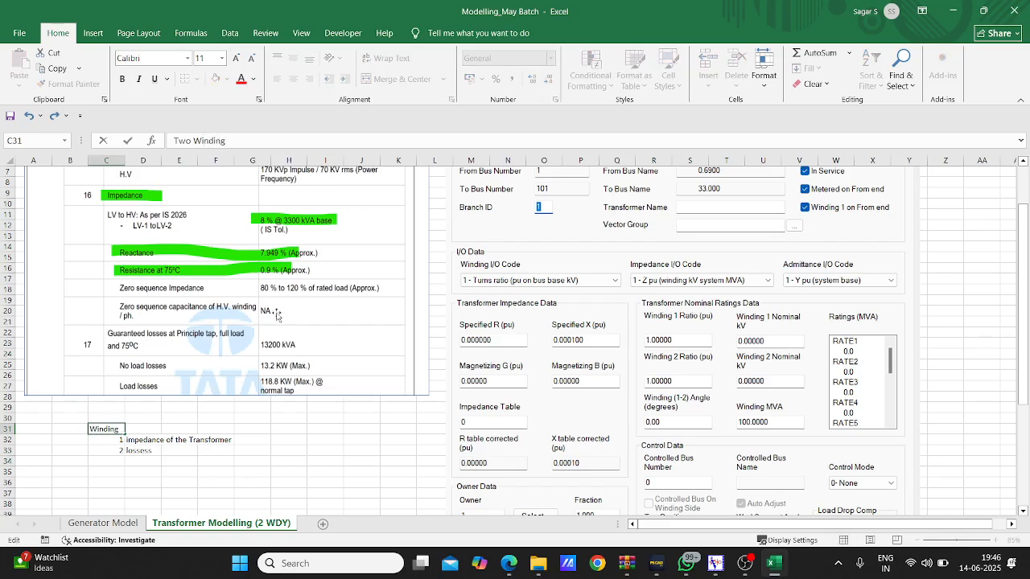
left_click(217, 482)
Compare the datasheet's impedance, reactance, resistance and loss entries with the fields of the two-winding transformer data record.
scroll(262, 425, "down", 1)
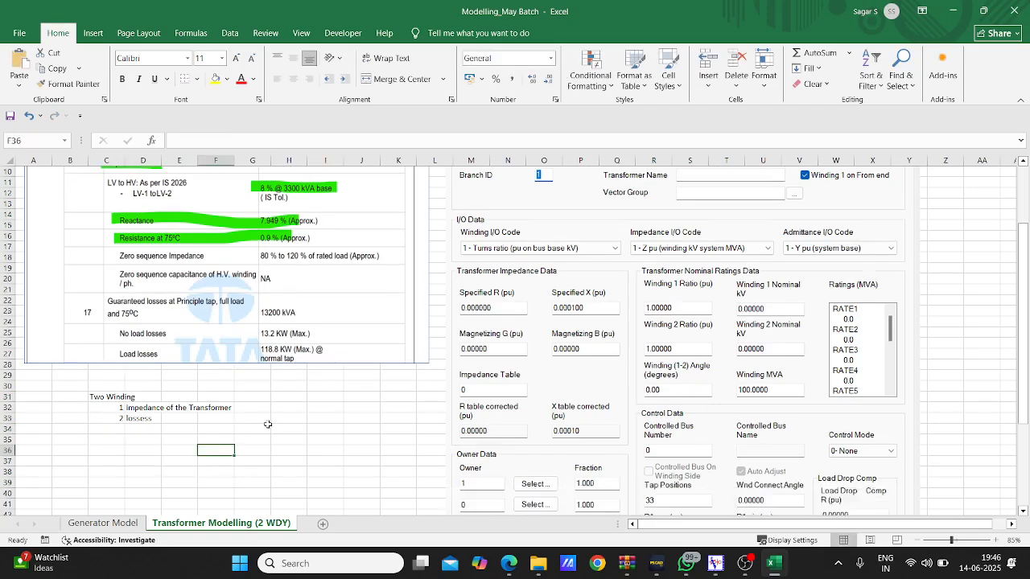
scroll(175, 276, "up", 3)
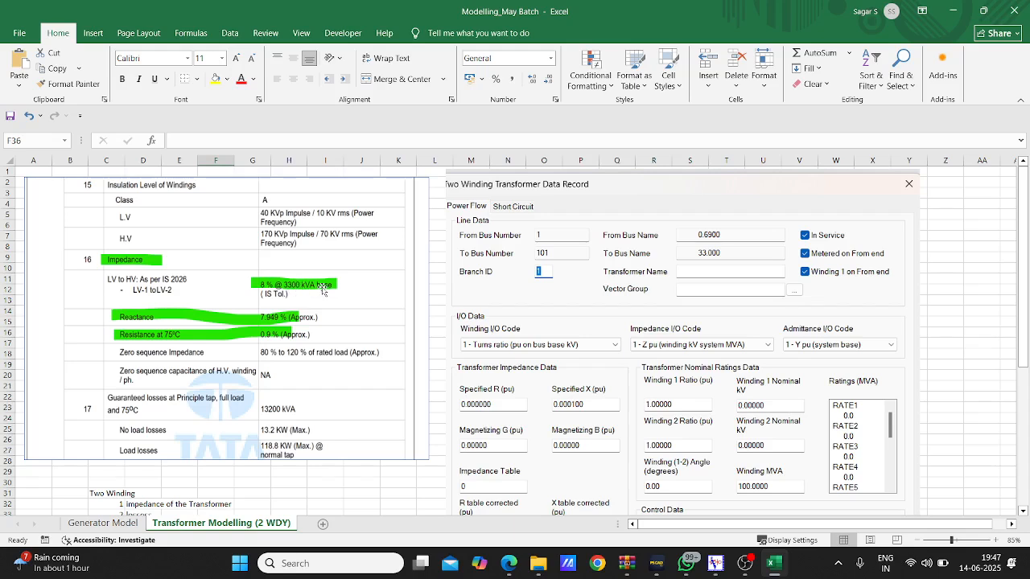
scroll(321, 290, "down", 3)
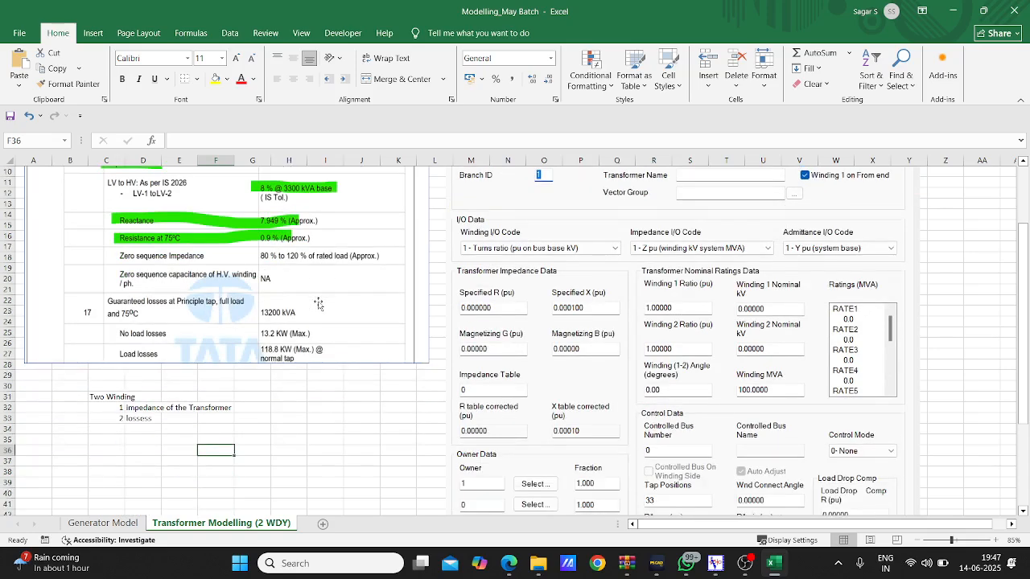
scroll(685, 356, "up", 3)
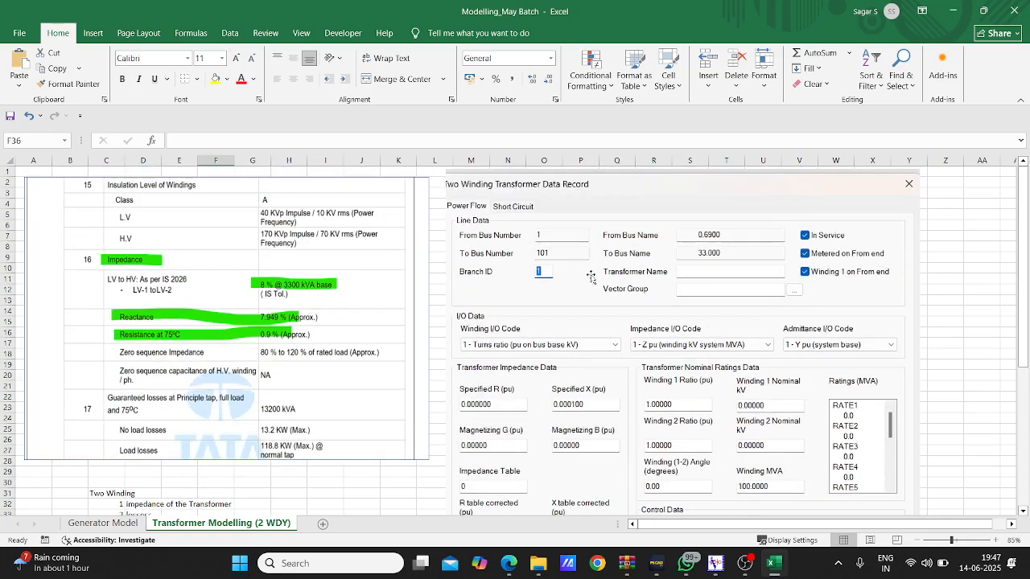
scroll(589, 280, "down", 3)
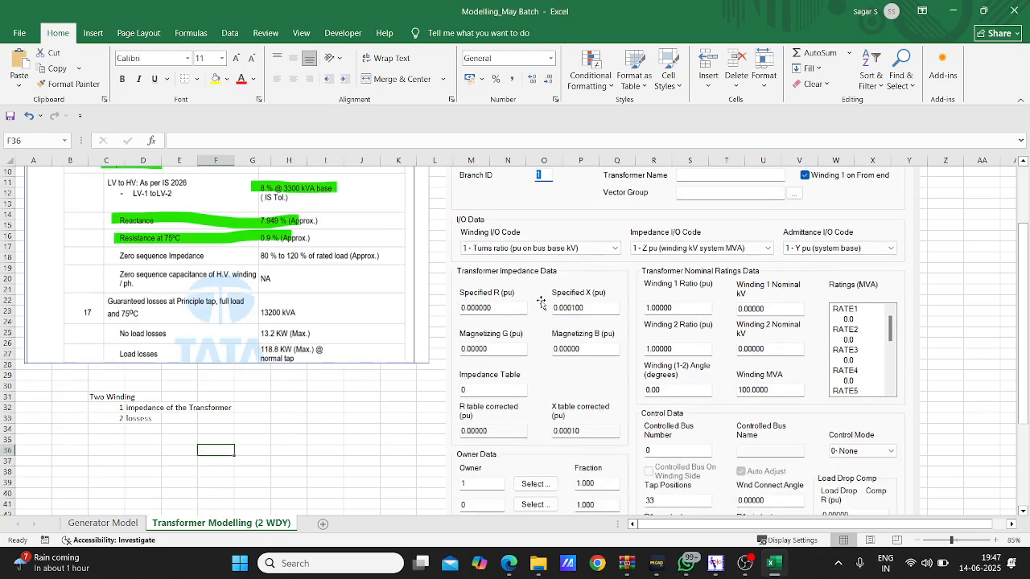
scroll(542, 303, "down", 1)
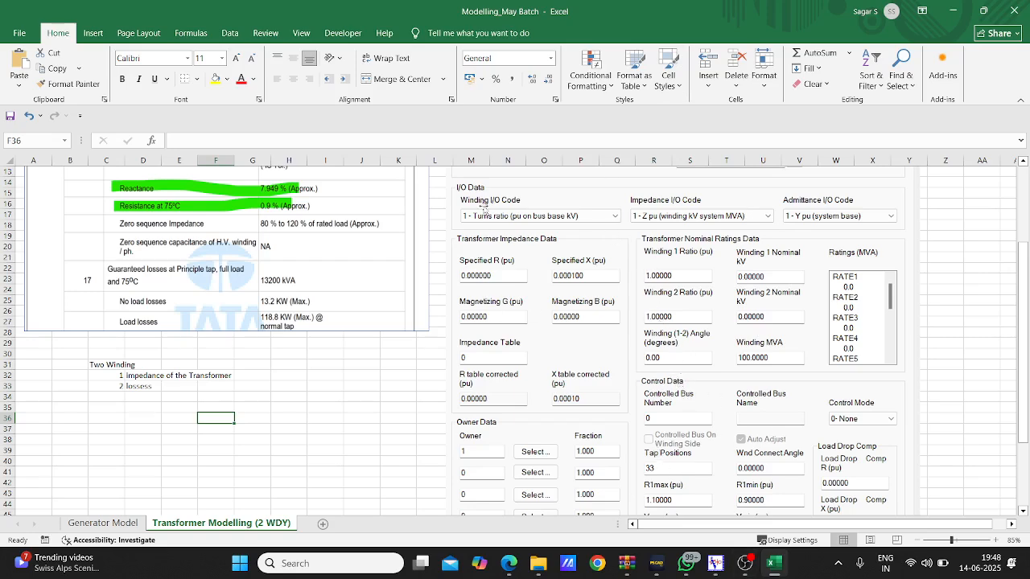
scroll(515, 288, "up", 1)
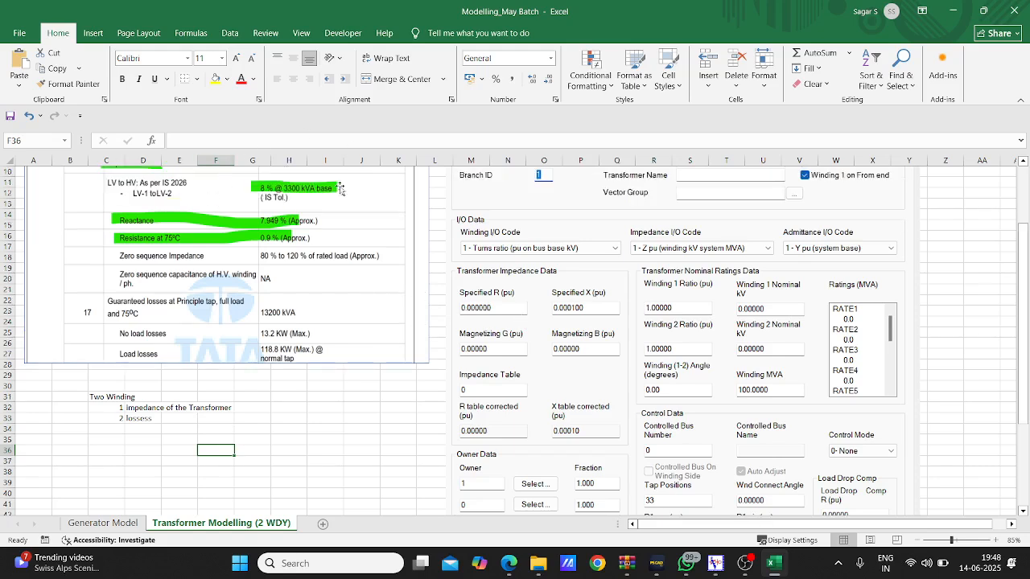
scroll(282, 409, "down", 3)
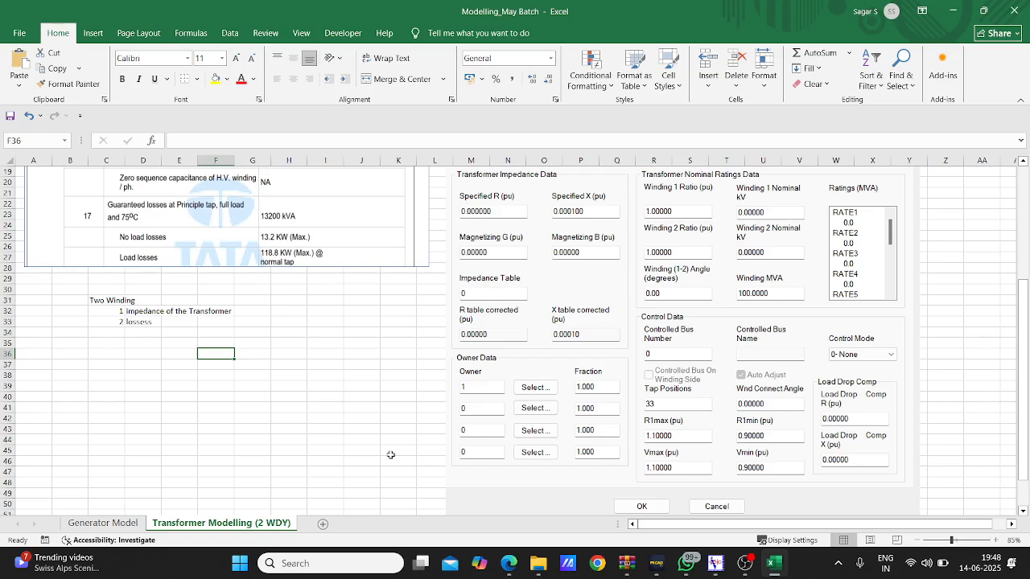
scroll(622, 411, "up", 2)
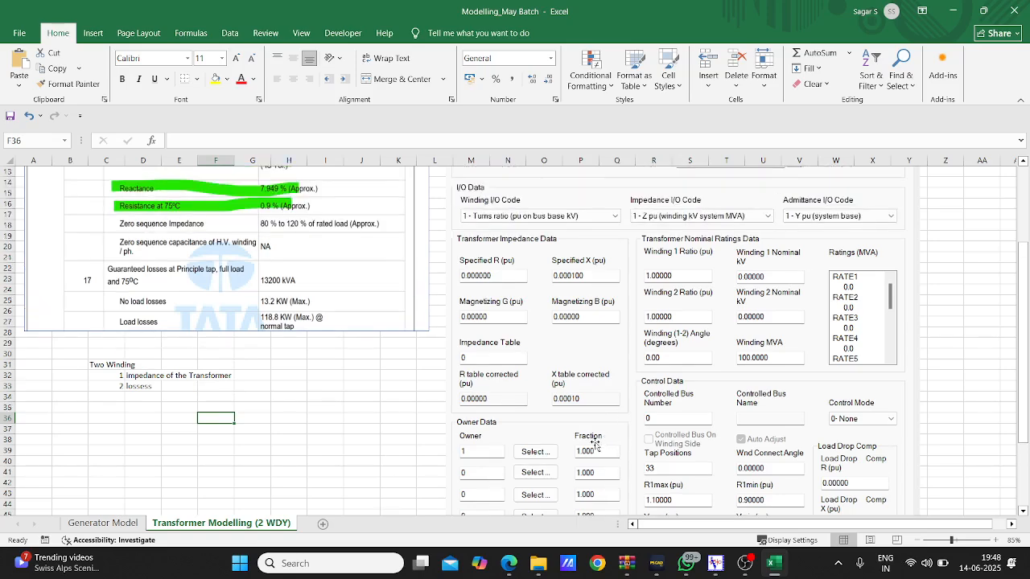
scroll(595, 446, "up", 3)
scroll(579, 467, "down", 2)
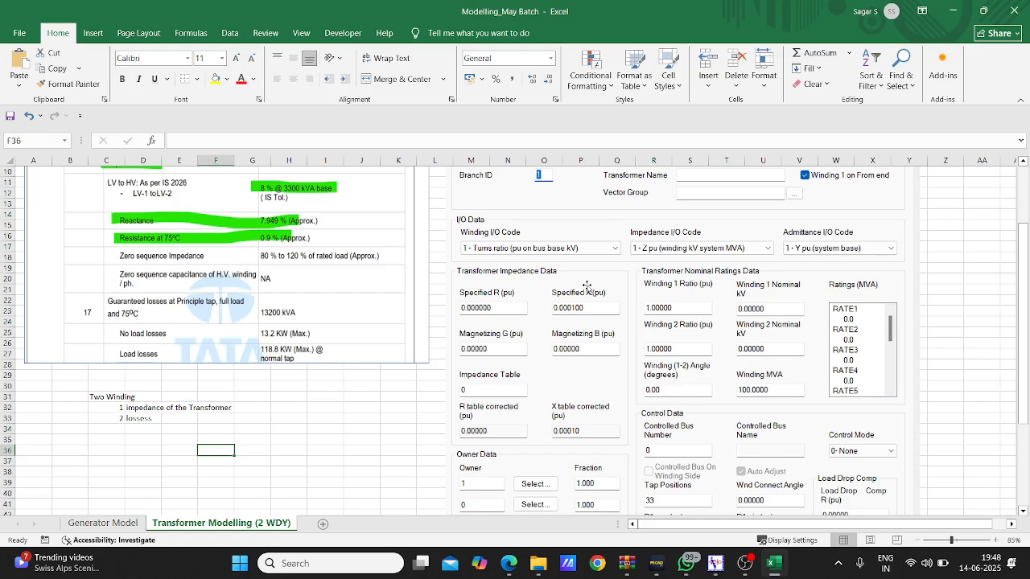
Label R in C38 and X in C39, and enter the unit "pu" for both in E38 and E39.
scroll(587, 287, "down", 5)
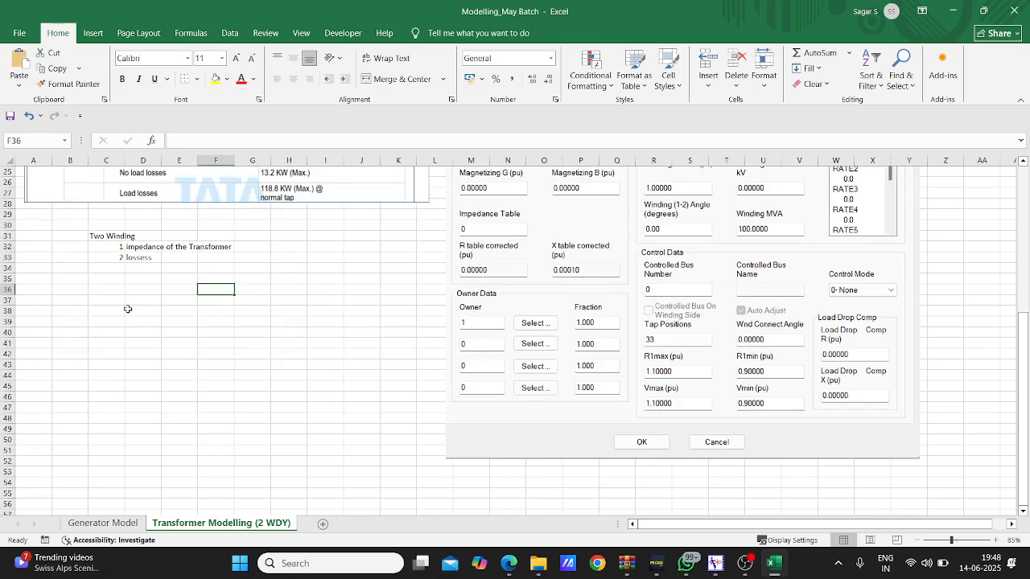
left_click_drag(69, 290, 101, 298)
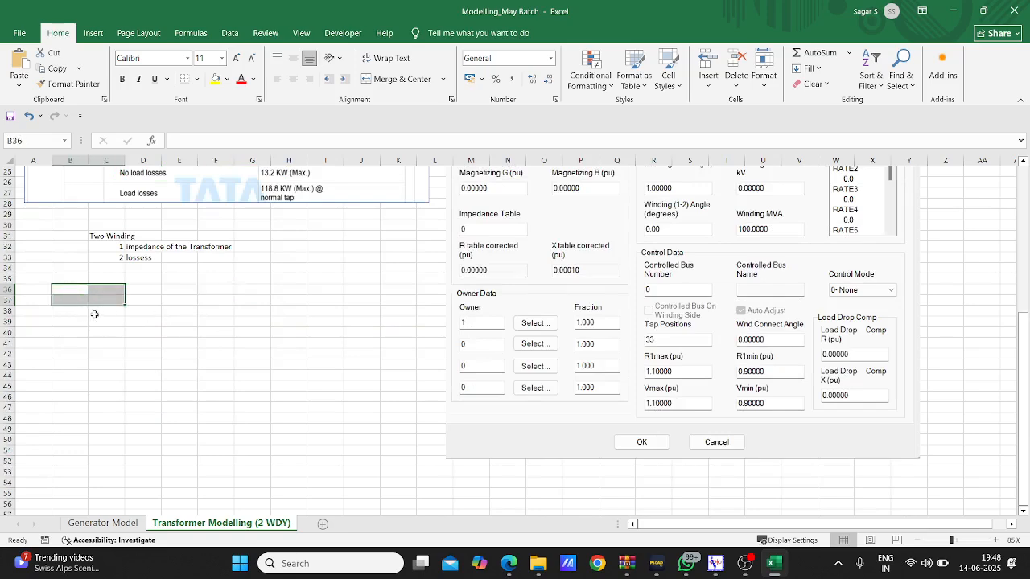
left_click(96, 313)
type("R")
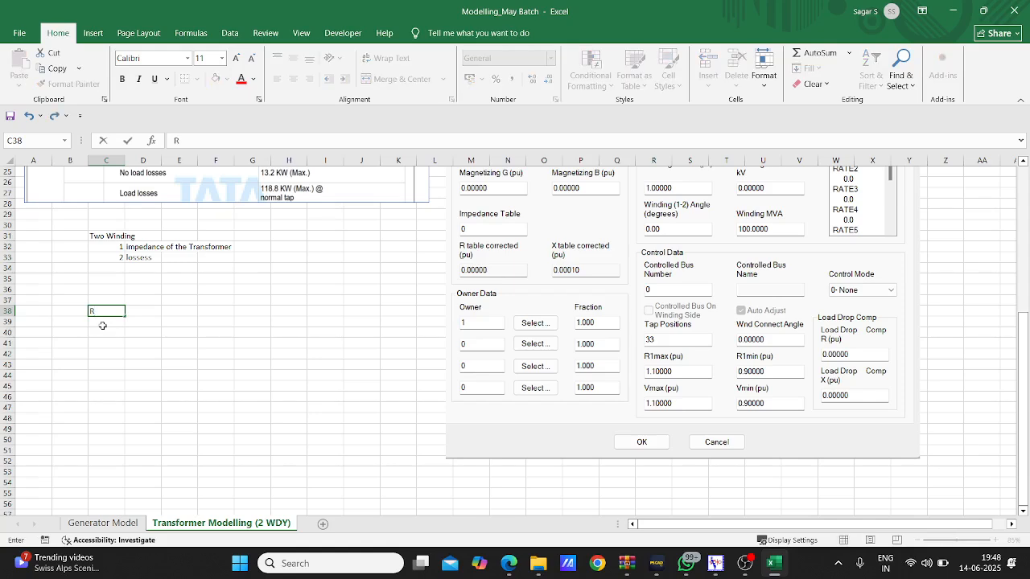
key("Return")
type("X")
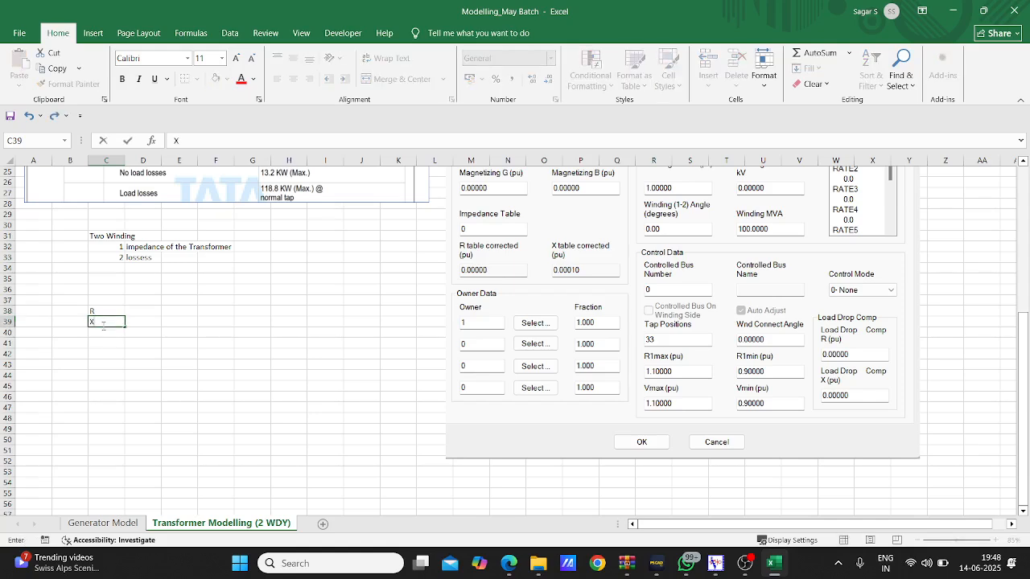
left_click(185, 312)
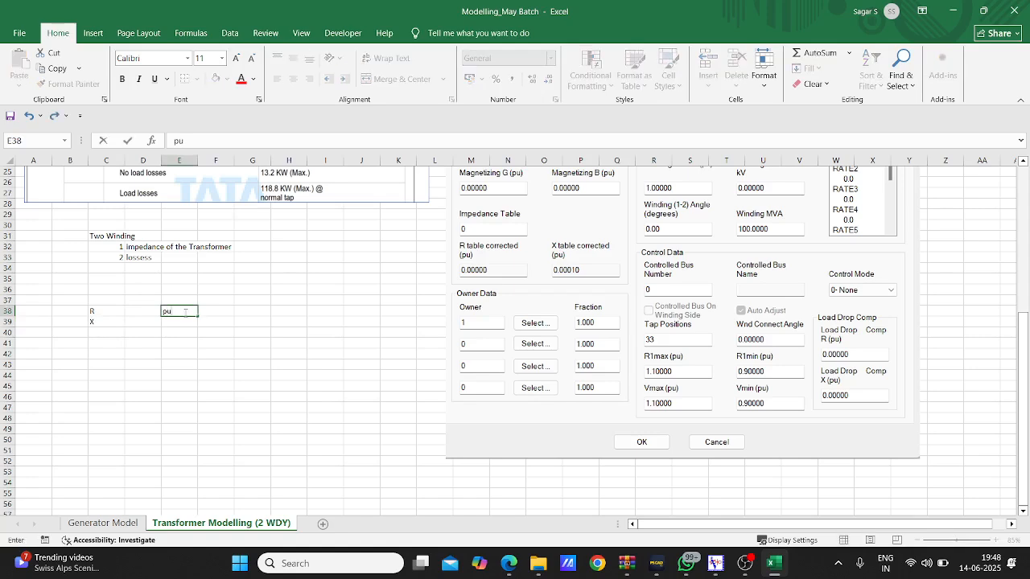
left_click(188, 321)
type("pu")
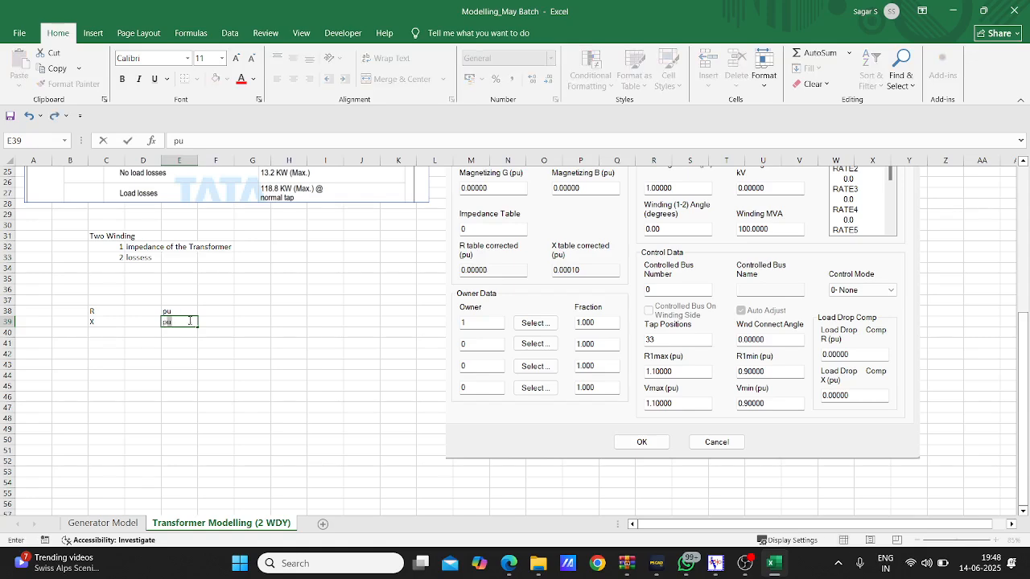
left_click(247, 329)
Merge and center B36:F37 above the R and X rows and title it "Method 1 (Direct Method)".
scroll(248, 329, "up", 3)
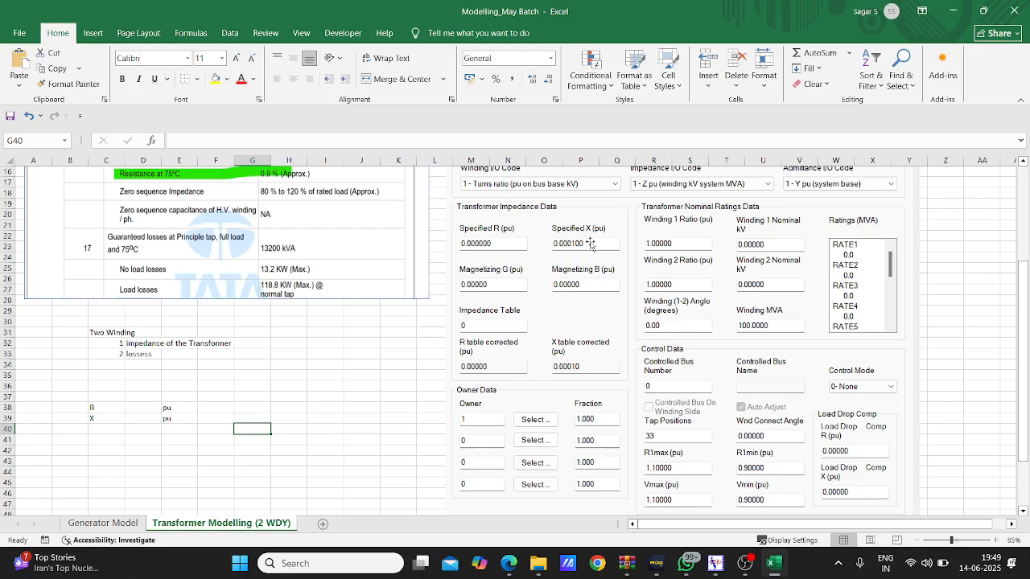
left_click(93, 386)
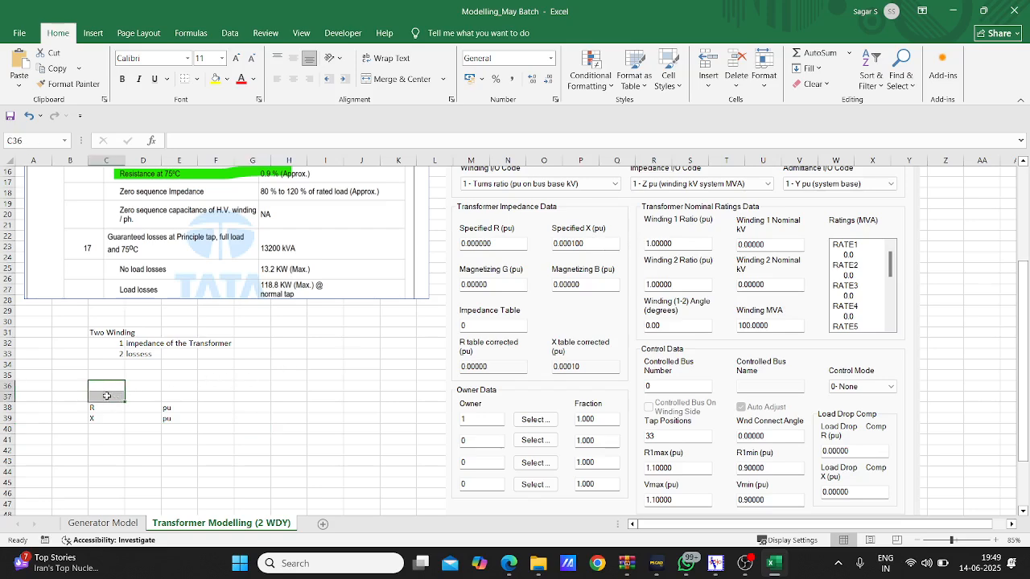
left_click(74, 387)
left_click_drag(75, 390, 231, 398)
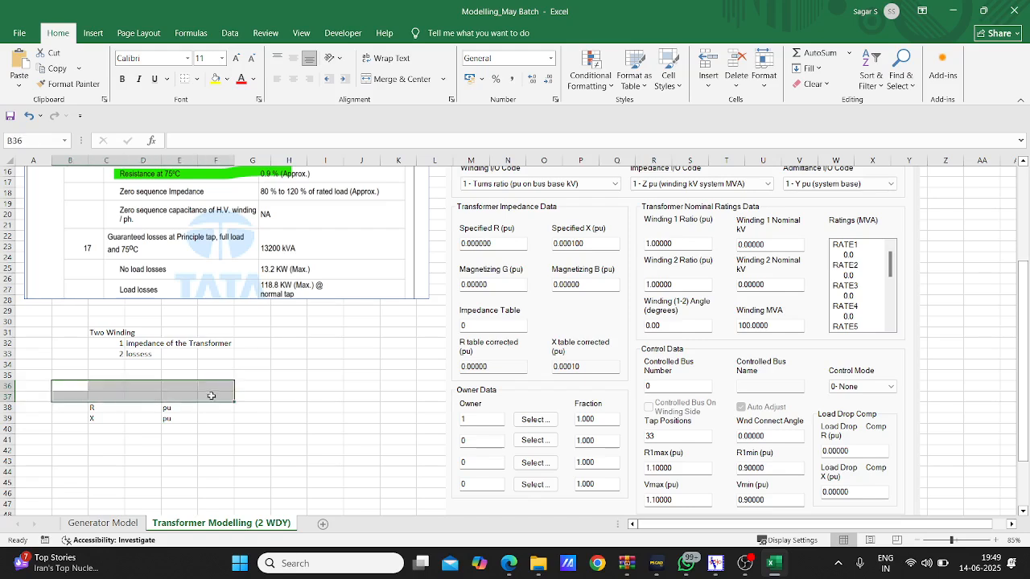
left_click(391, 81)
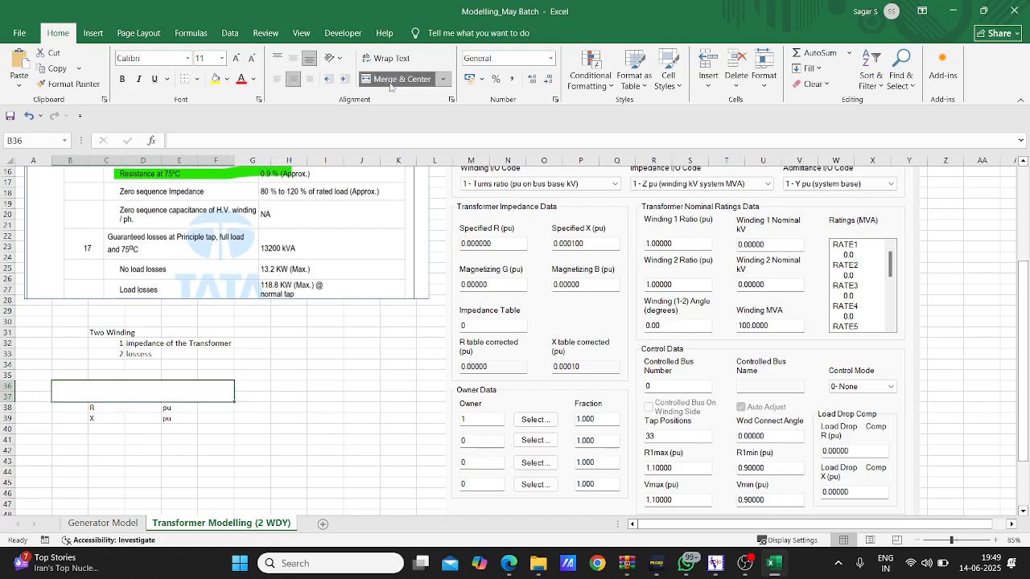
type("Method 1")
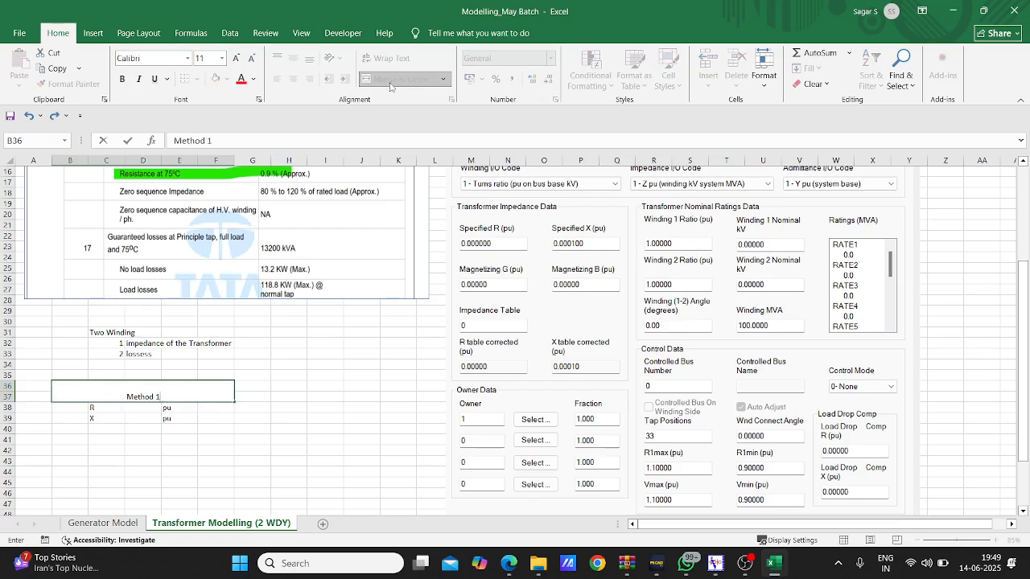
type(" (Direct Method)")
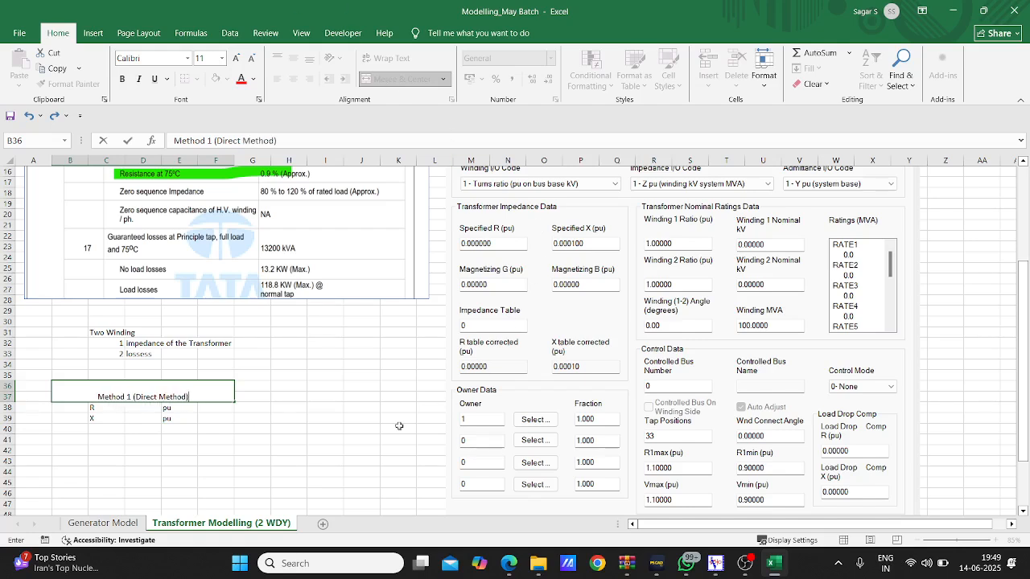
left_click(361, 429)
left_click(131, 385)
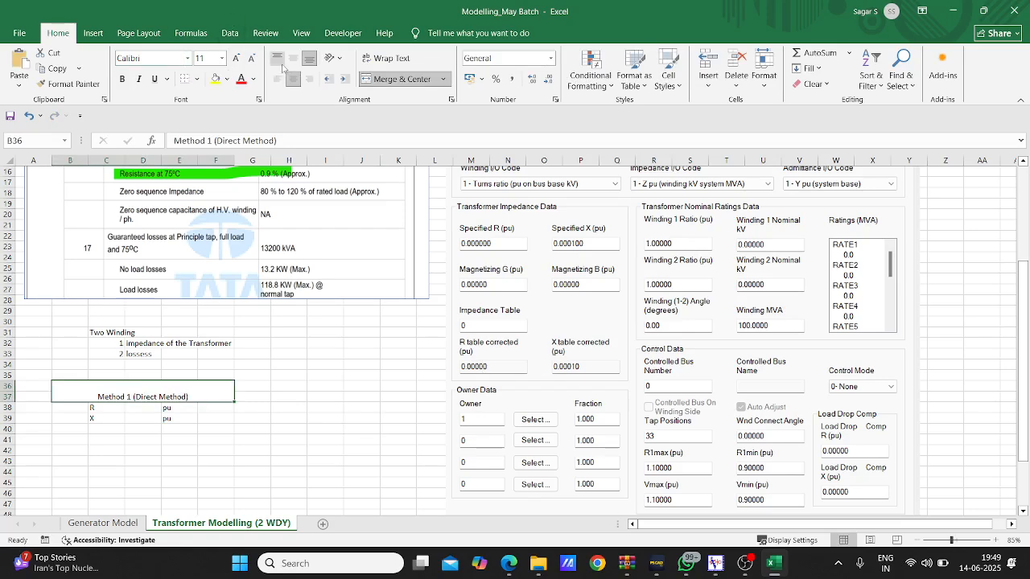
Vertically center the Method 1 title, then add thick outside borders around B36:F40 and around the title cell itself.
left_click(293, 58)
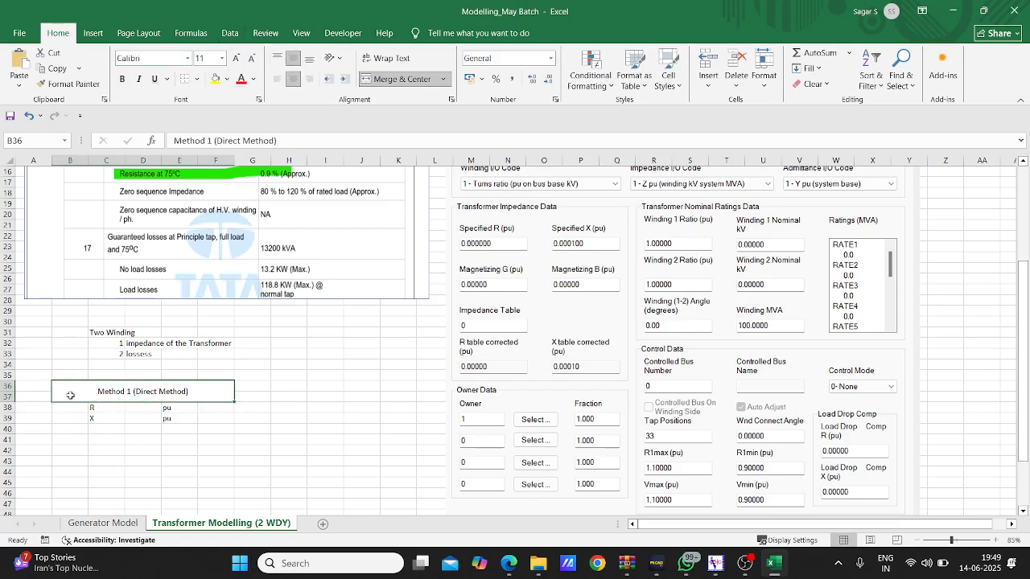
left_click_drag(70, 395, 70, 429)
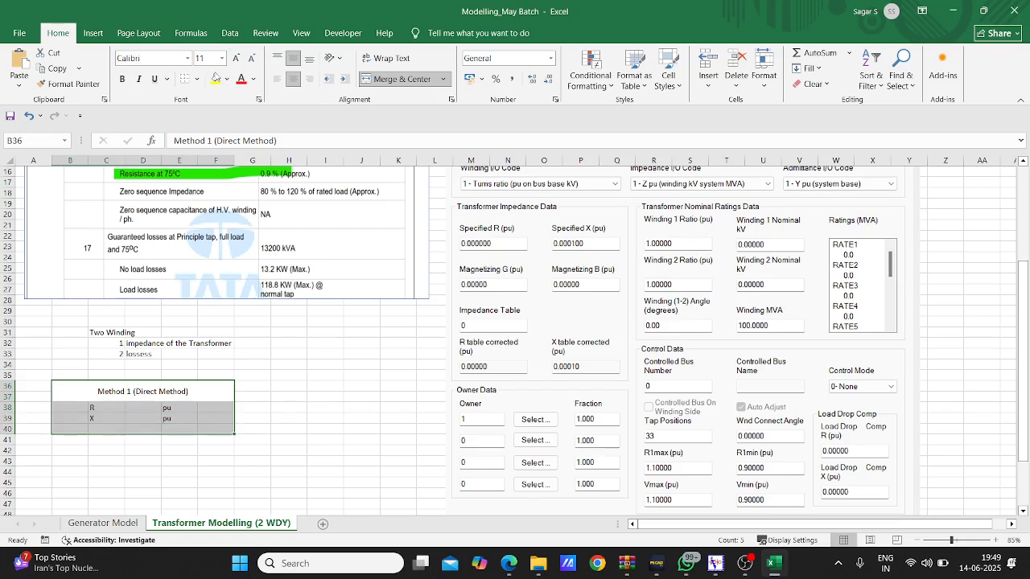
left_click(196, 79)
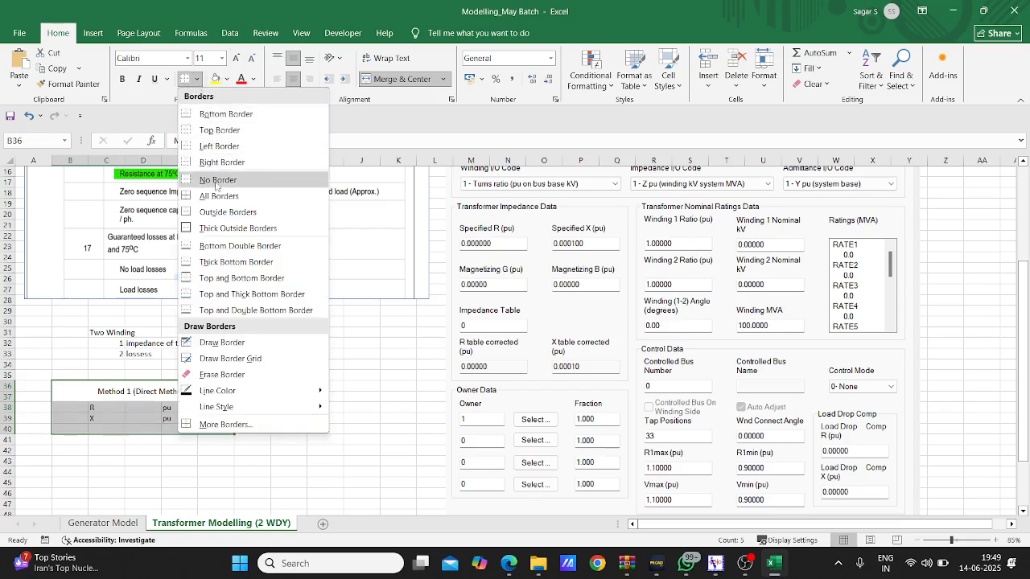
left_click(233, 229)
left_click(288, 396)
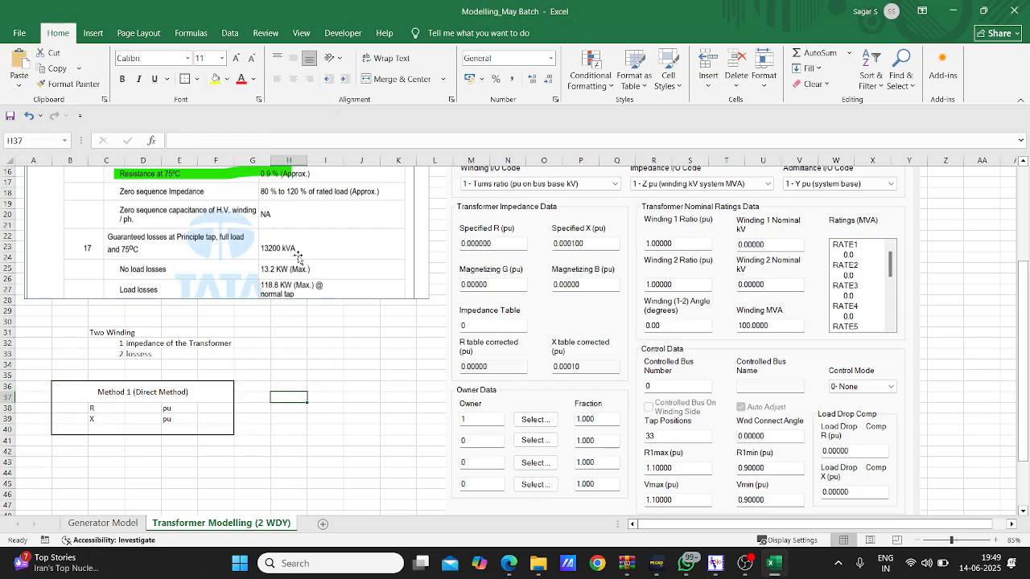
left_click(157, 396)
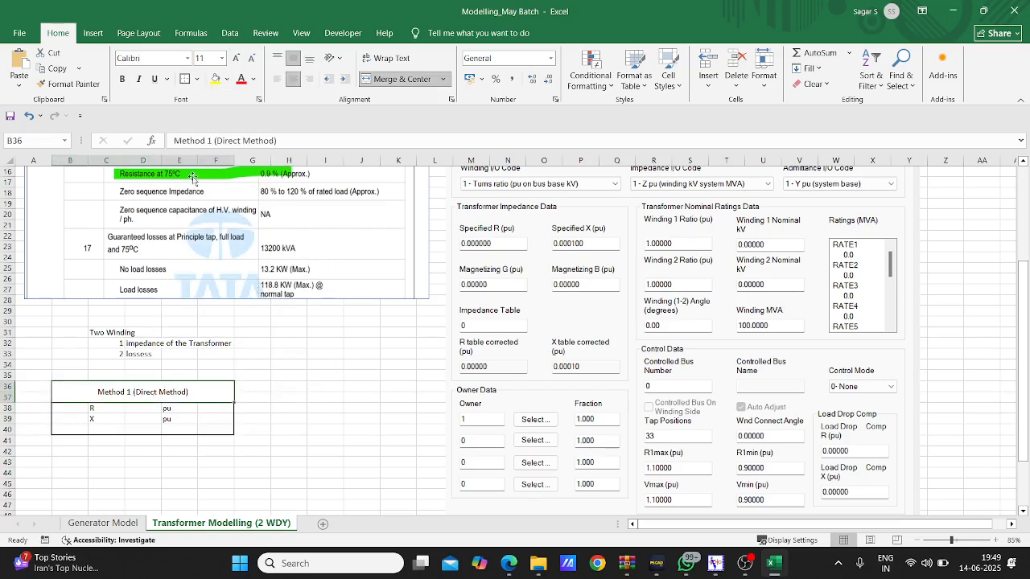
left_click(337, 386)
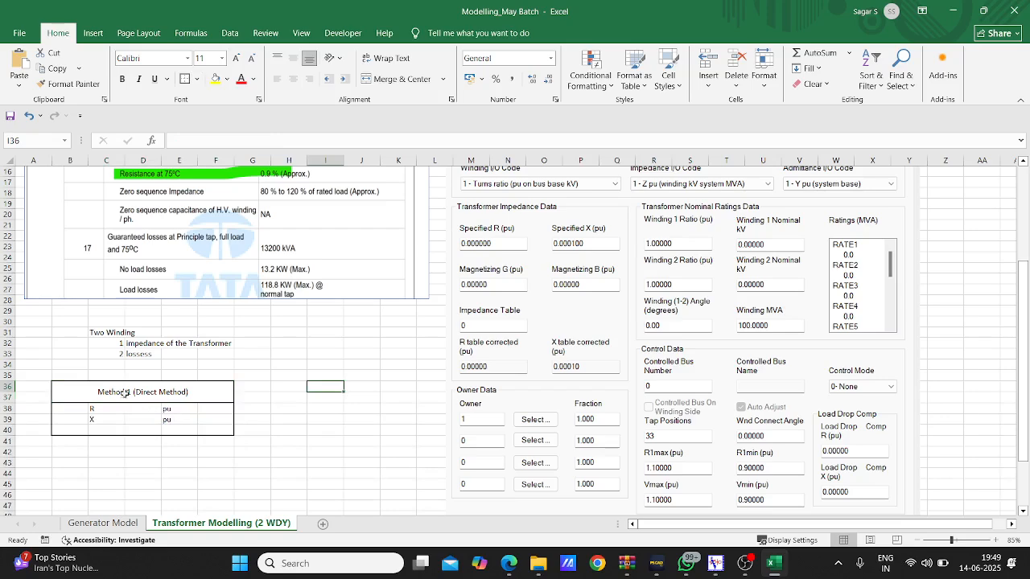
Enter the datasheet's resistance in D38 as the formula =0.9%.
scroll(181, 361, "up", 3)
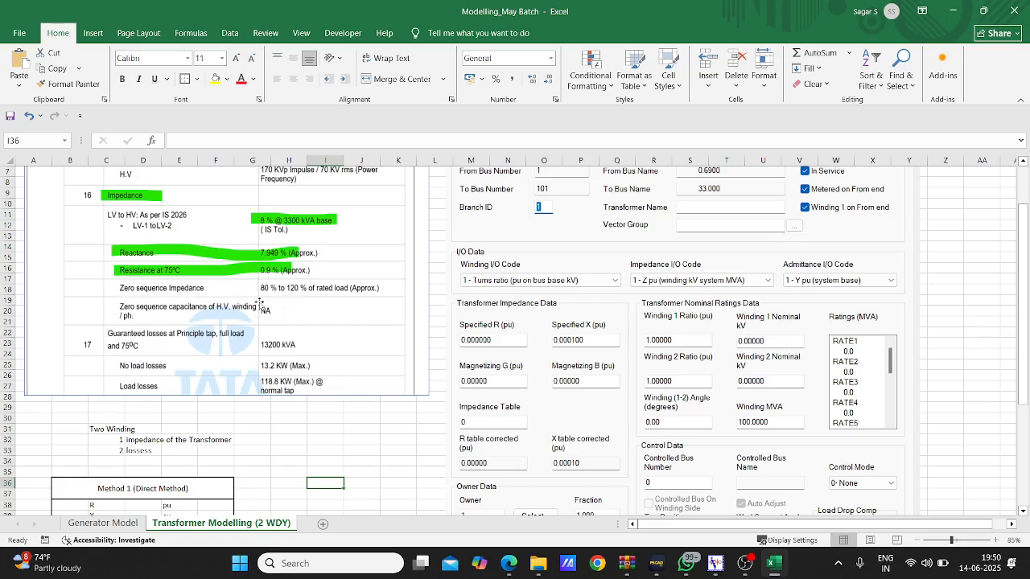
scroll(279, 375, "down", 1)
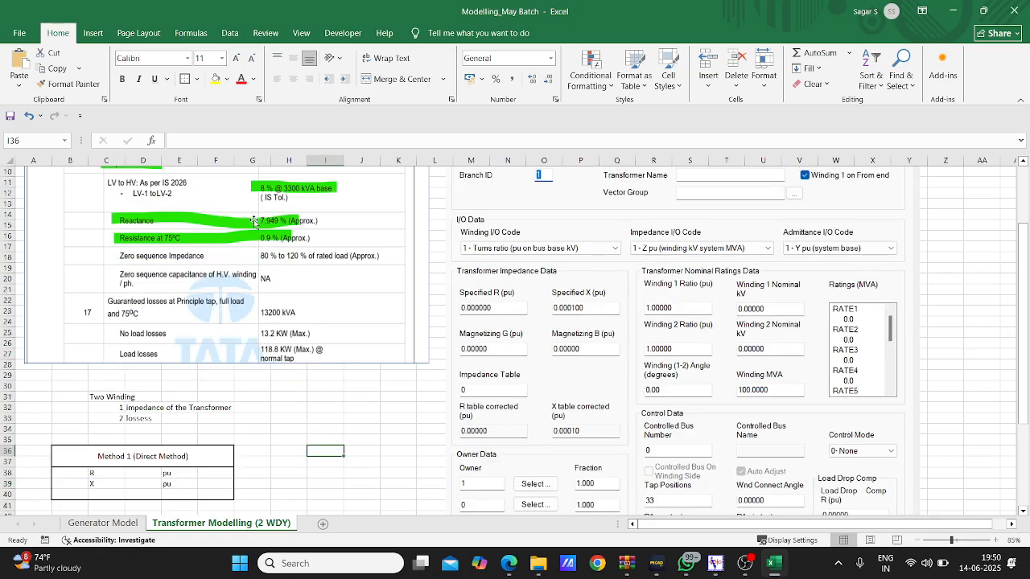
left_click(142, 476)
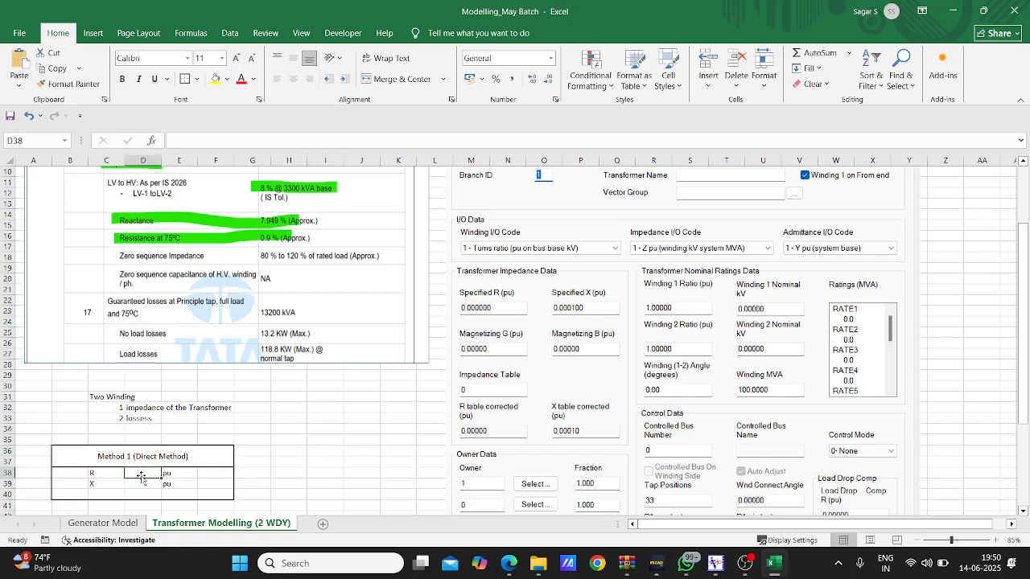
type("=0.9")
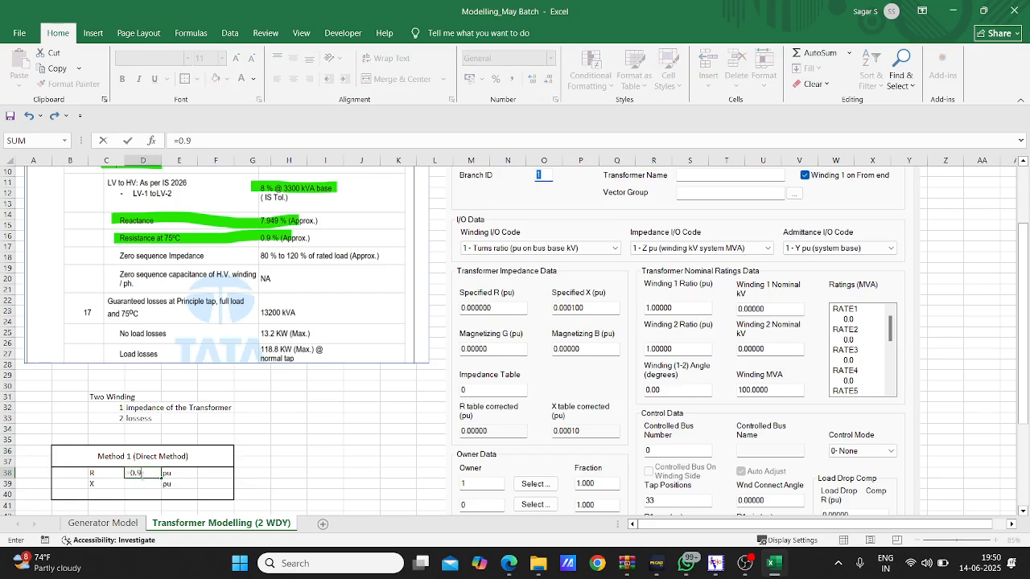
type("%")
key("Return")
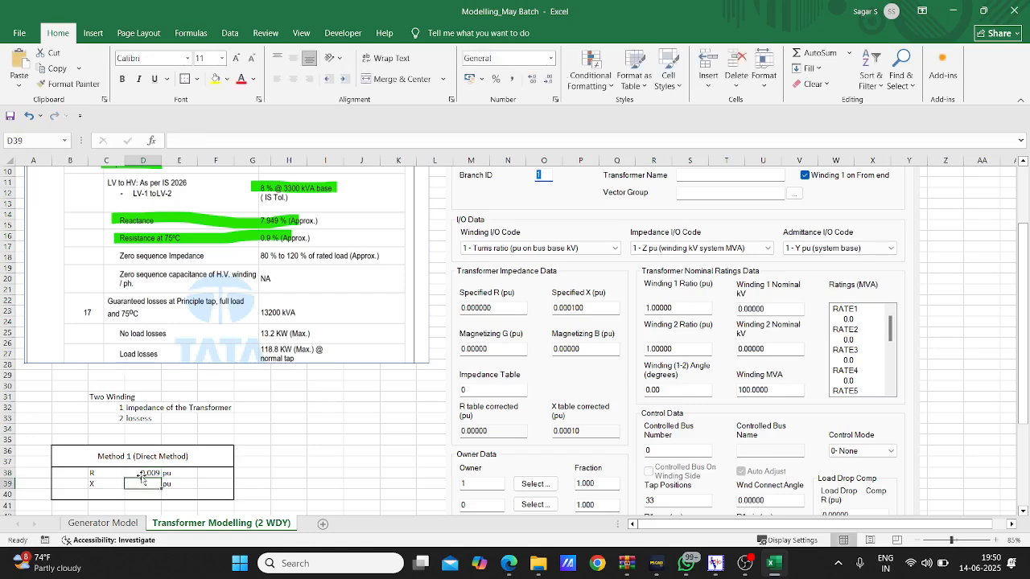
Enter the datasheet's reactance in D39 as the formula =7.949%.
type("-")
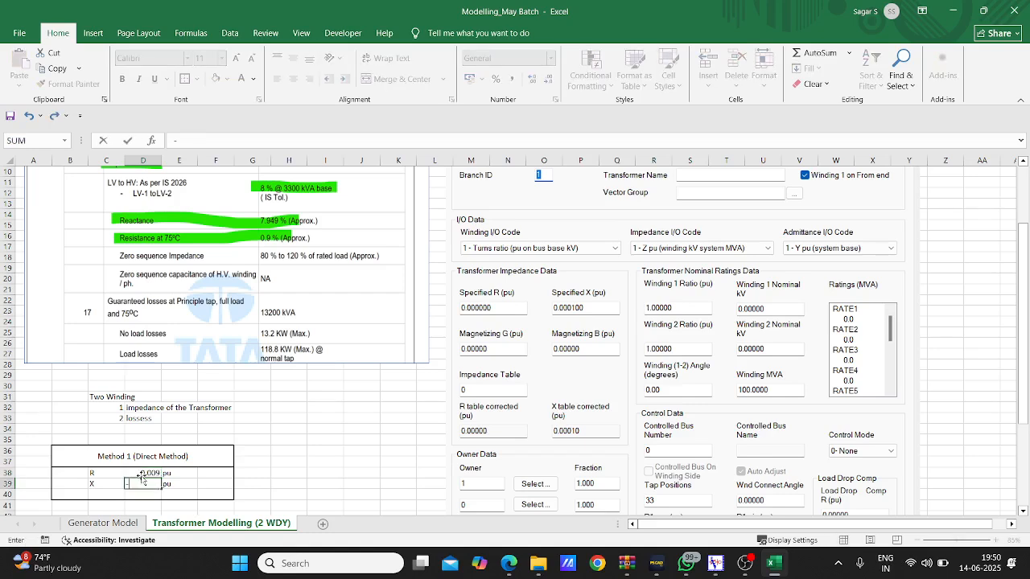
key("BackSpace")
type("=")
type("7")
type(".949/100")
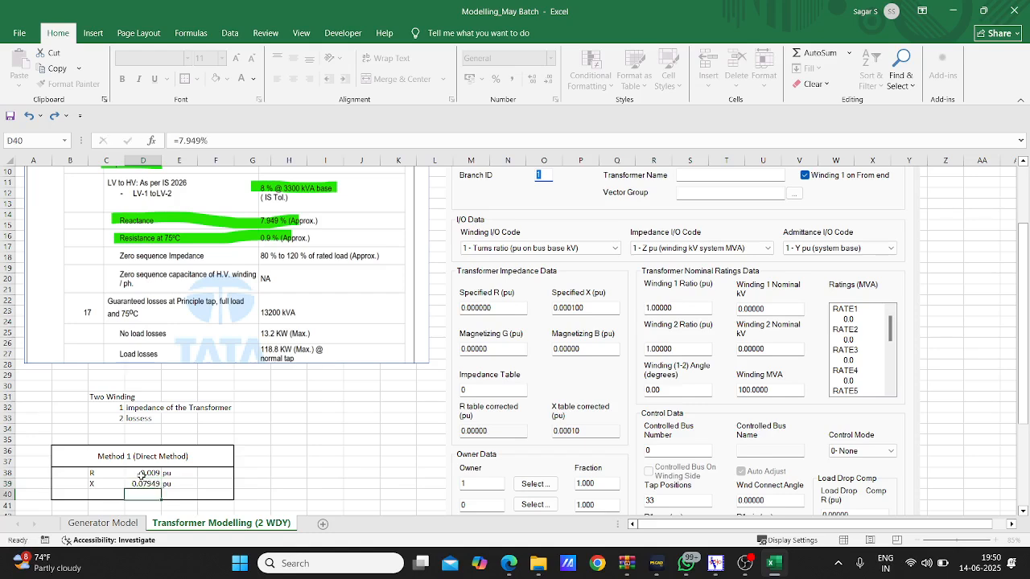
key("Return")
Merge and center B42:F44 below the Method 1 table and enter the title text "Method 2 (With X/R".
scroll(143, 475, "down", 2)
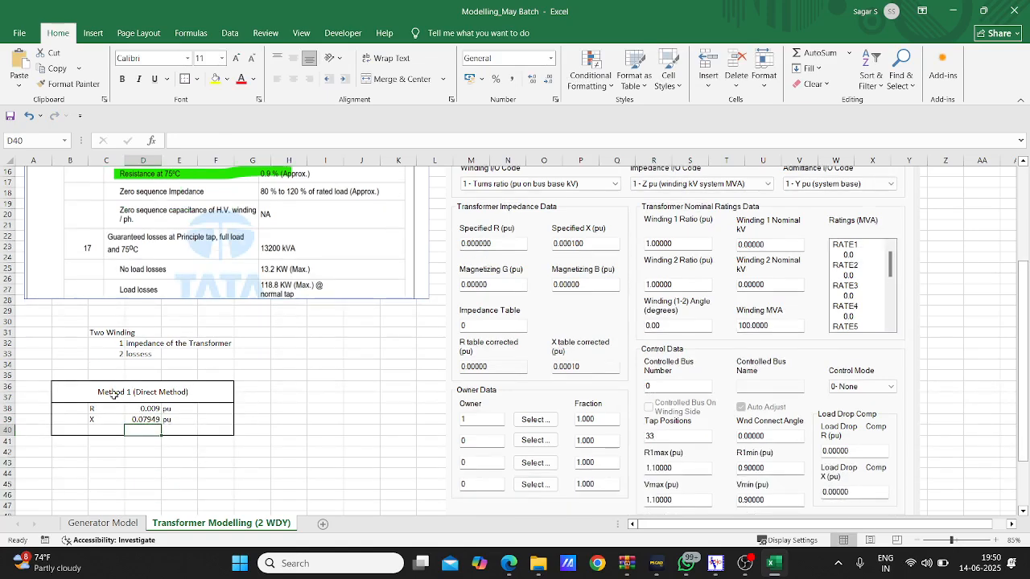
left_click_drag(105, 388, 233, 431)
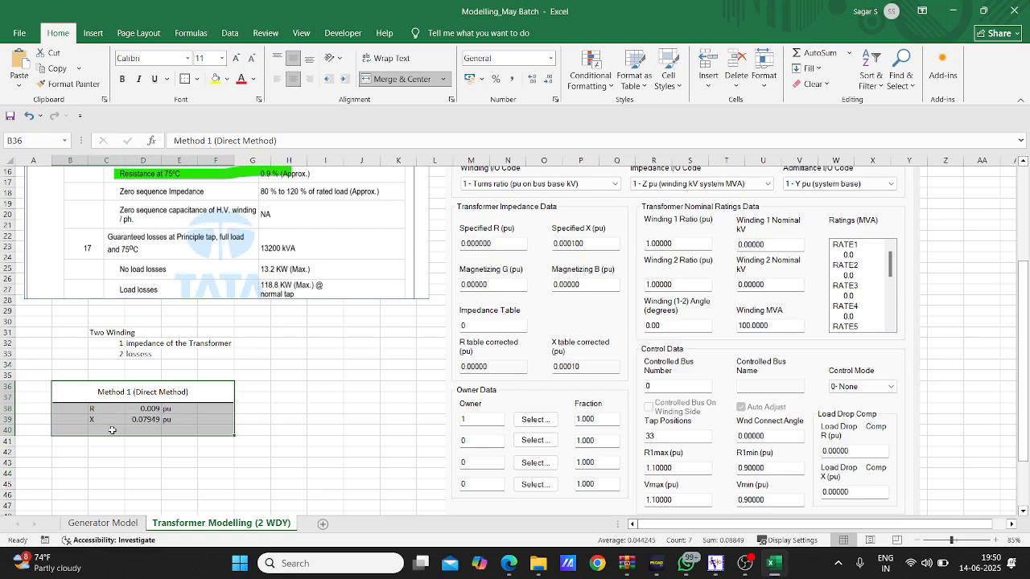
scroll(239, 323, "up", 4)
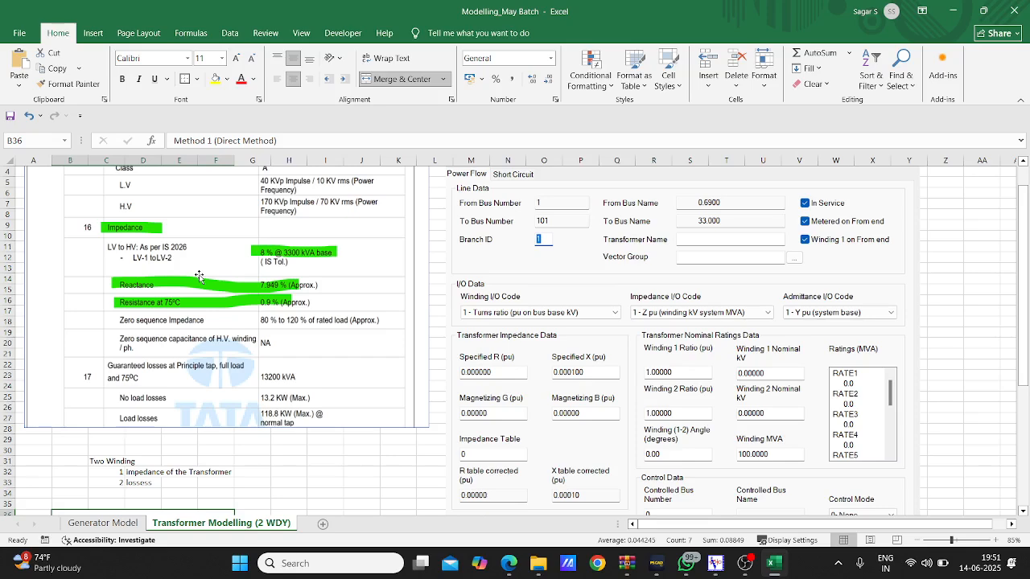
scroll(199, 275, "down", 4)
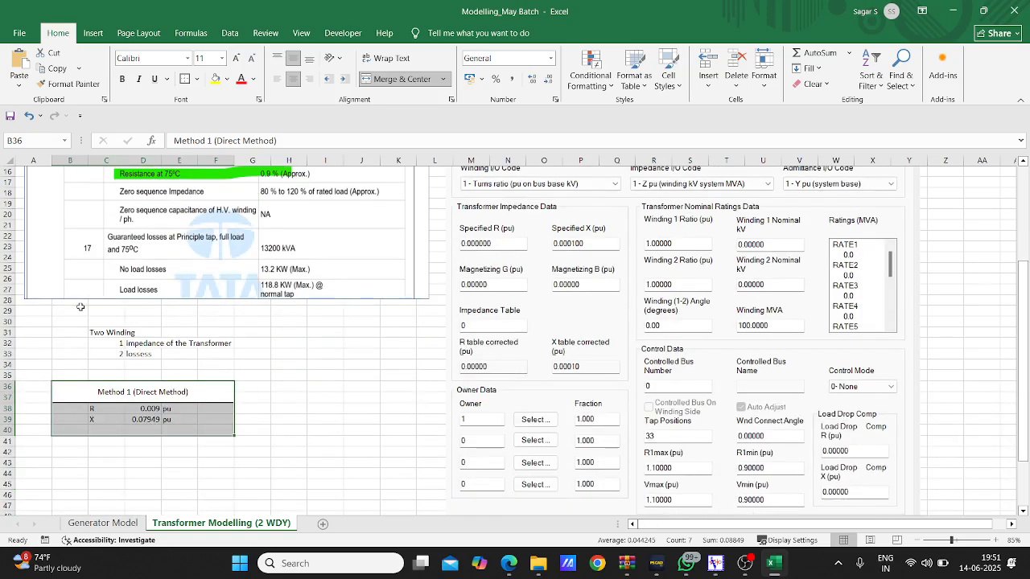
scroll(173, 306, "down", 2)
left_click_drag(69, 387, 209, 409)
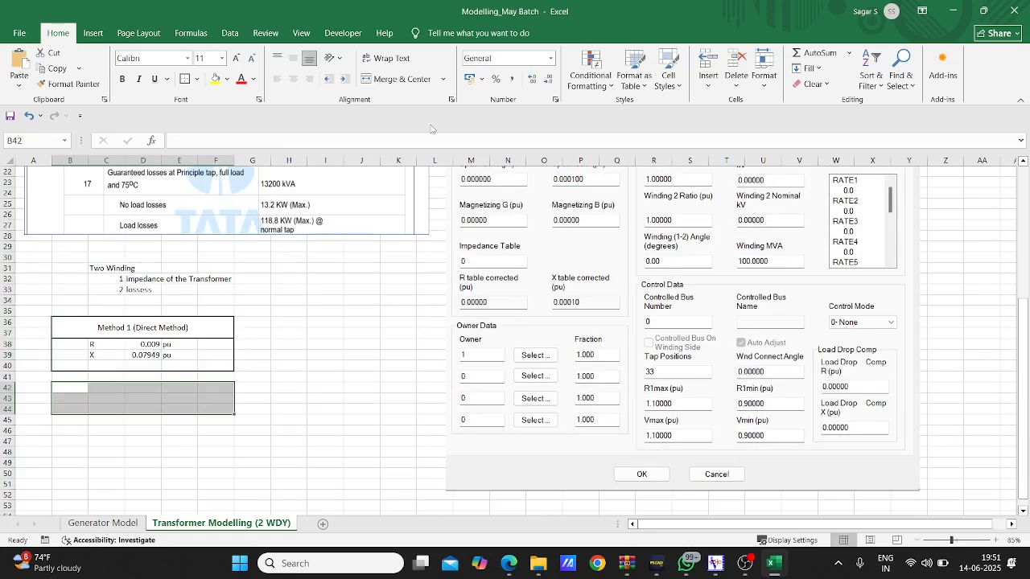
left_click(391, 78)
type("Methiod")
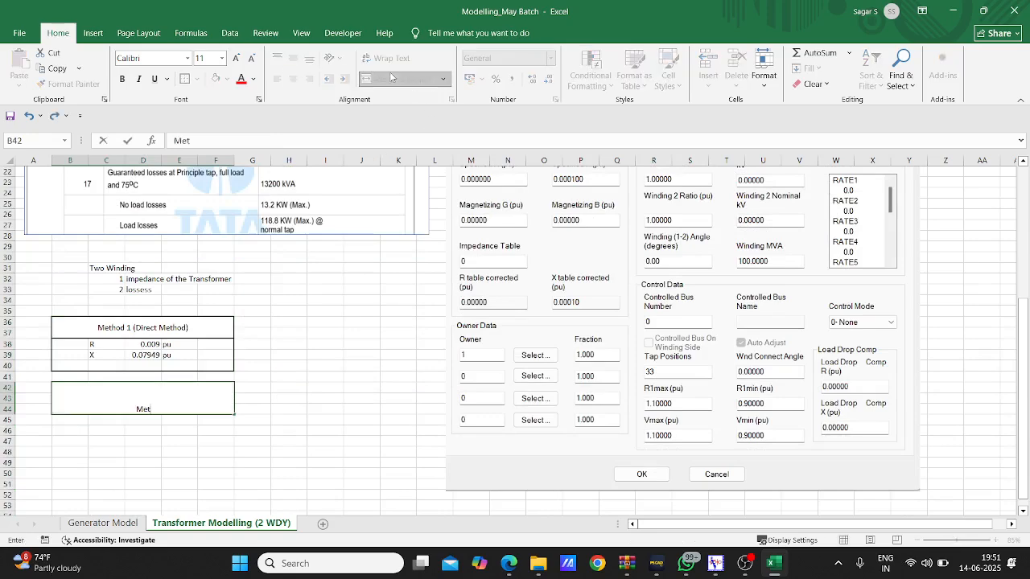
key("BackSpace")
key("BackSpace")
key("BackSpace")
type("od 2 (With X/R")
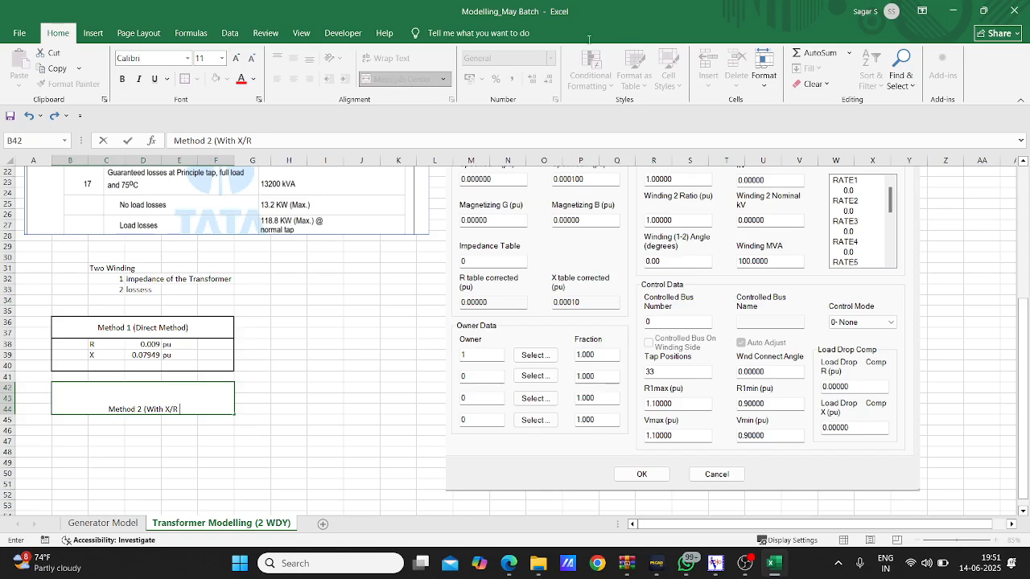
Vertically center the Method 2 title and add its closing bracket so it reads "Method 2 (With X/R)".
scroll(304, 305, "up", 4)
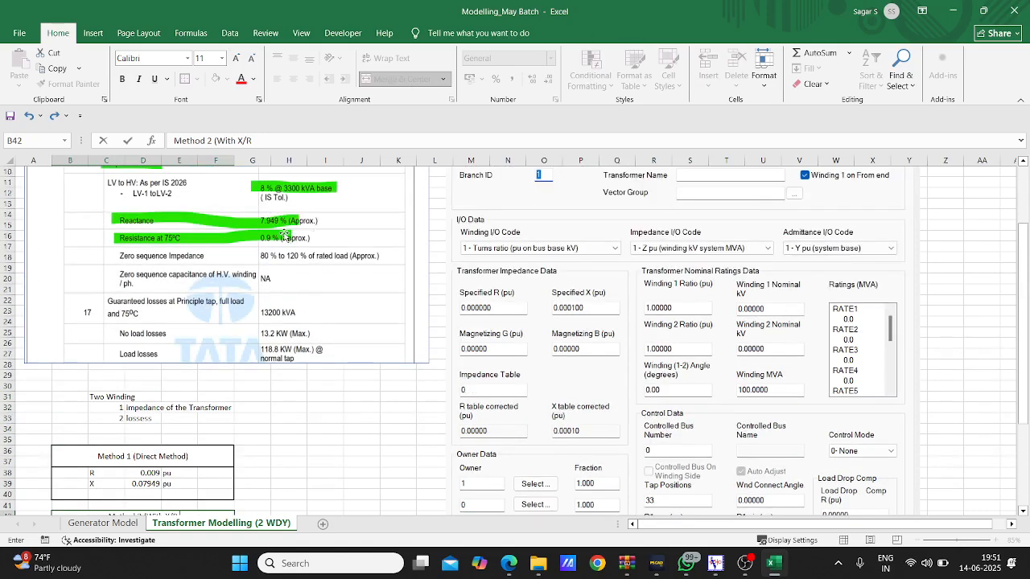
scroll(286, 236, "down", 1)
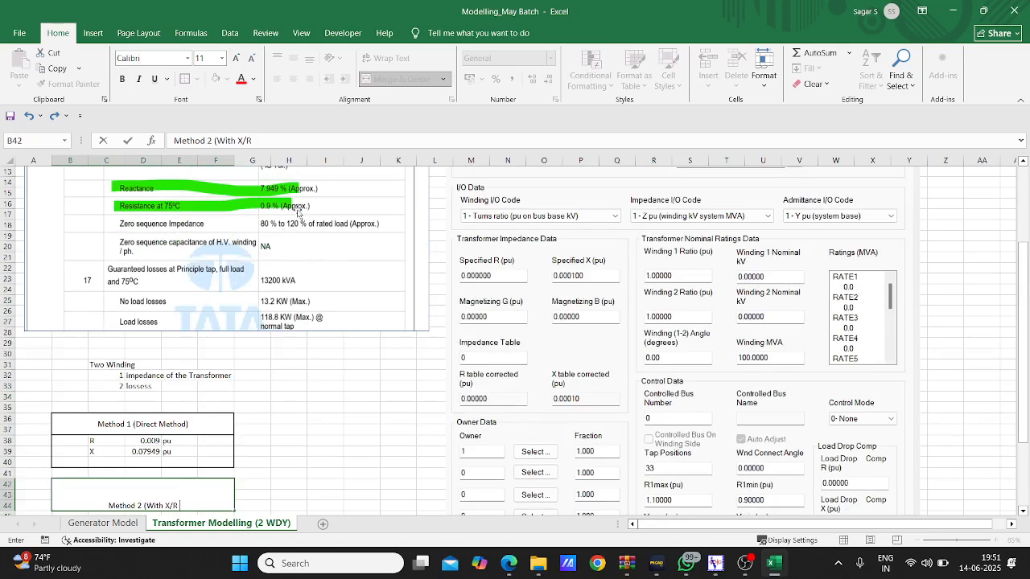
scroll(298, 229, "up", 2)
scroll(297, 231, "up", 2)
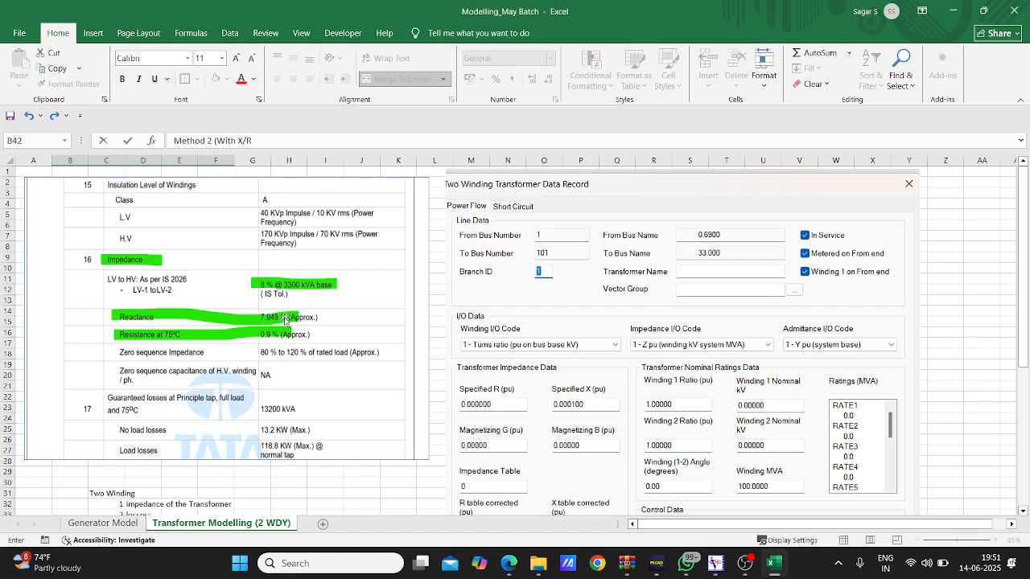
scroll(259, 405, "down", 3)
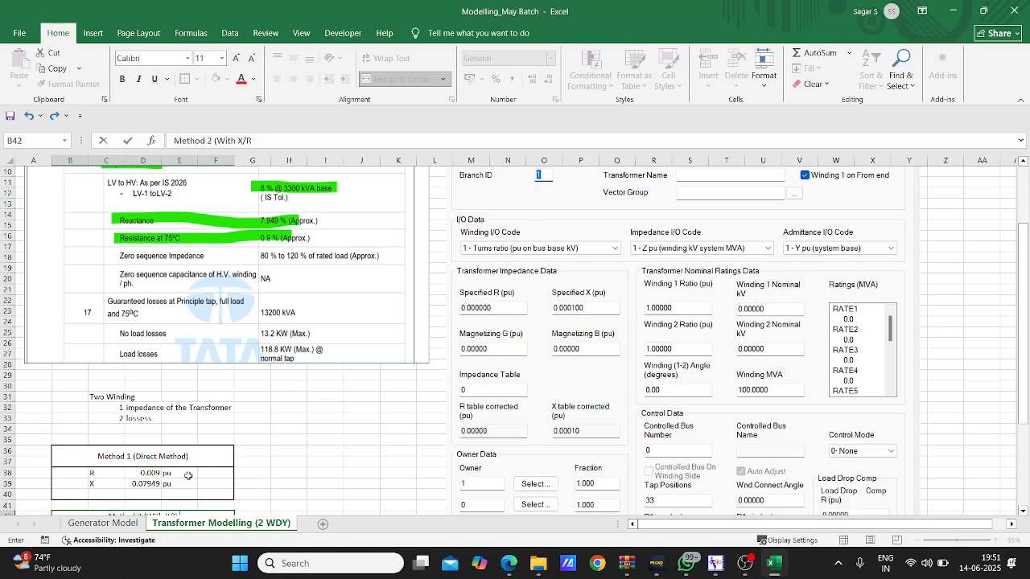
scroll(169, 418, "down", 5)
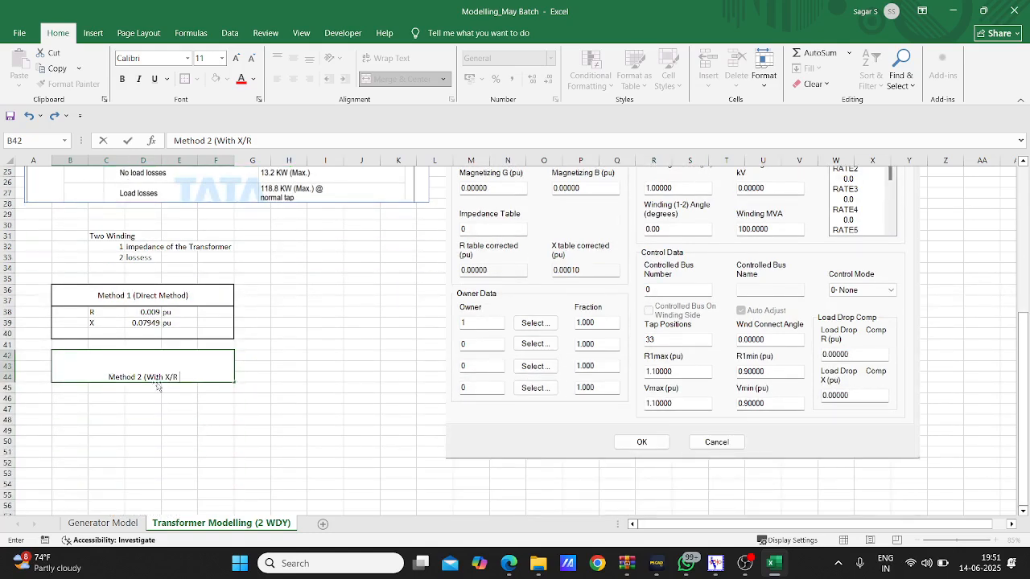
left_click(272, 364)
left_click(201, 364)
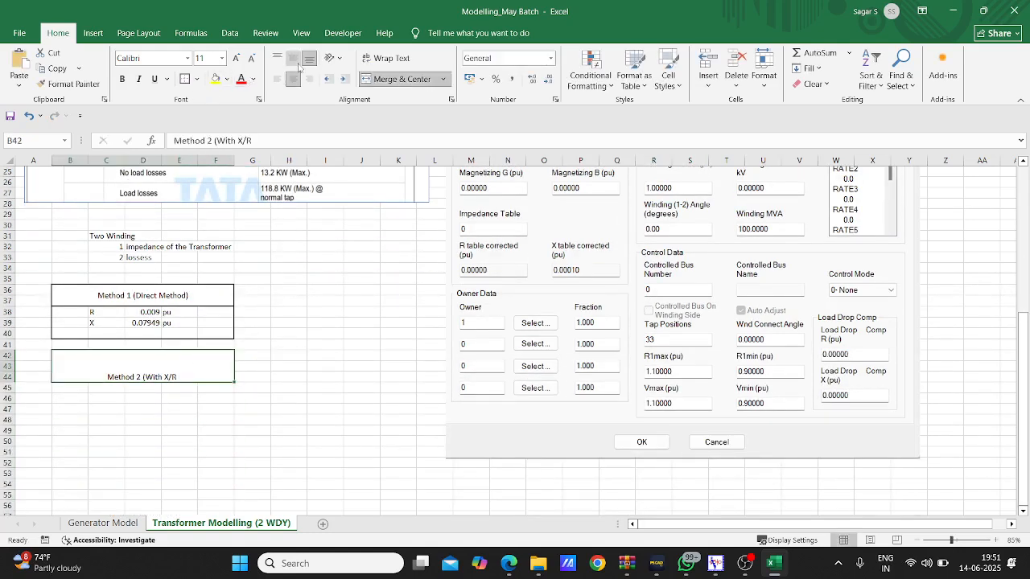
left_click(295, 59)
double_click(187, 367)
type(")")
left_click(245, 357)
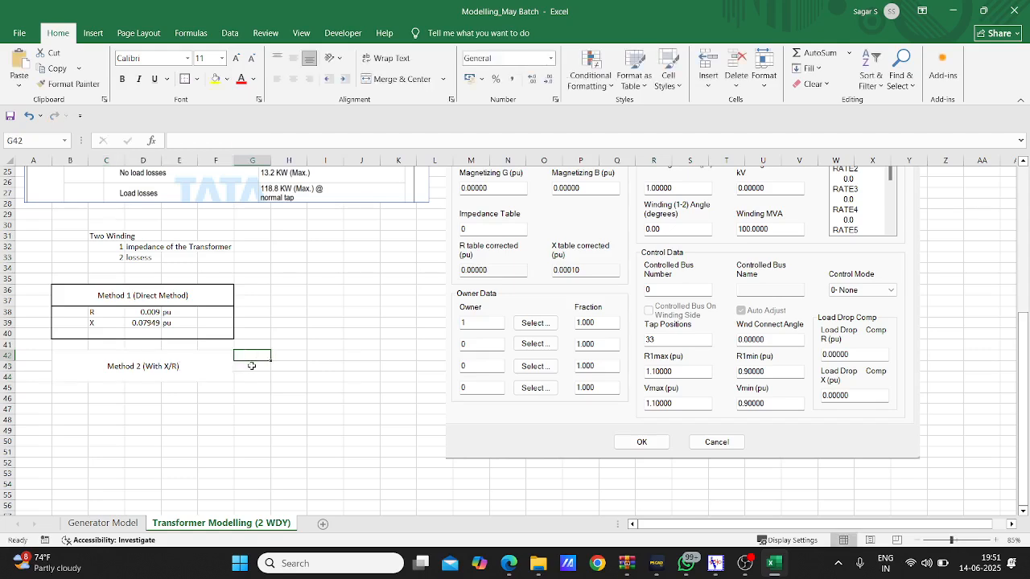
Change the second title to "Method 2 (Z With X/R)".
left_click(163, 367)
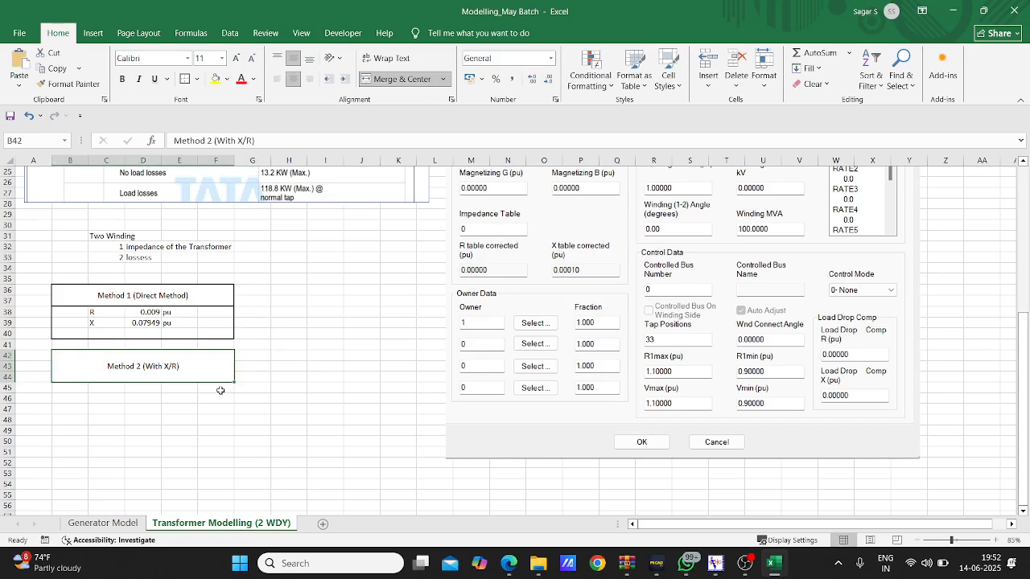
double_click(148, 366)
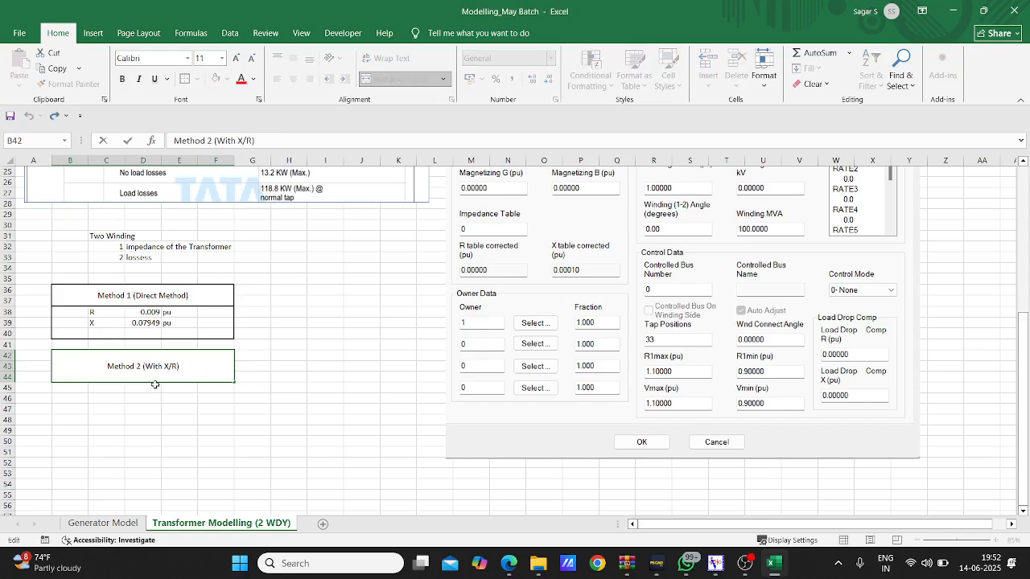
type("Z")
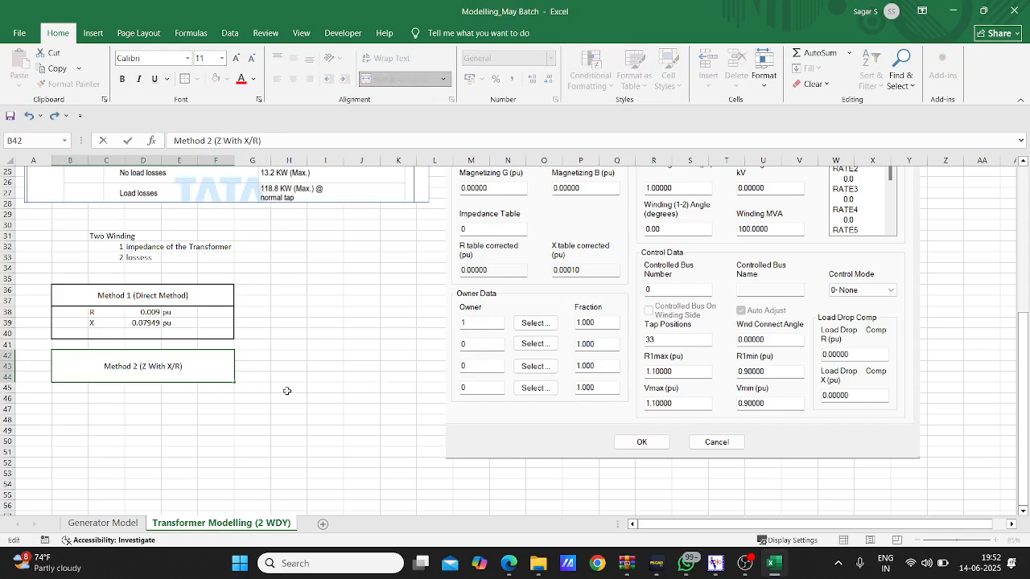
left_click(285, 391)
Add a Z row under the Method 2 title, labelled in C45, with the datasheet impedance entered in D45 as =8%.
scroll(194, 450, "up", 8)
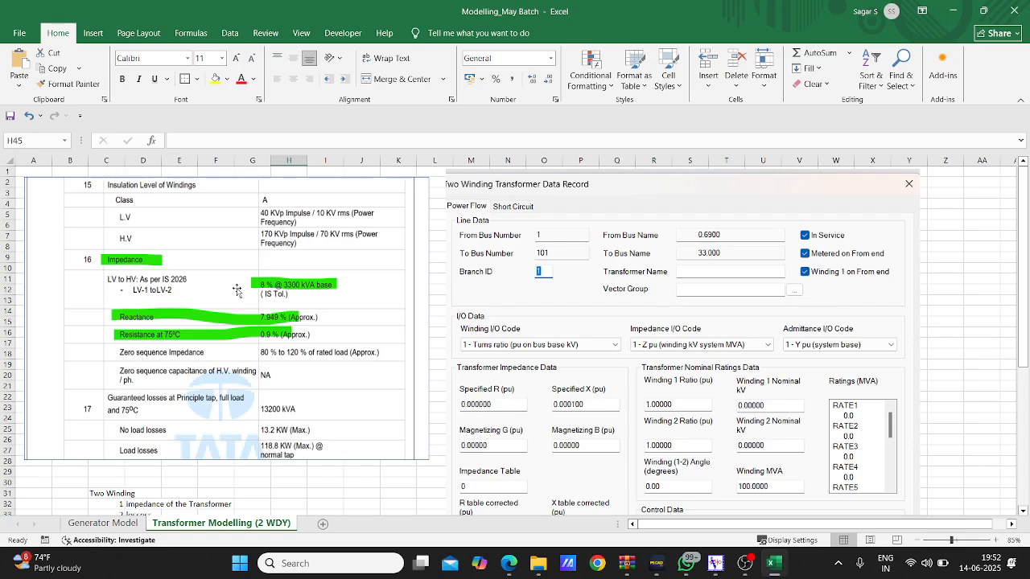
scroll(238, 290, "down", 7)
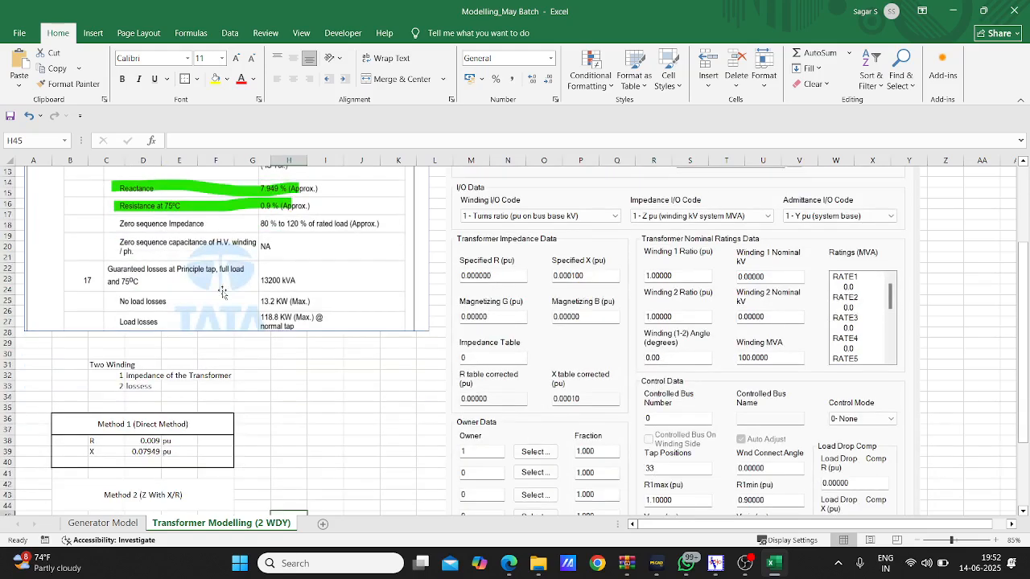
left_click(159, 398)
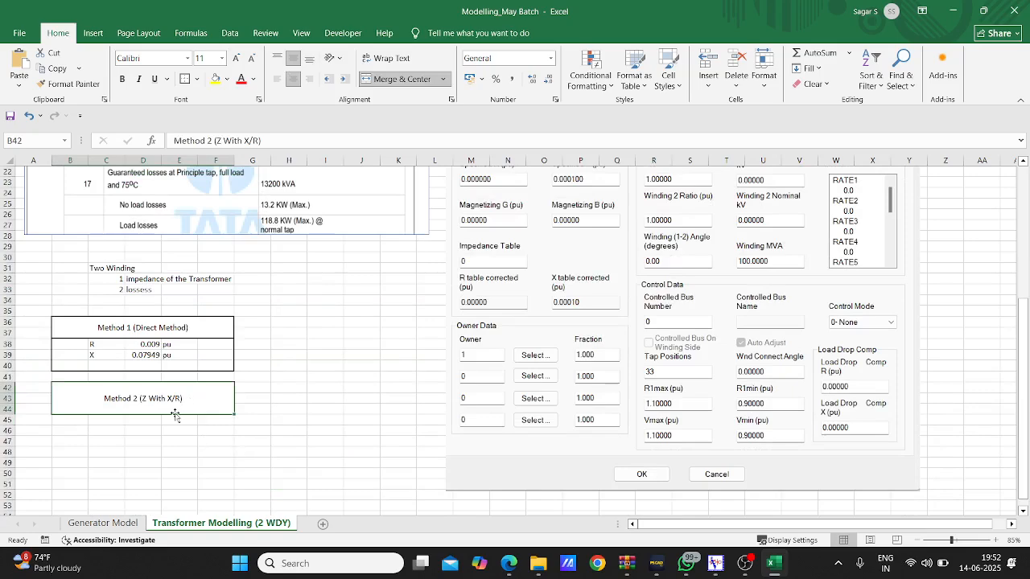
left_click(101, 433)
left_click(106, 419)
type("Z")
key("Tab")
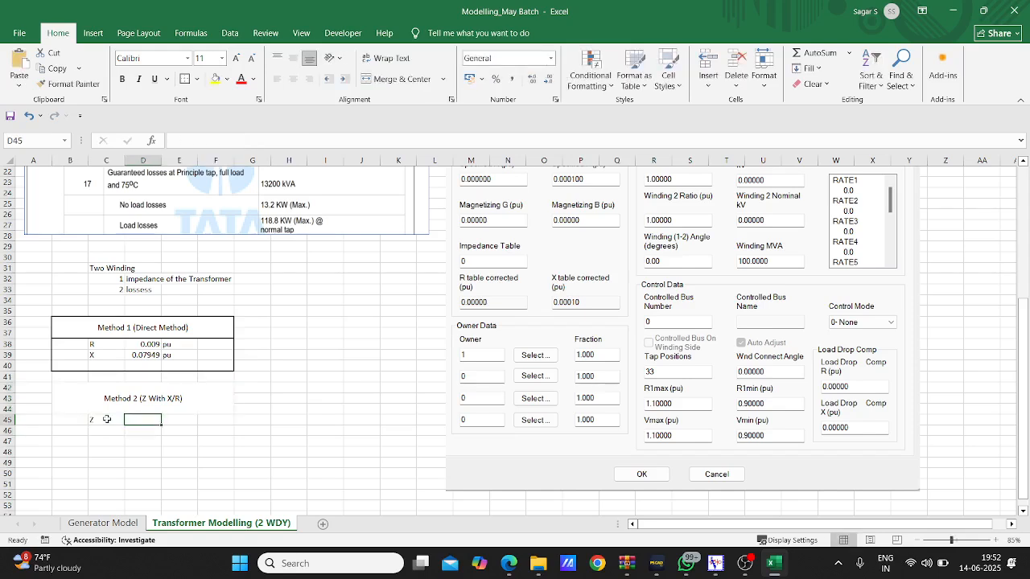
type("=8")
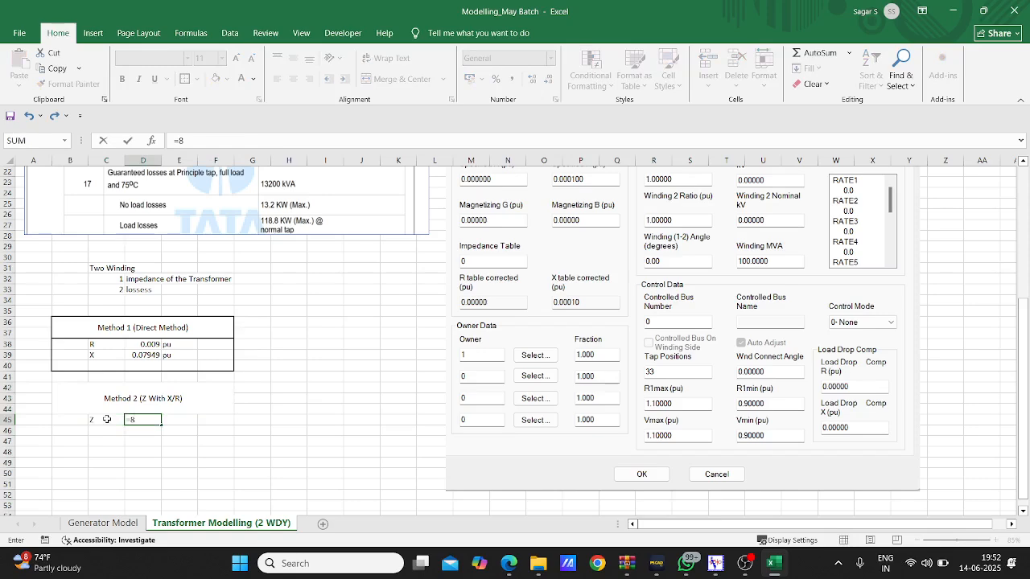
type("%")
key("Tab")
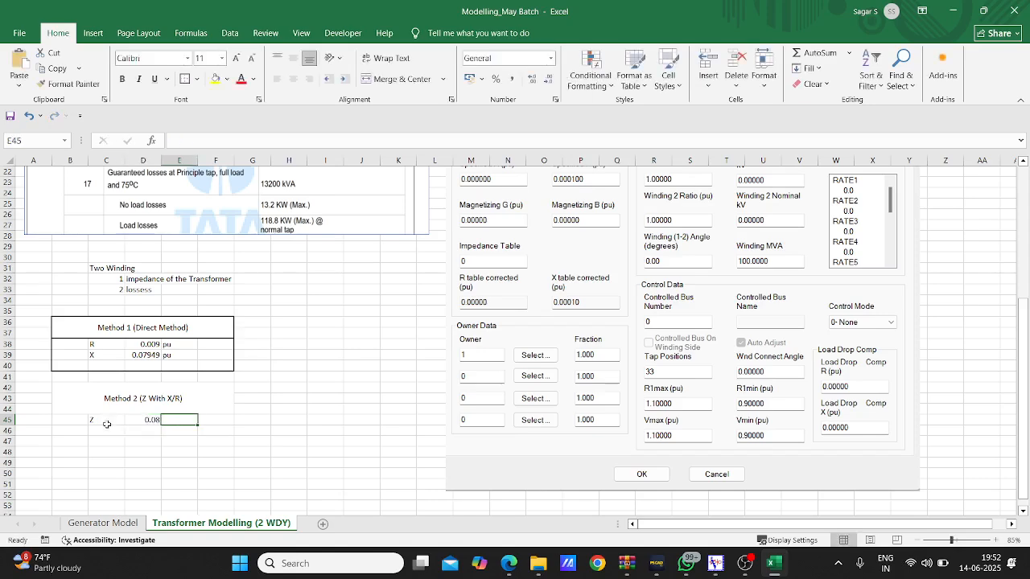
Label I37 as X/R and calculate the ratio in J37 with the formula =D39/D38.
left_click(108, 431)
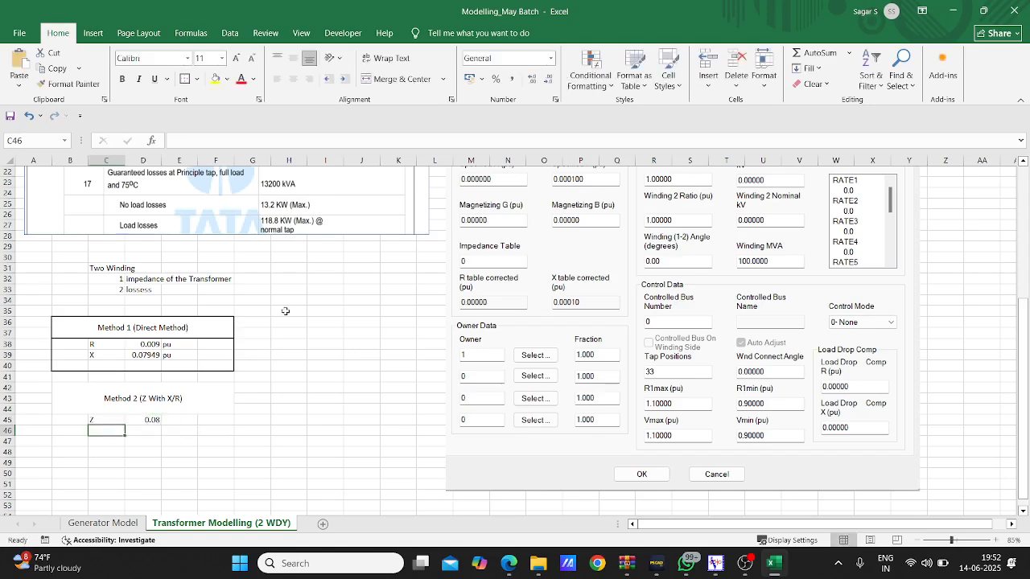
scroll(273, 313, "up", 5)
scroll(322, 268, "down", 3)
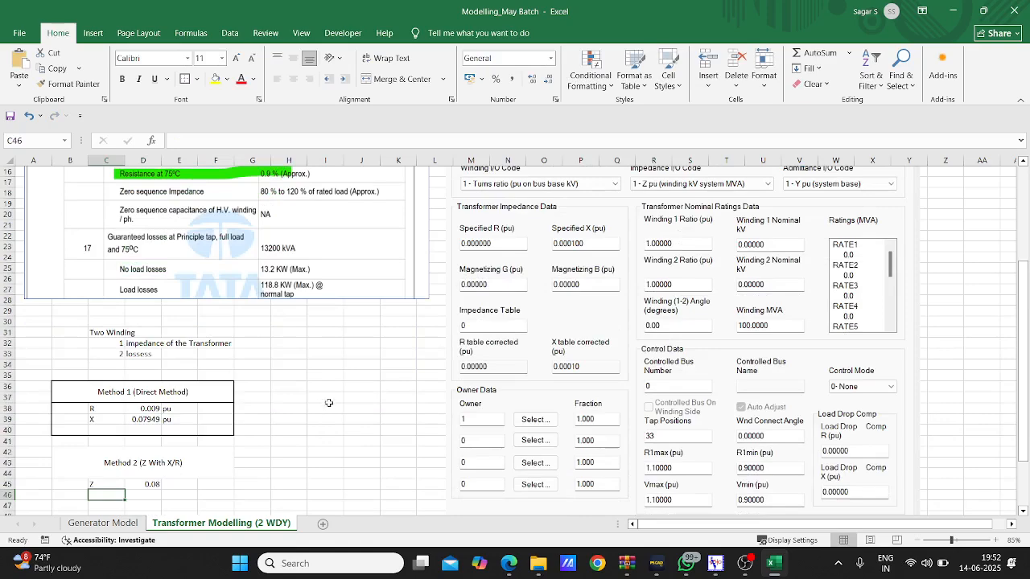
left_click(326, 398)
type("X/R")
key("Tab")
type("=")
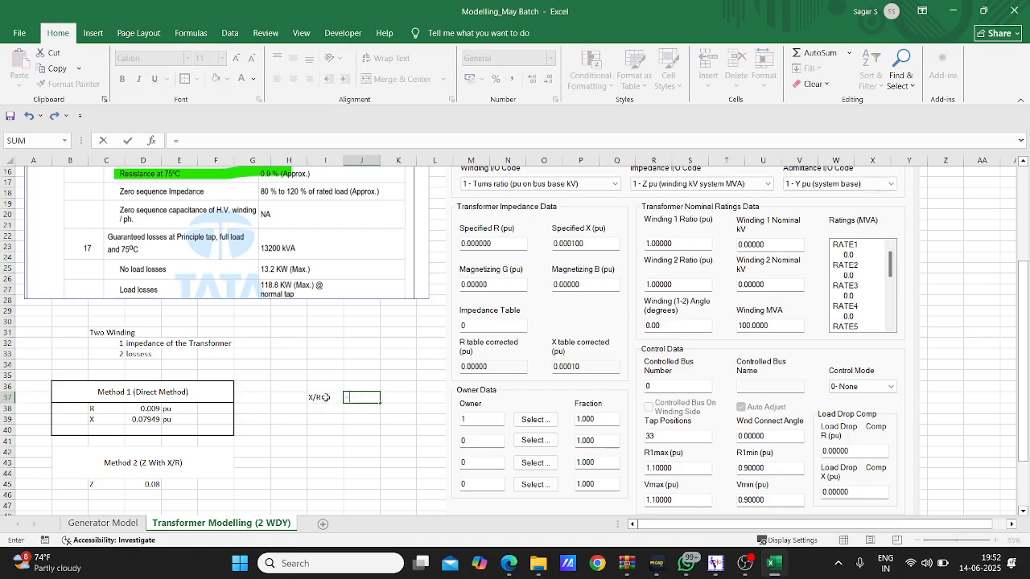
left_click(140, 420)
type("/")
left_click(138, 409)
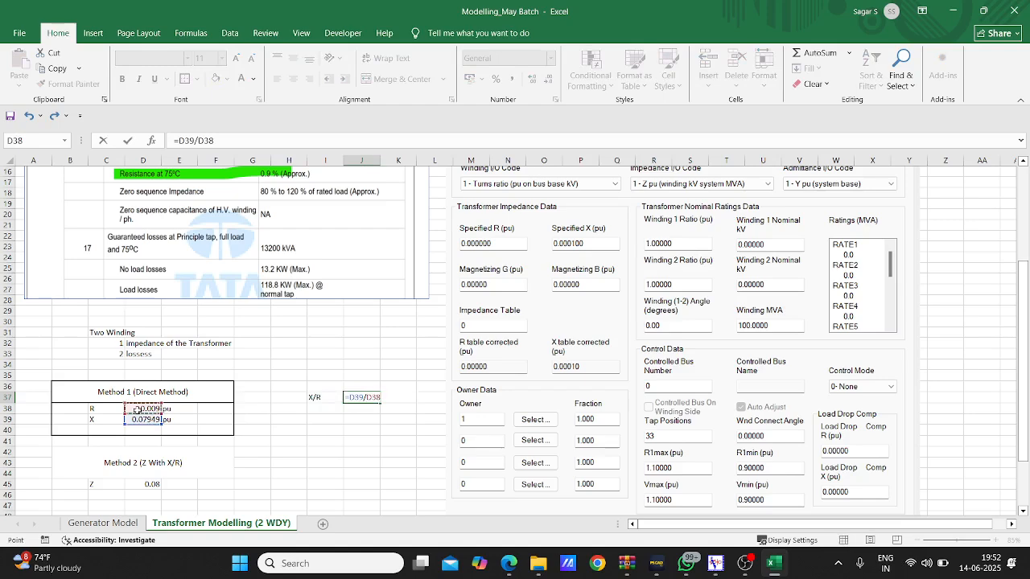
key("Return")
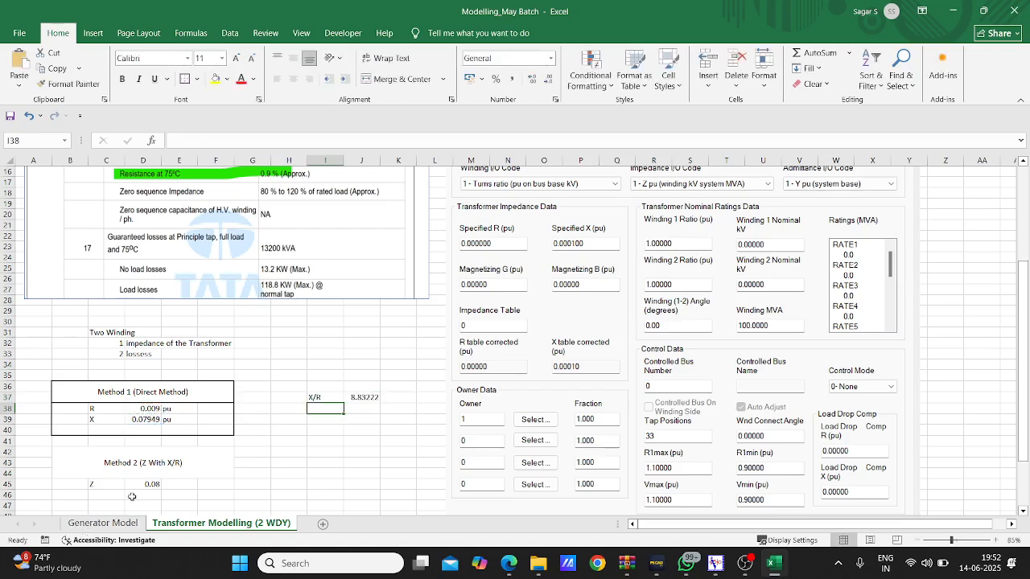
Add an X/R row to Method 2, labelled in C46, with the value 8.832 in D46.
left_click(98, 495)
type("X/R")
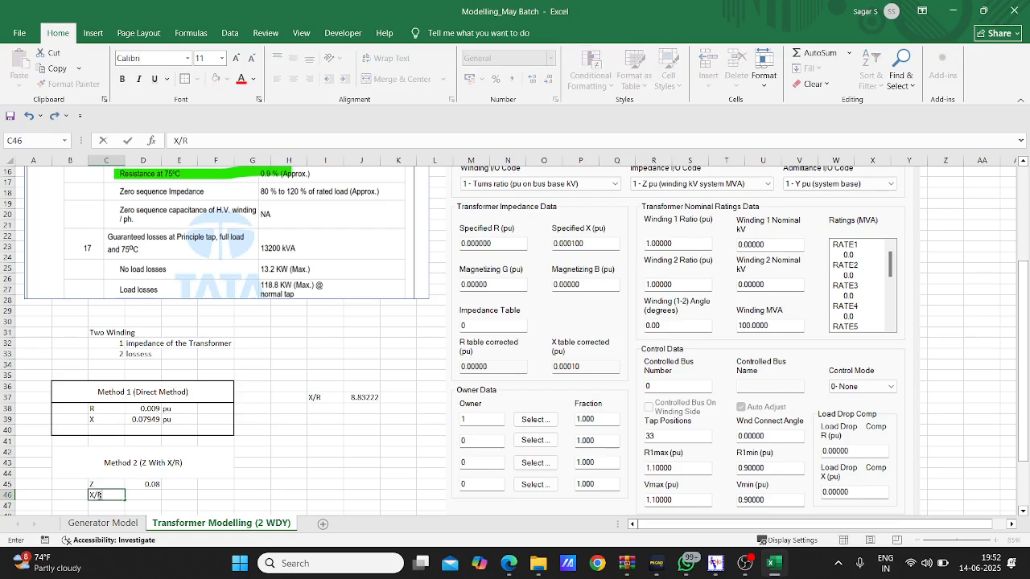
key("Tab")
type("8.83222")
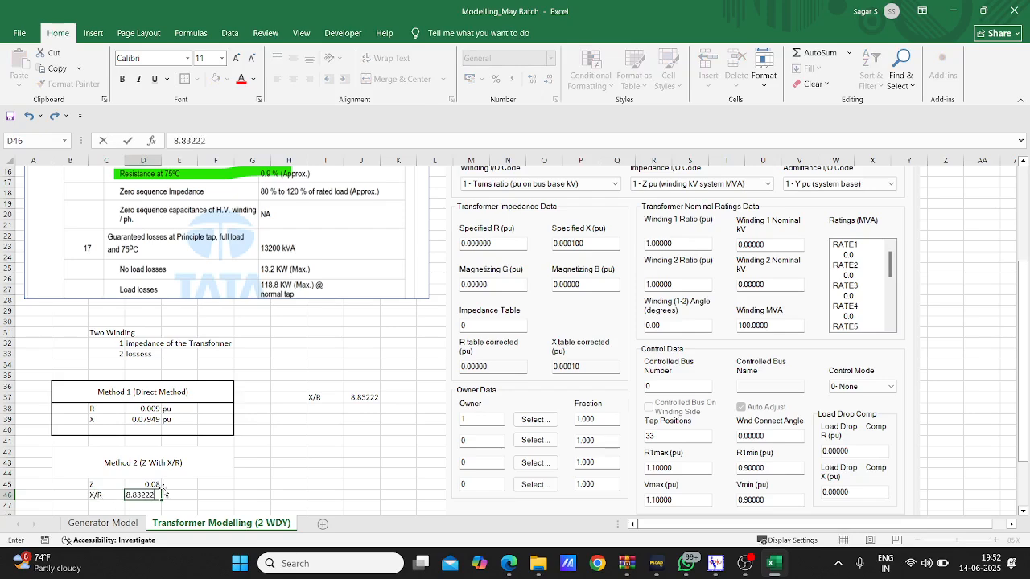
key("BackSpace")
key("BackSpace")
key("BackSpace")
type("2")
left_click(196, 474)
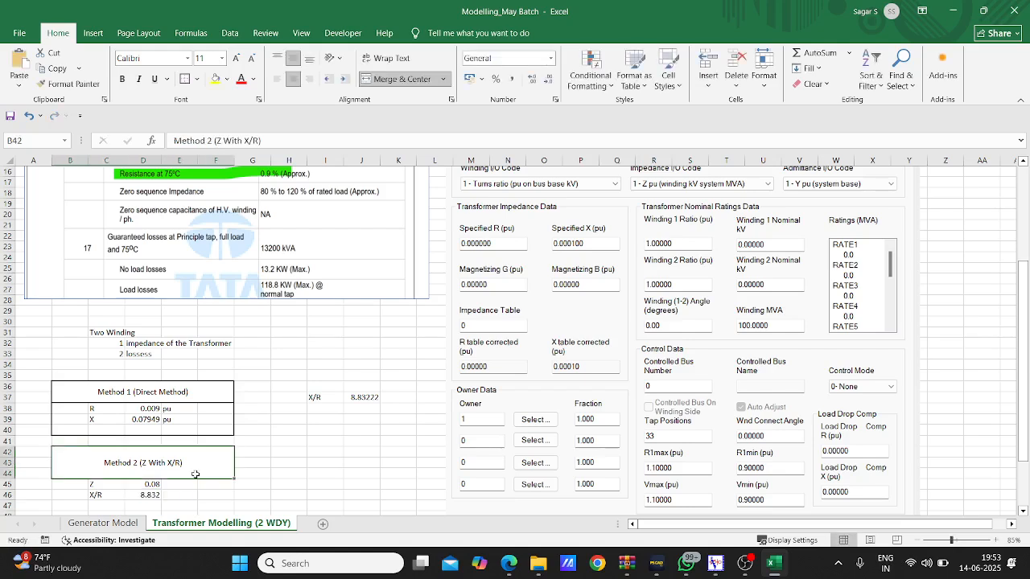
Switch to the Edge browser and search the web for "impedance triangle formula" in a new tab.
scroll(346, 448, "down", 2)
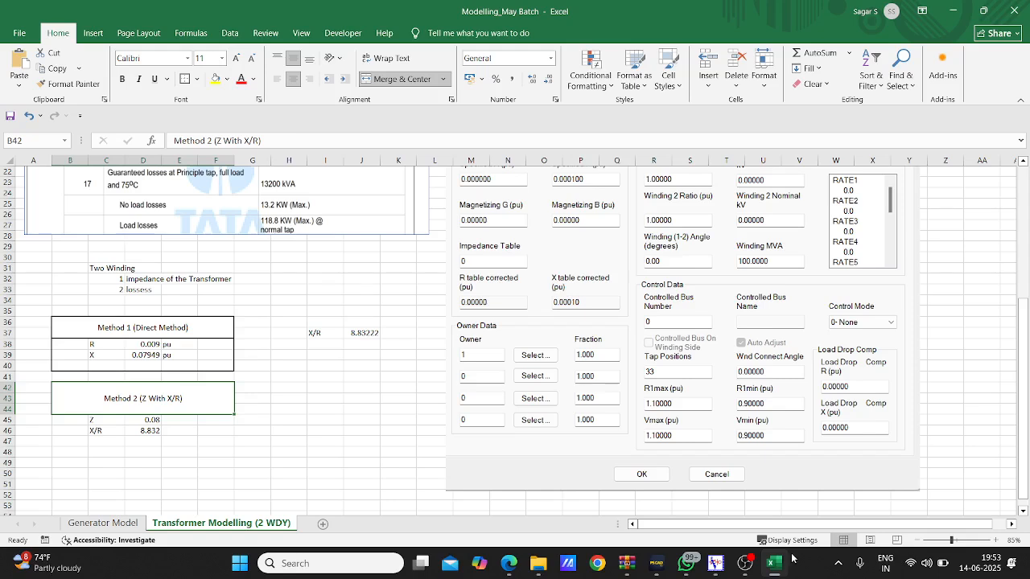
left_click(93, 450)
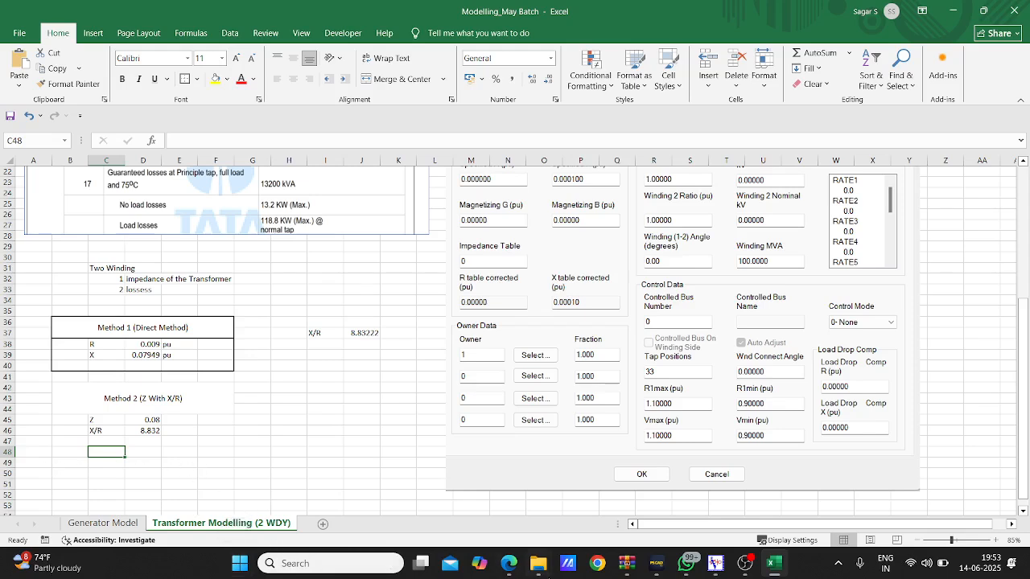
mouse_move(516, 570)
left_click(435, 499)
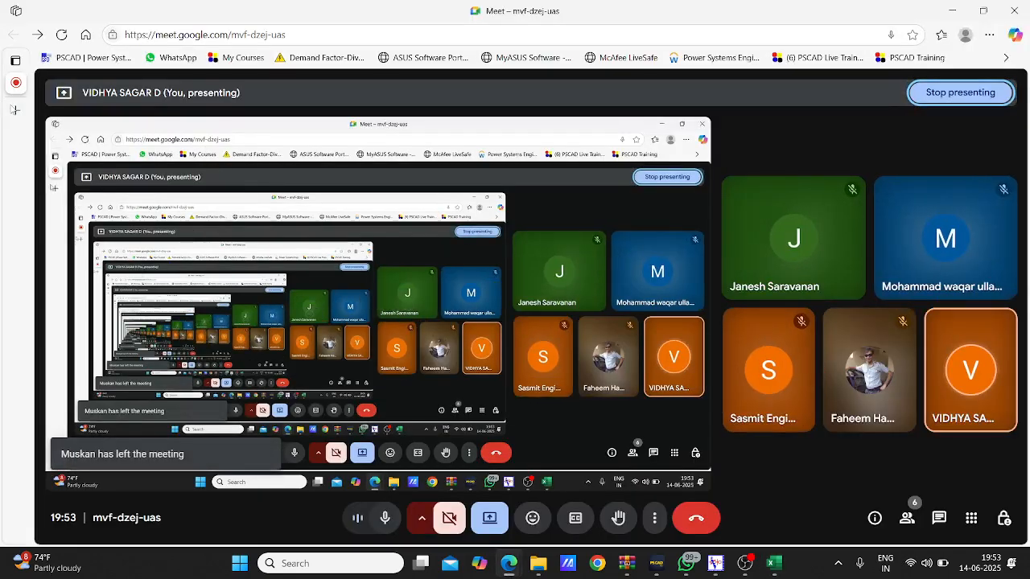
left_click(14, 110)
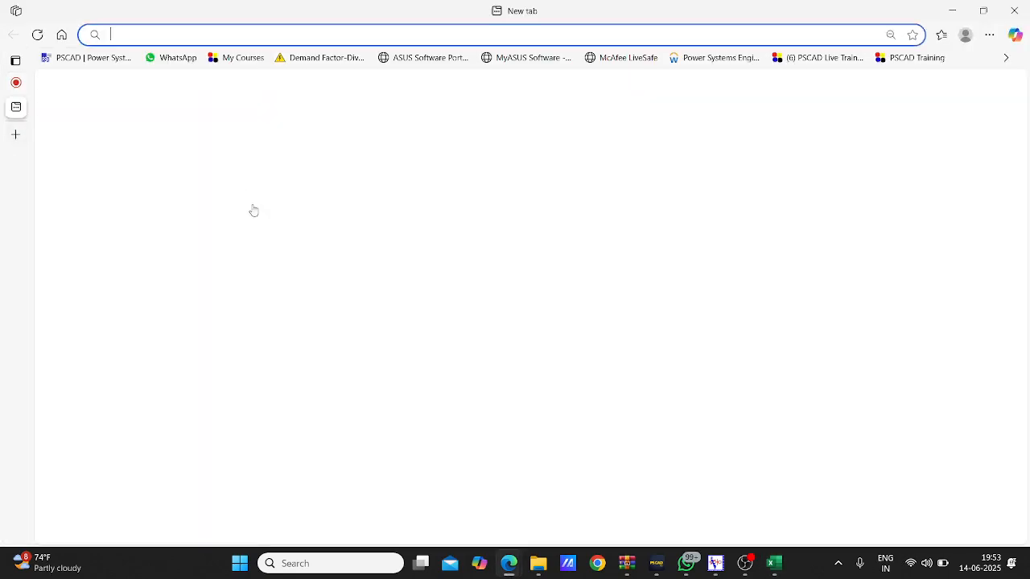
type("Imoed")
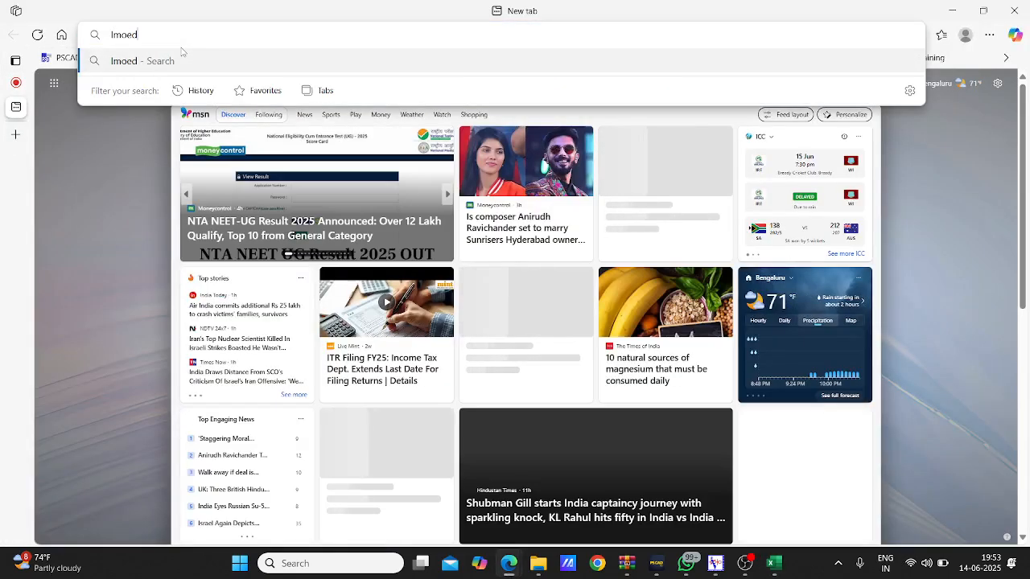
key("BackSpace")
key("BackSpace")
key("BackSpace")
type("pedance")
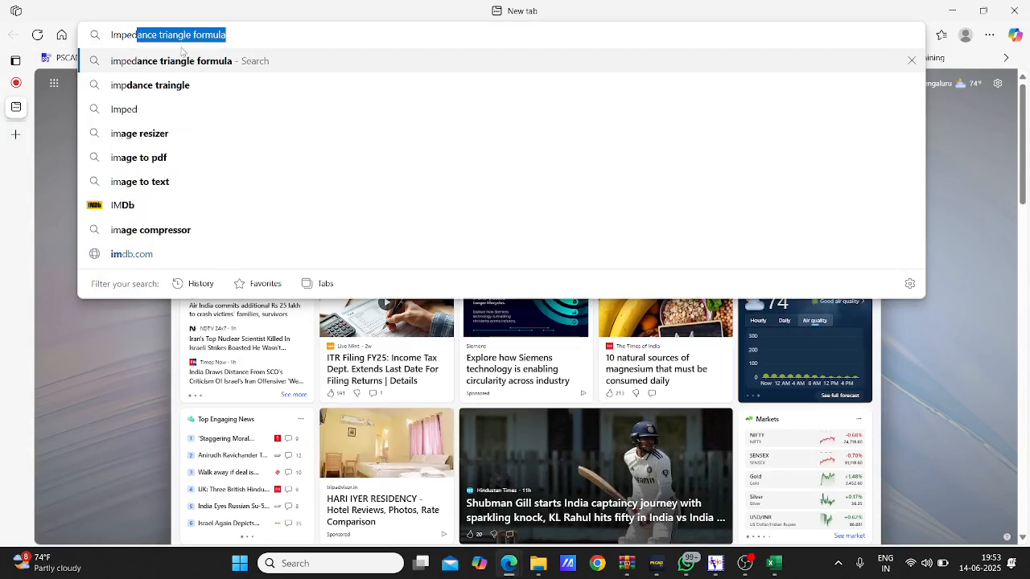
key("Return")
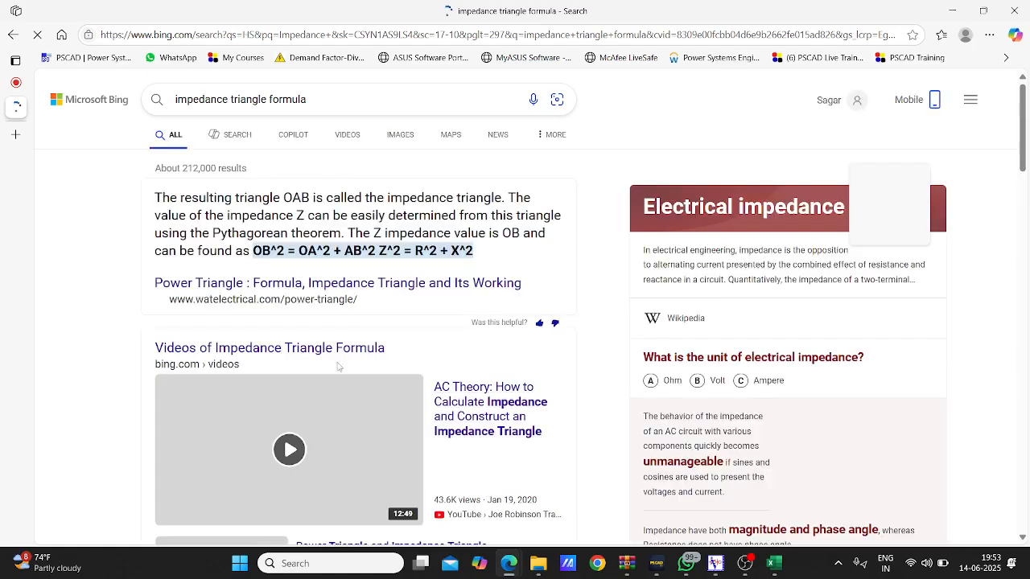
Open the ElecCircuit impedance triangle picture from the image results and copy the image.
scroll(354, 384, "down", 1)
scroll(353, 384, "up", 1)
left_click(393, 137)
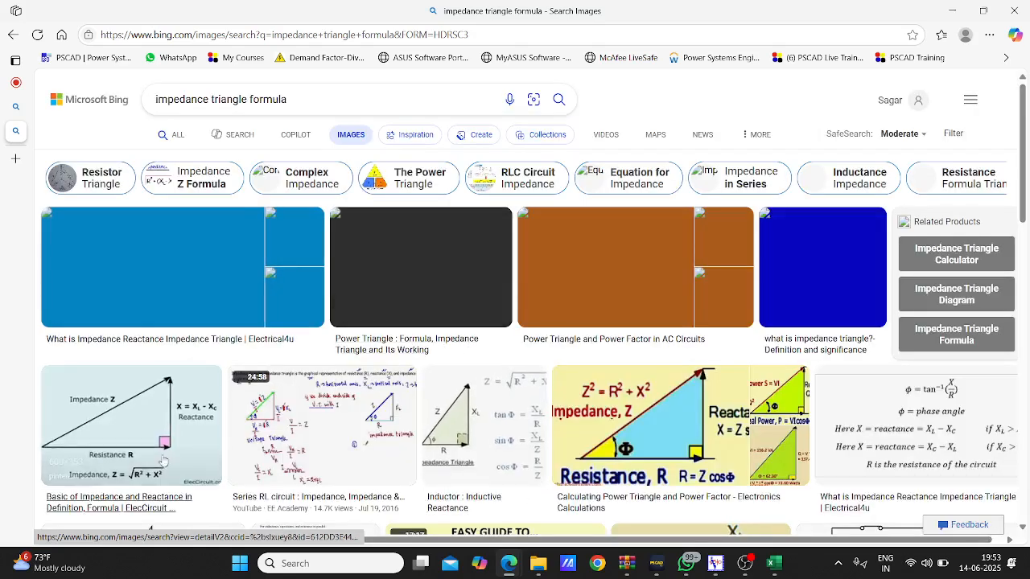
left_click(170, 414)
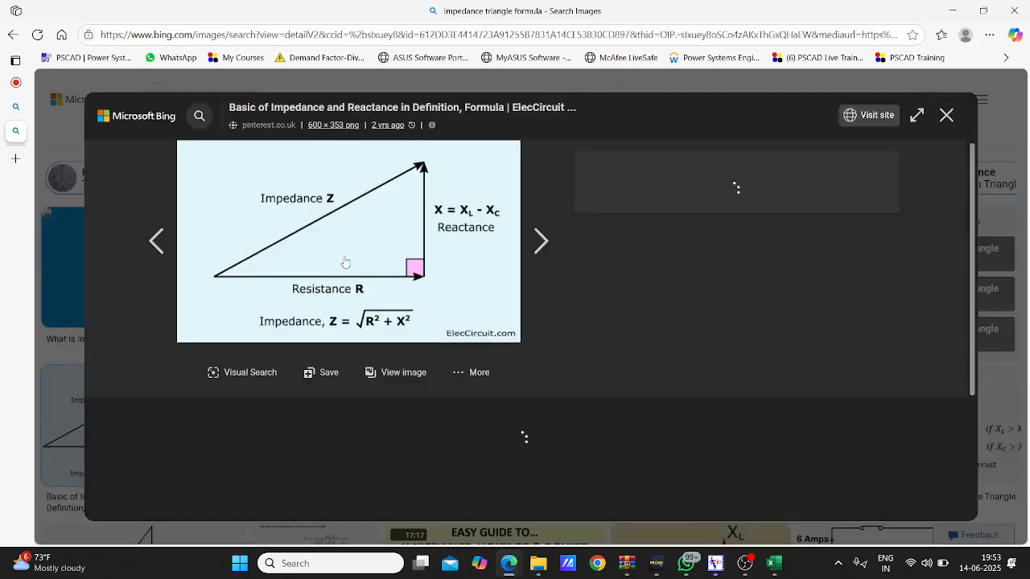
right_click(346, 306)
left_click(406, 311)
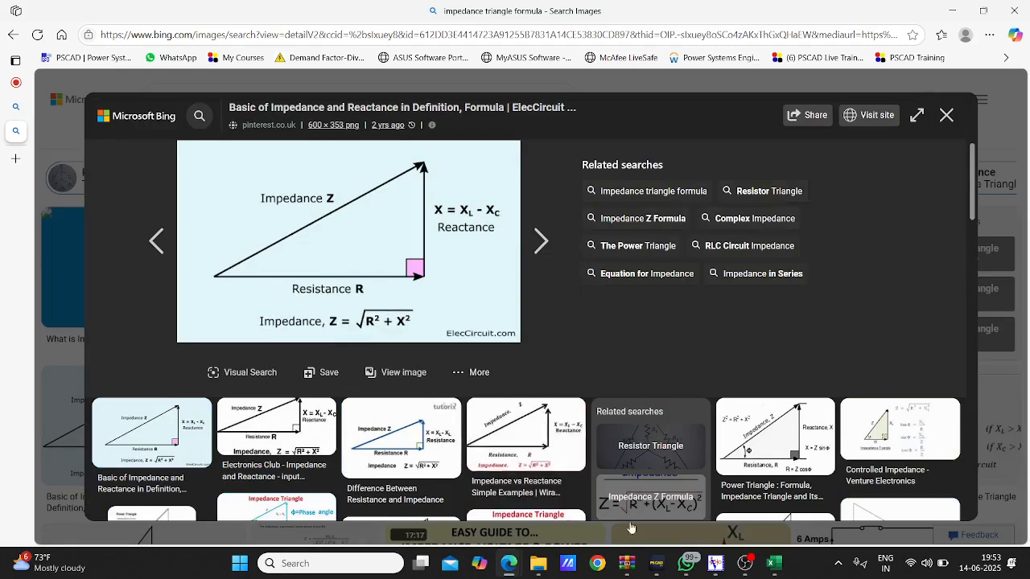
Switch back to Excel and paste the impedance triangle picture below the transformer data record image, starting near I52.
left_click(775, 568)
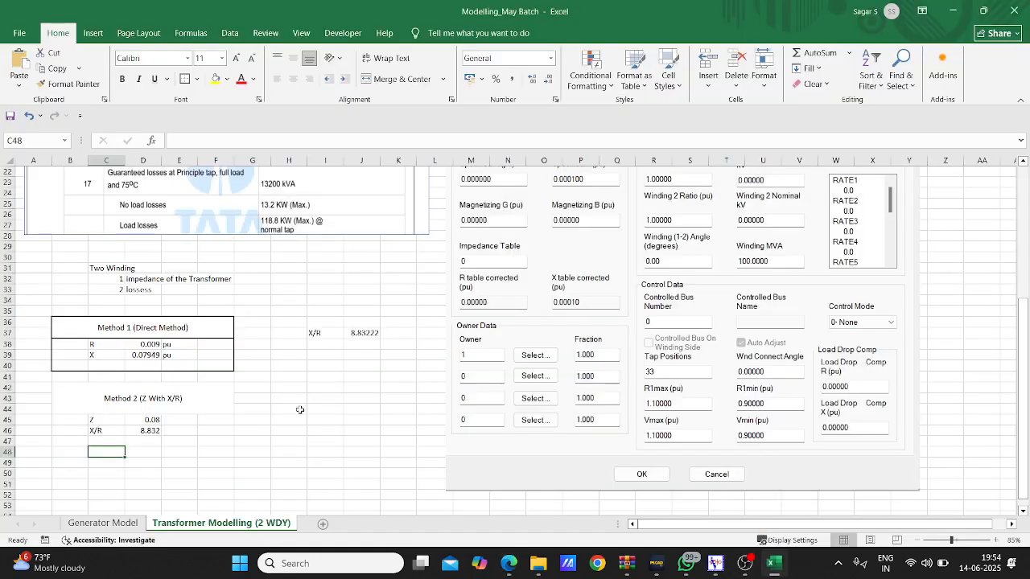
scroll(436, 401, "down", 4)
left_click(434, 390)
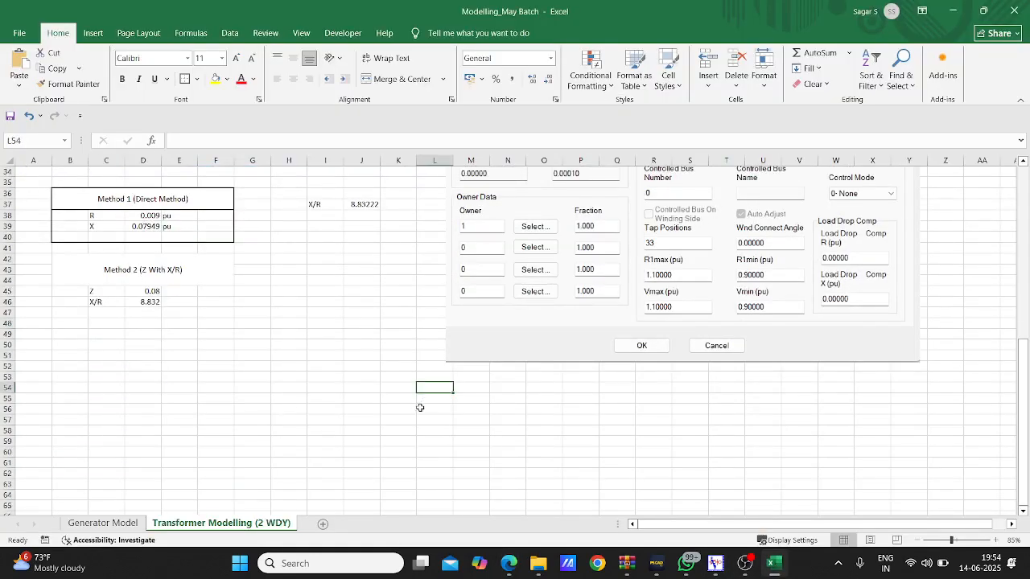
key("ctrl+v")
left_click_drag(558, 440, 468, 424)
scroll(753, 418, "down", 3)
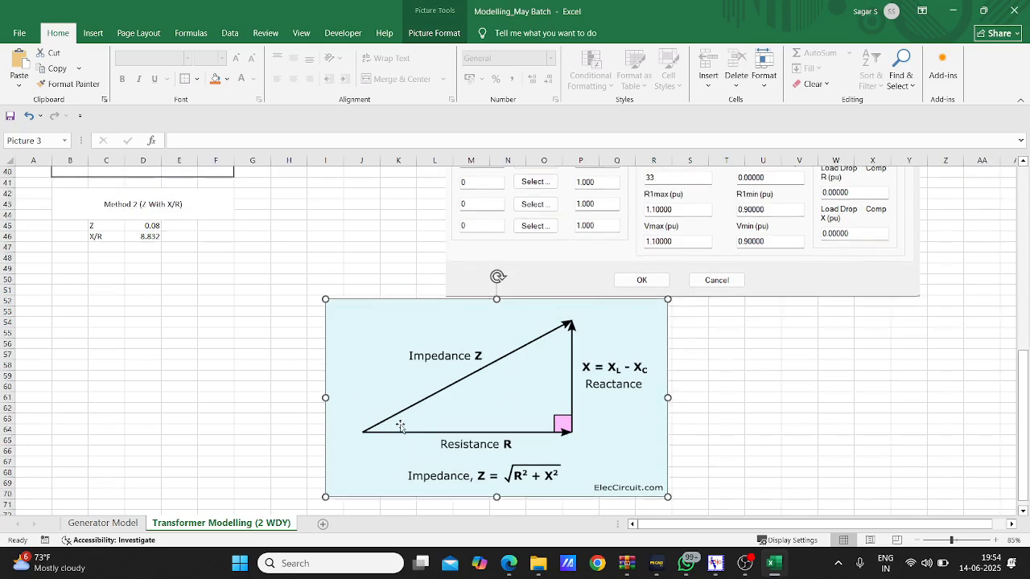
Write the impedance relation below the X/R row: Z2 in C48, R2+X2 in D48 and R2(1+X2/R2) in D49.
scroll(398, 426, "up", 2)
left_click(103, 292)
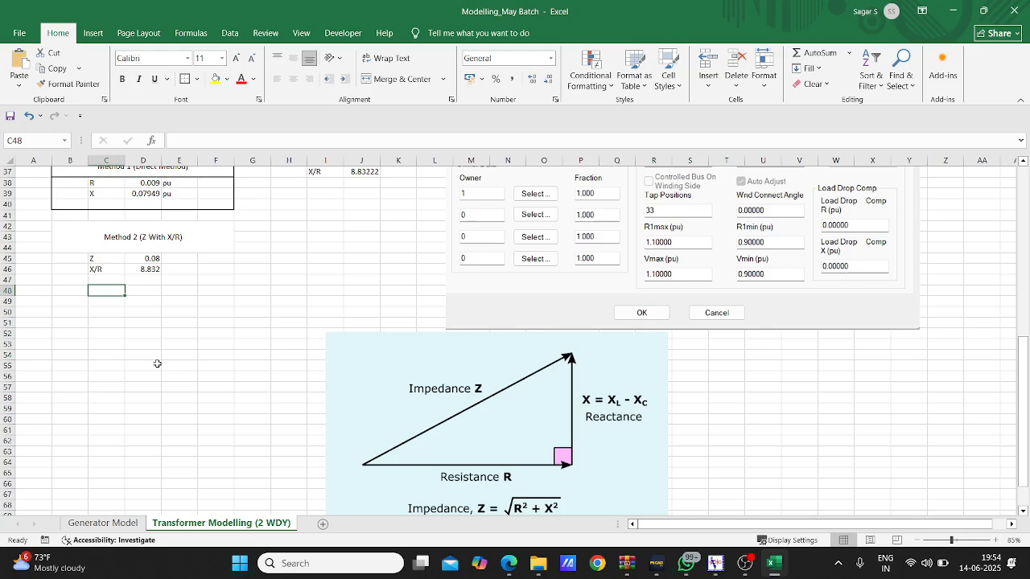
type("Z2")
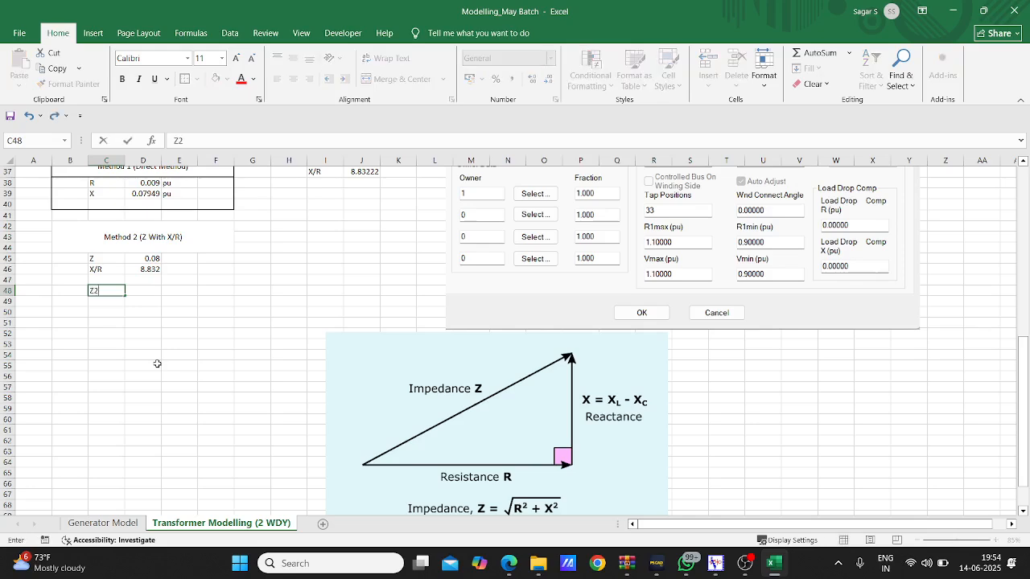
key("Tab")
type("R2")
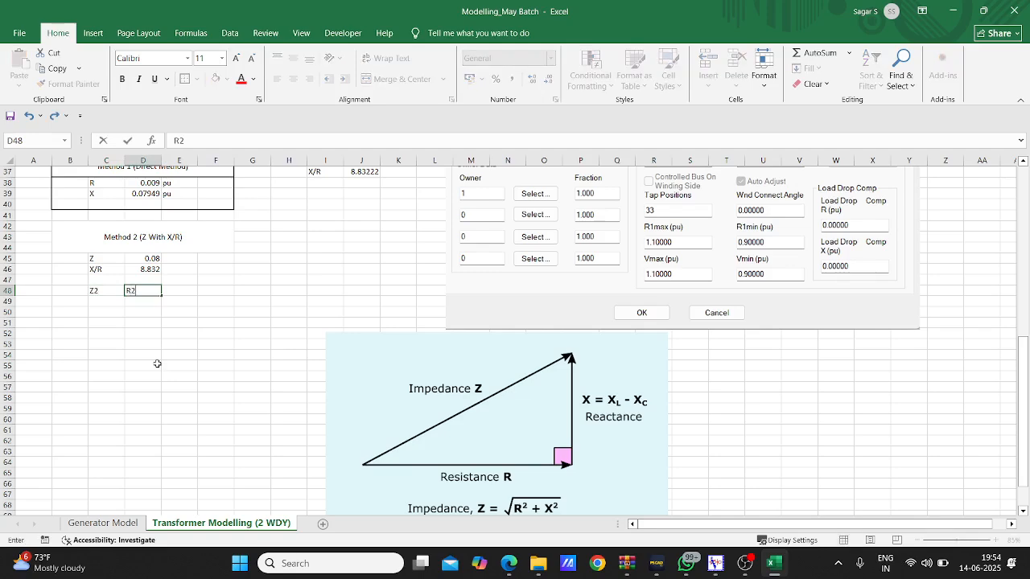
type("+X@")
key("BackSpace")
key("Return")
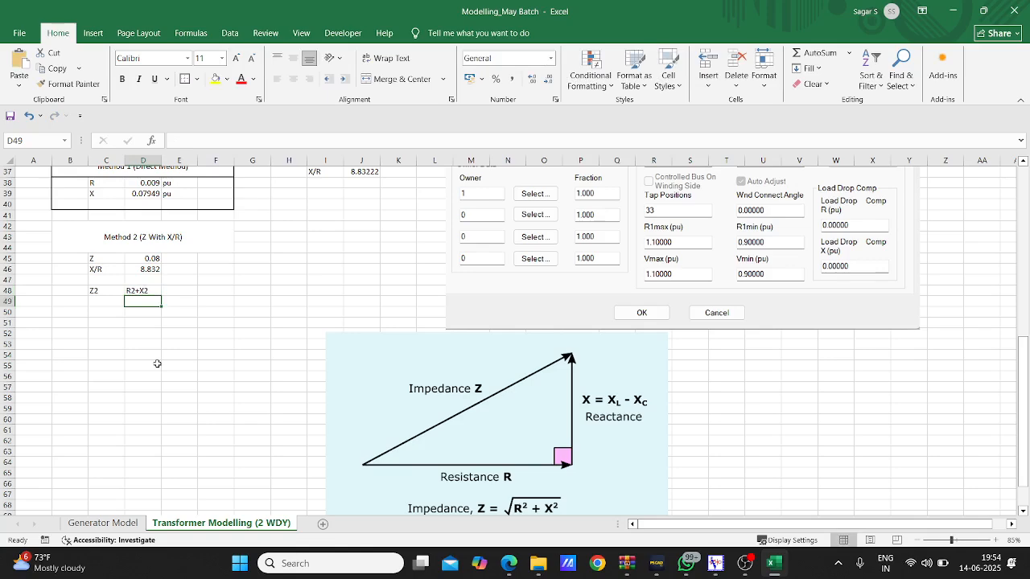
type("R2")
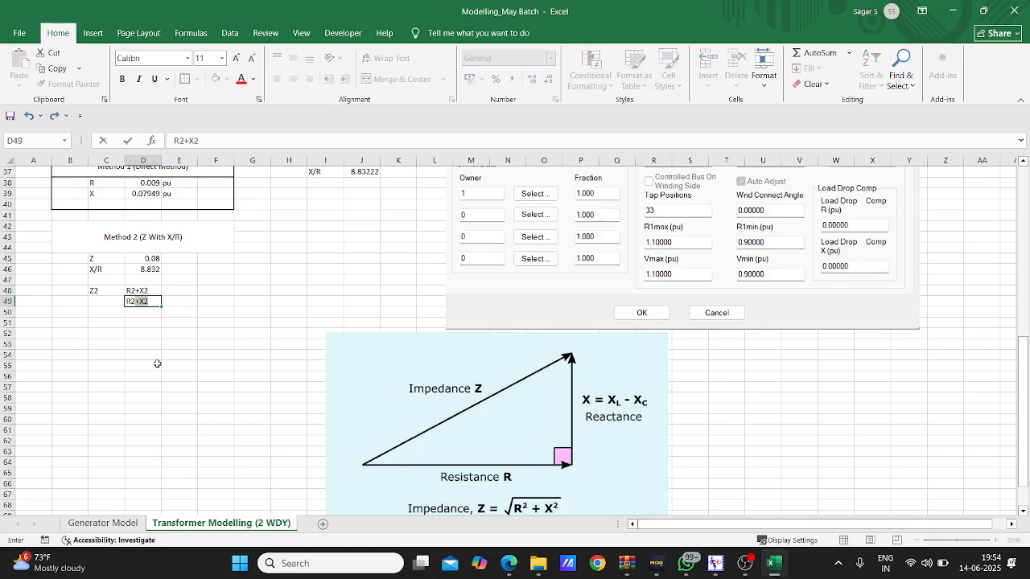
type("(1+X2/R2)")
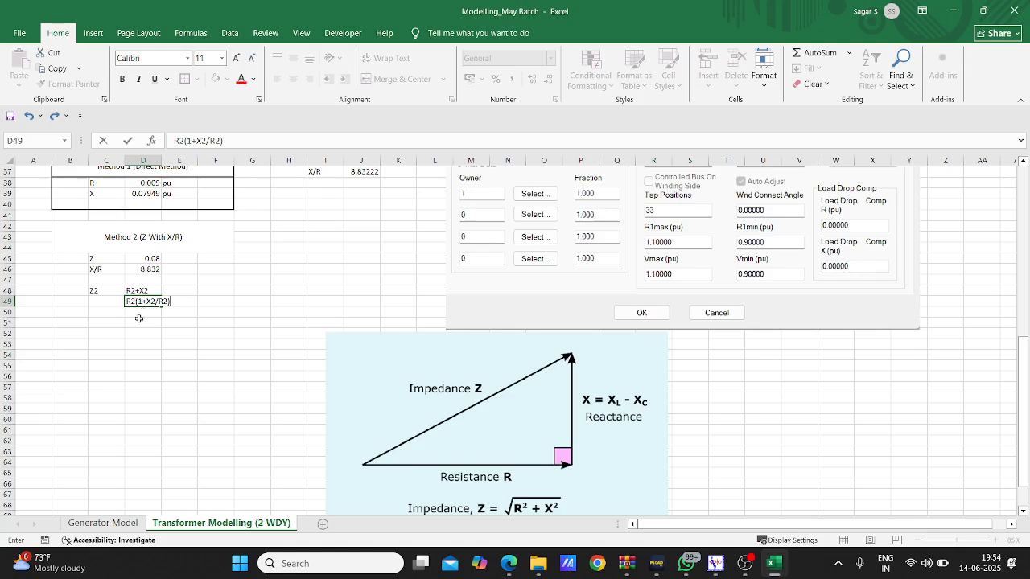
Write the rearranged relation R2(1+(X/R)^2) in D50 and label it Z2 in C50.
left_click(138, 317)
type("R2")
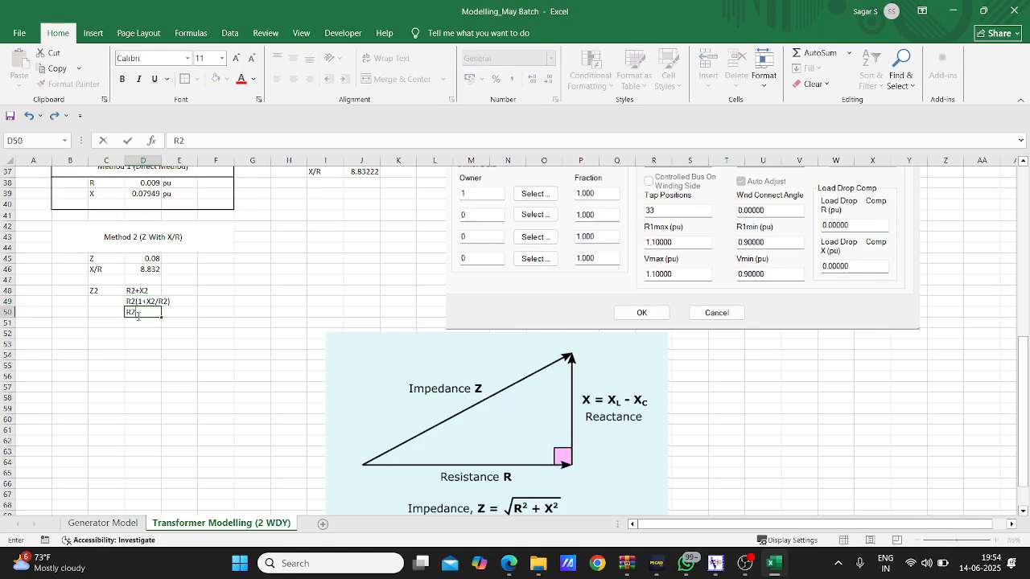
type("(")
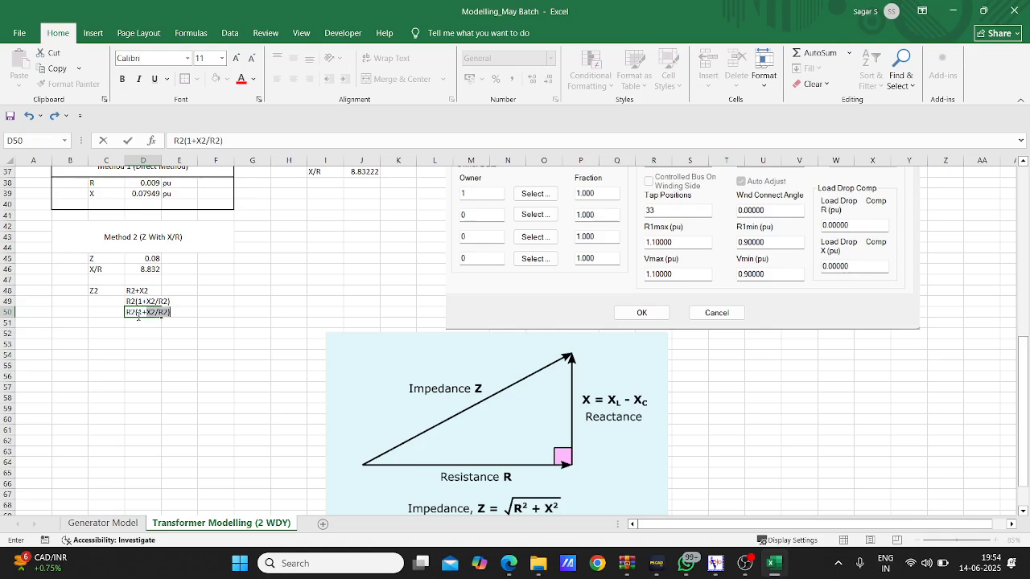
type("1+(X/R)2")
key("BackSpace")
type("^2")
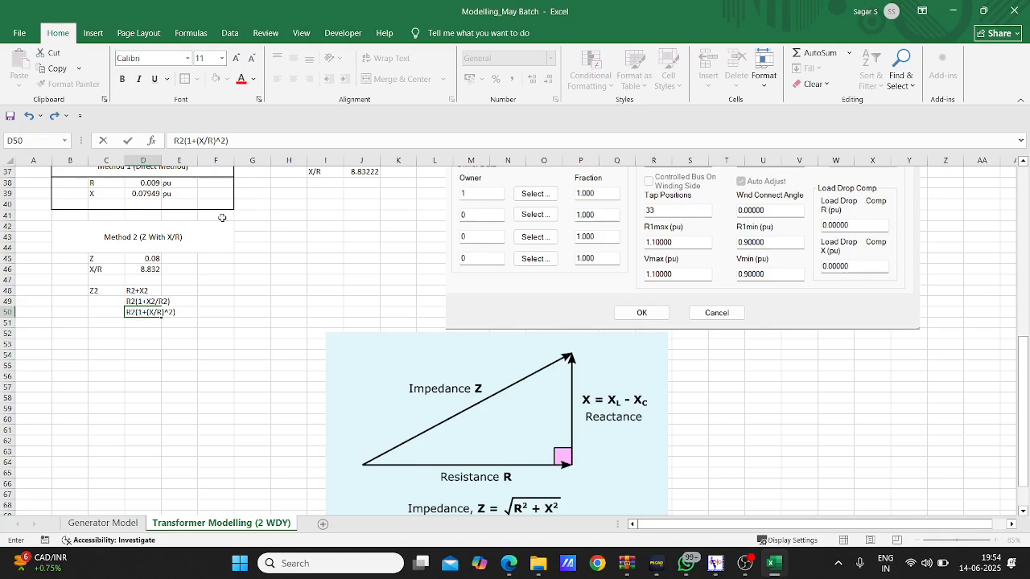
left_click(99, 313)
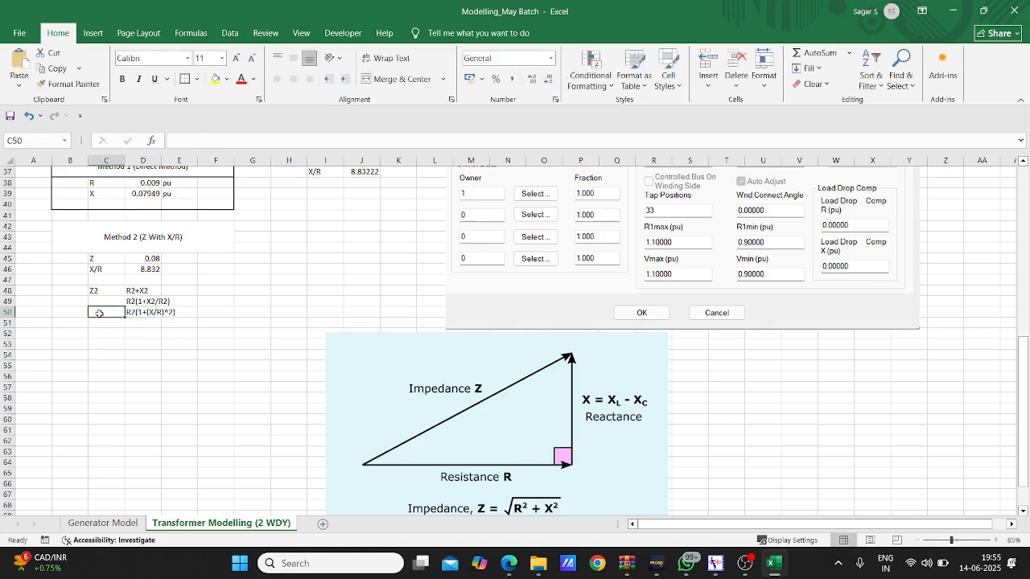
type("Z2")
Write the expression for resistance squared in row 52: R2 in C52 and Z2/(1+(X/R)^2 in D52.
left_click(102, 337)
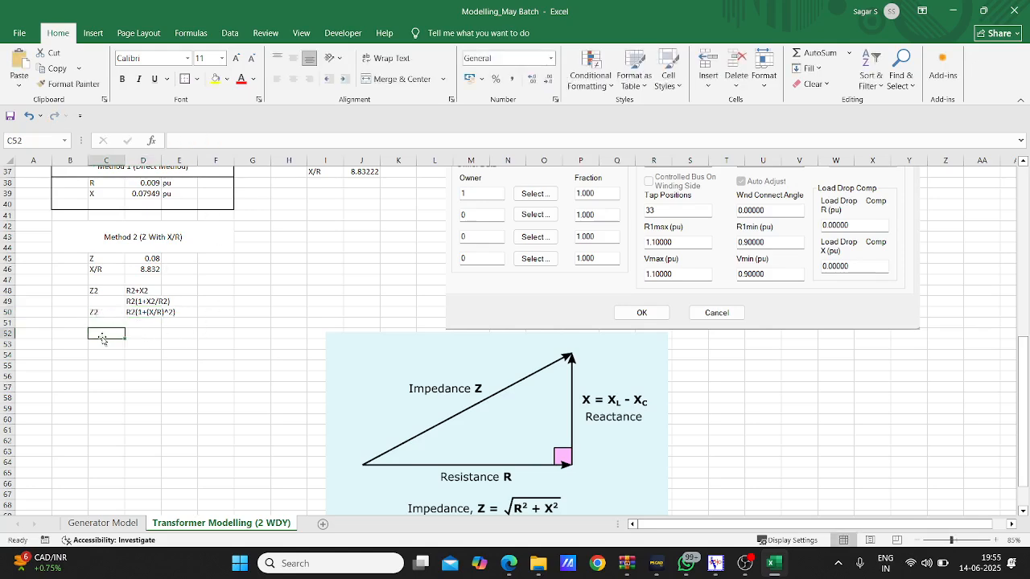
type("R2")
key("Tab")
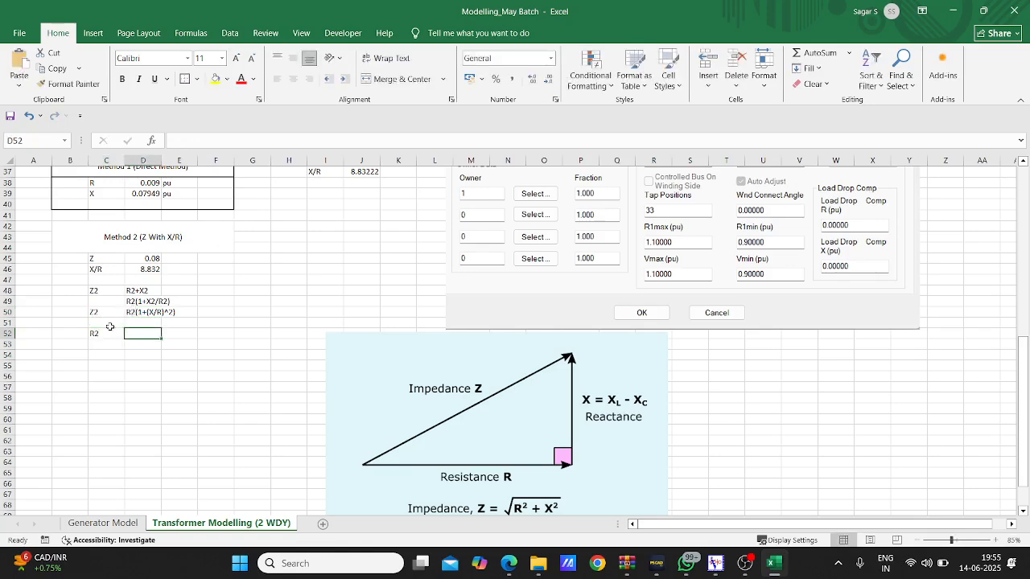
type("Z")
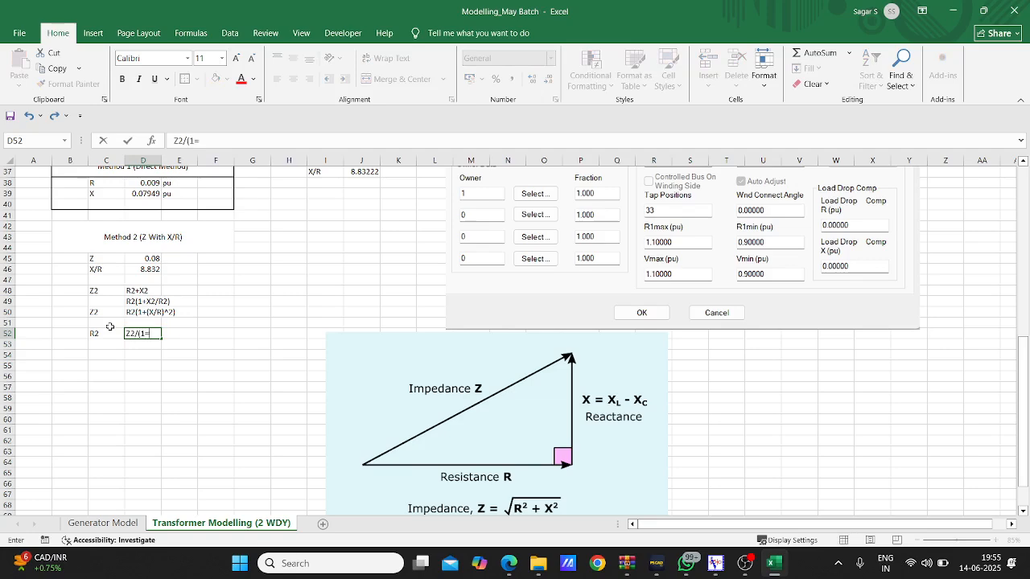
type("2/(1+(X/R)^2")
left_click(107, 346)
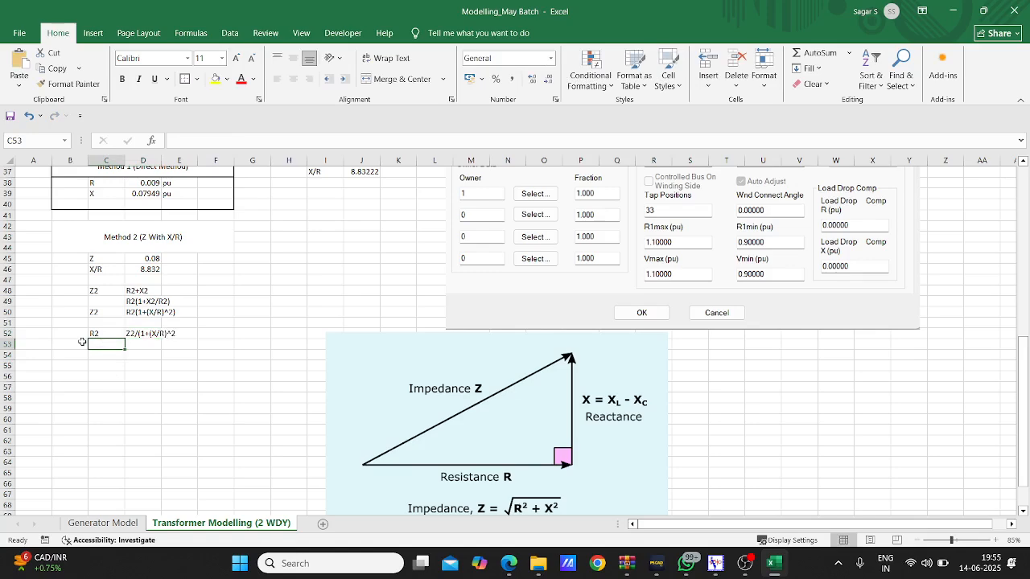
left_click(110, 356)
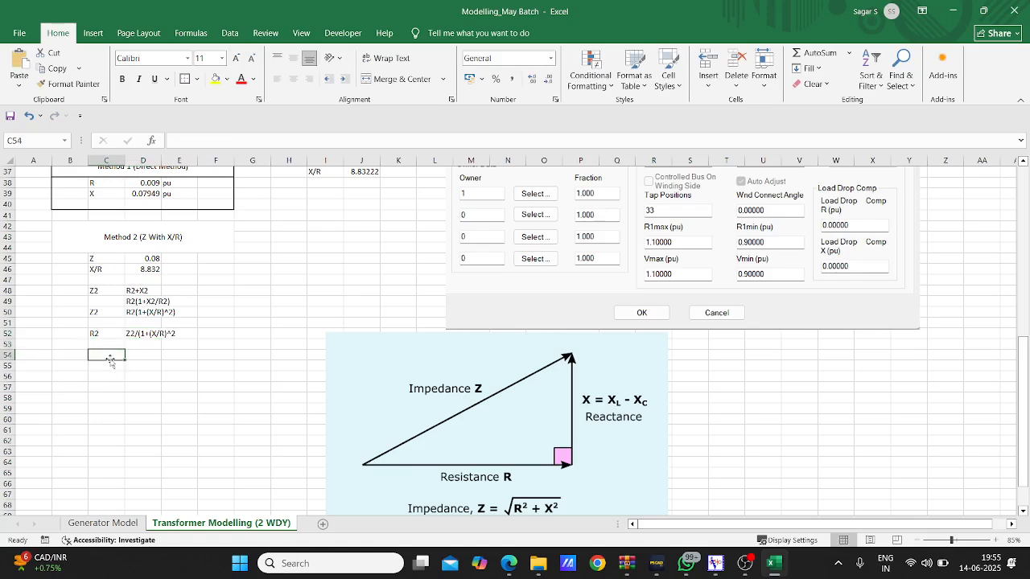
type("R")
key("BackSpace")
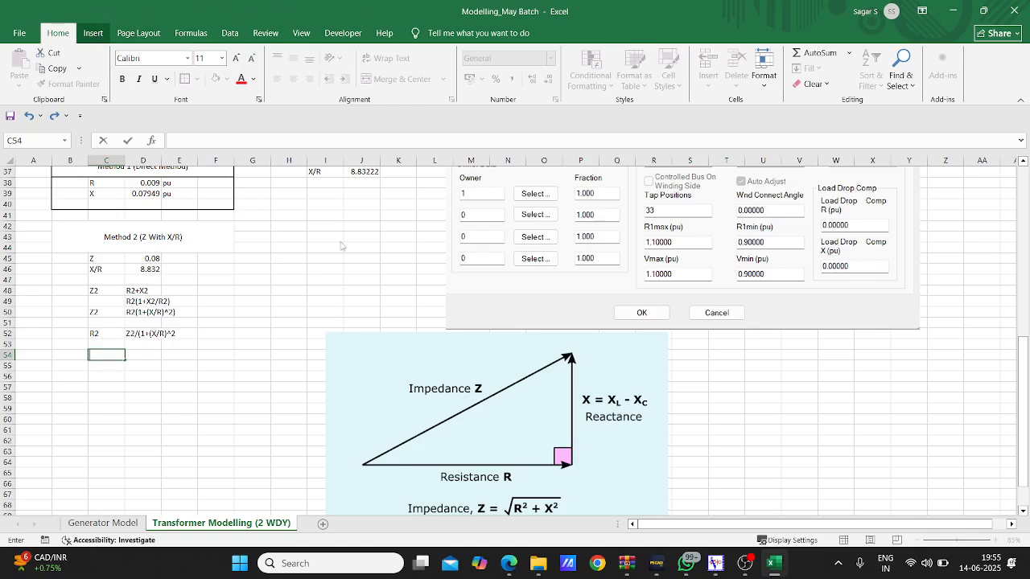
Insert a new blank equation box and move it below the R2 row, near C54.
left_click(135, 395)
left_click(102, 355)
left_click(957, 71)
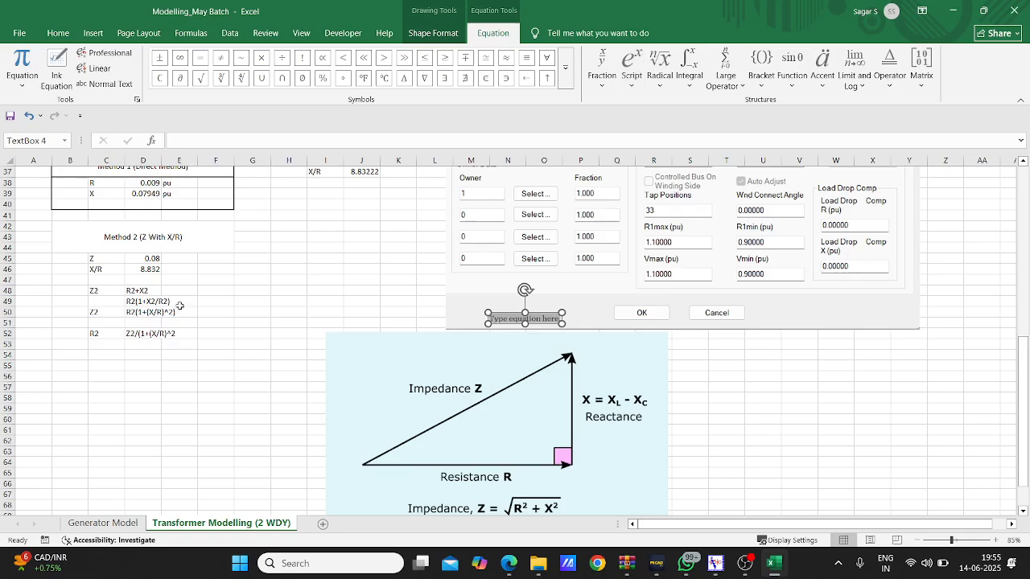
left_click_drag(539, 312, 152, 359)
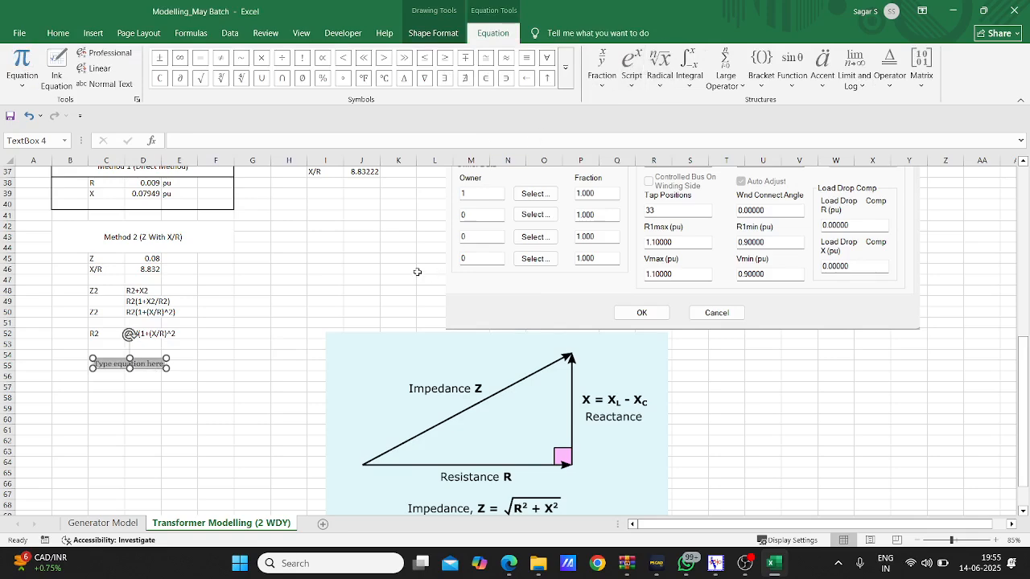
Build the equation R = Z over a square root as a stacked fraction, starting the radicand with 1 +.
type("R=")
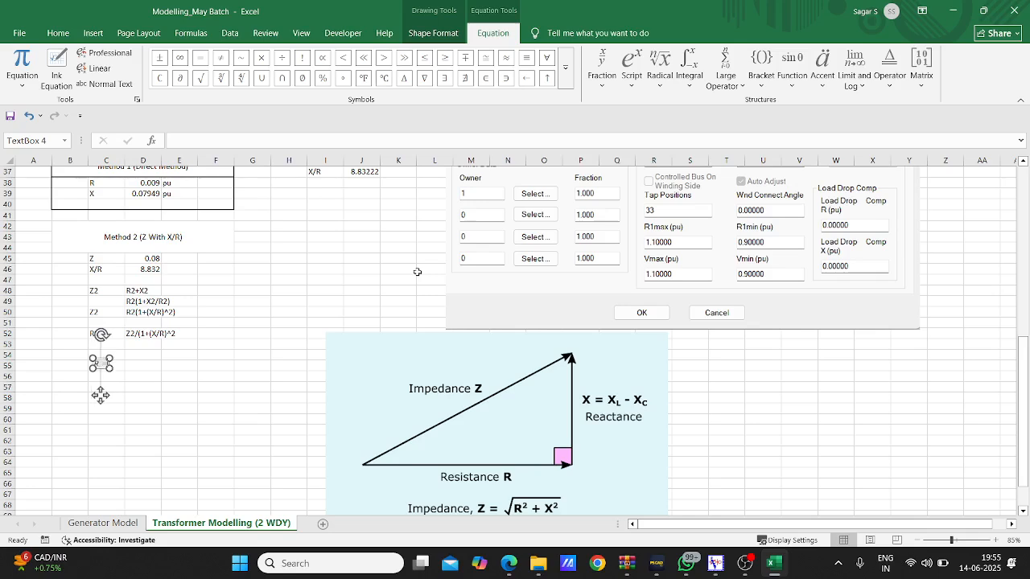
left_click(631, 81)
left_click(603, 80)
left_click(624, 140)
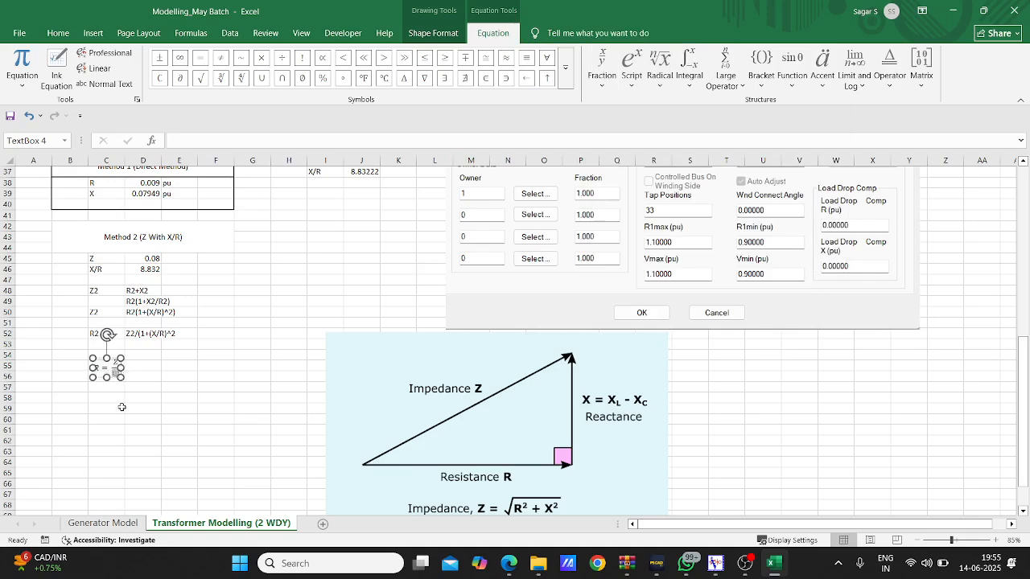
left_click(662, 68)
left_click(684, 143)
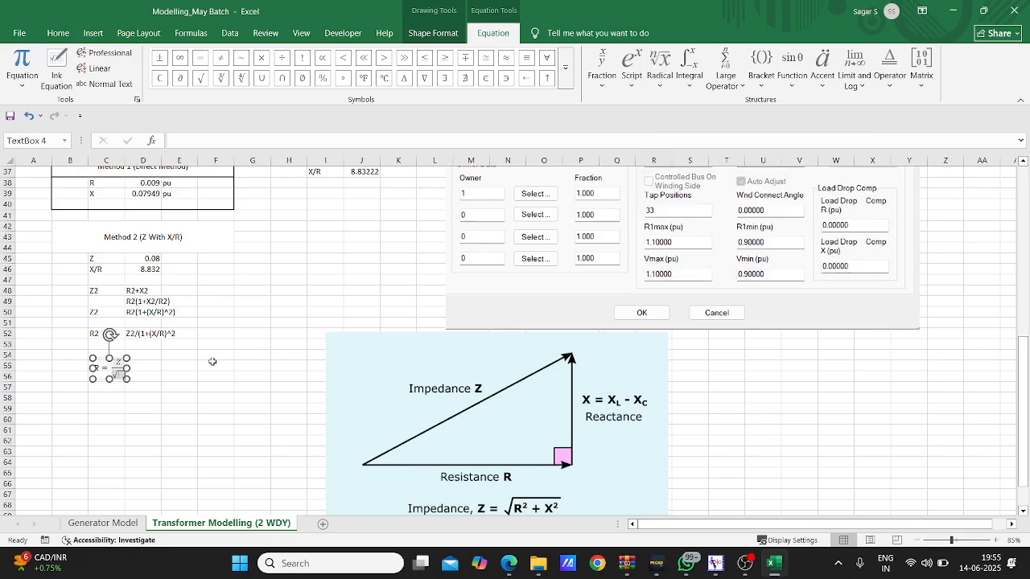
left_click(119, 375)
left_click(120, 375)
type("1+(")
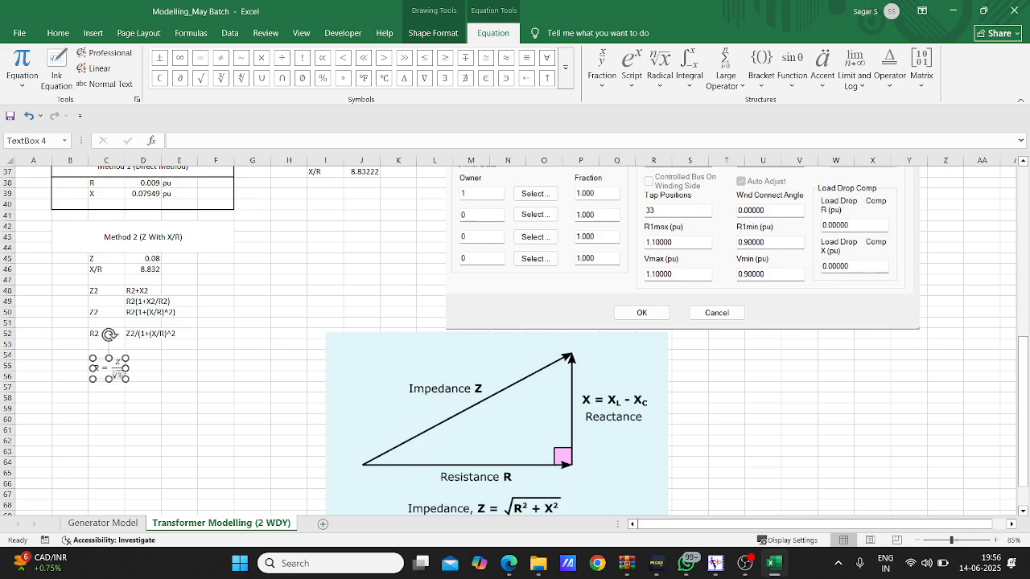
left_click(603, 74)
left_click(627, 148)
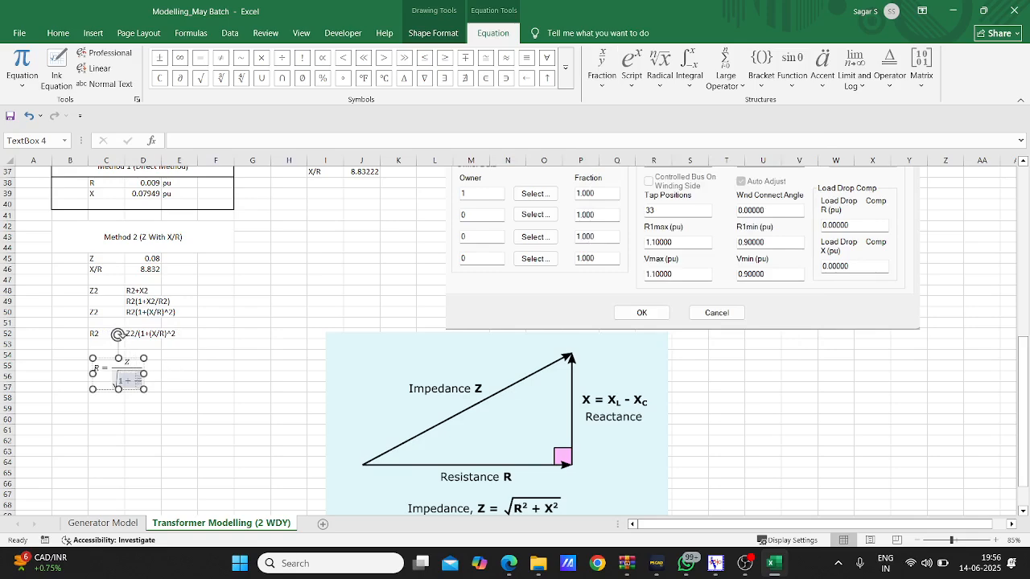
key("Left")
key("Right")
key("BackSpace")
key("BackSpace")
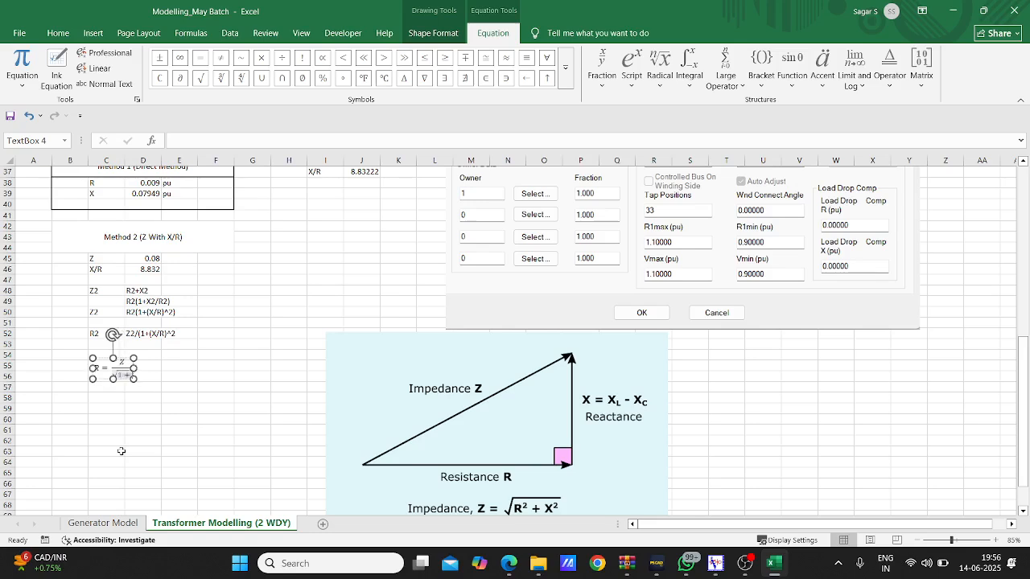
Add a superscript term after 1 + in the radicand, with an empty stacked fraction in parentheses as its base.
left_click(632, 76)
left_click(654, 143)
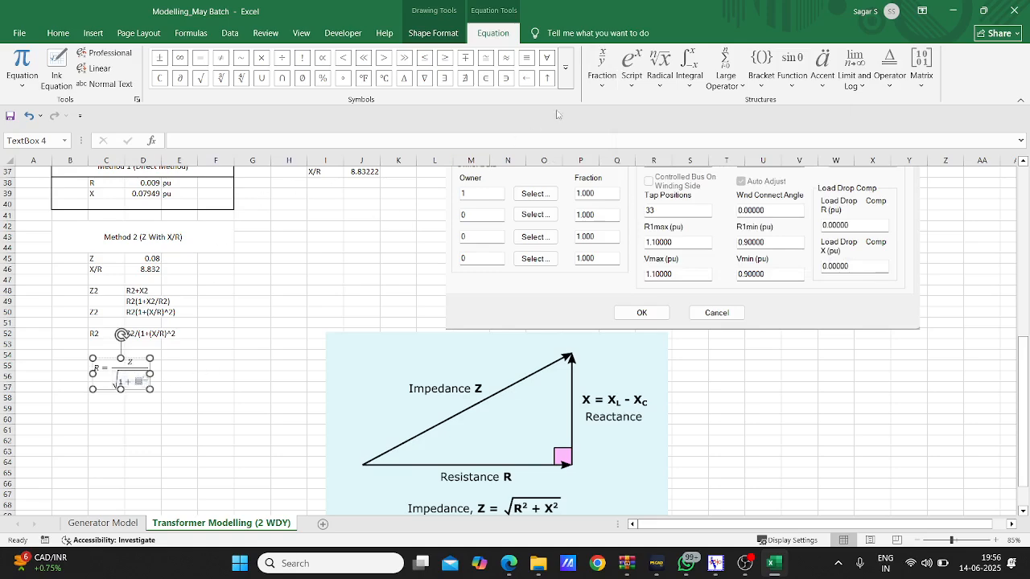
left_click(602, 72)
left_click(614, 139)
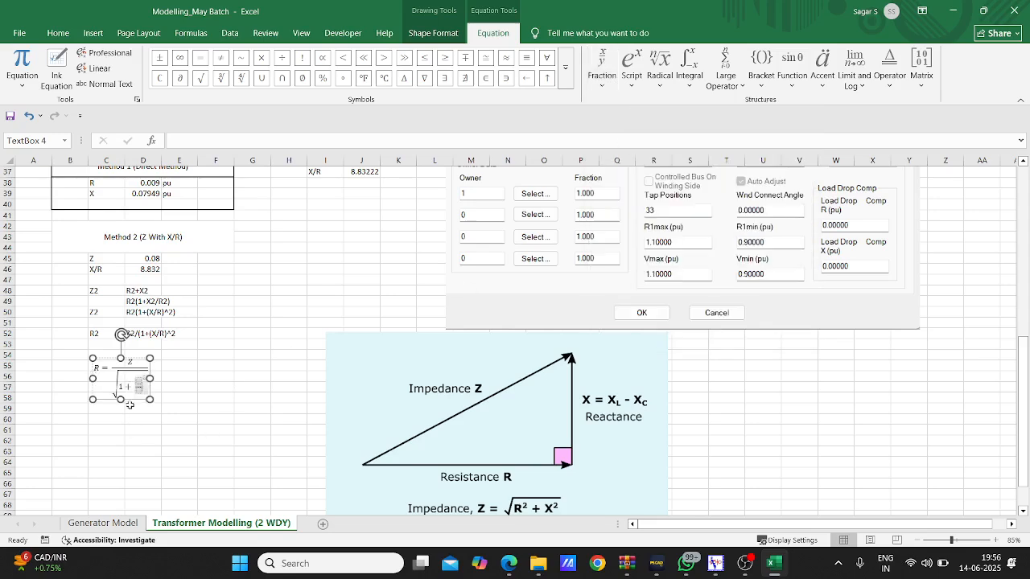
left_click(138, 381)
type("(")
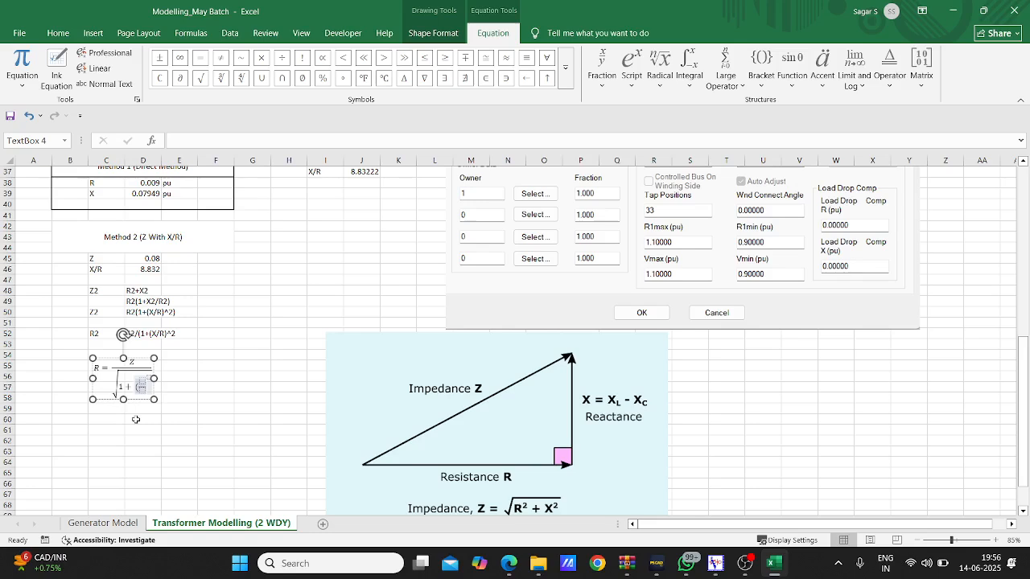
type(")")
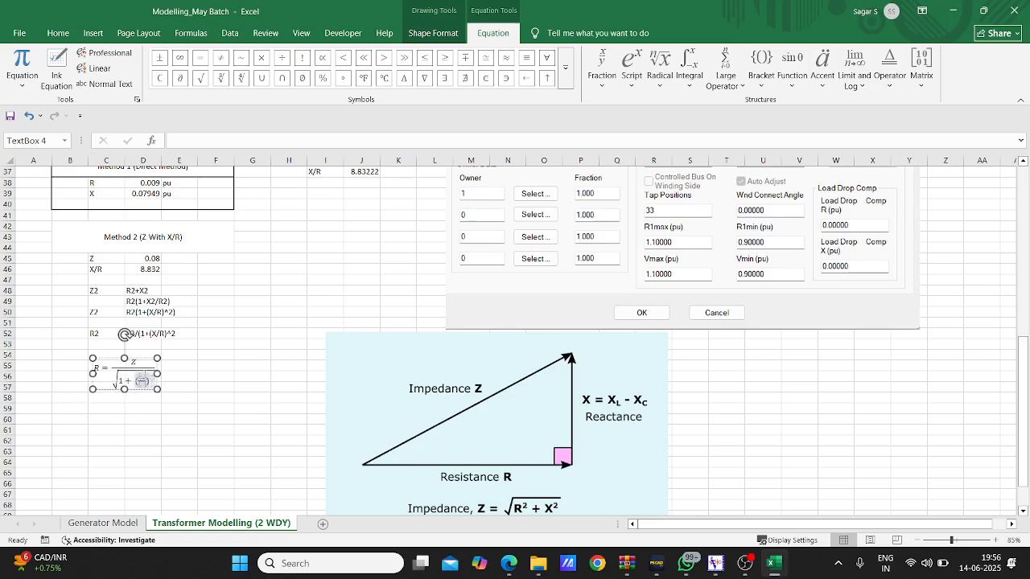
Fill the parenthesised fraction with X over R, give it the exponent 2, and leave the equation.
type("X/")
key("Down")
type("R")
key("Right")
key("Right")
left_click(177, 364)
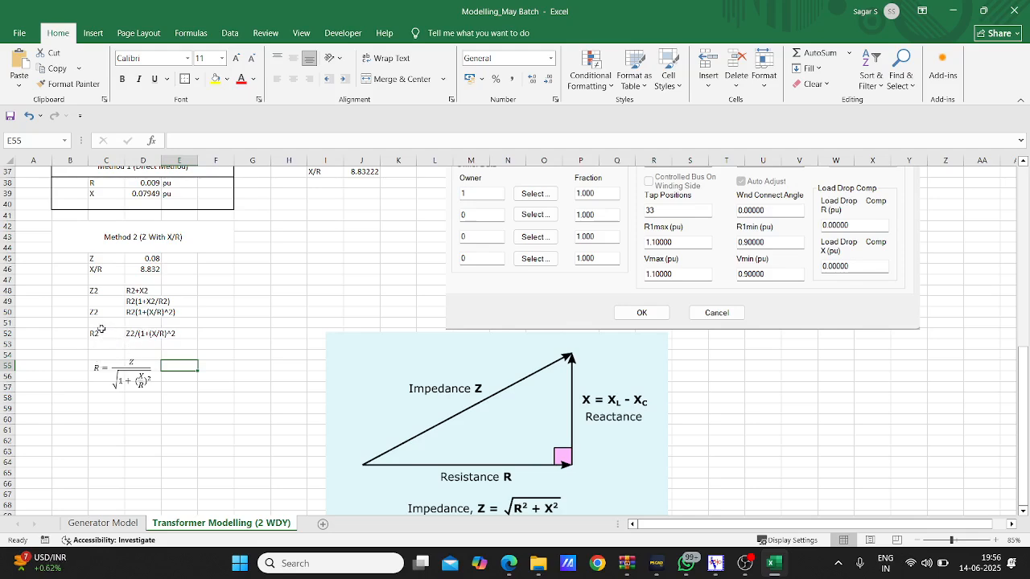
Label C59 as R and calculate it in D59 with =D45/(sqrt(1+D46)^2).
left_click(95, 409)
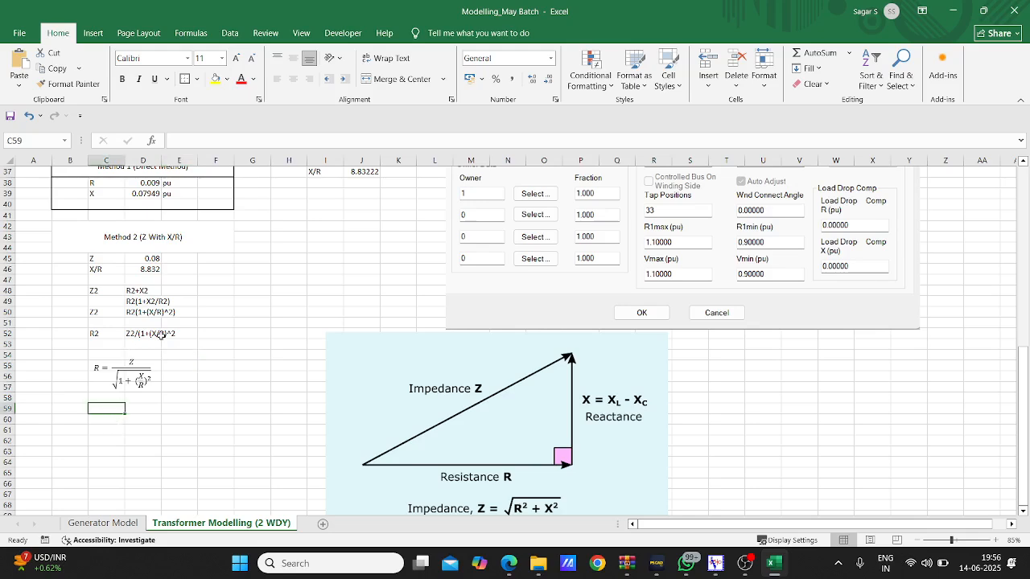
type("R")
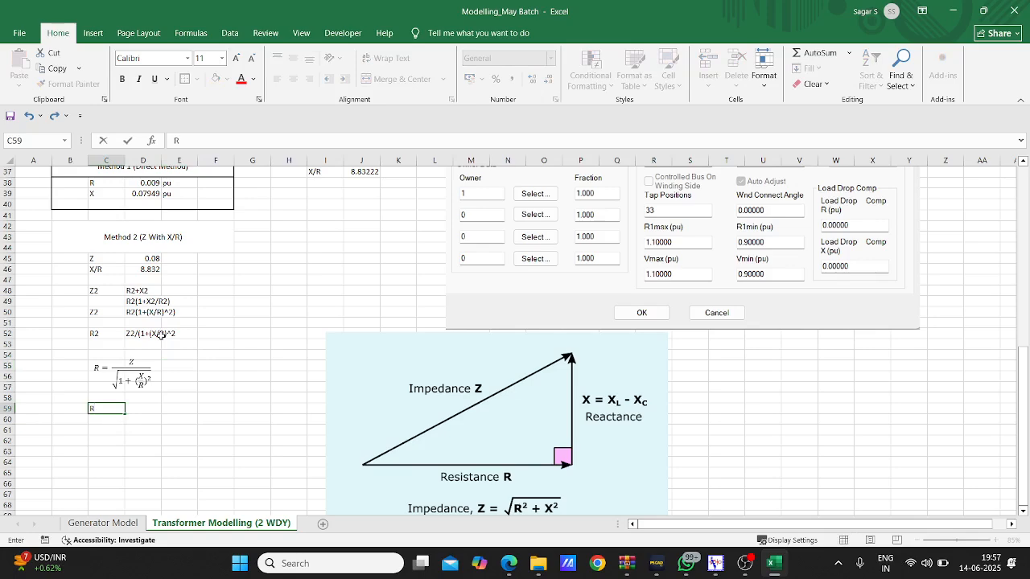
key("Tab")
type("=")
left_click(149, 261)
type("/")
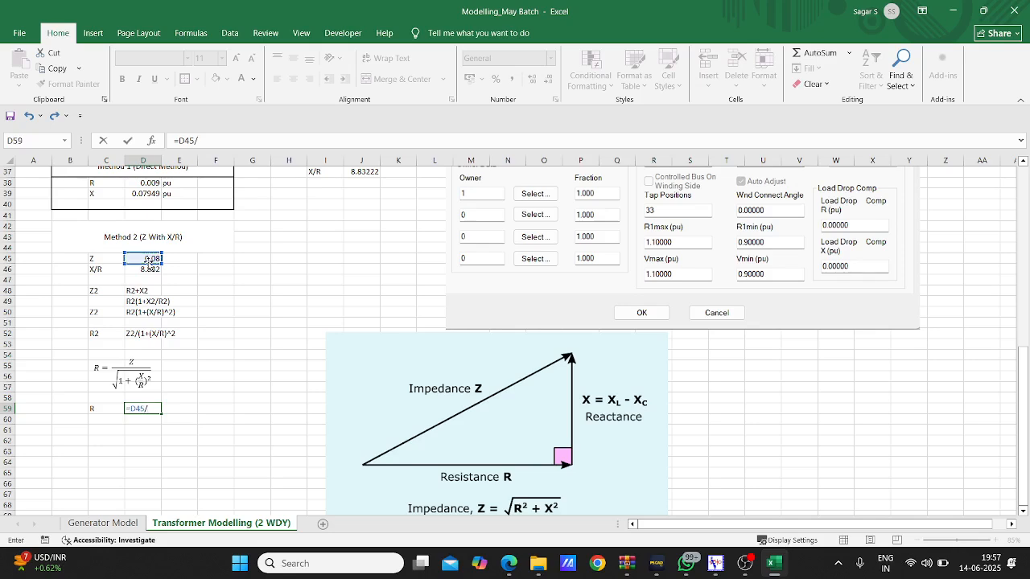
type("(sqrt")
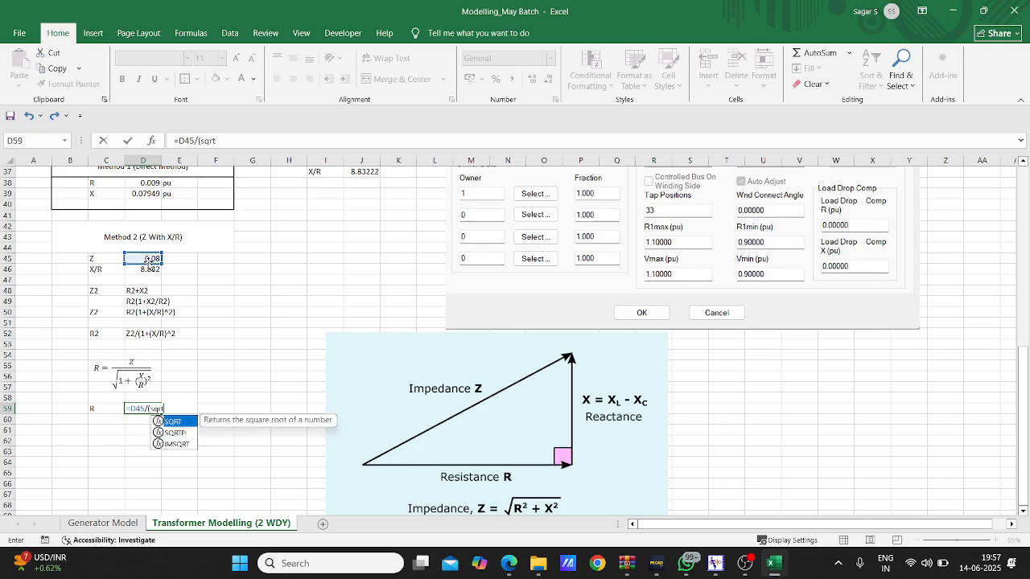
type("(1+")
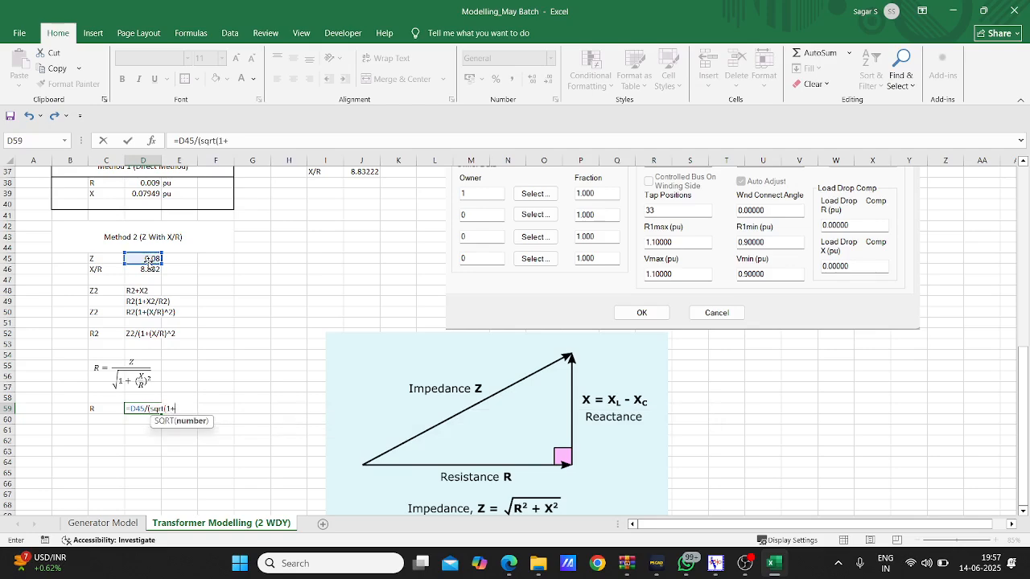
left_click(137, 273)
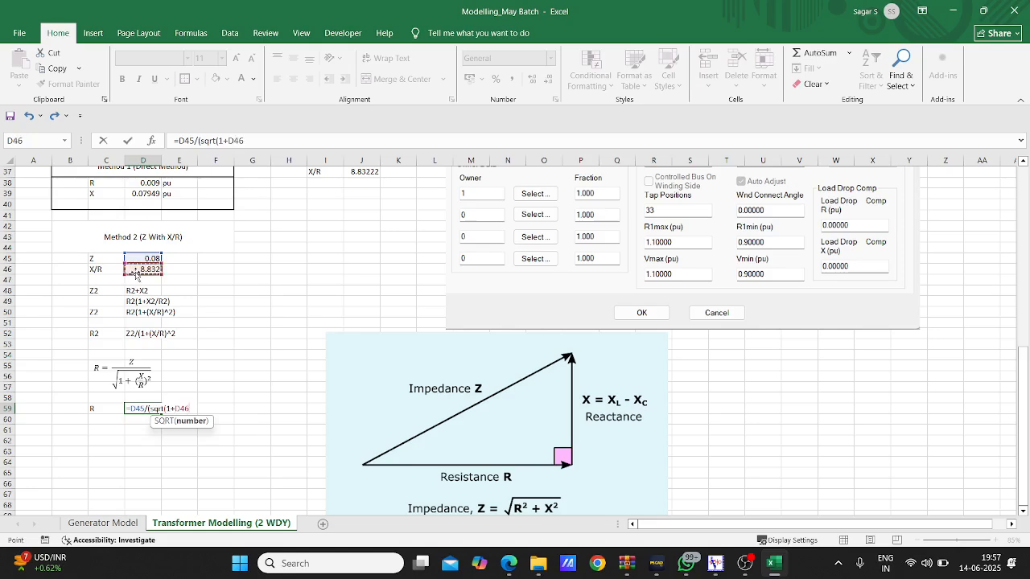
type(")")
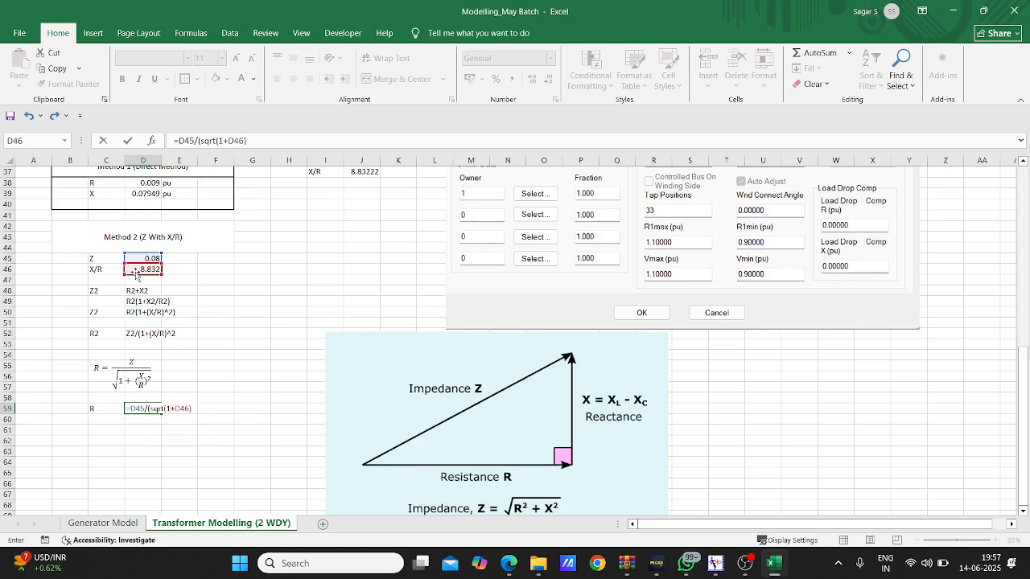
type("^2")
key("Return")
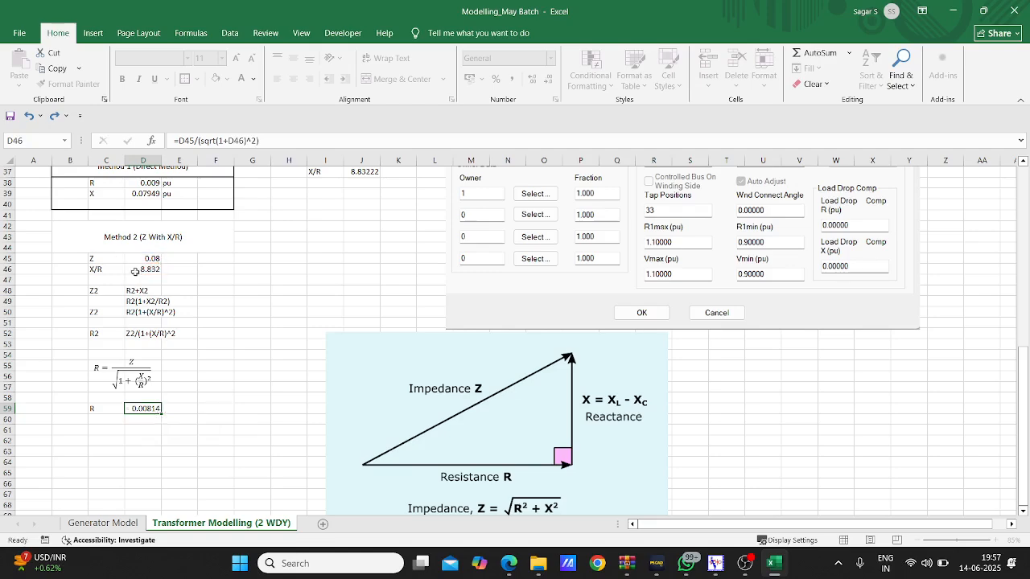
Check the R formula in D59 and replace the X/R value in D46 with 8.83222.
double_click(152, 408)
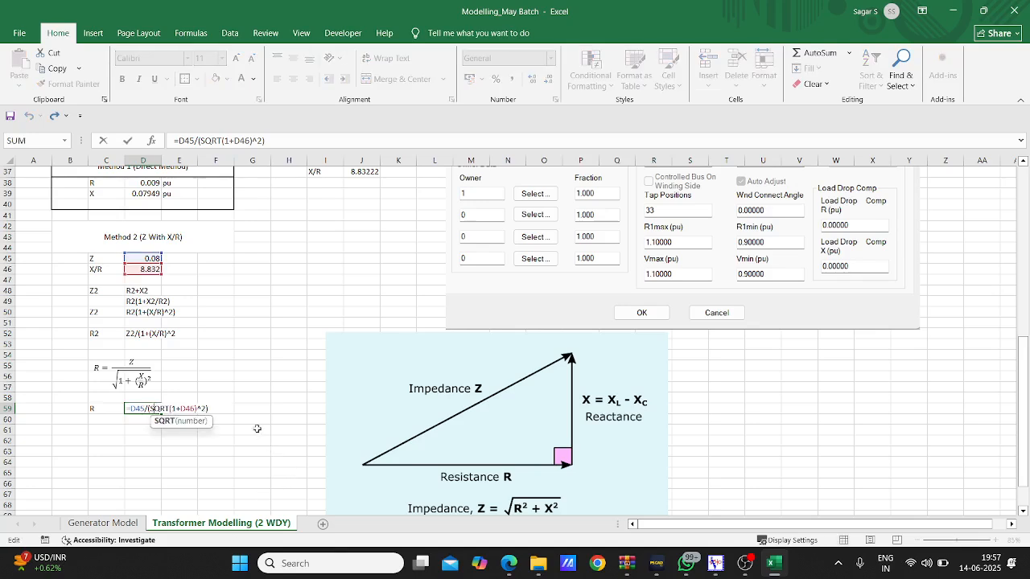
left_click(153, 271)
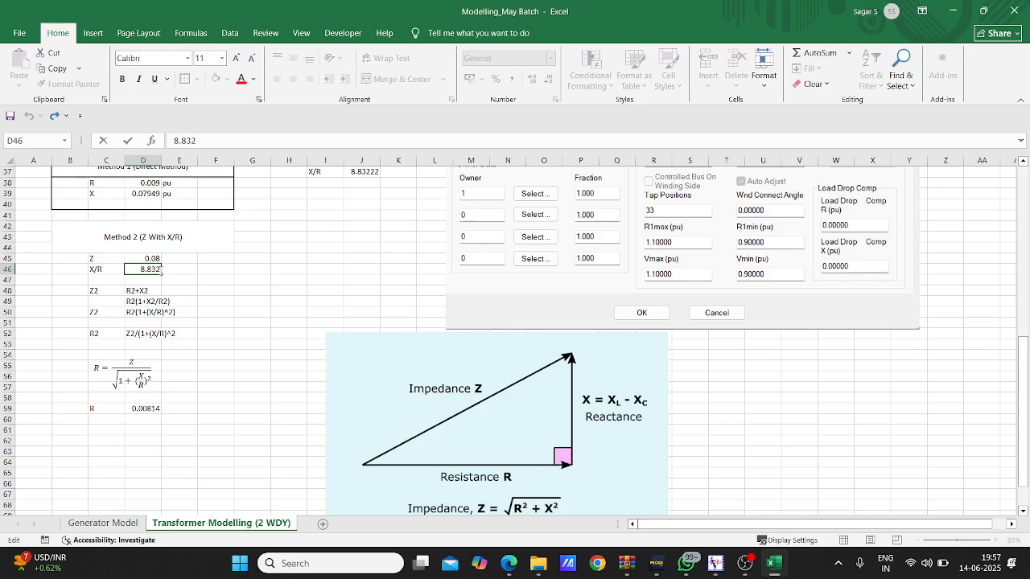
key("ctrl+v")
key("Return")
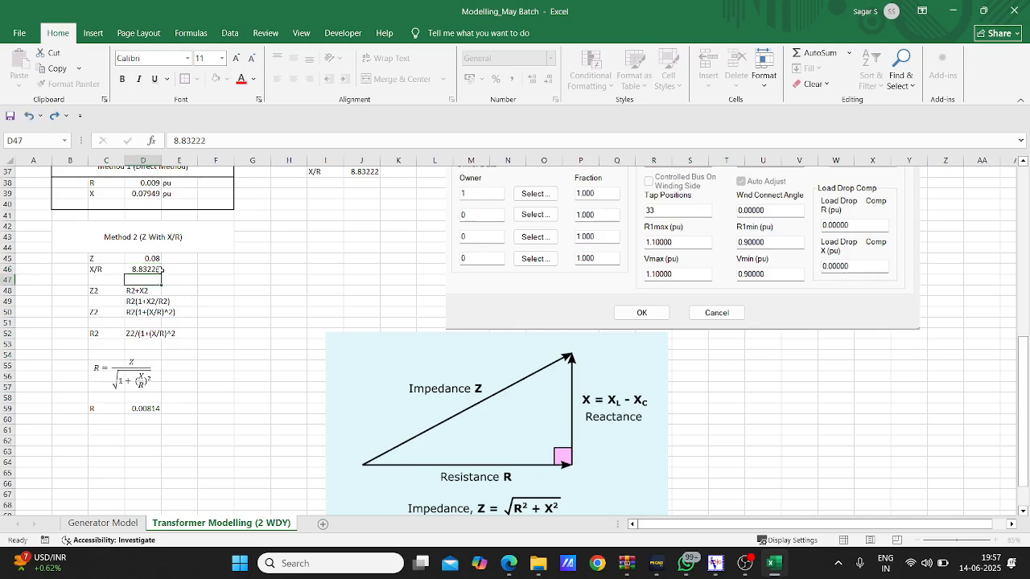
left_click(154, 407)
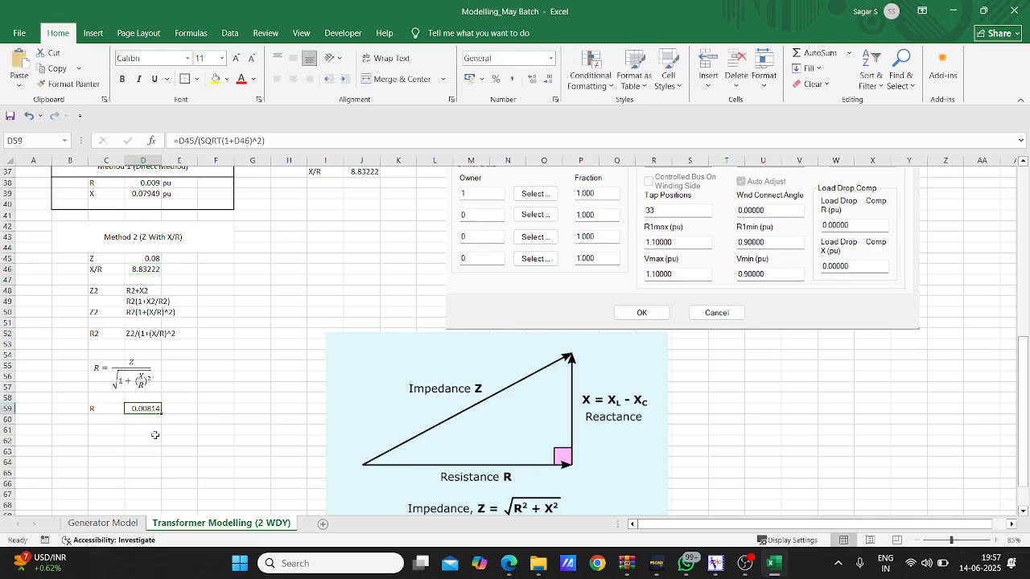
Add an opening parenthesis before D46 in the R formula in D59.
key("Up")
key("Up")
key("Up")
key("Up")
key("Up")
key("Up")
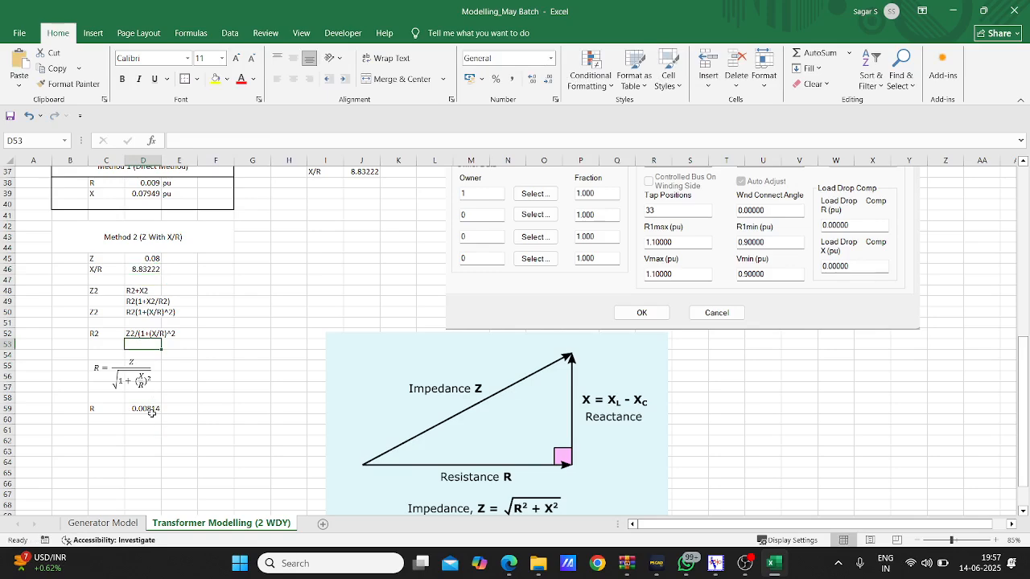
double_click(151, 408)
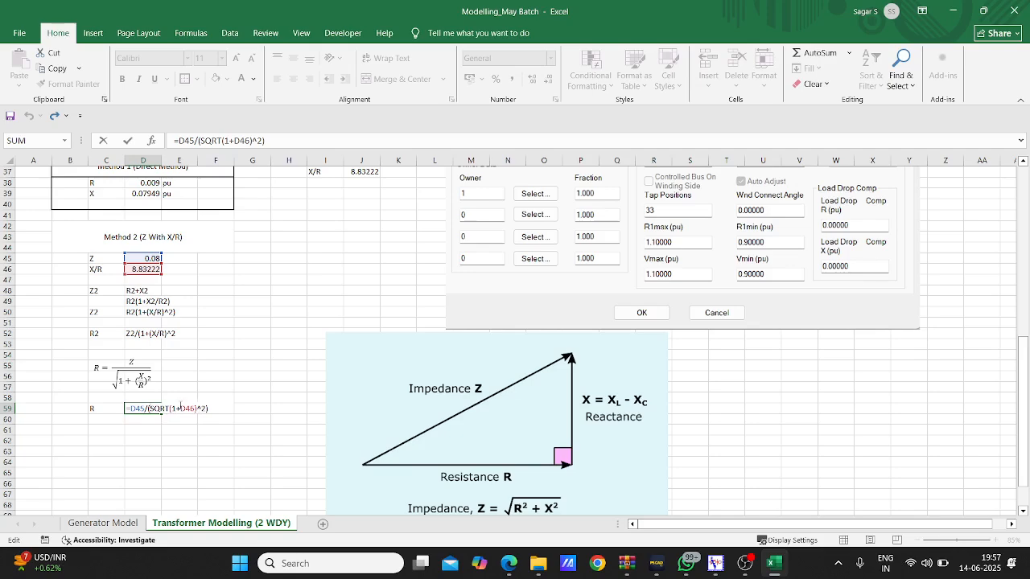
left_click(181, 408)
type("(")
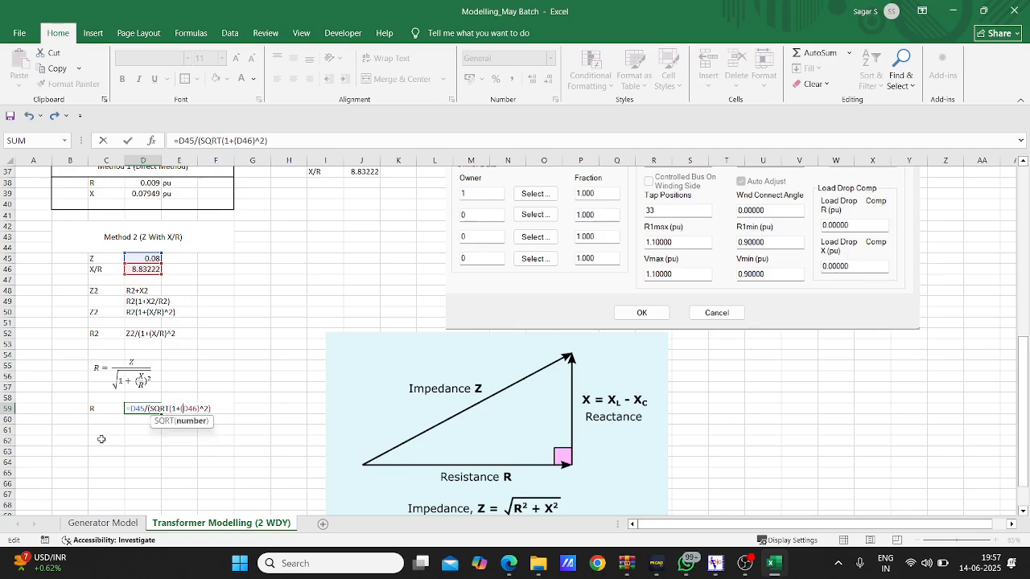
Rewrite the rest of the D59 formula to give =D45/(SQRT(1+(D46)^2)) and compare the result with R in D38.
left_click(213, 409)
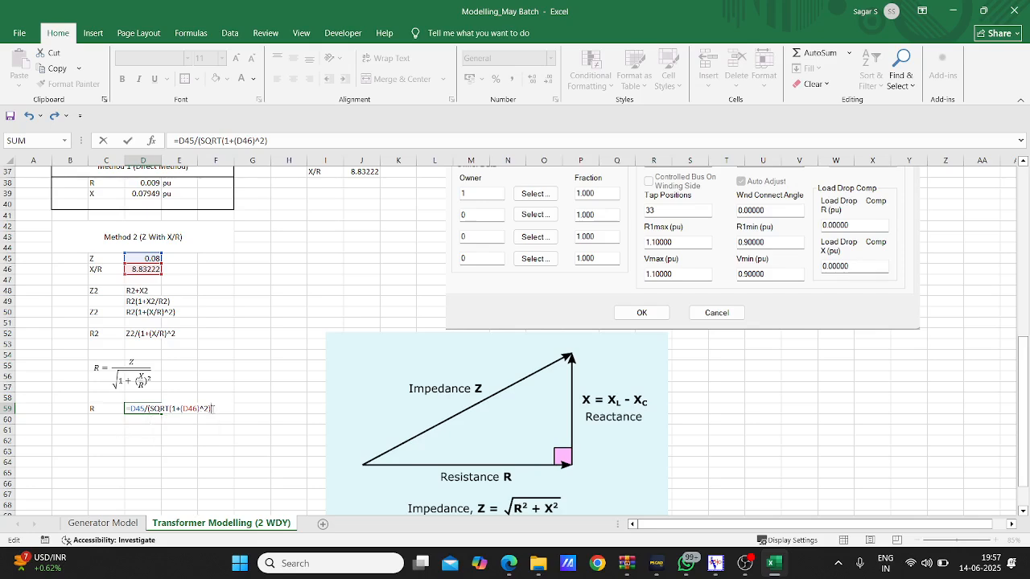
key("BackSpace")
key("BackSpace")
key("BackSpace")
key("BackSpace")
key("BackSpace")
key("BackSpace")
key("BackSpace")
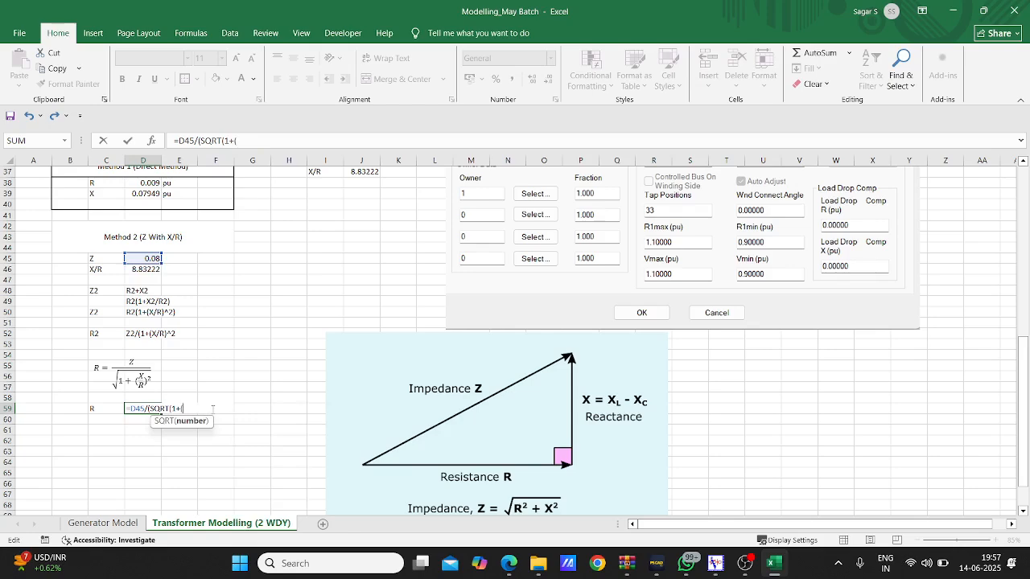
left_click(147, 270)
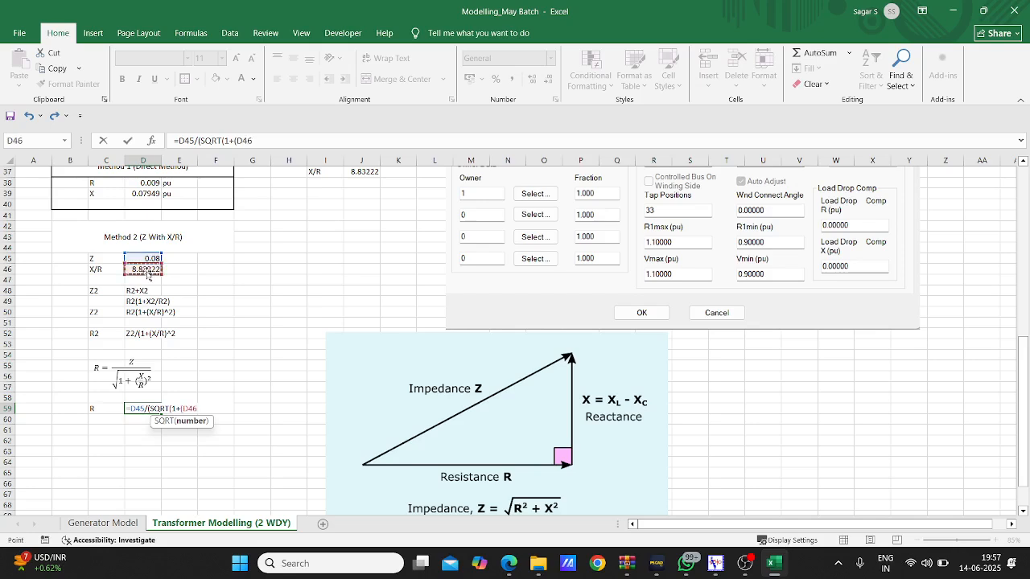
type(")^2")
type(")")
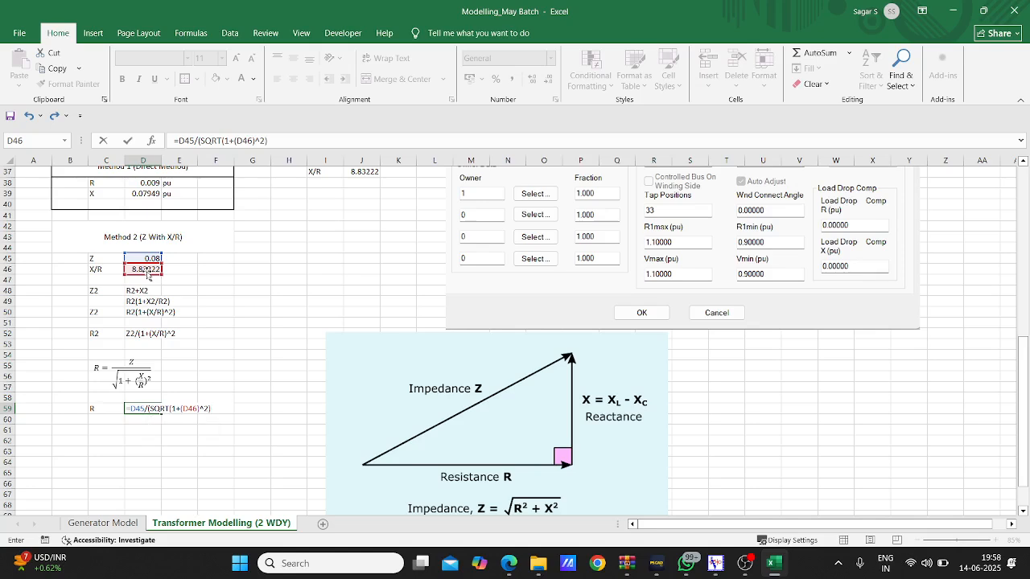
key("Return")
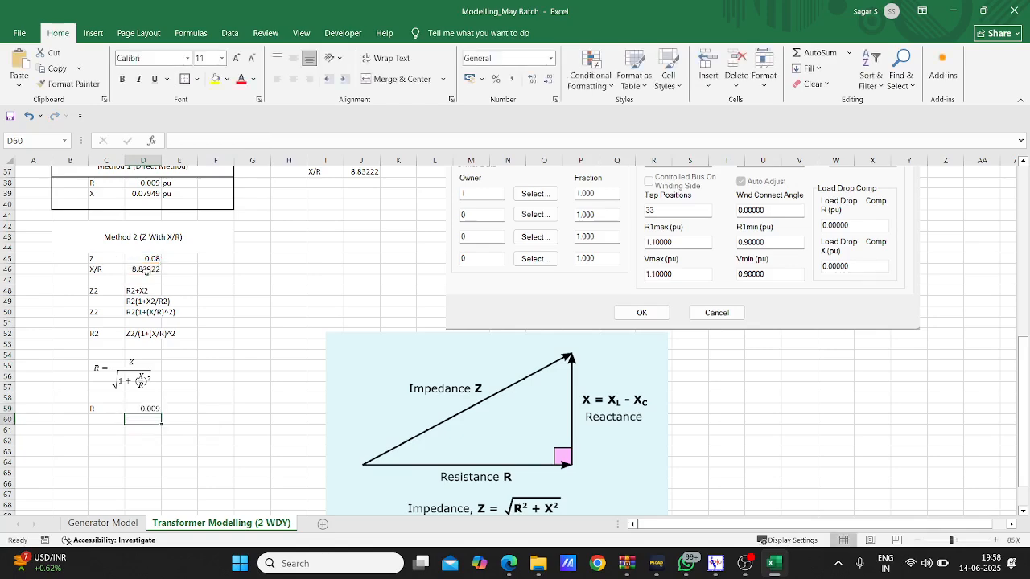
left_click(156, 409)
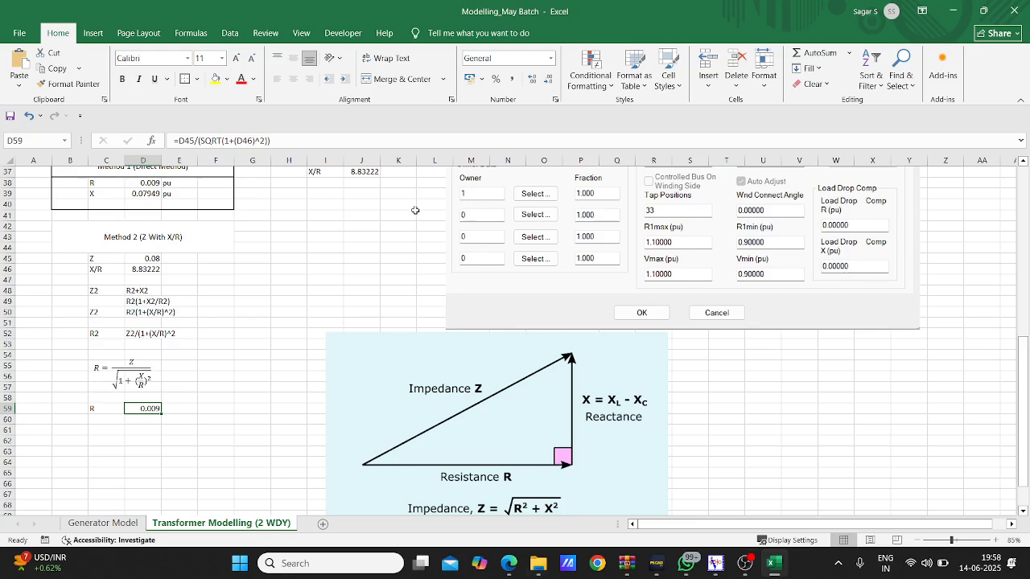
left_click(135, 186)
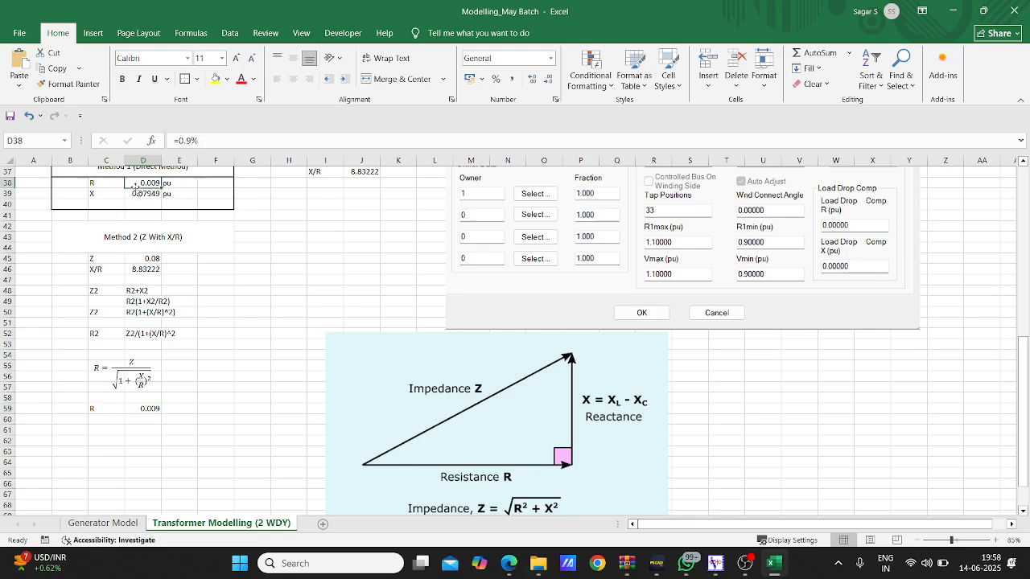
left_click(150, 412)
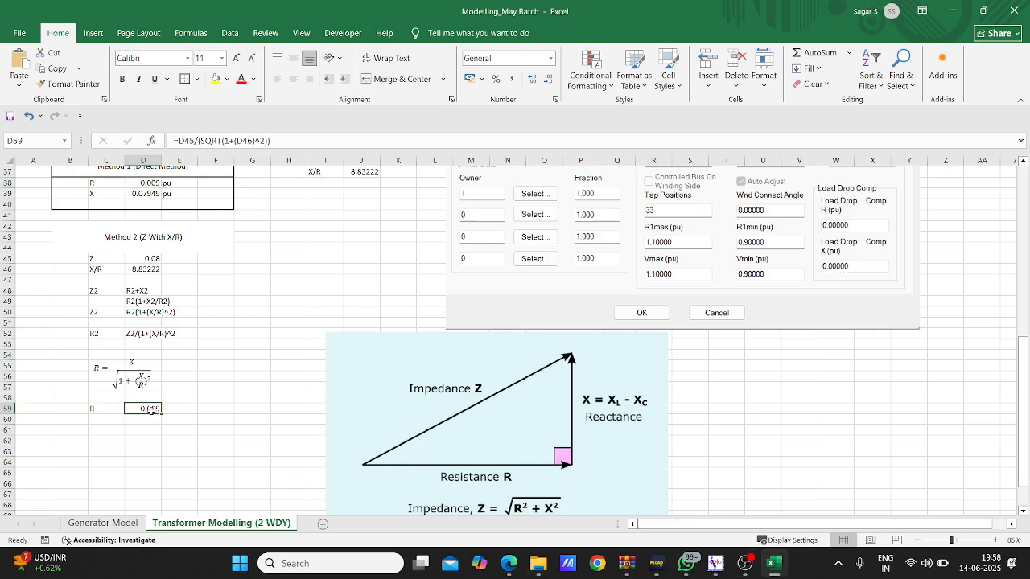
Label C60 as X and calculate it in D60 by multiplying X/R in D46 by R in D59.
left_click(106, 424)
type("X")
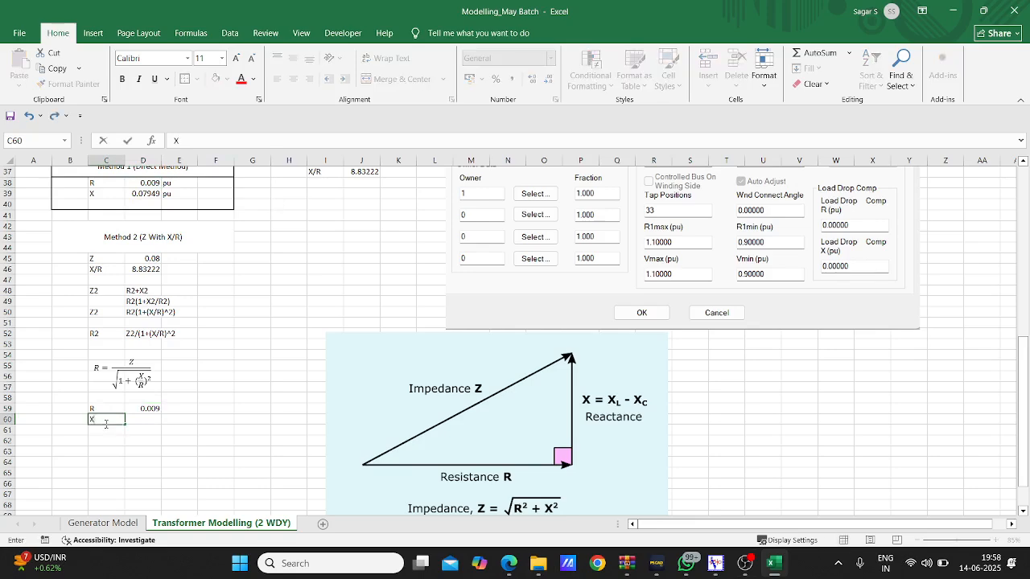
key("Tab")
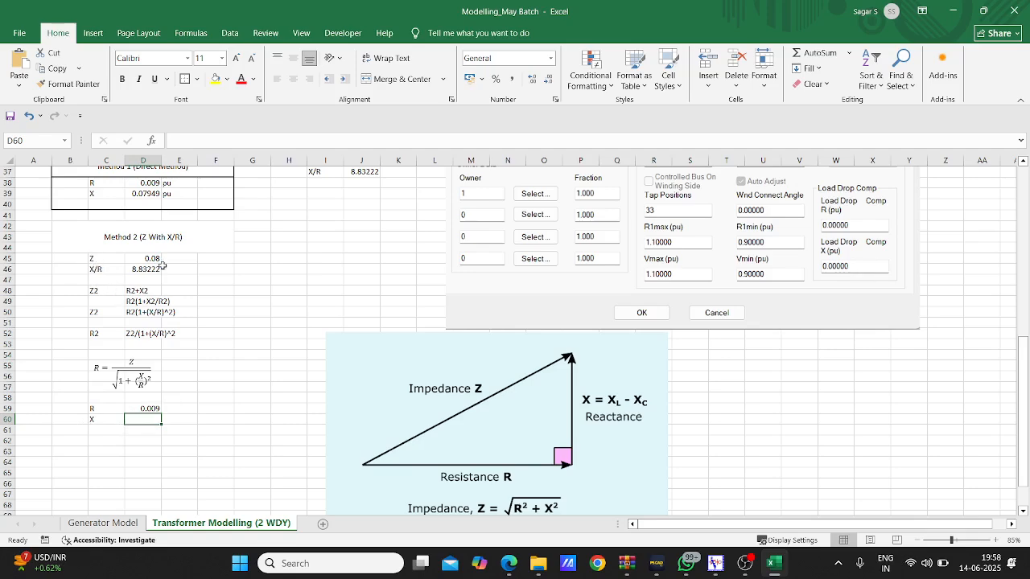
type("=")
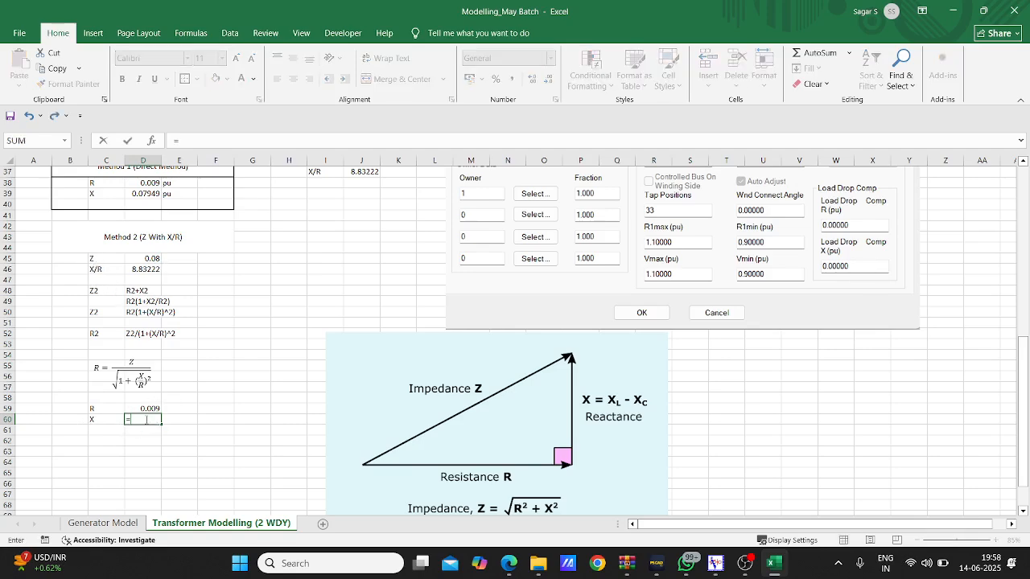
left_click(148, 269)
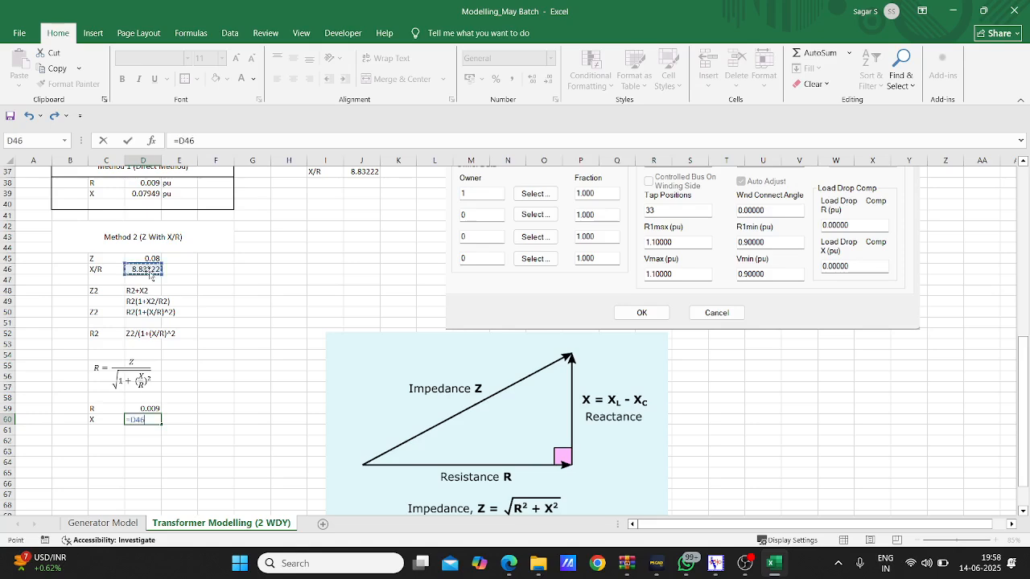
type("*")
left_click(153, 408)
key("Return")
Enter the unit pu beside the calculated R and X values, in E59 and E60.
left_click(118, 433)
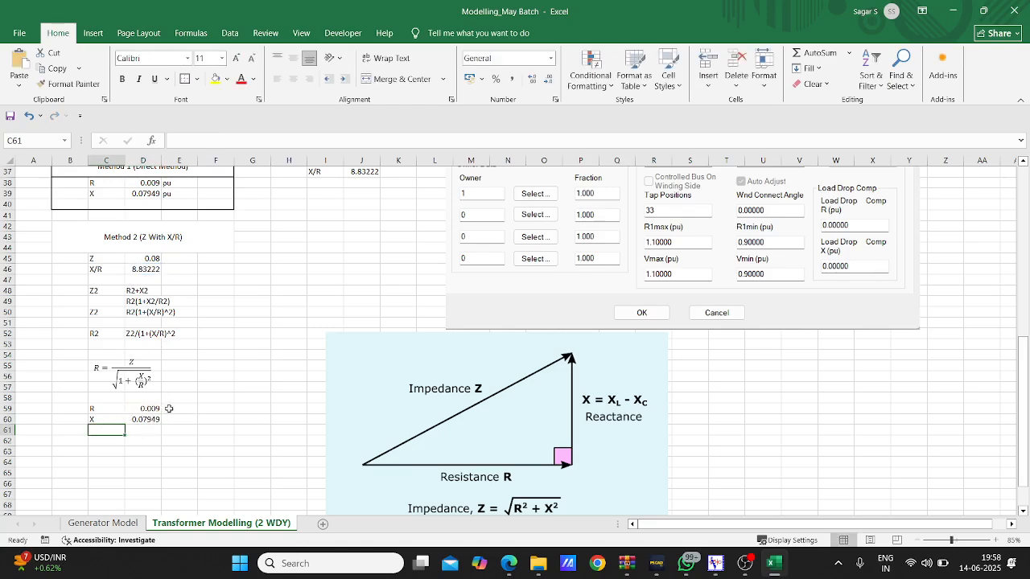
left_click(171, 409)
type("pu")
left_click(169, 419)
type("pu")
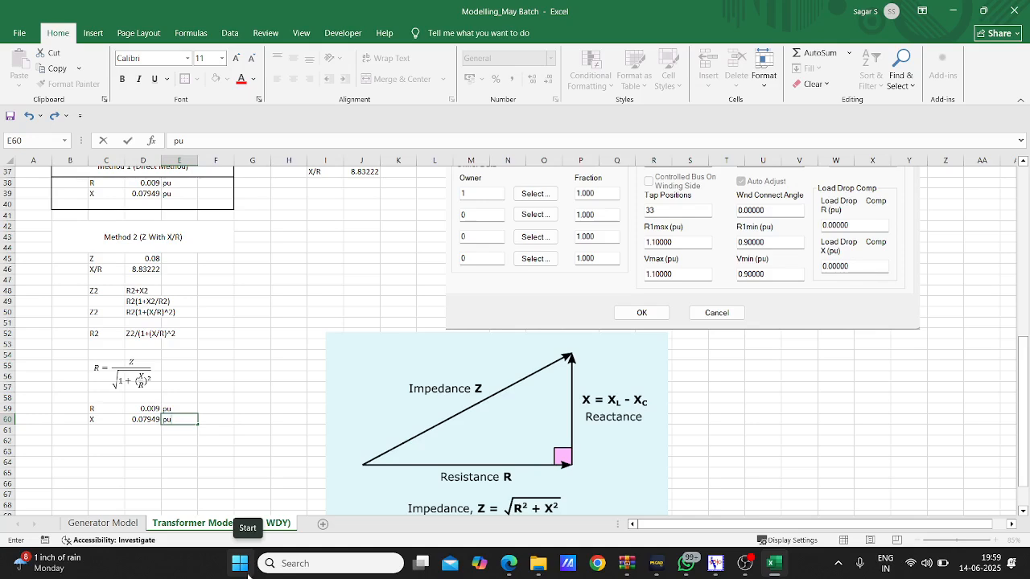
Put an outside border around the Method 2 block B42:F60 and another around its merged heading.
scroll(214, 329, "up", 12)
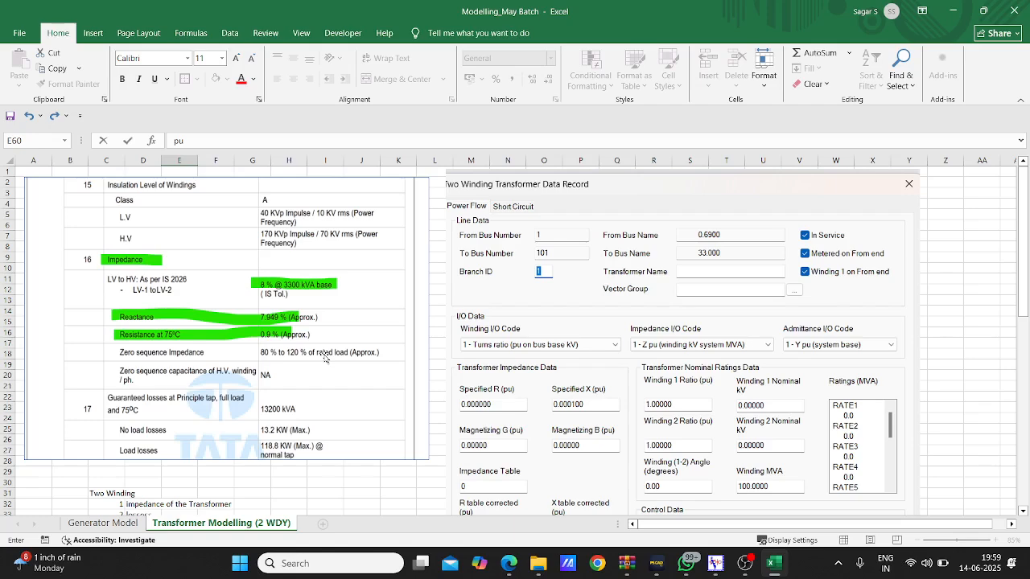
scroll(325, 358, "down", 9)
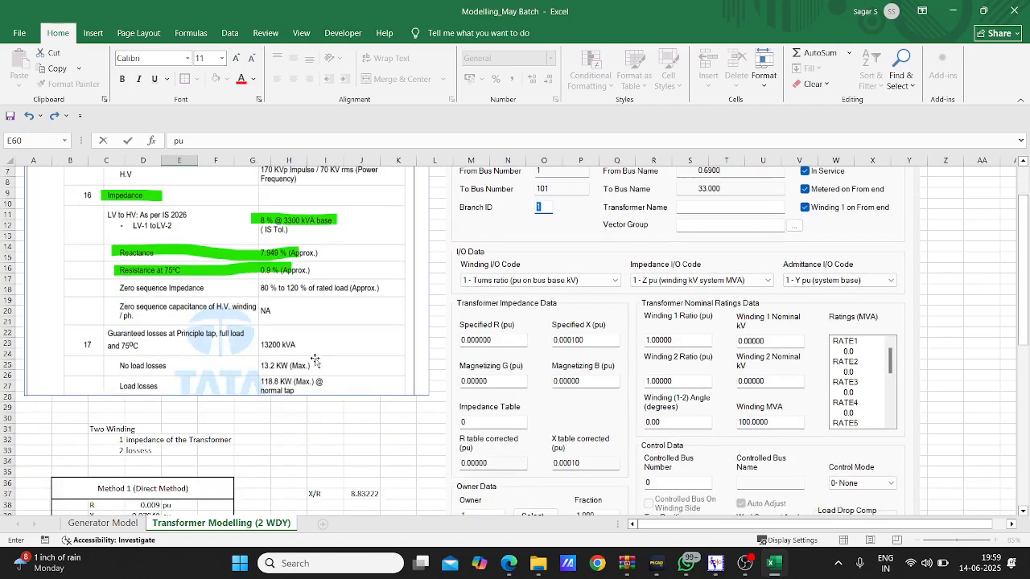
left_click(86, 328)
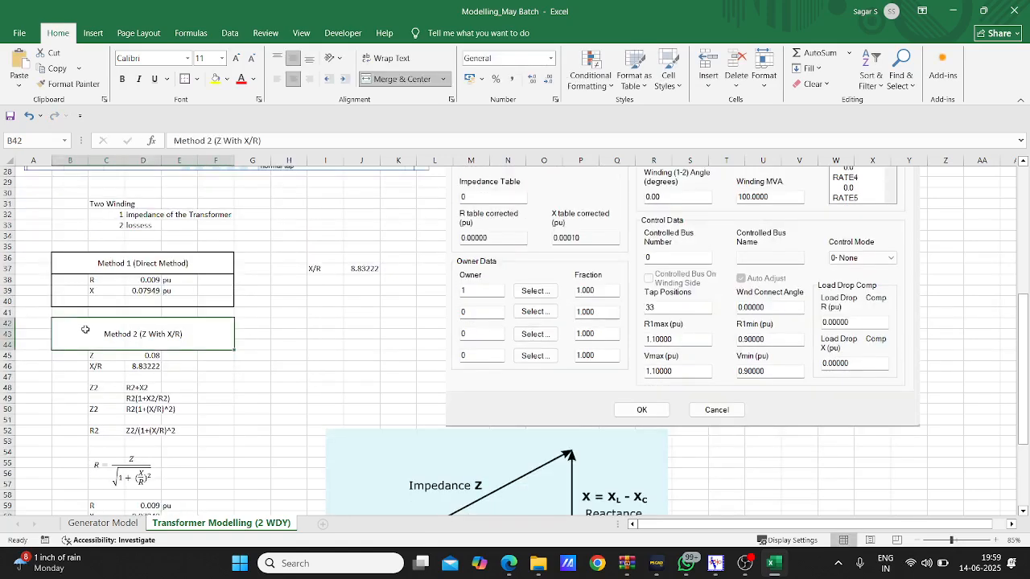
left_click(266, 331)
scroll(195, 310, "down", 3)
left_click_drag(91, 236, 113, 419)
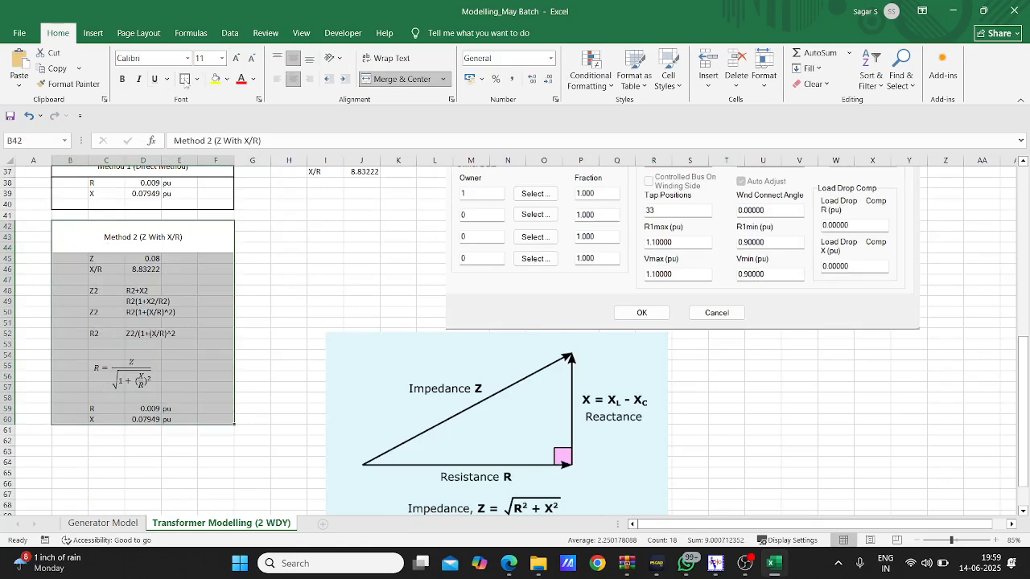
left_click(240, 302)
left_click(104, 239)
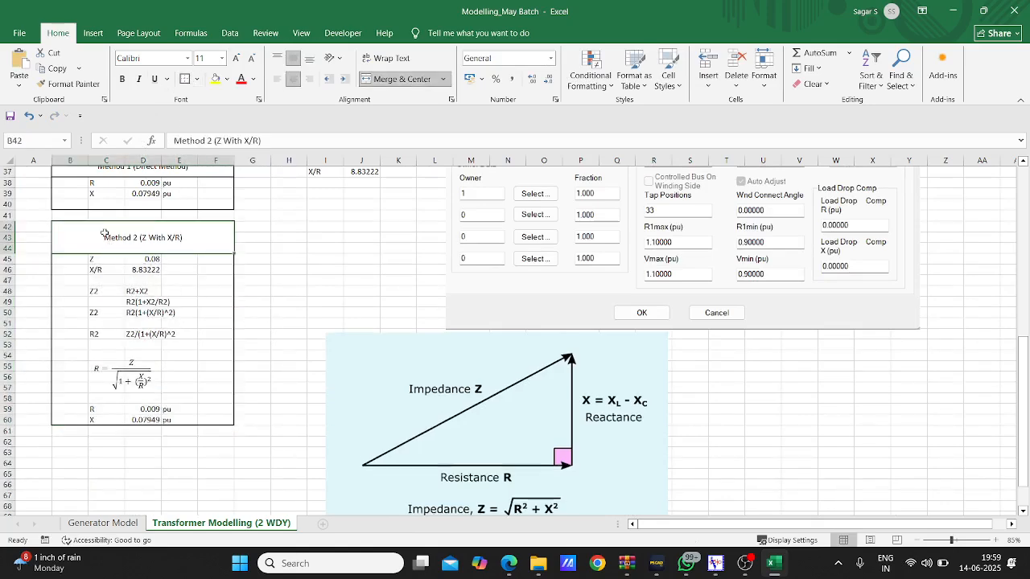
left_click(184, 79)
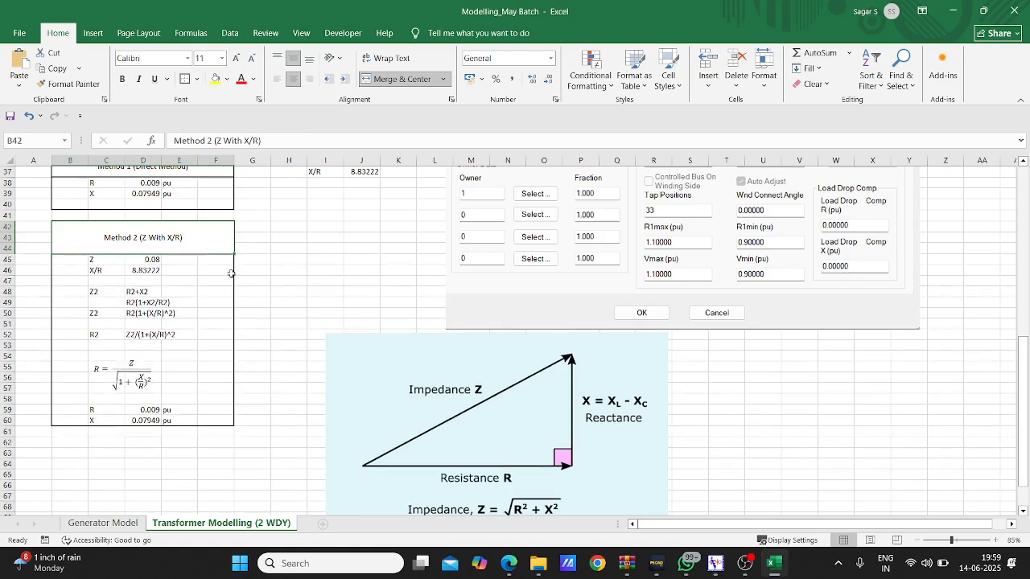
Merge and centre the cells B62:F64 below the Method 2 block for a new heading.
scroll(212, 250, "down", 1)
left_click_drag(98, 376, 157, 387)
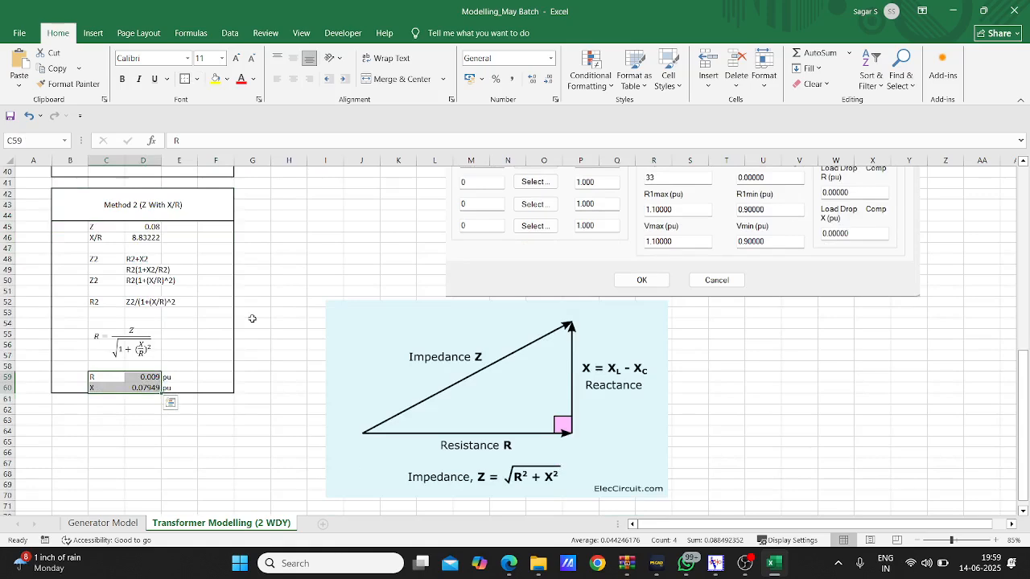
scroll(252, 319, "down", 1)
left_click_drag(69, 375, 206, 399)
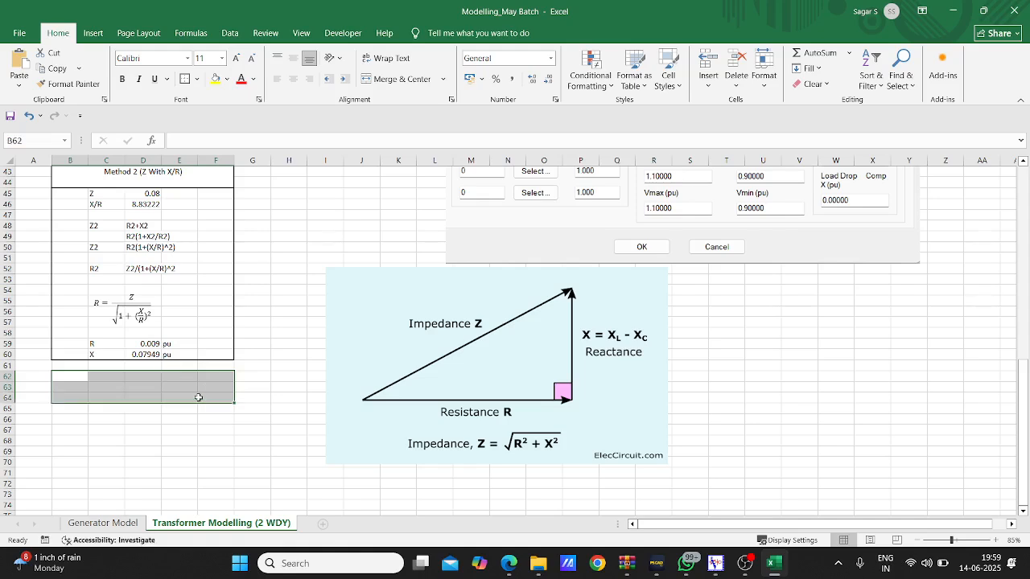
left_click(396, 79)
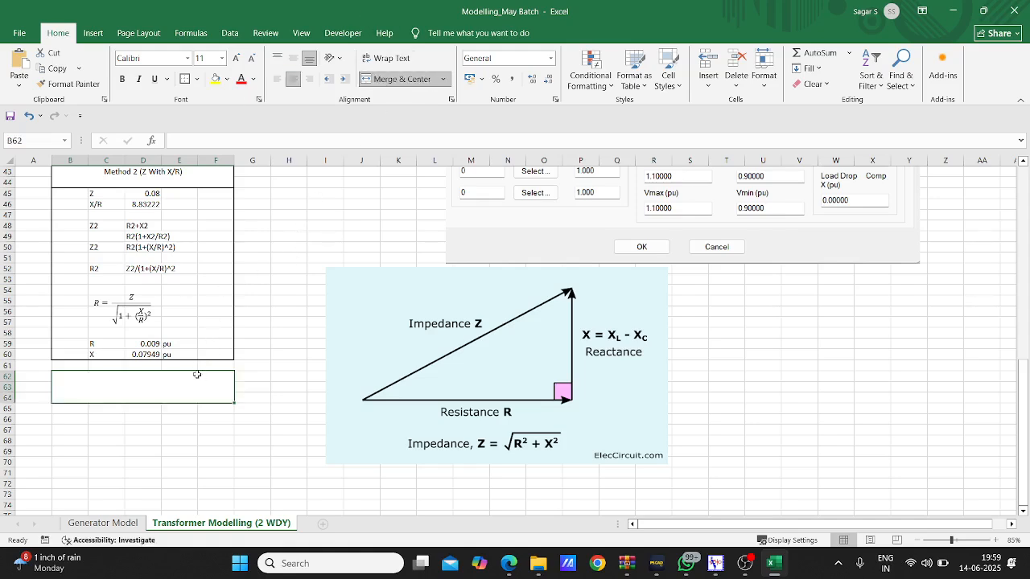
Enter the heading "Method 3 ( Z with Load Lossess)" in the merged cell B62 and align it vertically to the middle.
double_click(160, 388)
type("M")
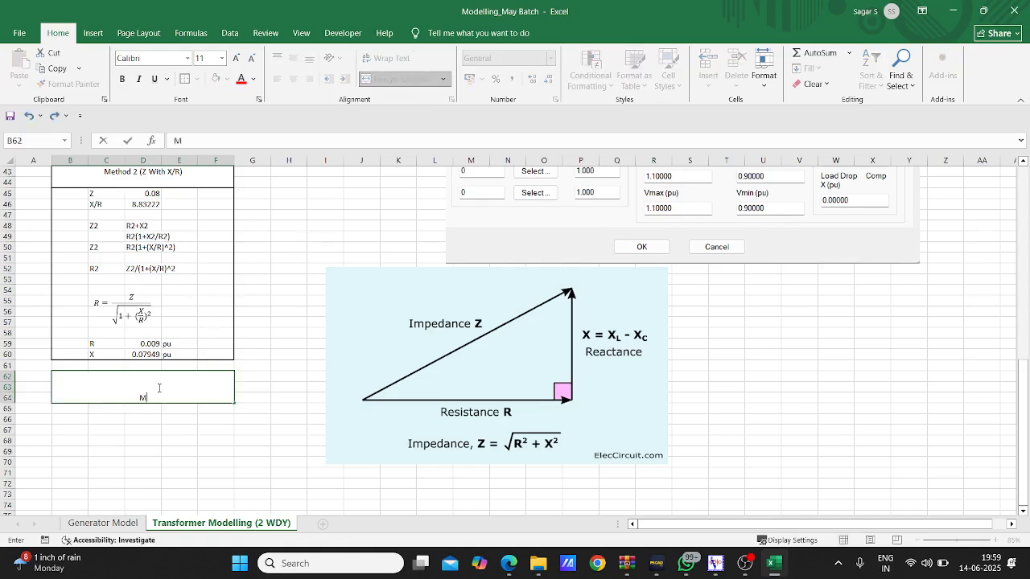
type("ethod 3")
type("( Z with Load Losses")
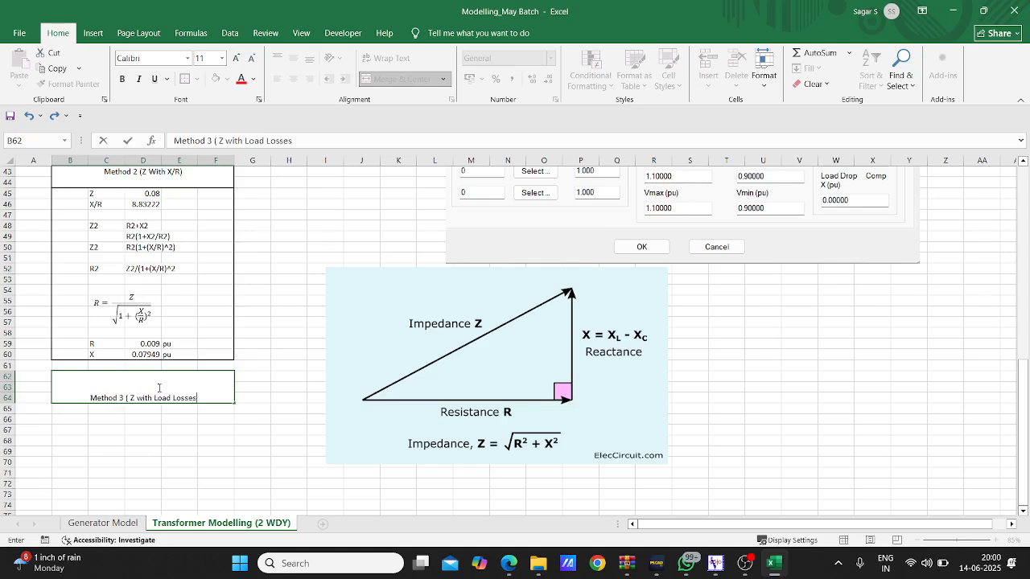
type(")")
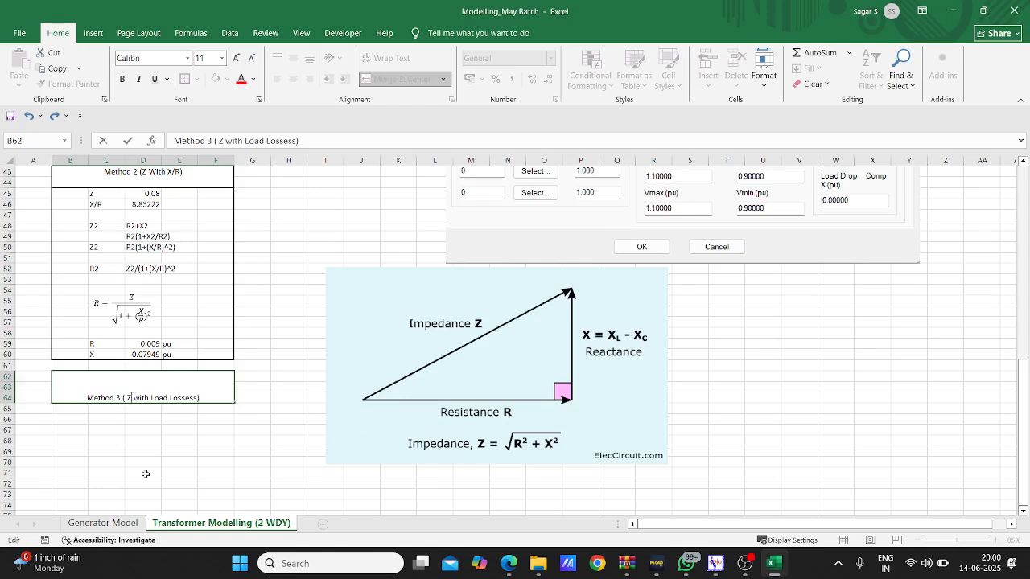
left_click(268, 386)
left_click(153, 398)
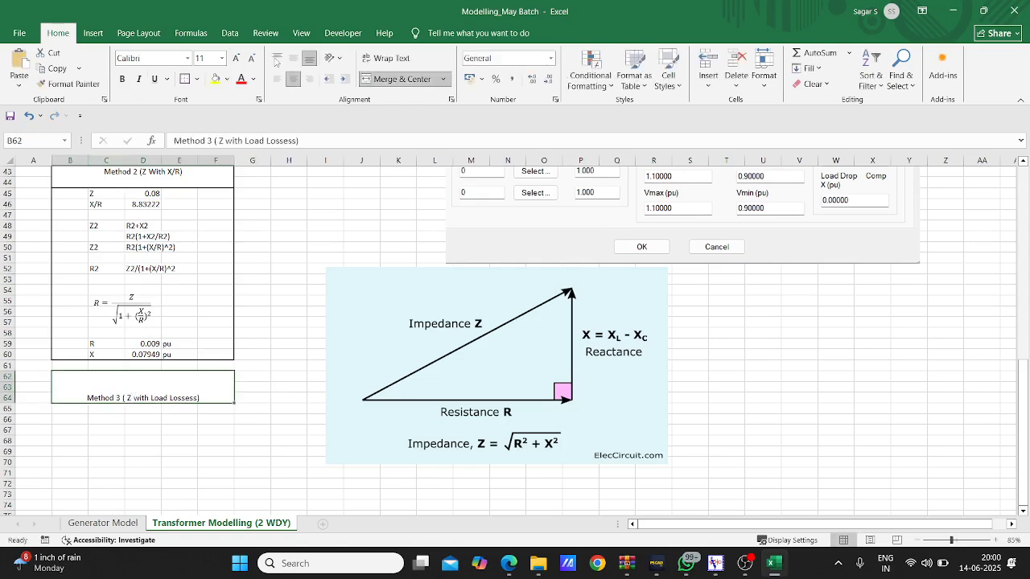
left_click(293, 58)
left_click(178, 462)
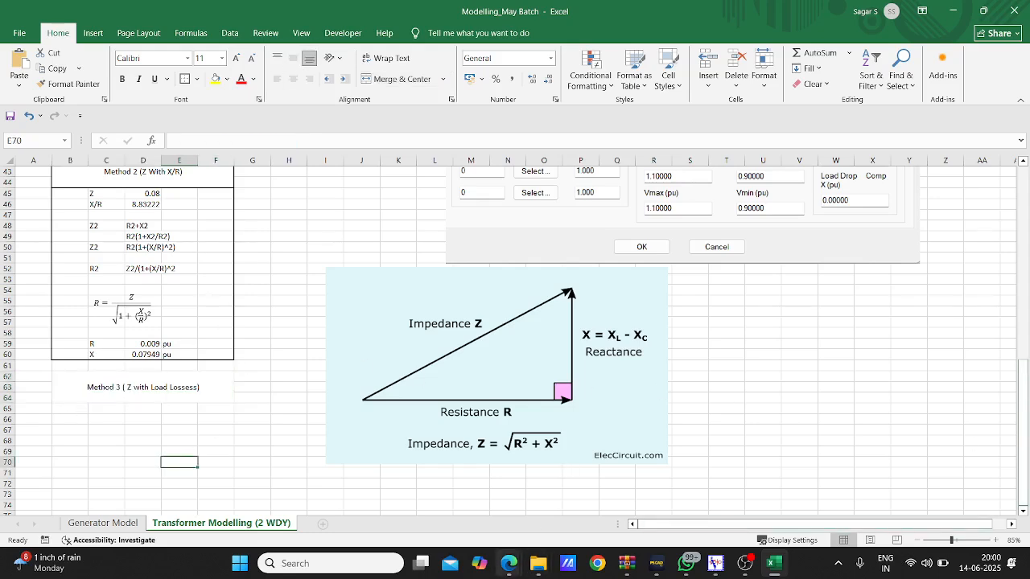
Stop presenting the screen in the Google Meet call in Edge and return to the Modelling_May Batch workbook in Excel.
mouse_move(508, 563)
left_click(459, 481)
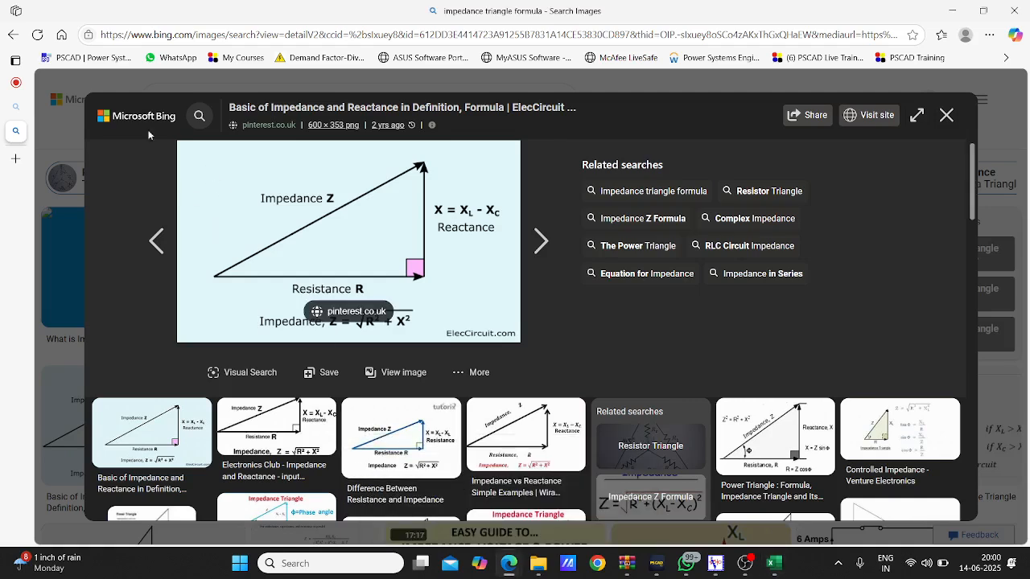
left_click(19, 84)
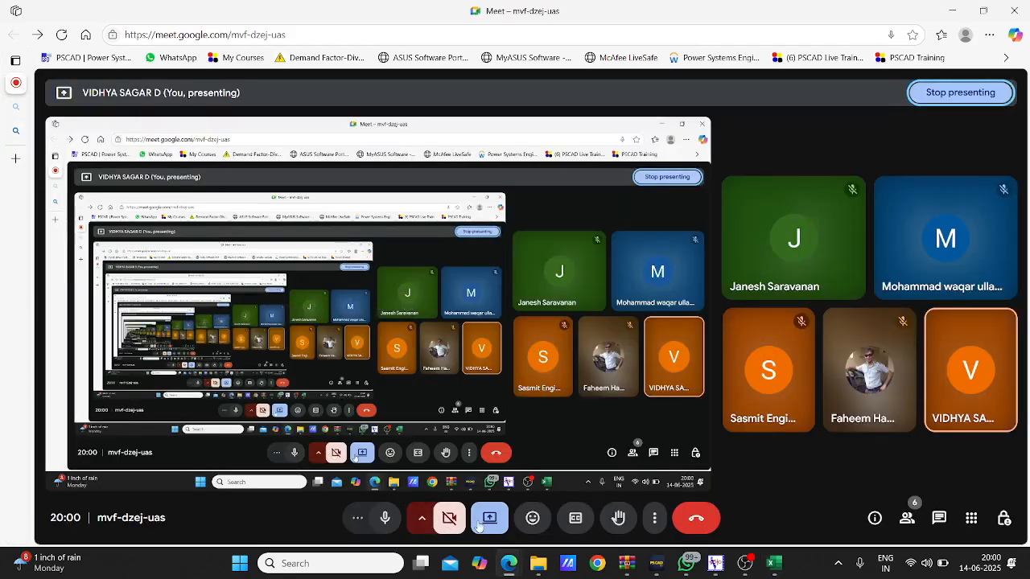
left_click(958, 92)
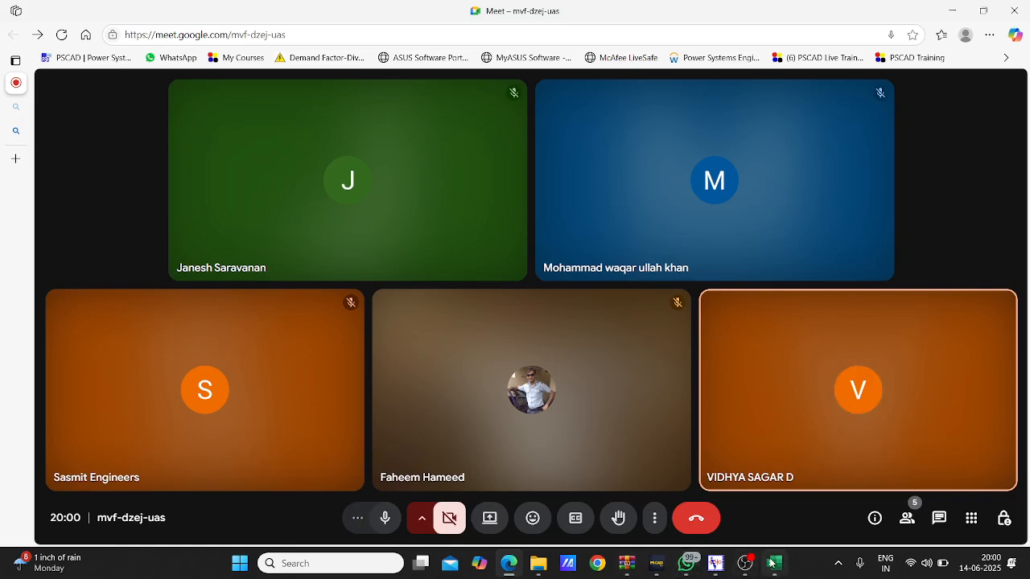
mouse_move(774, 563)
left_click(763, 501)
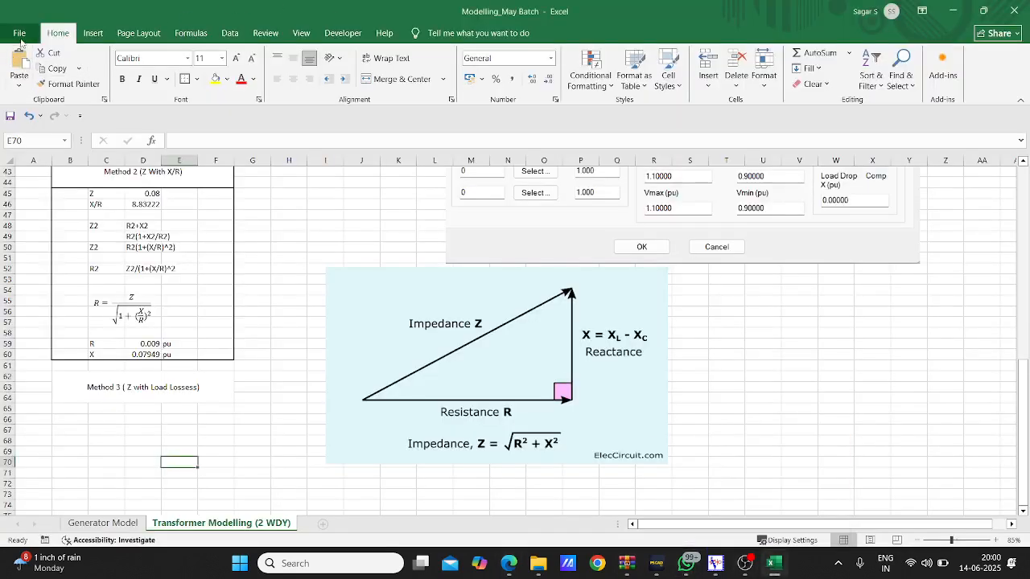
Open the recent workbook Modelling_March and go to the Method 3 section of its Two Winding Transformer Model sheet.
left_click(19, 33)
left_click(205, 346)
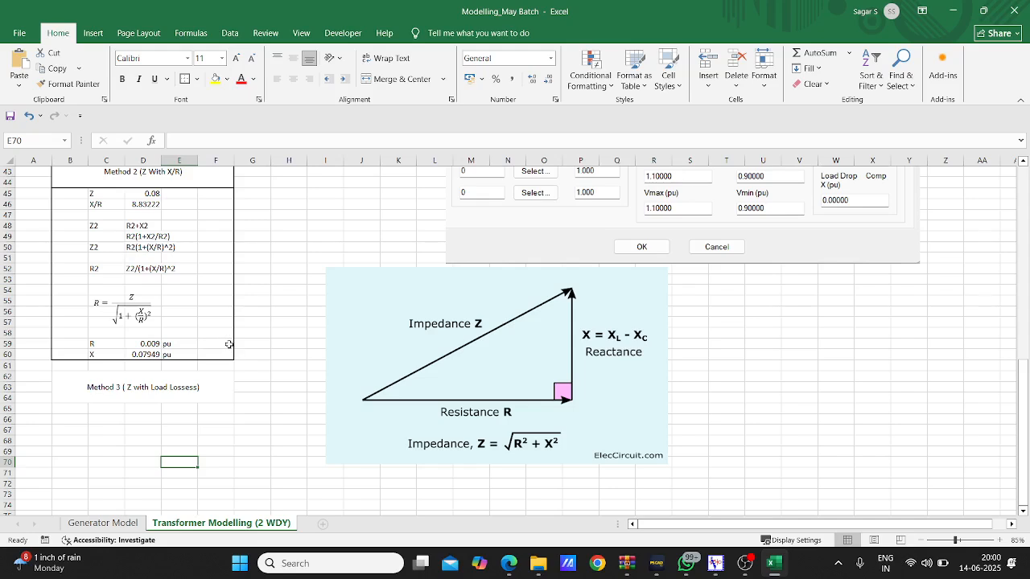
mouse_move(779, 568)
left_click(20, 33)
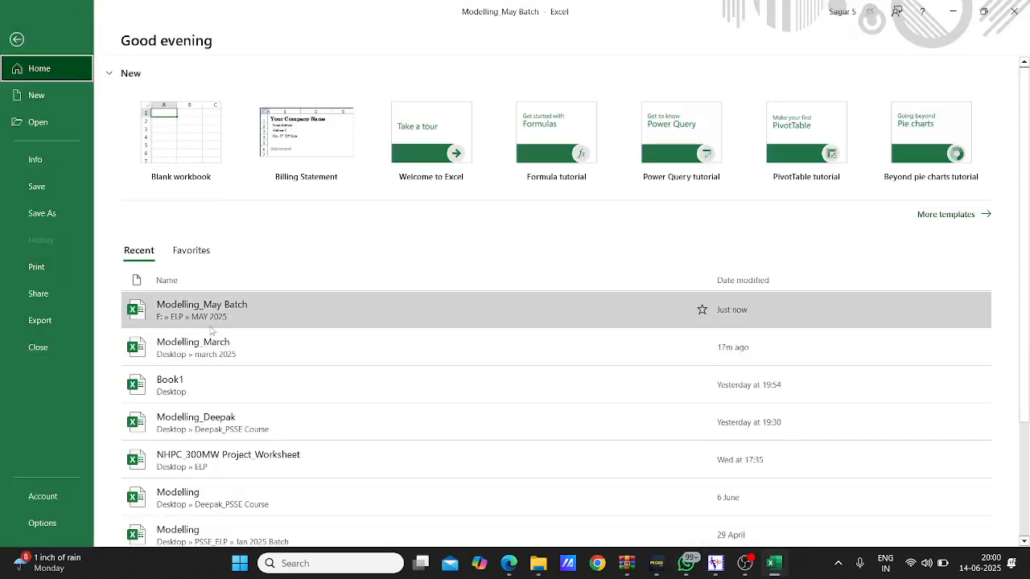
left_click(217, 359)
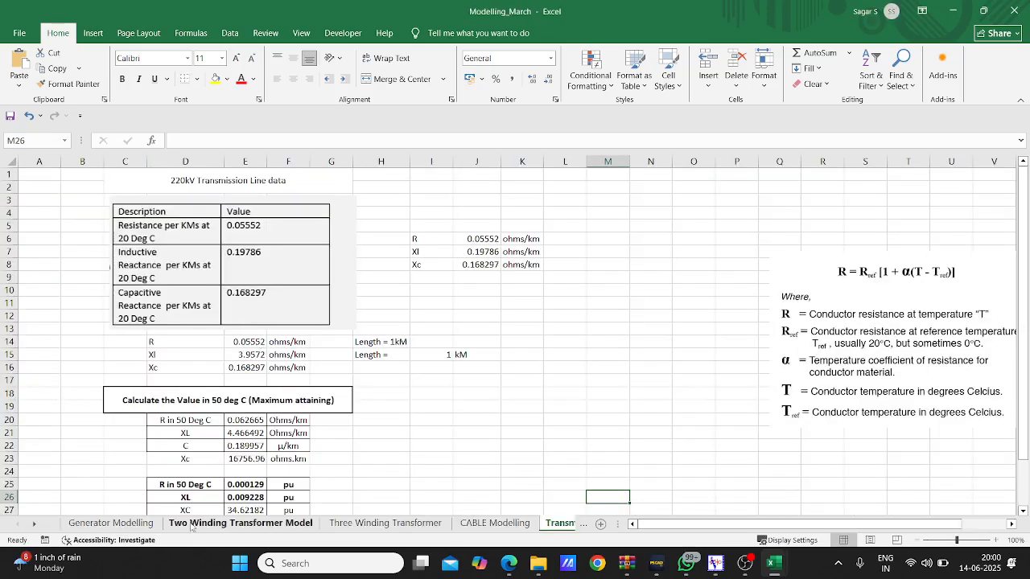
left_click(197, 523)
scroll(263, 424, "down", 10)
scroll(264, 424, "down", 11)
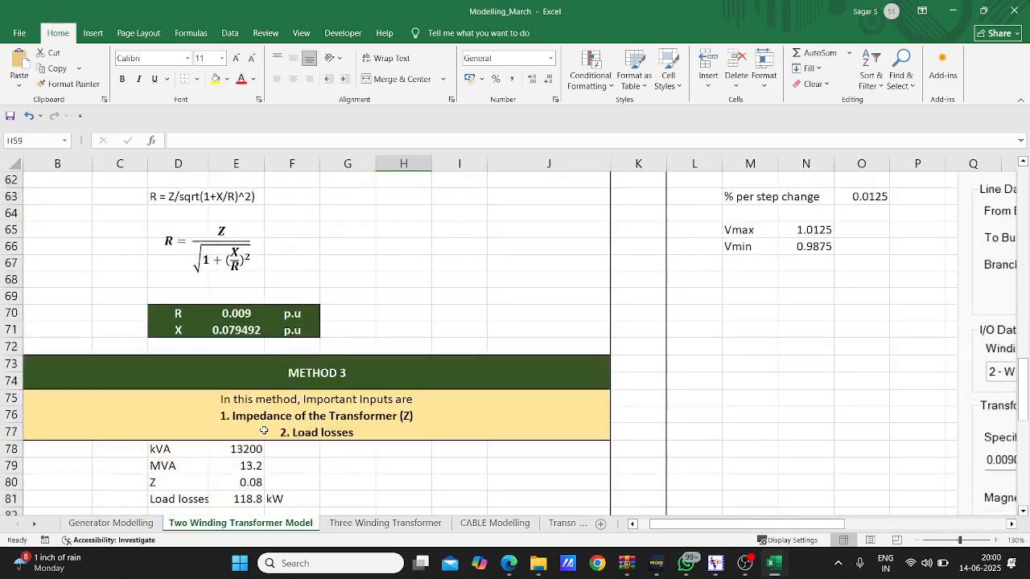
Examine the Method 3 inputs and the formula for R in E85, leaving the formula as it is.
left_click(238, 354)
left_click(238, 371)
left_click(244, 386)
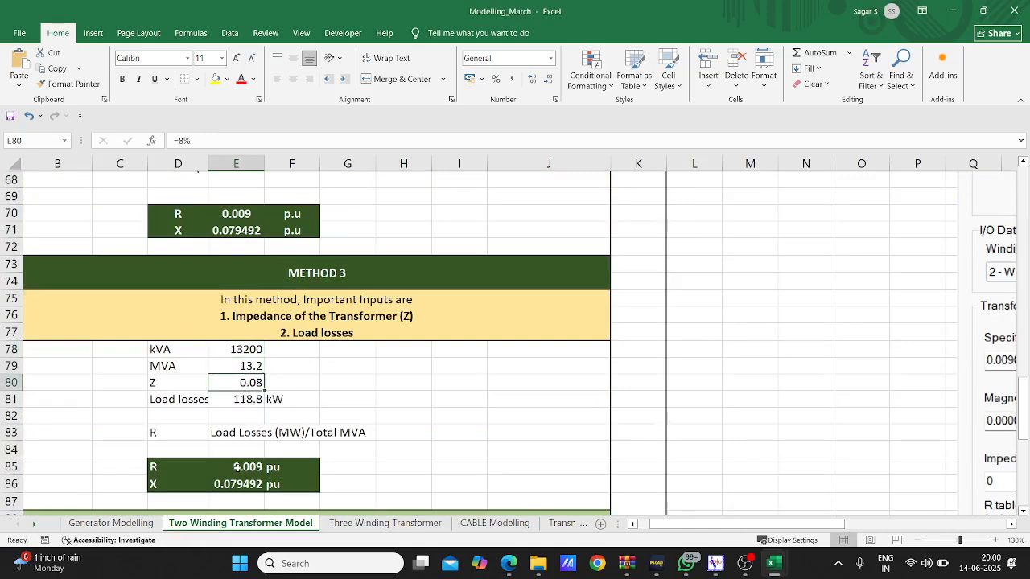
double_click(237, 467)
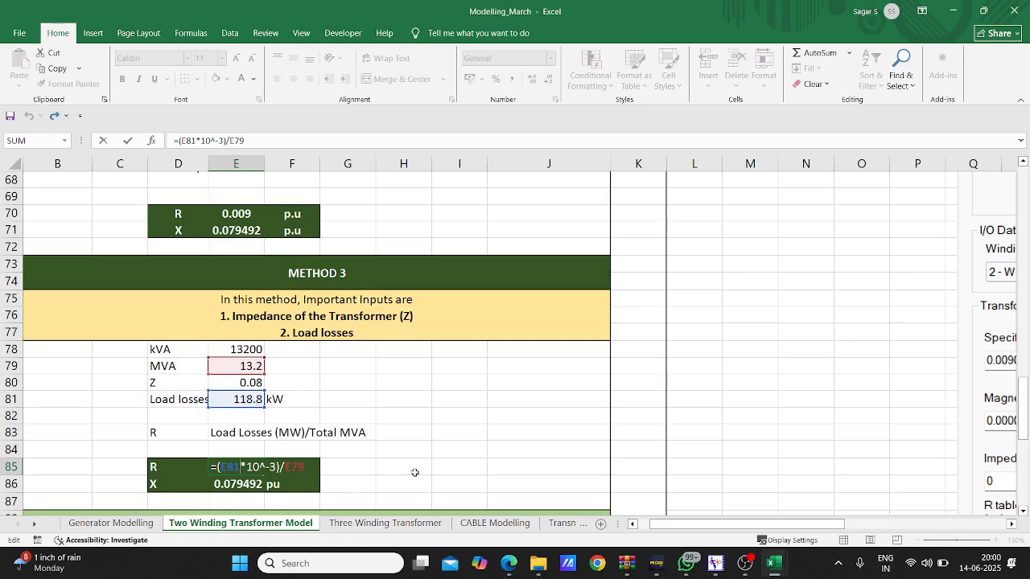
key("Return")
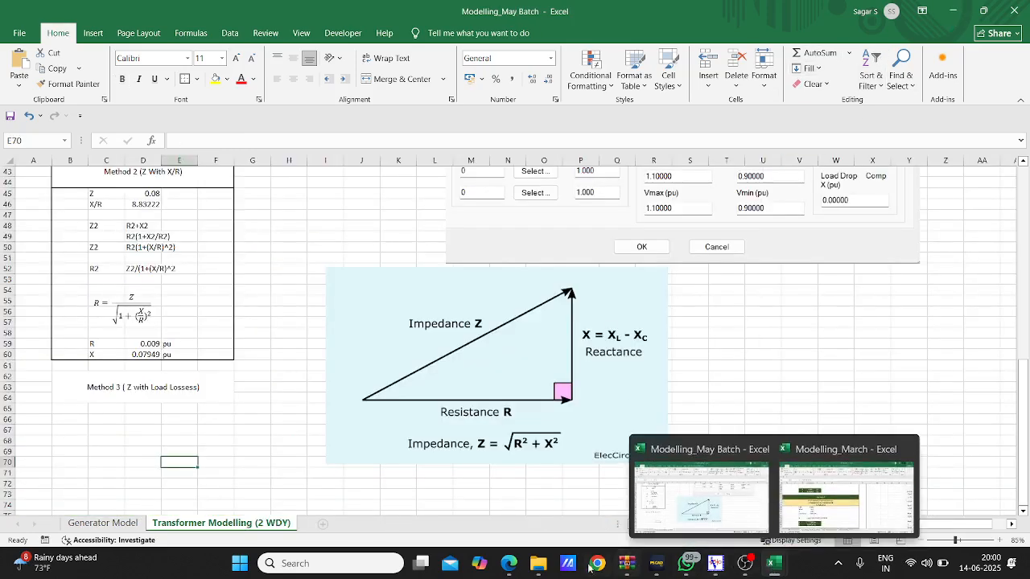
Switch to the Google Meet call in Edge, share the entire screen and return to the Modelling_May Batch workbook in Excel.
left_click(504, 566)
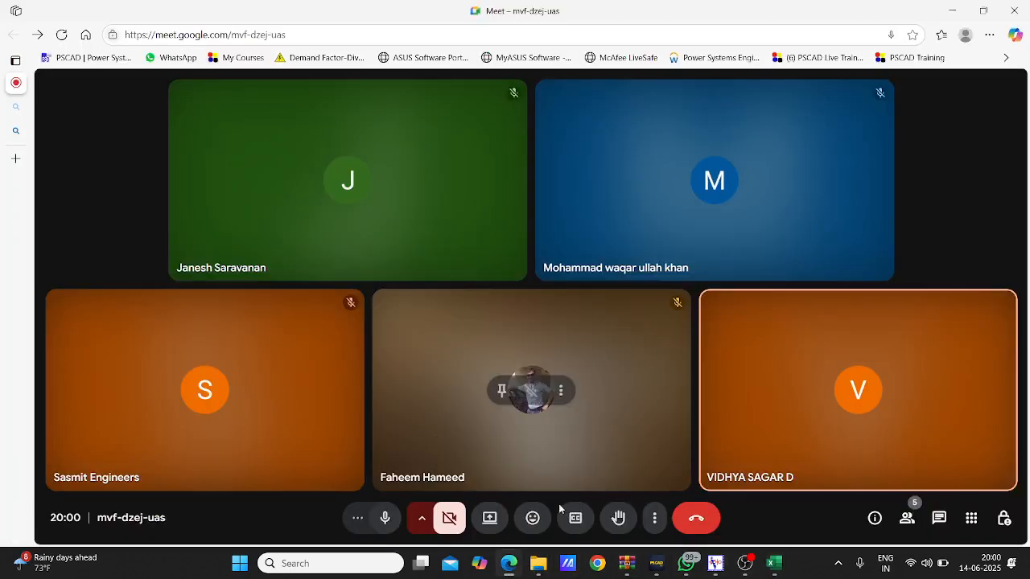
left_click(490, 518)
left_click(640, 107)
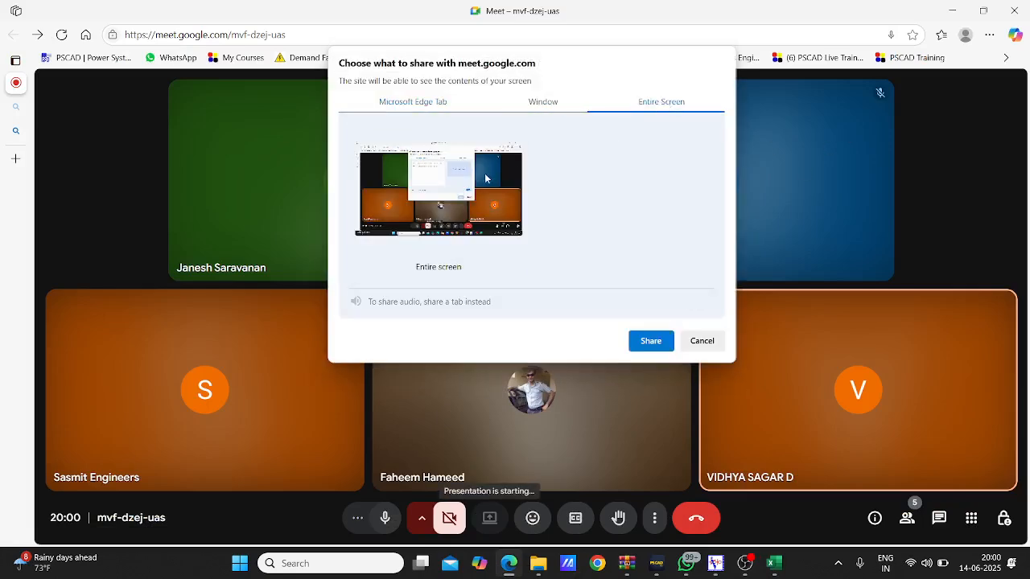
left_click(640, 345)
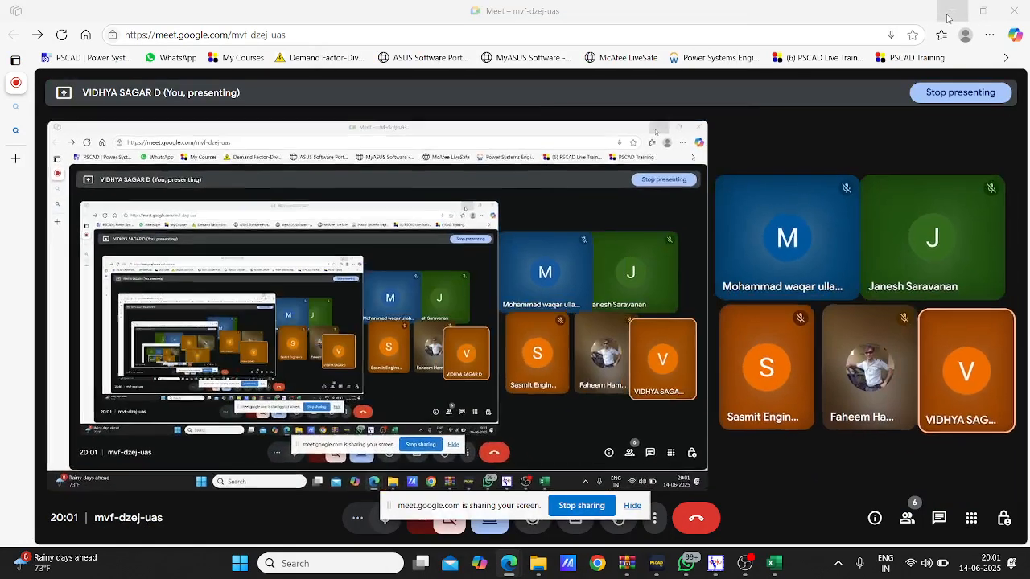
left_click(949, 15)
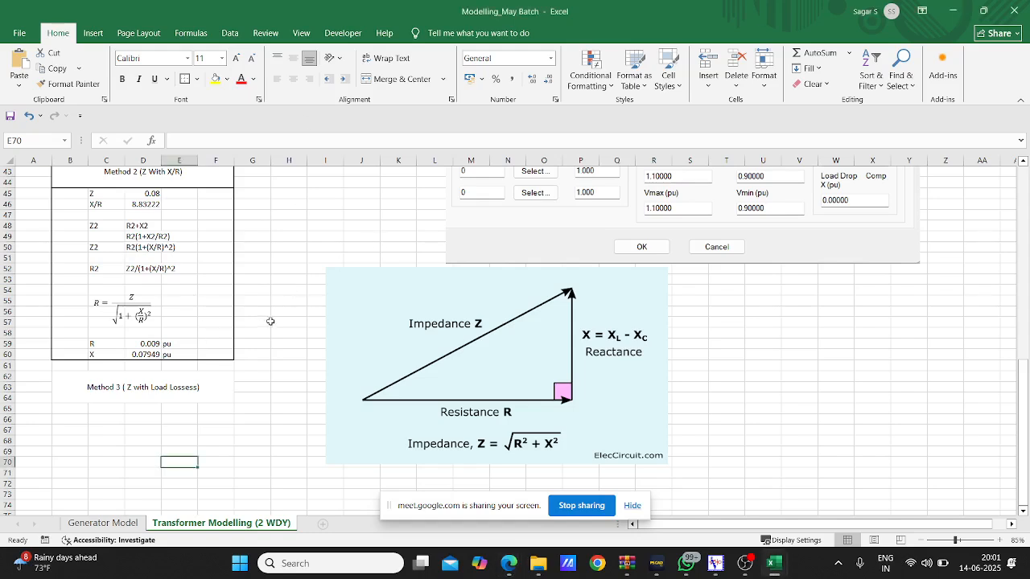
Make the Method 3 heading in B62 and Method 2's Z and X/R inputs in C45:D46 bold.
left_click(122, 382)
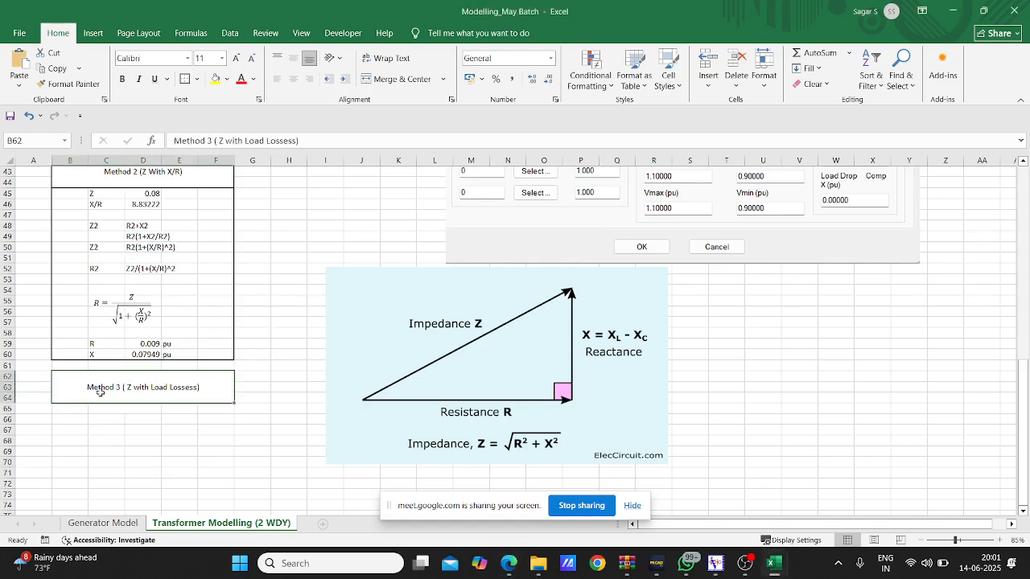
left_click(123, 81)
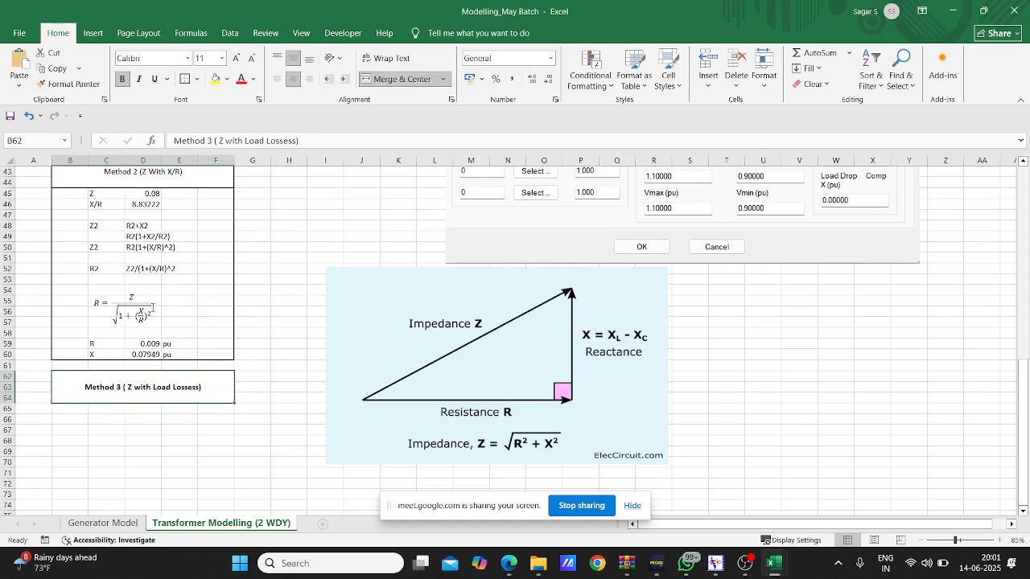
scroll(171, 372, "up", 3)
left_click_drag(102, 292, 157, 303)
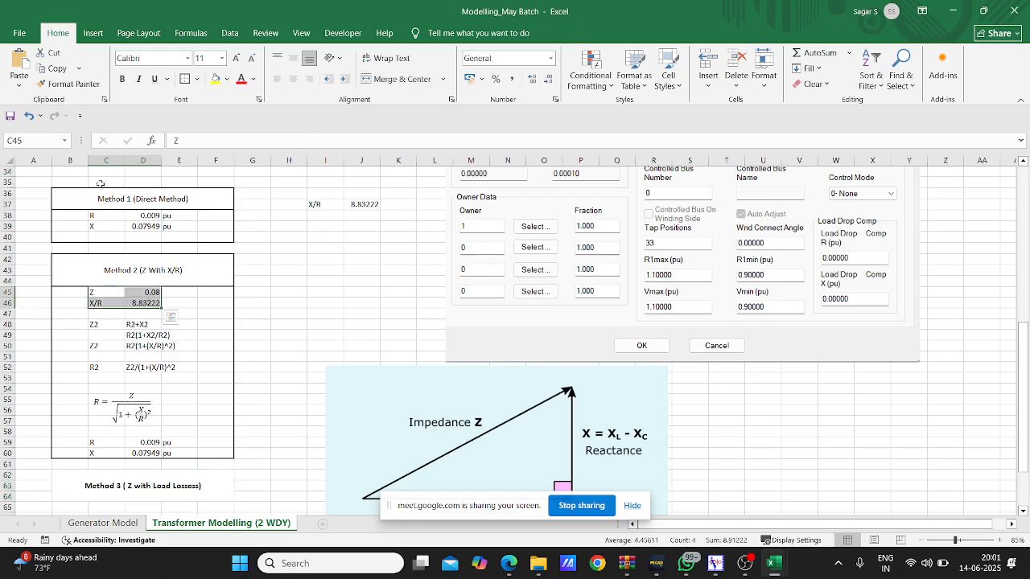
left_click(124, 81)
Make the R and X results bold in Method 1 (C38:D39) and in Method 2 (C59:E60).
left_click_drag(114, 207, 149, 228)
left_click(126, 227)
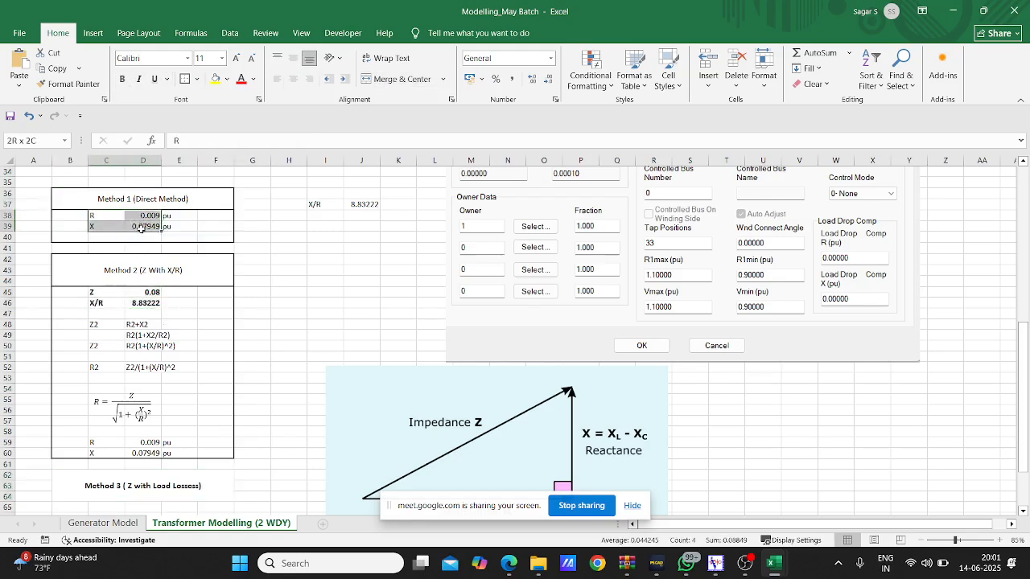
left_click(123, 80)
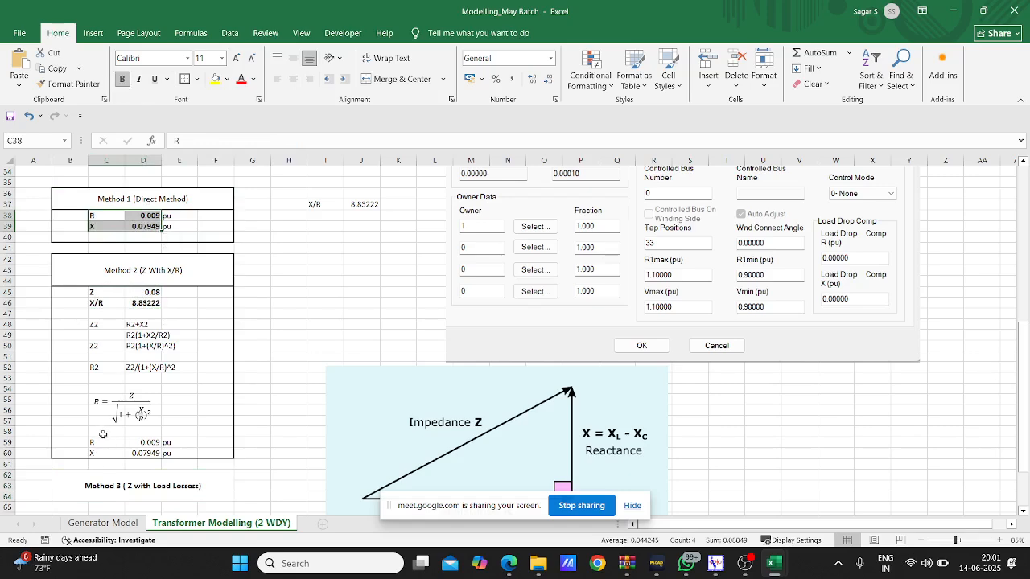
left_click_drag(107, 443, 189, 454)
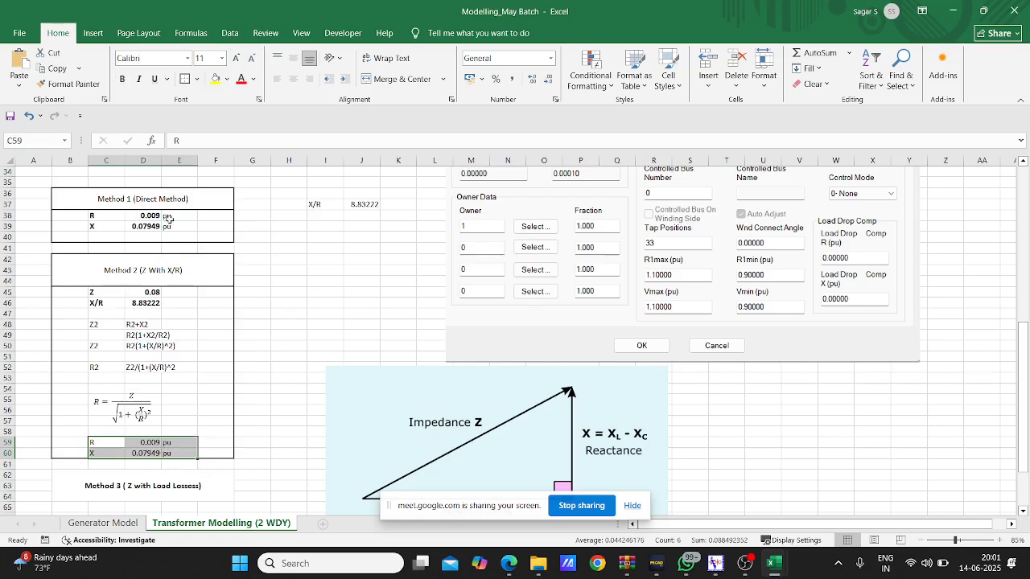
left_click(123, 79)
scroll(48, 402, "down", 2)
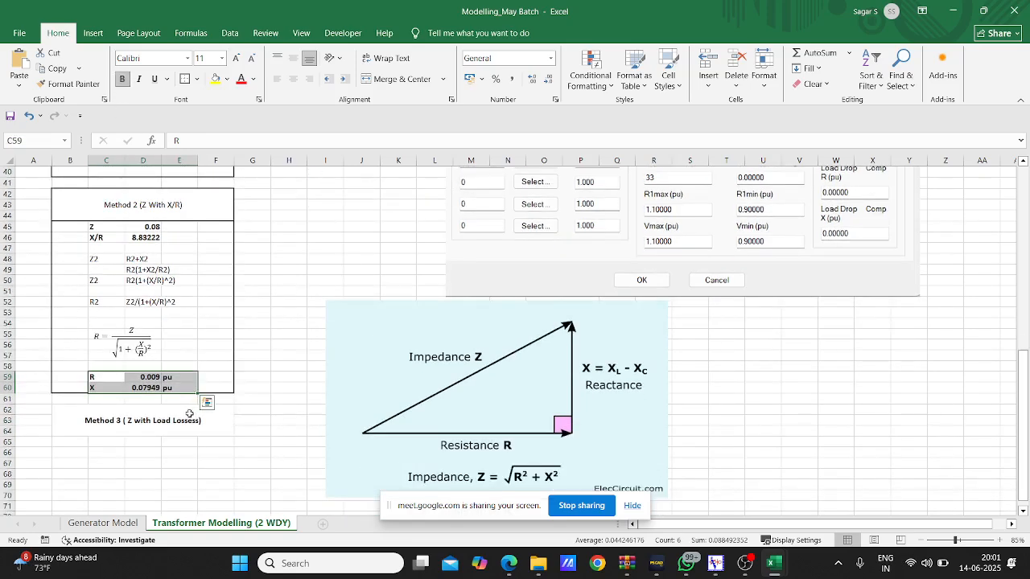
Enter 1, 3.3 and MVA in cells H30:J30 below the transformer datasheet picture.
left_click(109, 442)
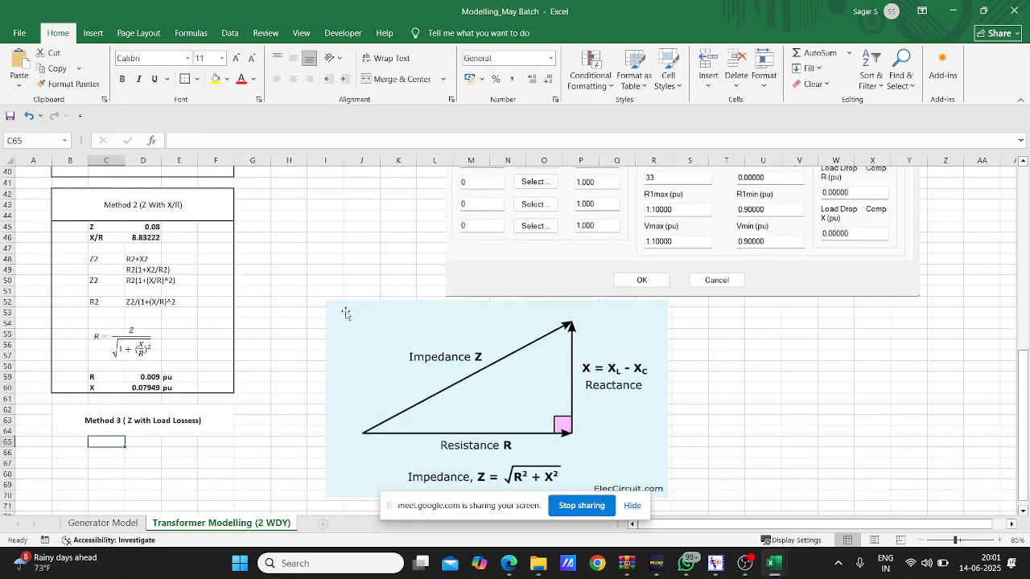
scroll(320, 318, "up", 9)
scroll(320, 317, "up", 2)
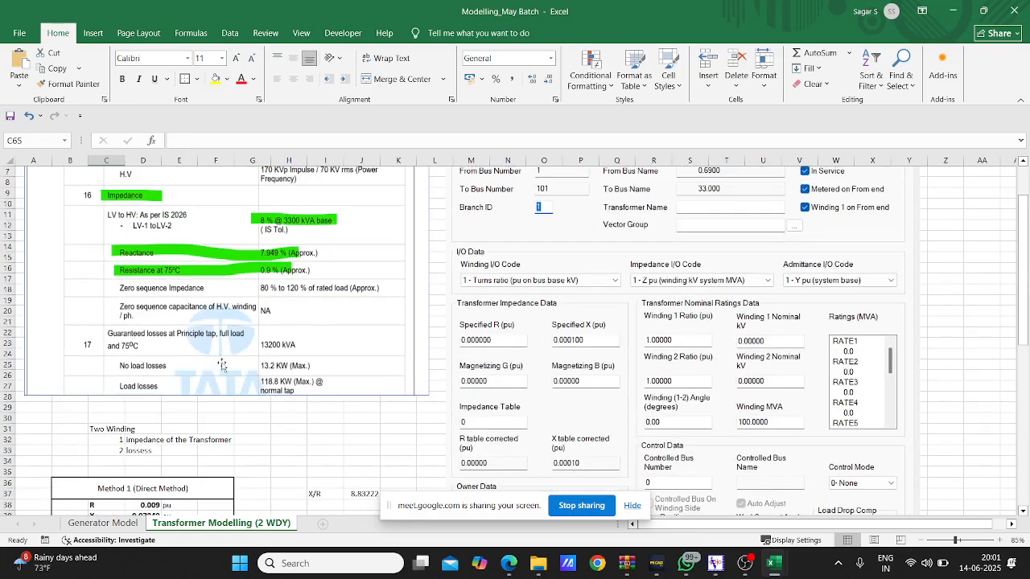
left_click(167, 385)
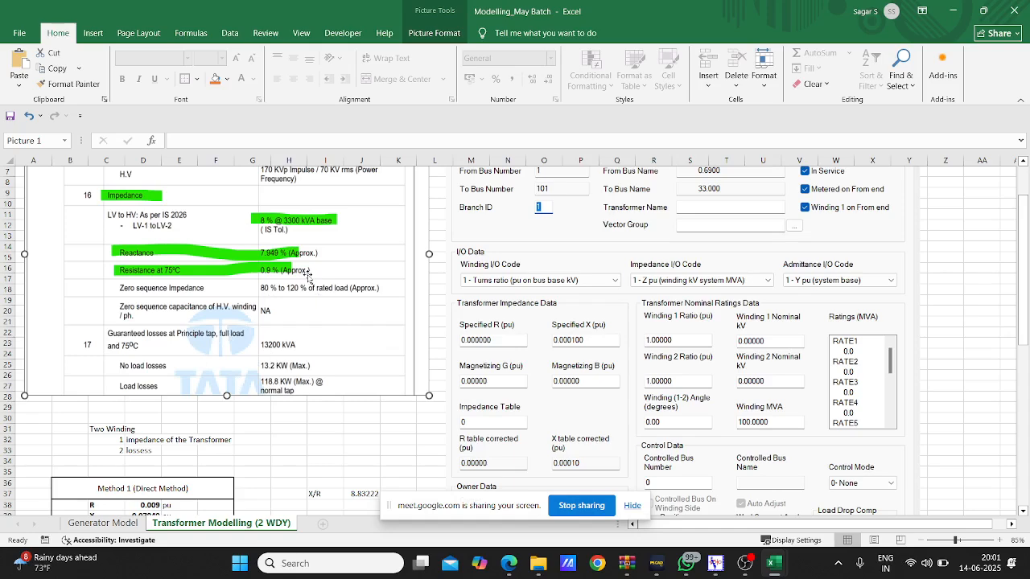
left_click(290, 416)
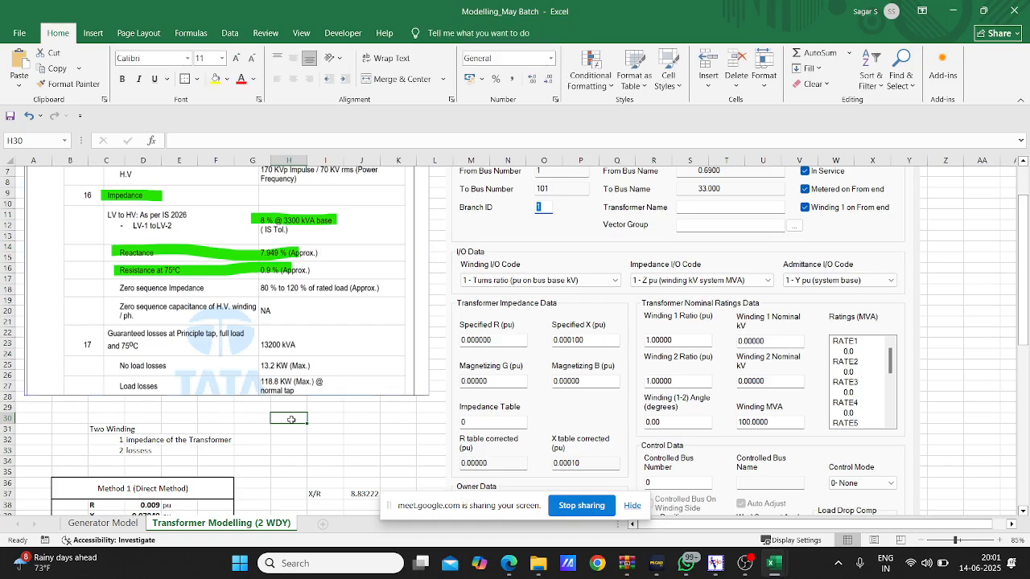
type("1")
key("Tab")
type("3.")
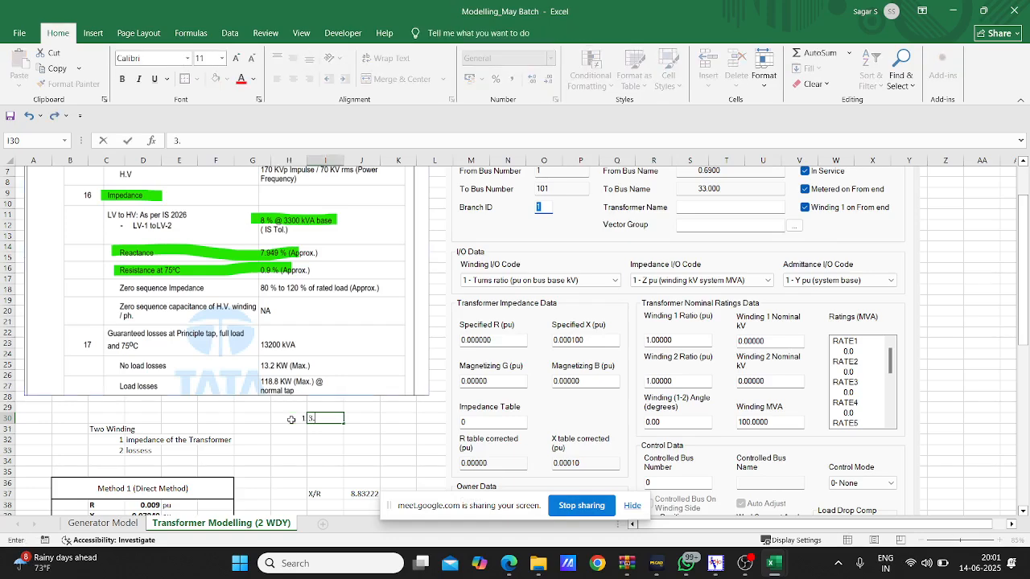
key("Tab")
type("MVA")
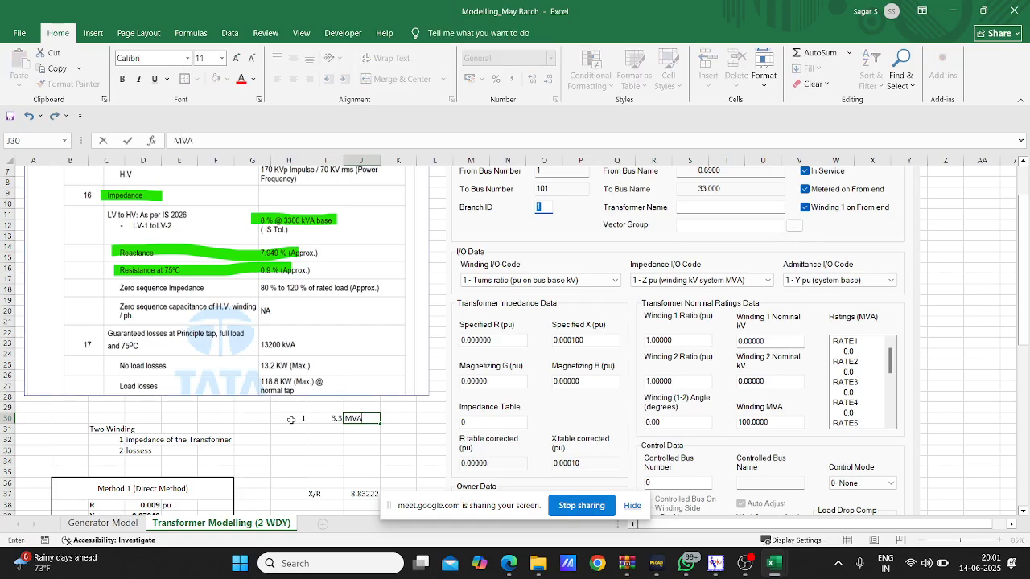
Enter 4 in H31, calculate four times the value of I30 in I31 and add the unit MVA in J31.
left_click(290, 429)
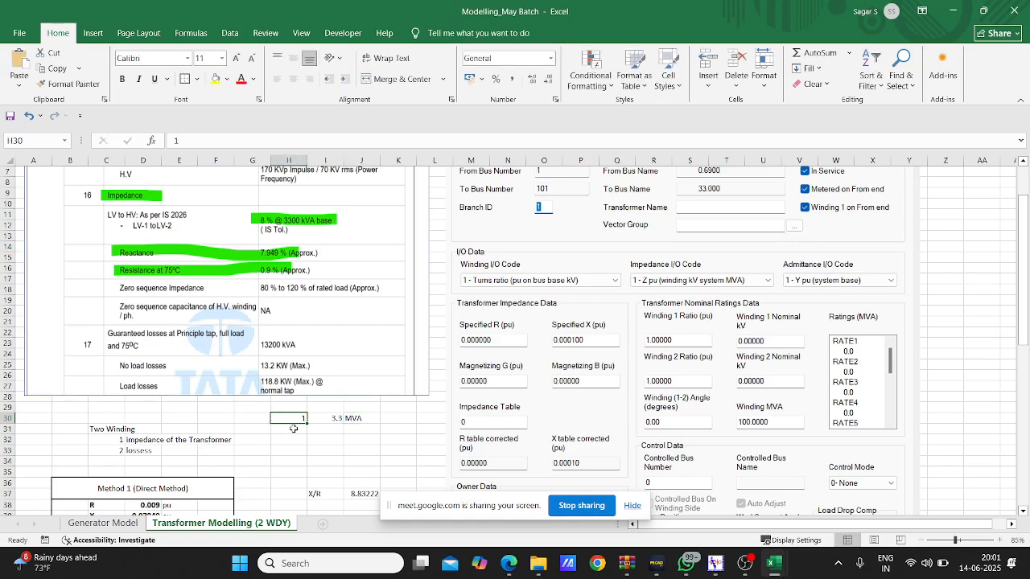
type("3")
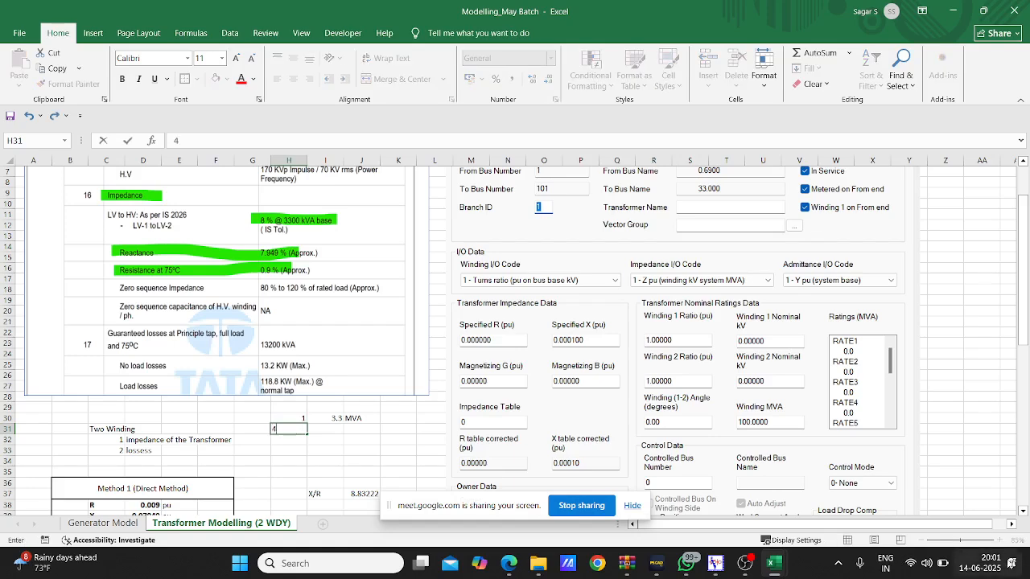
key("Tab")
type("=")
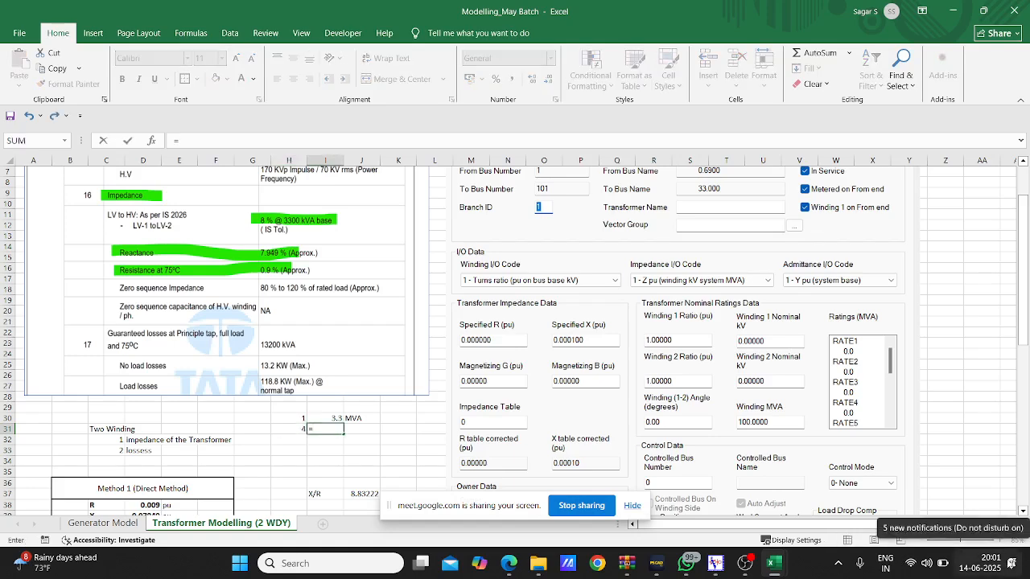
type("4*")
left_click(325, 428)
key("Up")
key("Return")
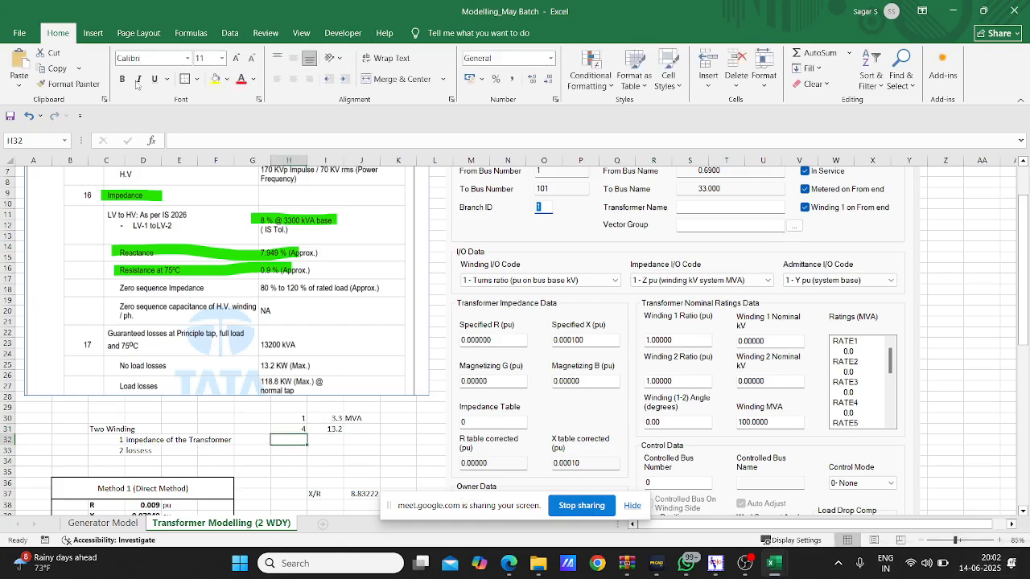
left_click(363, 430)
type("MVA")
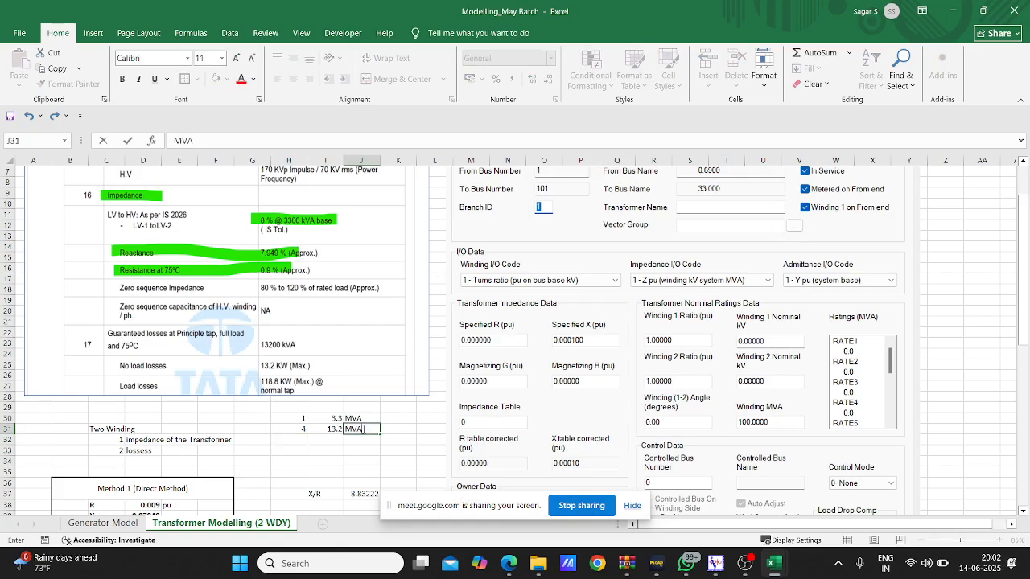
Enter =13200 in I32 with the unit kVA in J32.
left_click(338, 440)
type("=13200")
left_click(347, 440)
type("kVA")
left_click(402, 429)
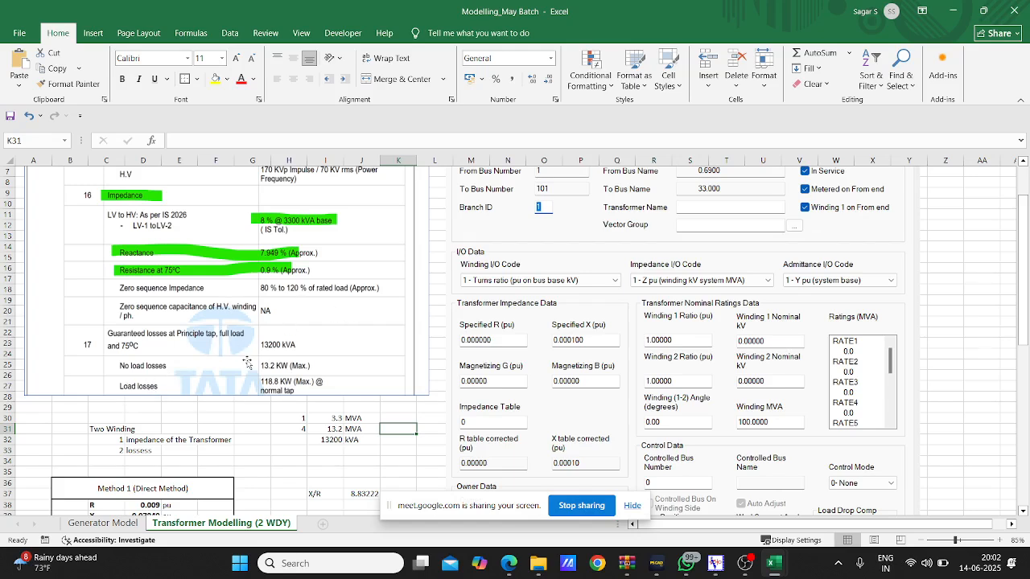
Start the Method 3 inputs by entering kVA in C65, 13200 in D65 and the unit kVA in E65.
left_click(334, 442)
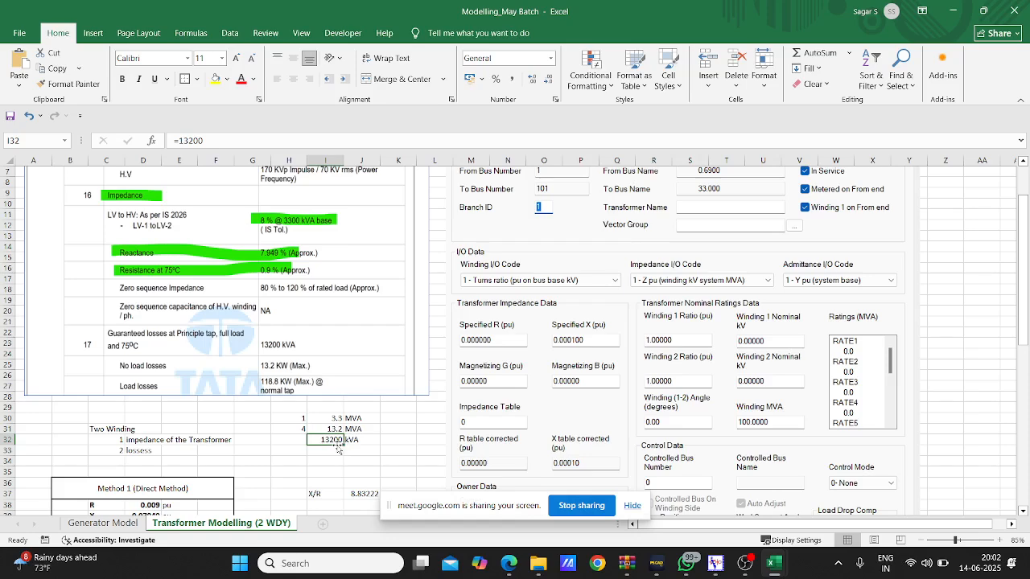
scroll(338, 449, "down", 1)
scroll(330, 398, "down", 10)
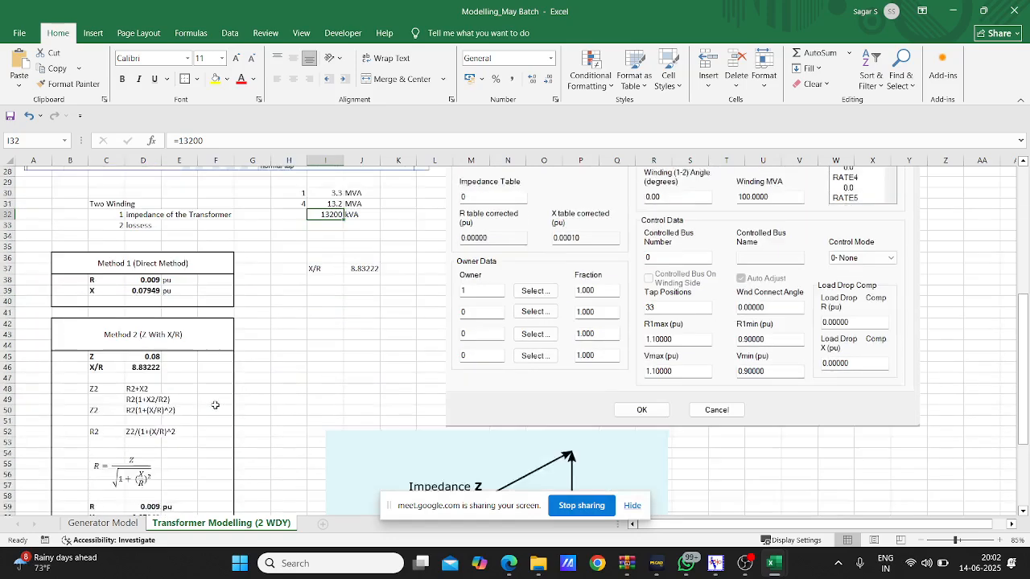
left_click(101, 444)
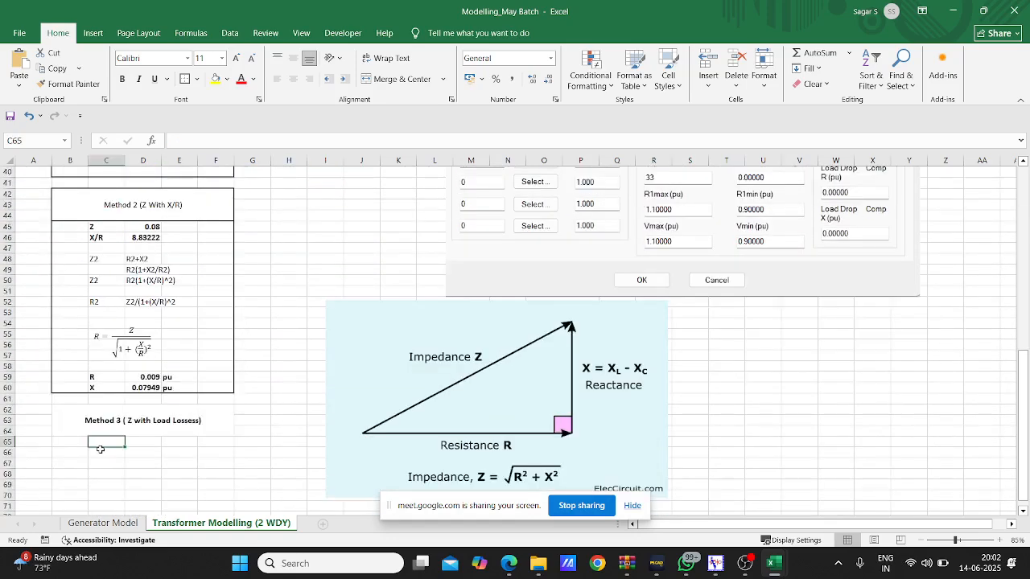
type("kV")
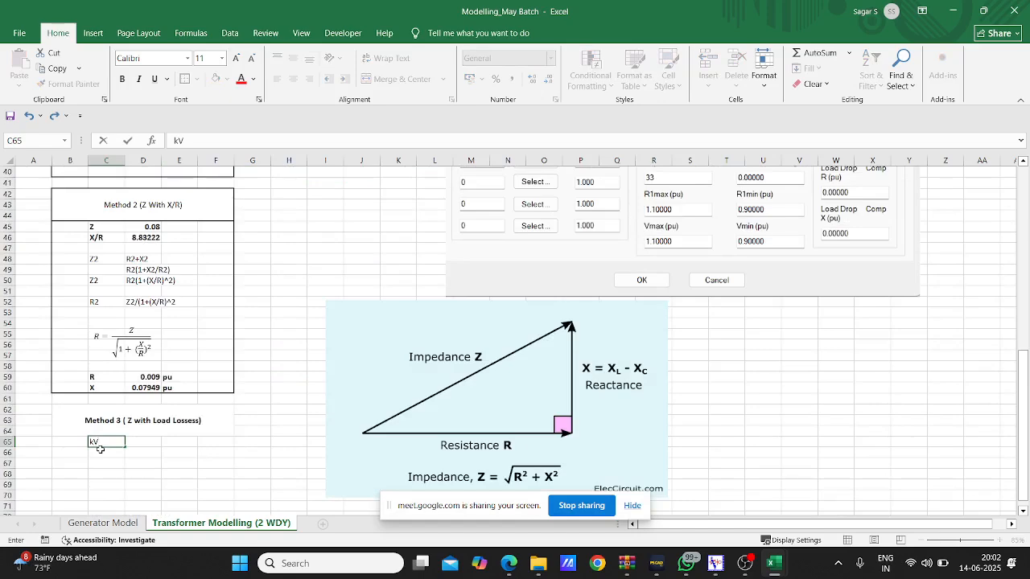
type("A")
key("Tab")
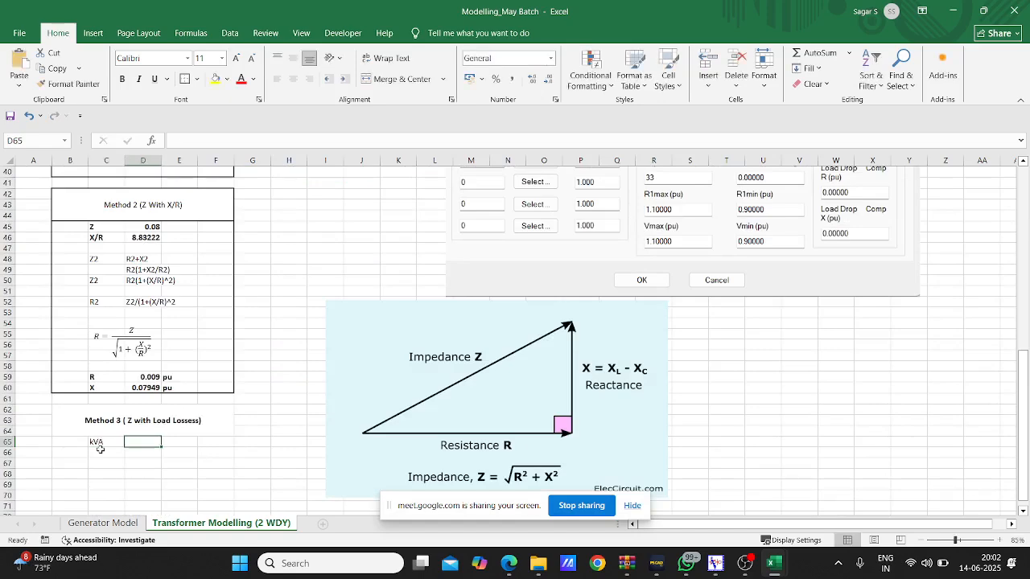
type("13200")
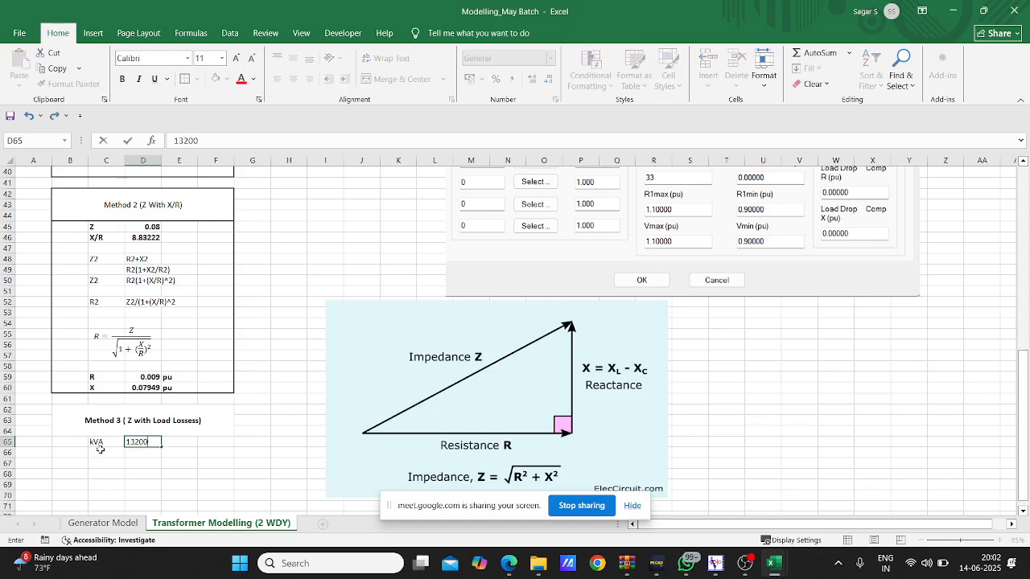
key("Tab")
type("kVA")
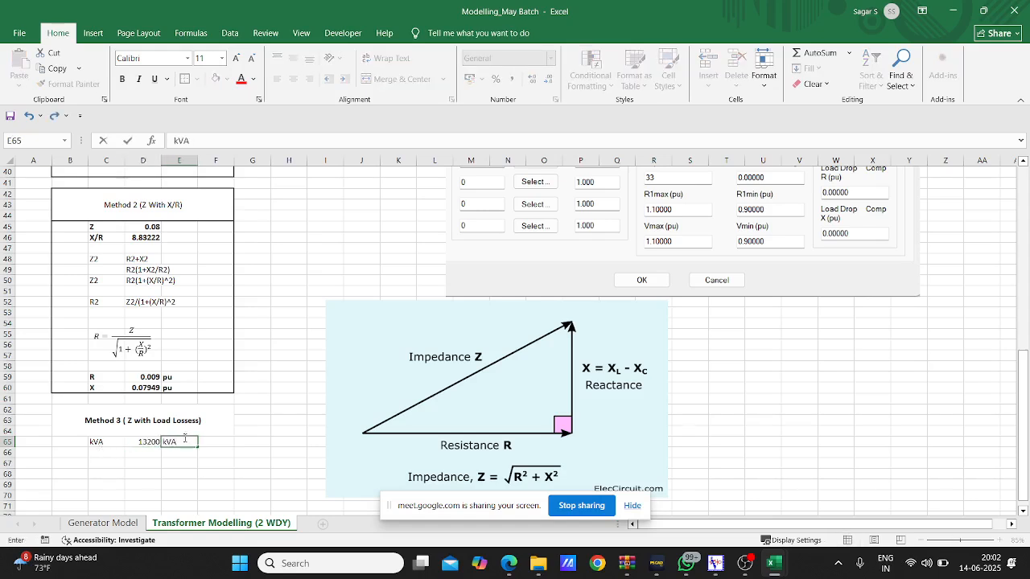
Enter the rating 13.2 in D66 with the unit MVA in E66.
left_click(156, 449)
type("132.")
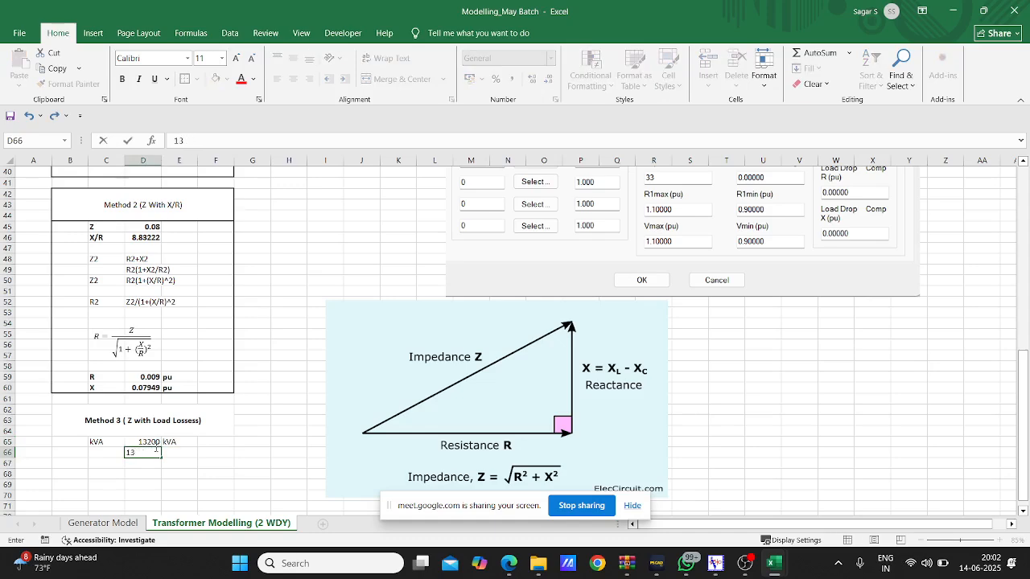
key("Tab")
type("M")
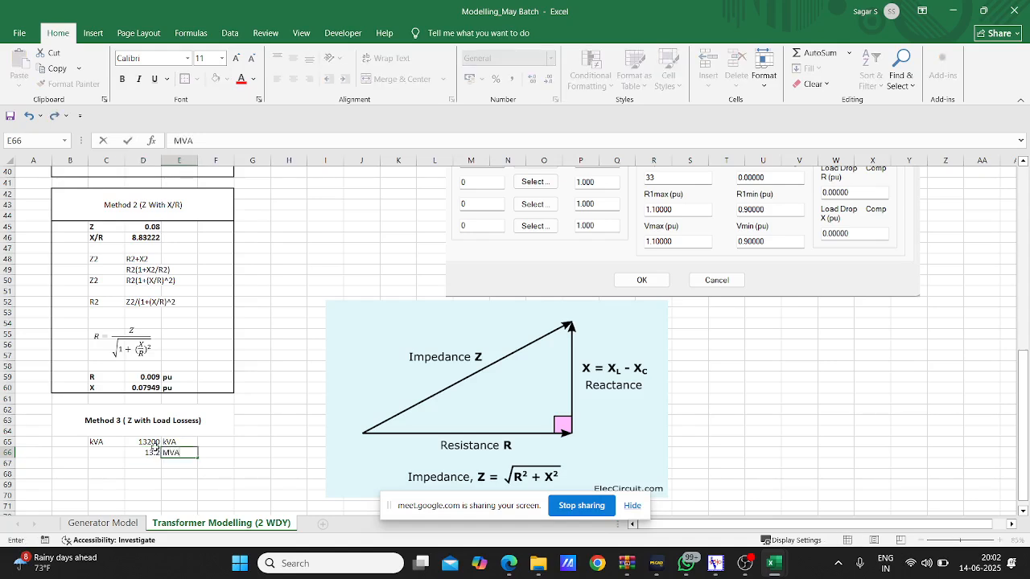
left_click(235, 445)
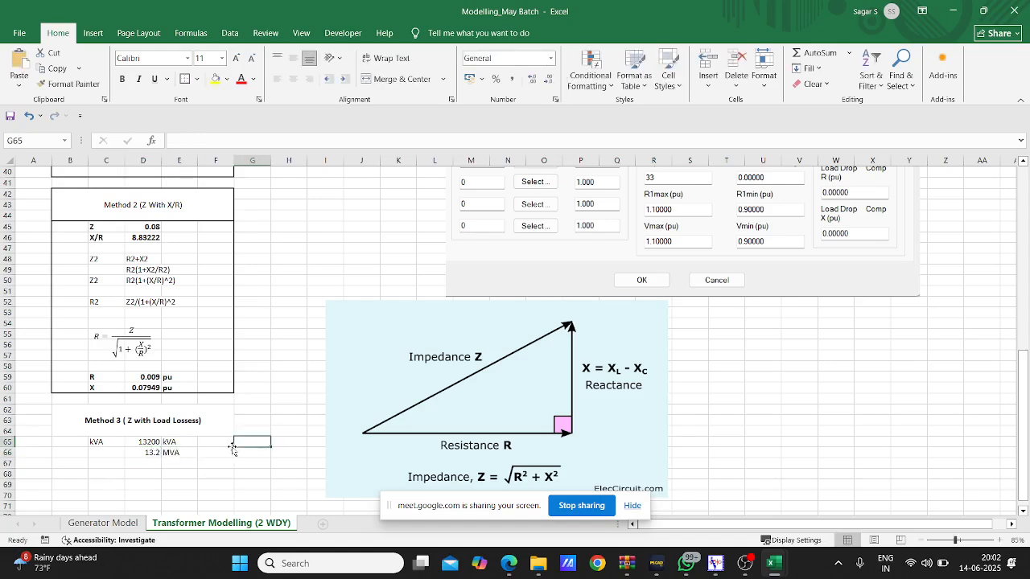
Label C67 Load Losses and enter 118.8 kW from the transformer datasheet in D67.
left_click(90, 464)
type("Load Losses")
key("Tab")
type("11")
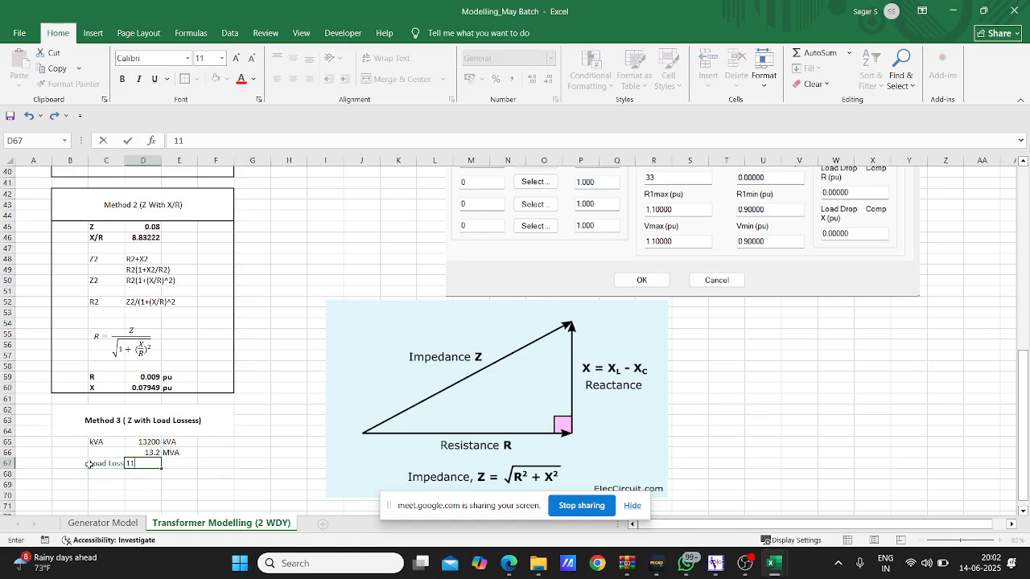
scroll(93, 464, "up", 9)
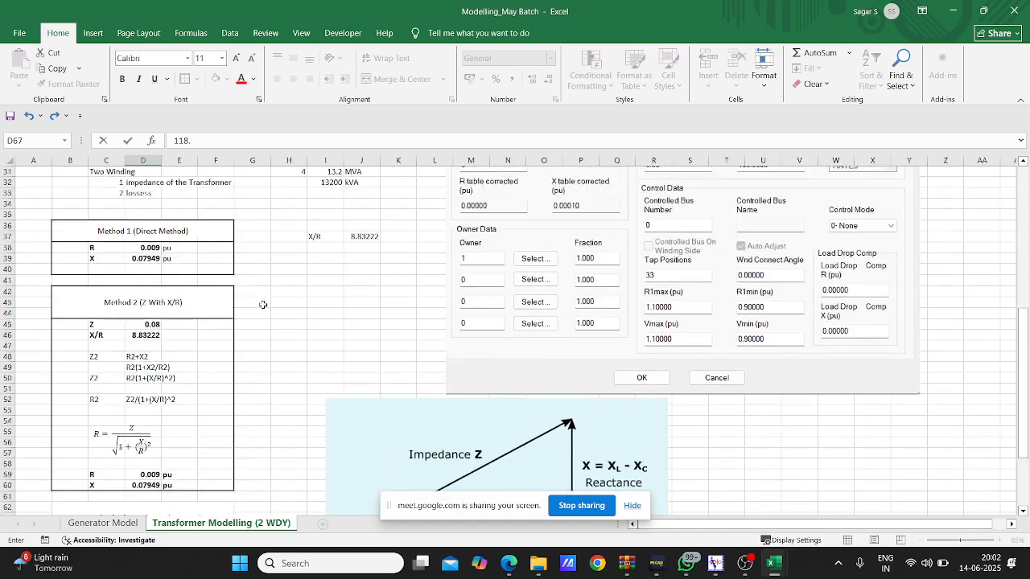
scroll(170, 454, "down", 10)
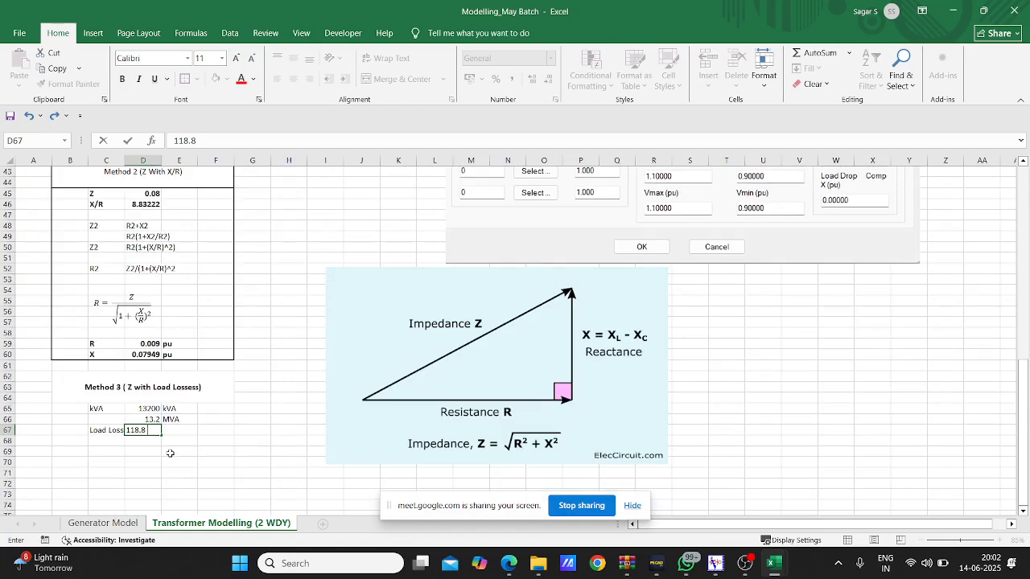
key("Tab")
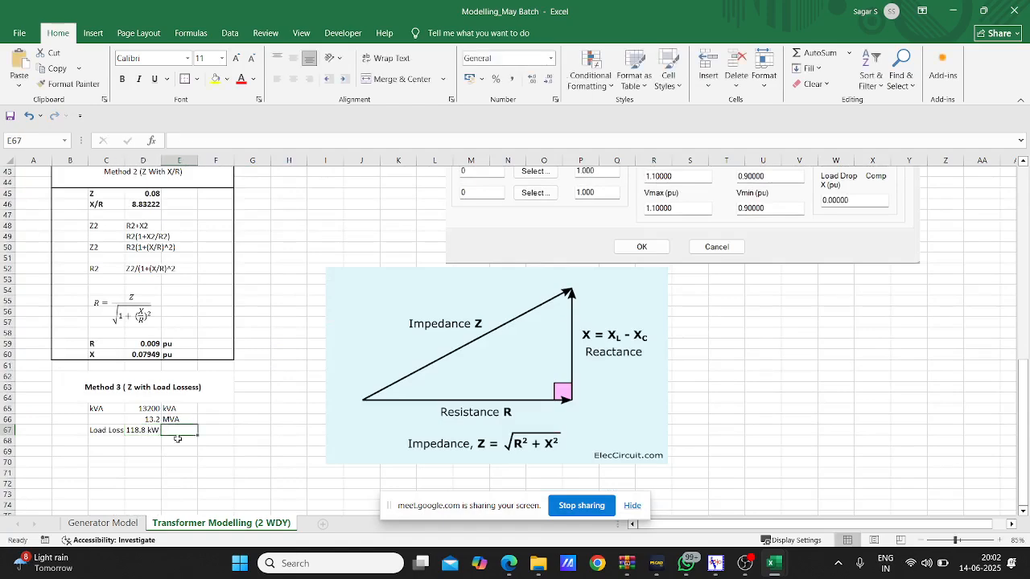
Switch to the Google Meet call, admit the waiting participant, hide the screen-sharing notice and return to the Excel workbook.
mouse_move(509, 563)
left_click(487, 460)
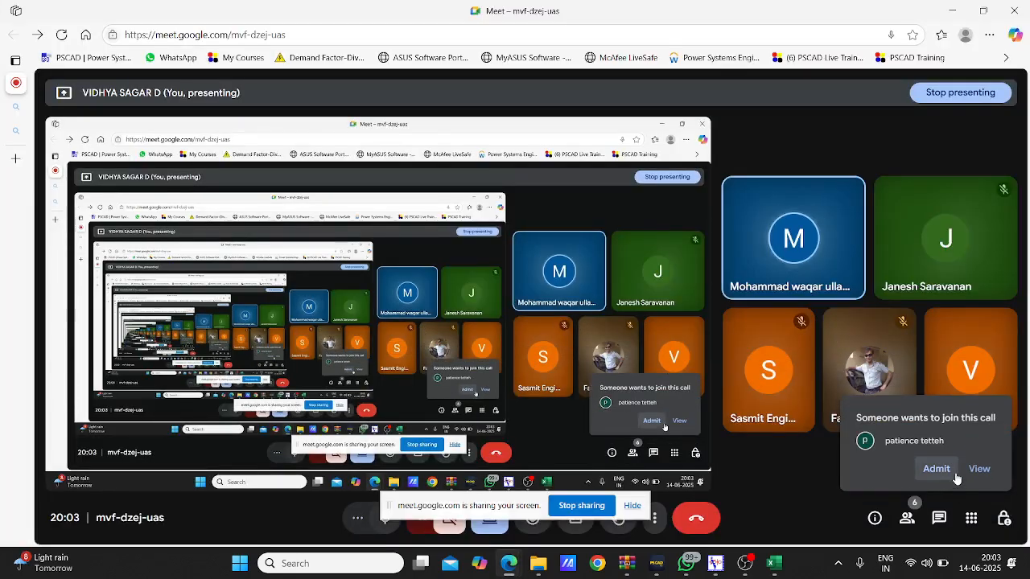
left_click(954, 474)
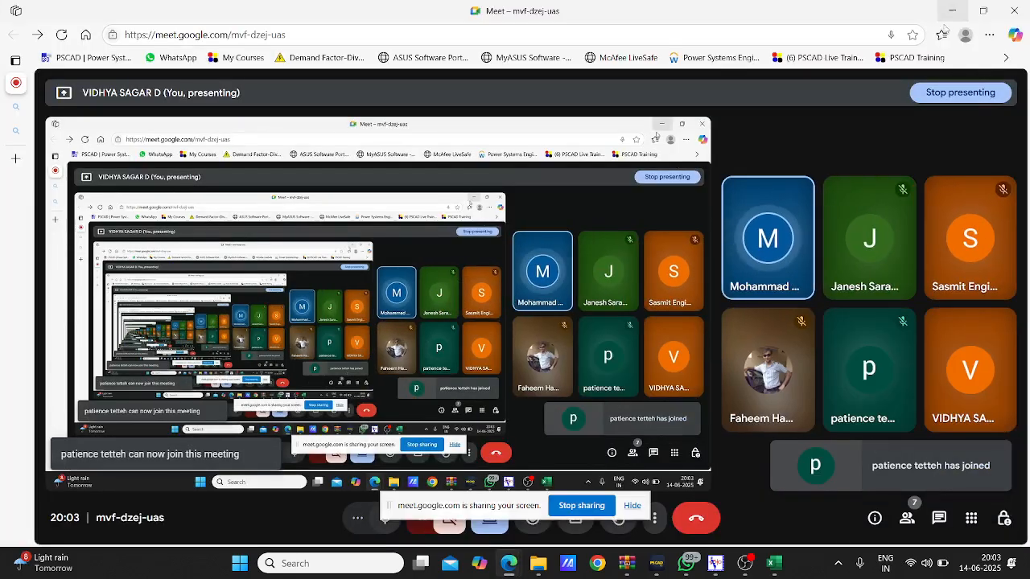
left_click(632, 506)
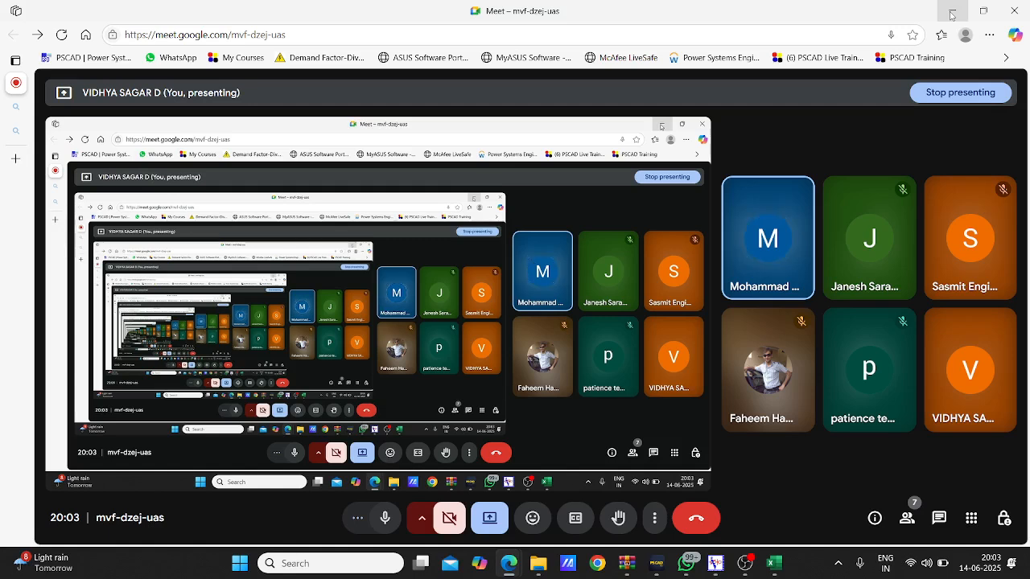
left_click(951, 16)
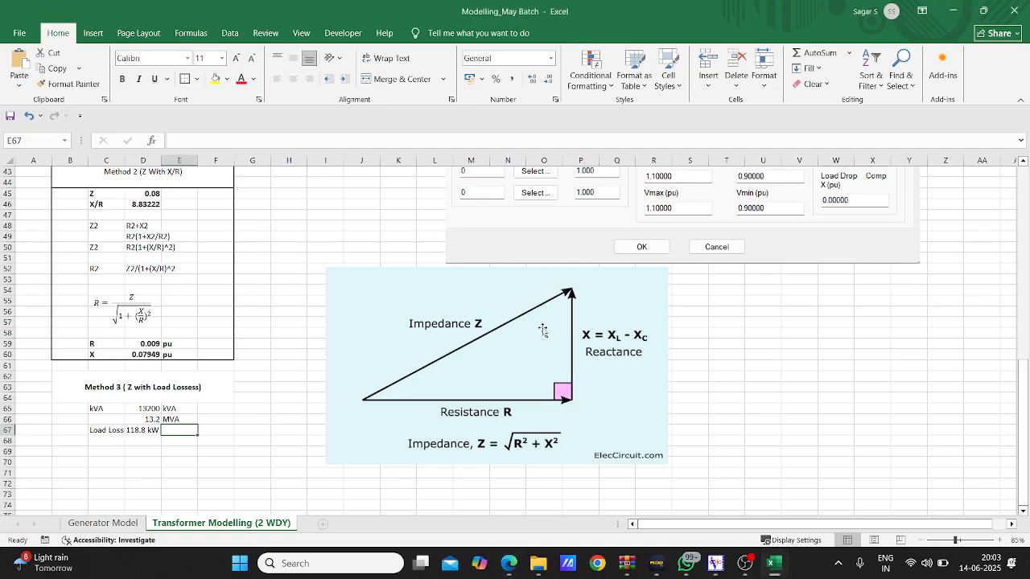
Search the computer for NHPC and open the NHPC_300MW Project_Worksheet workbook.
scroll(324, 274, "up", 13)
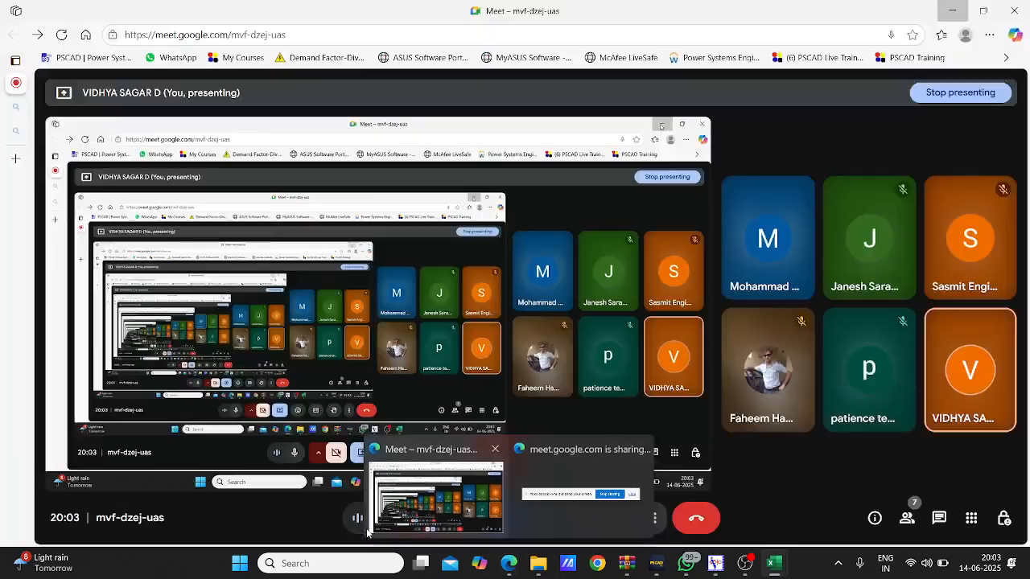
left_click(347, 558)
type("NHPC")
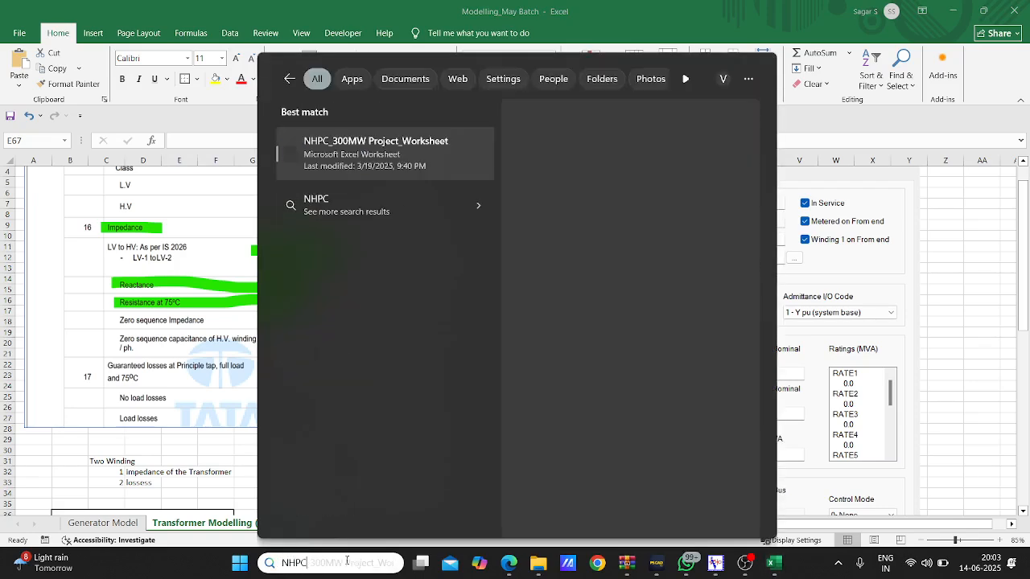
left_click(383, 153)
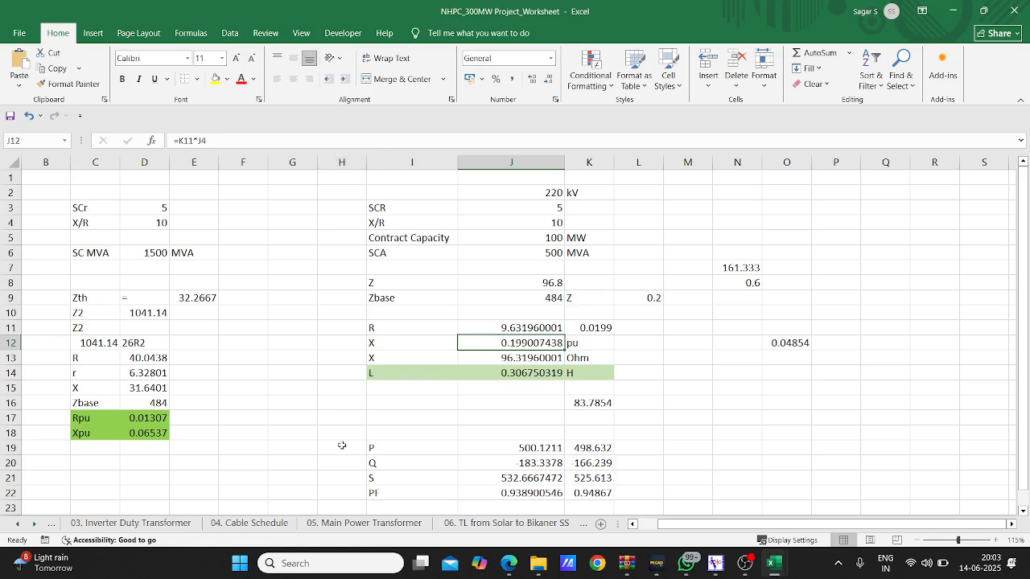
Examine the enlarged diagram of the 12.5MW AC block on the 03. Inverter Duty Transformer sheet.
left_click(133, 523)
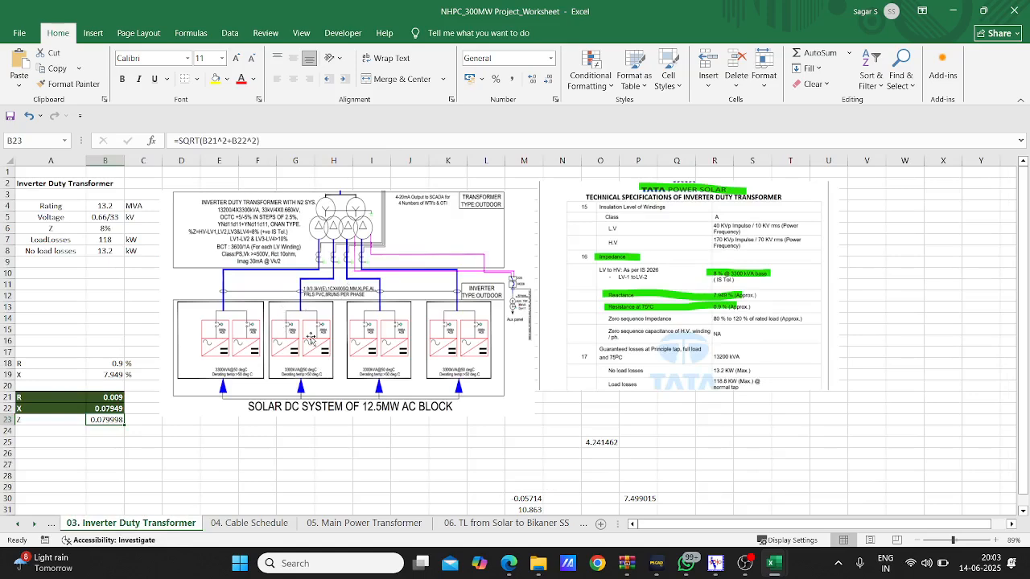
scroll(336, 352, "up", 5, "ctrl")
scroll(443, 354, "up", 1)
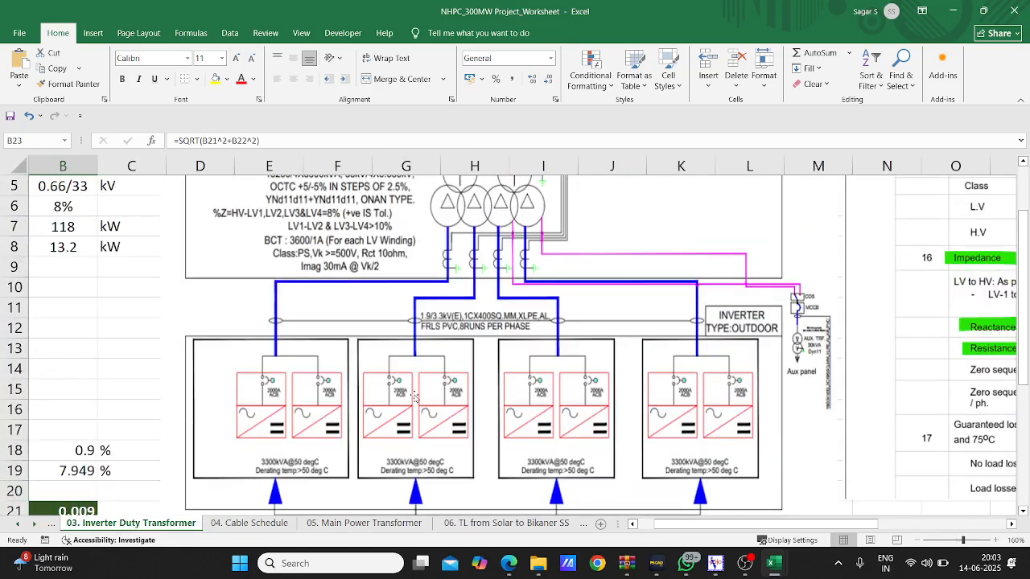
scroll(289, 406, "down", 1)
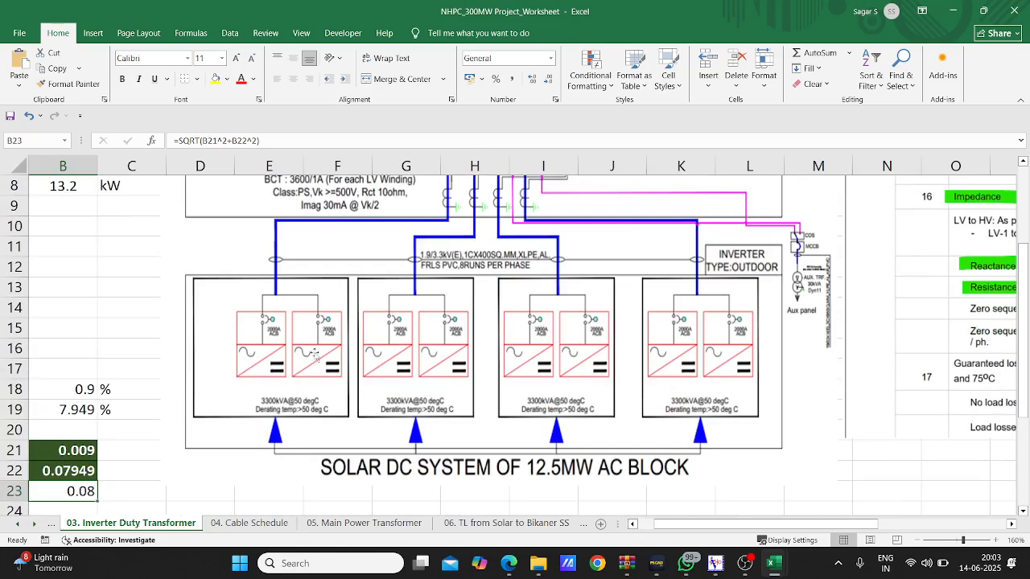
Examine the inverter duty transformer's connections in the 12.5MW AC block diagram and its impedance and loss entries in the technical specifications.
left_click(305, 348)
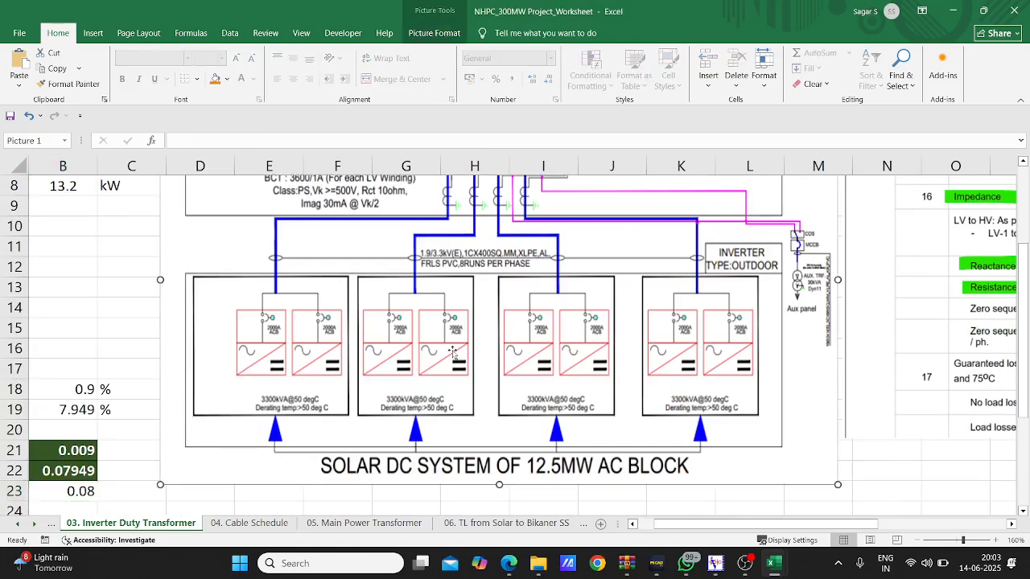
scroll(543, 358, "up", 3)
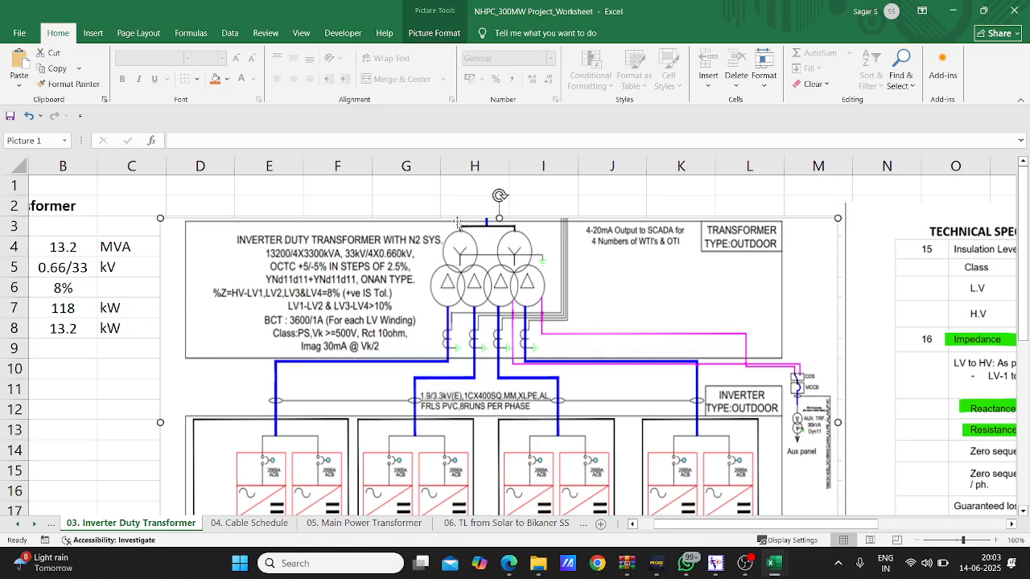
scroll(282, 274, "up", 1)
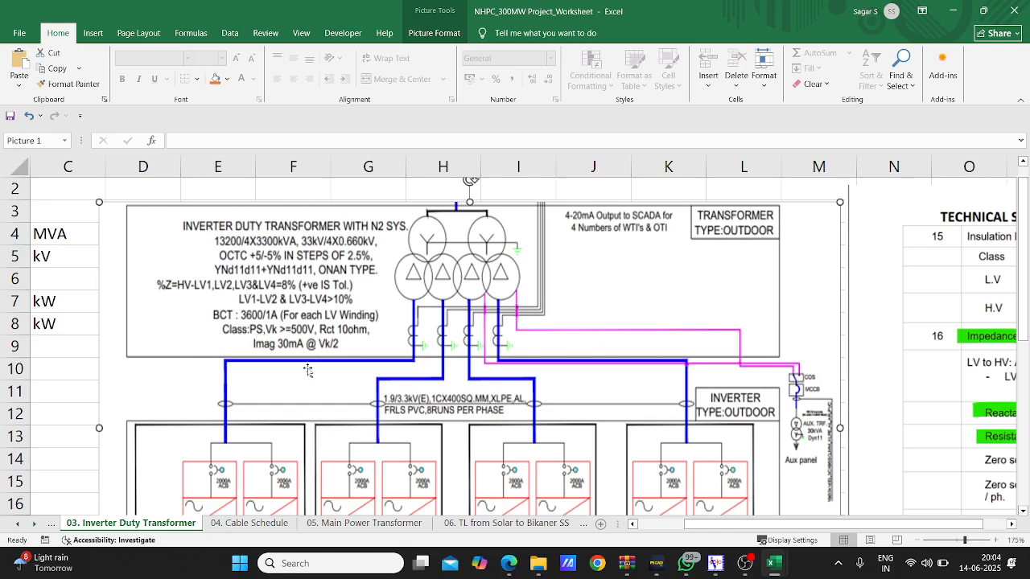
scroll(321, 368, "down", 1, "ctrl")
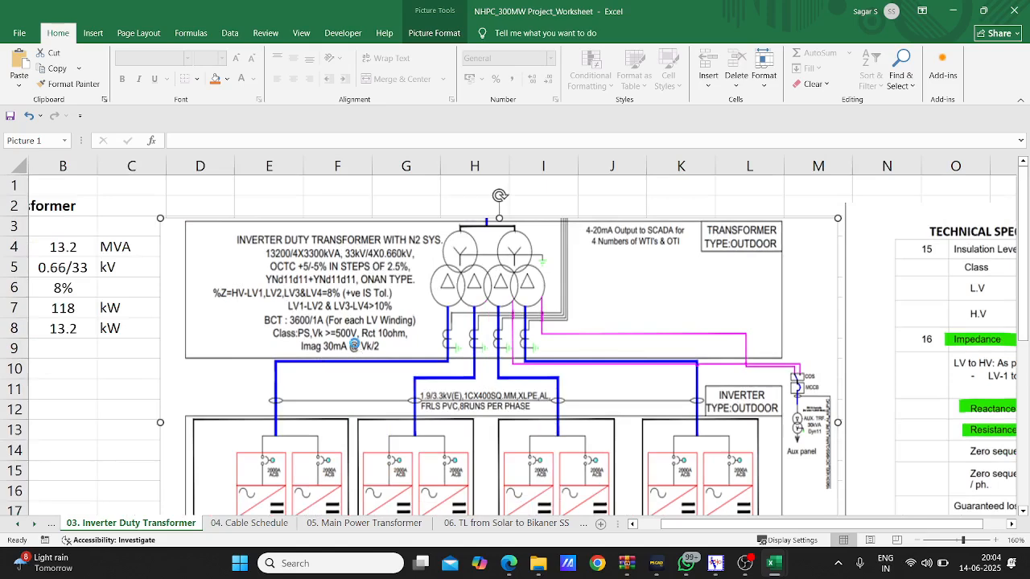
scroll(357, 348, "down", 1, "ctrl")
scroll(544, 355, "down", 1)
scroll(512, 328, "up", 1)
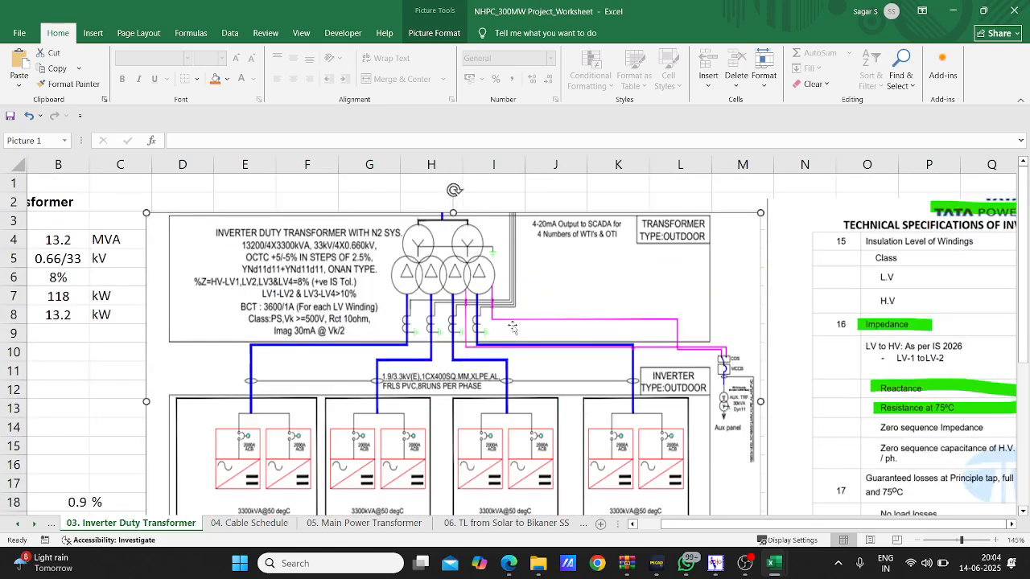
scroll(437, 341, "down", 1)
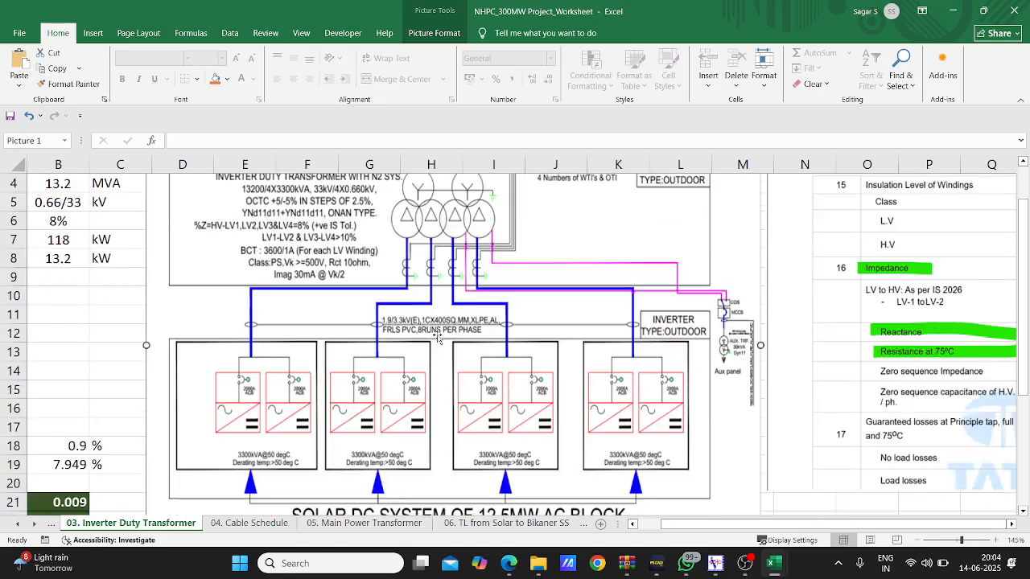
scroll(406, 268, "up", 1)
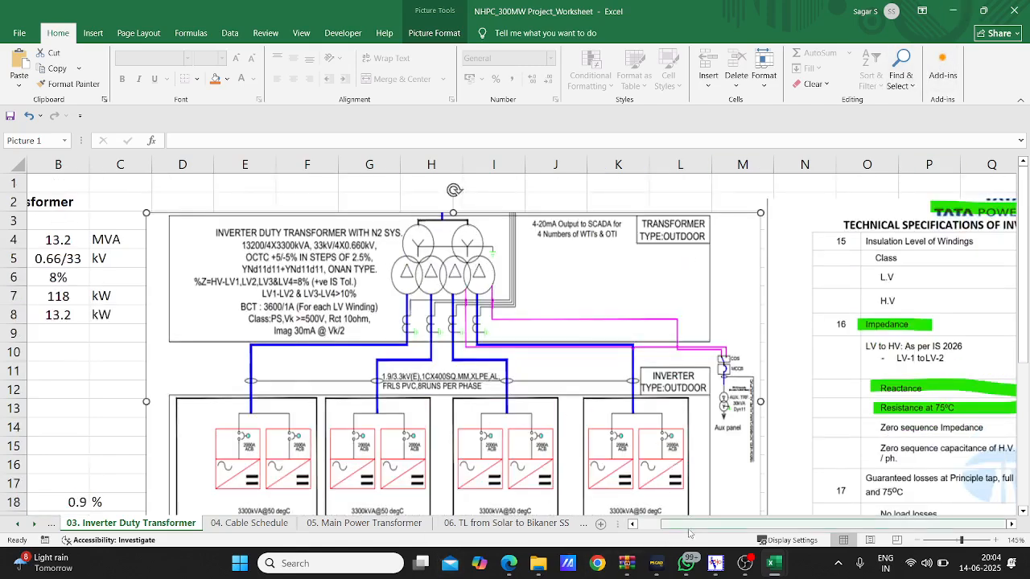
left_click(926, 374)
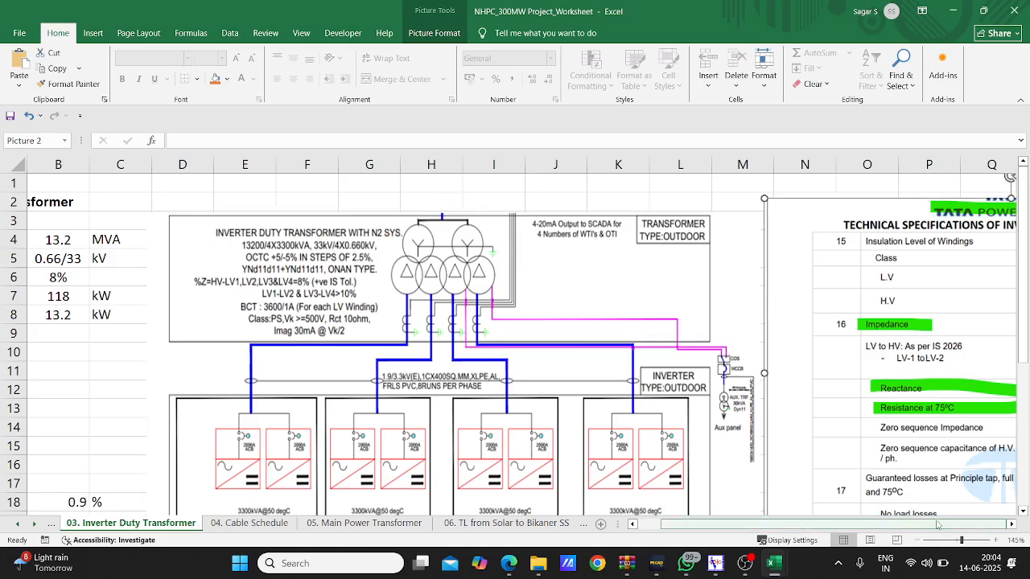
scroll(918, 362, "down", 1)
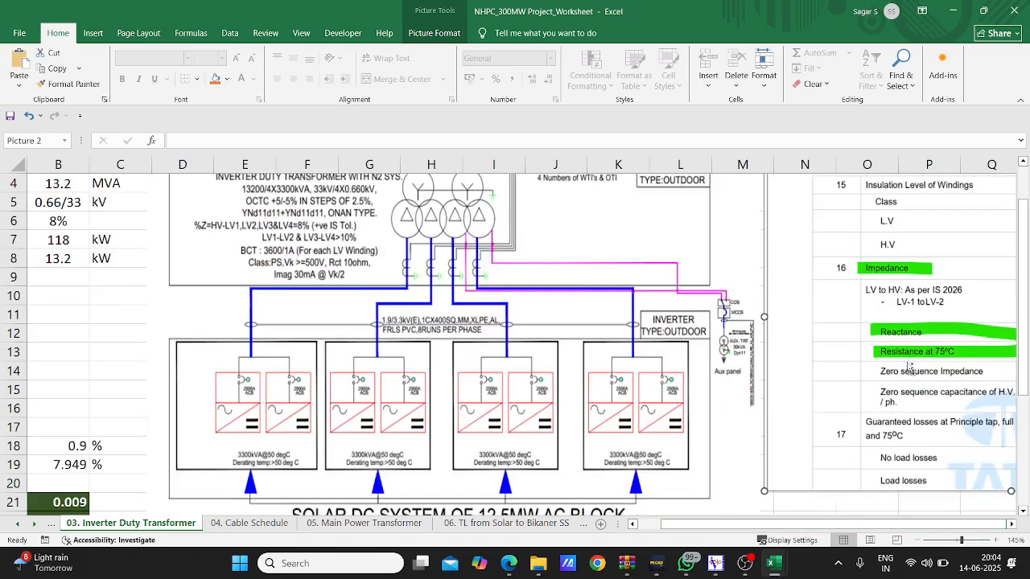
scroll(906, 364, "down", 2, "ctrl")
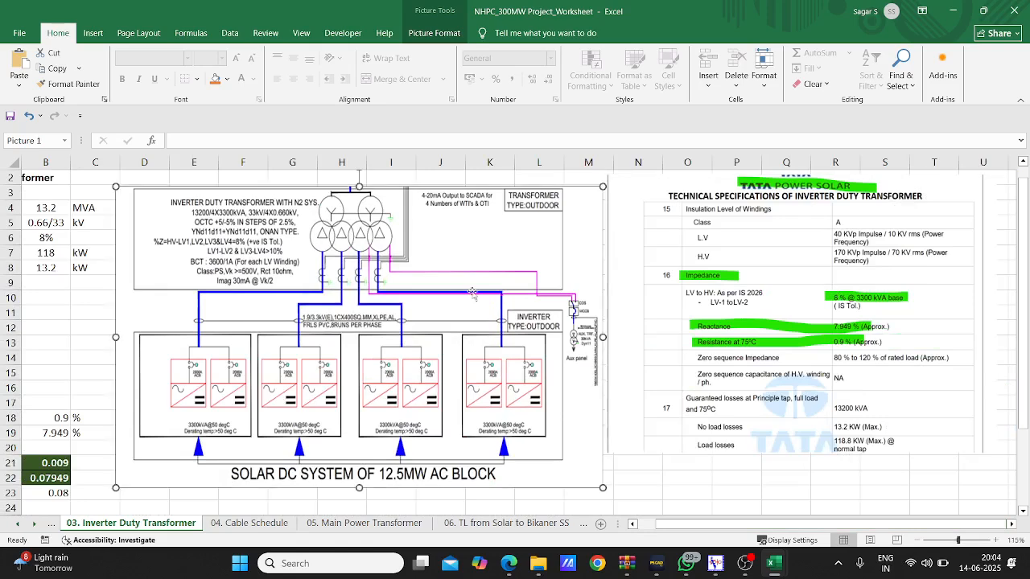
Switch to the Modelling_May Batch workbook and enter the Method 3 load loss as 118.8 in D67, with kW in E67.
left_click(963, 10)
scroll(314, 370, "down", 2)
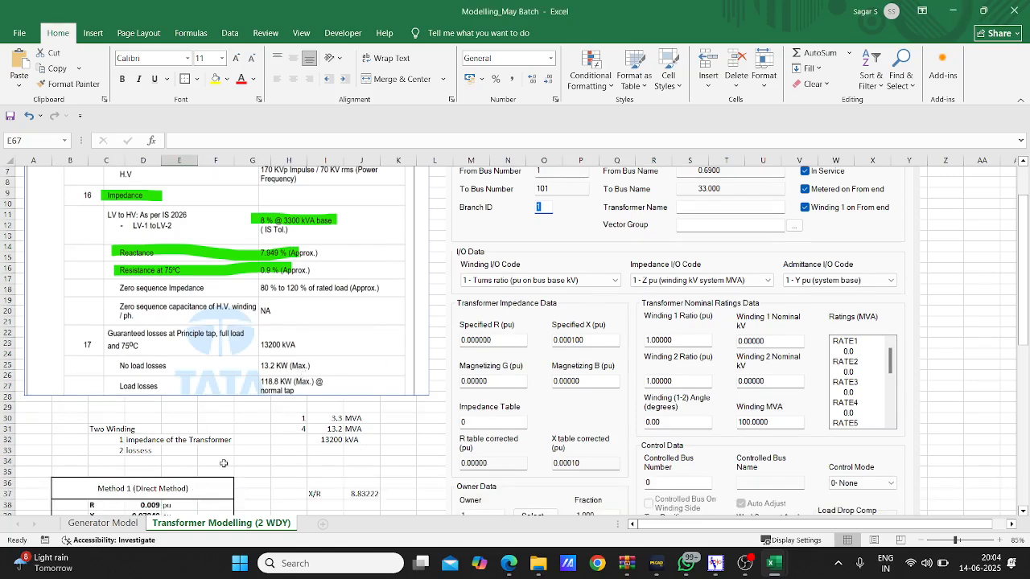
scroll(213, 487, "down", 15)
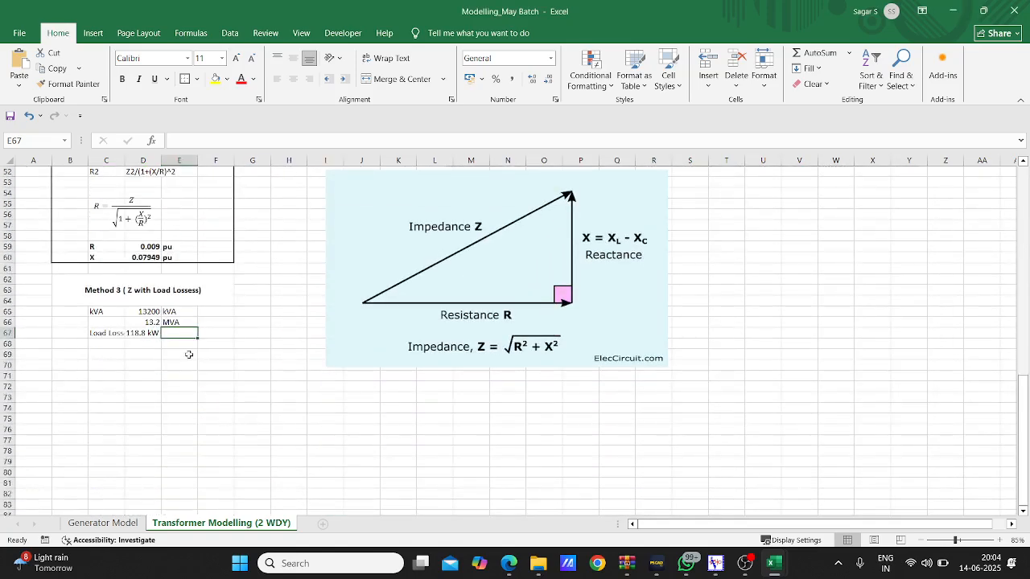
left_click(152, 333)
type("118")
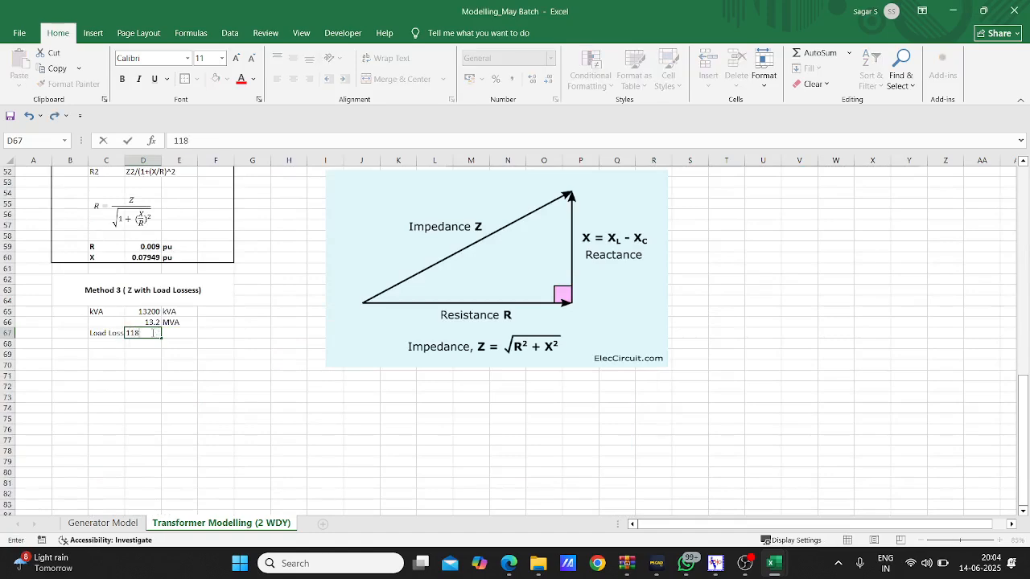
key("Tab")
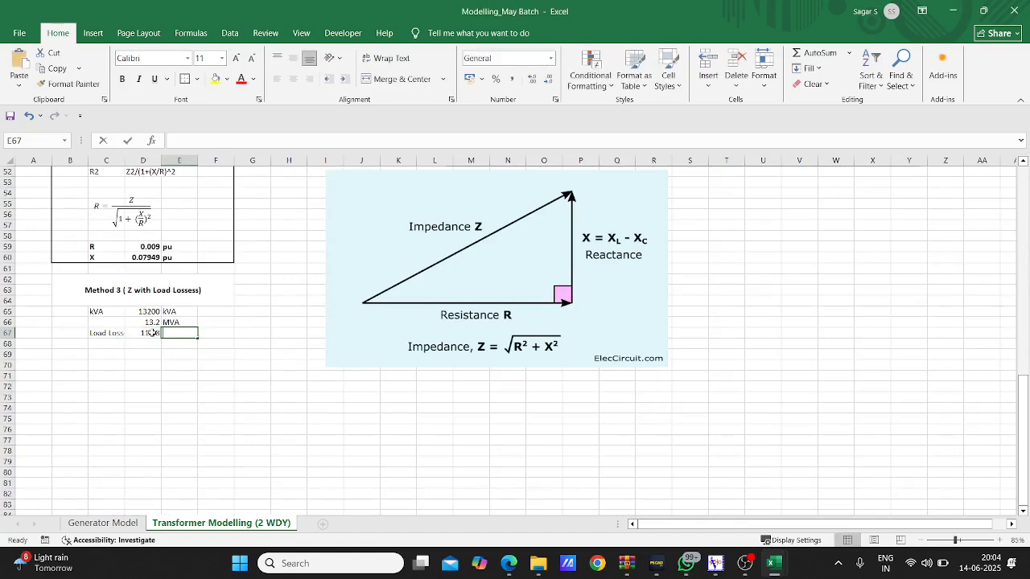
type("kW")
Write the resistance formula in row 69 as label R in C69 and the text "Total Losses (MW)/ MVA" in D69.
left_click(102, 355)
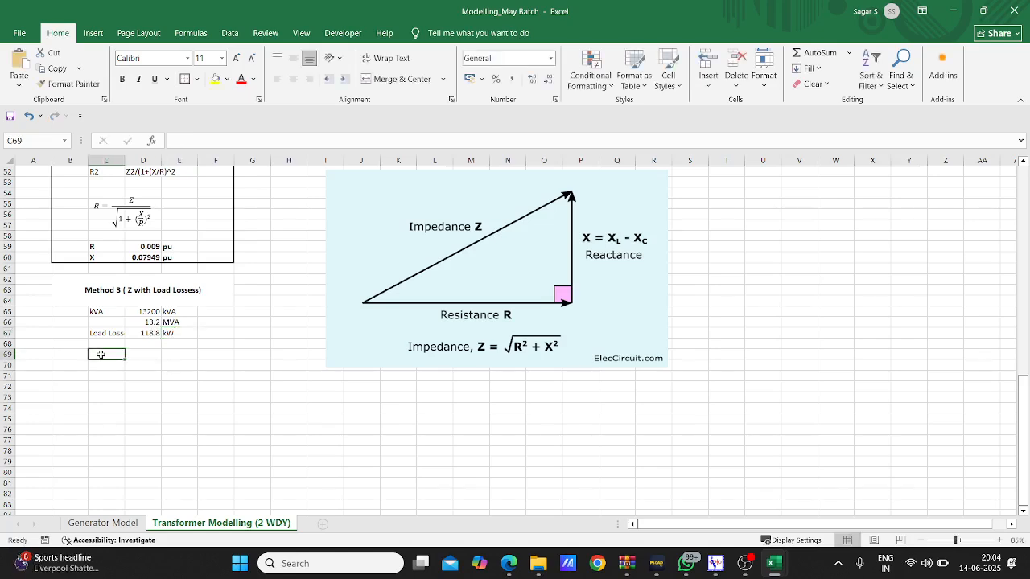
type("R")
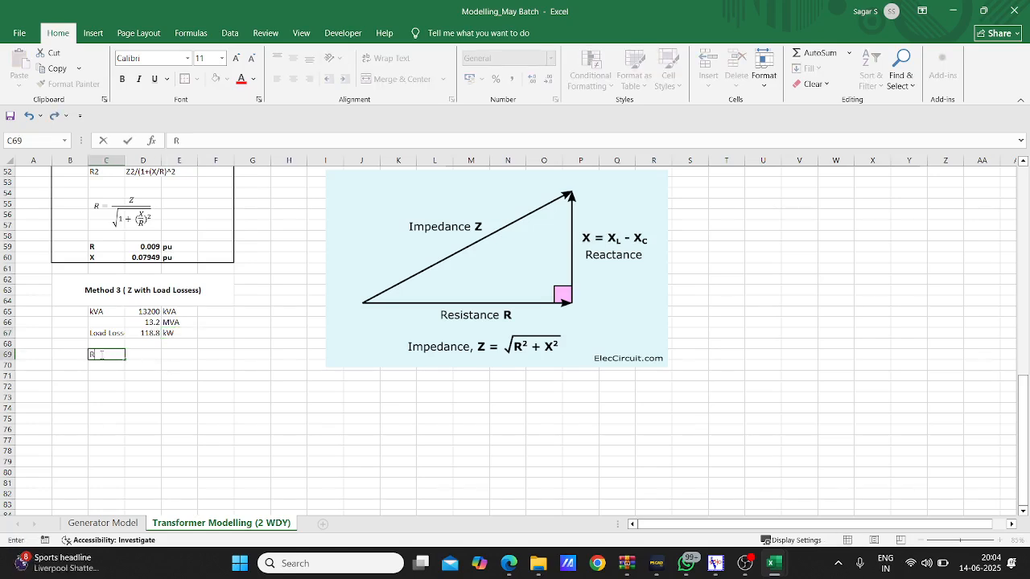
key("Tab")
type("Total Loa")
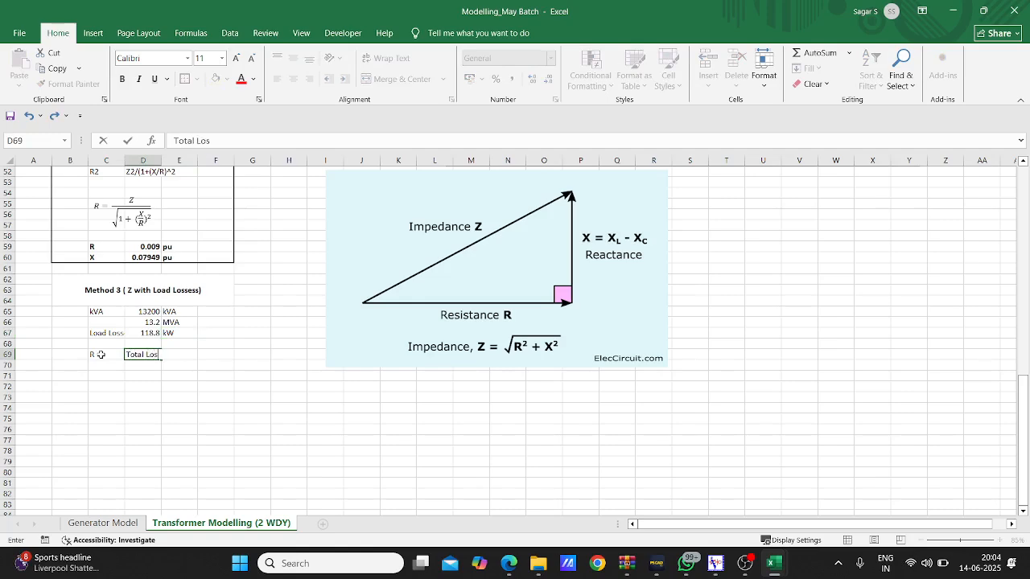
type("sses")
key("Up")
type("(")
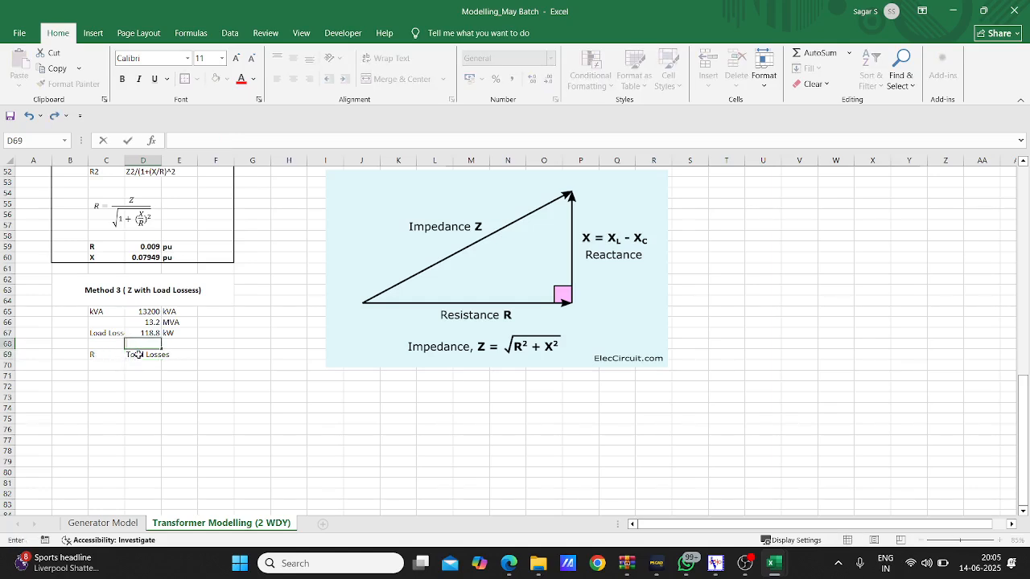
left_click(129, 356)
left_click(253, 143)
type("(MW")
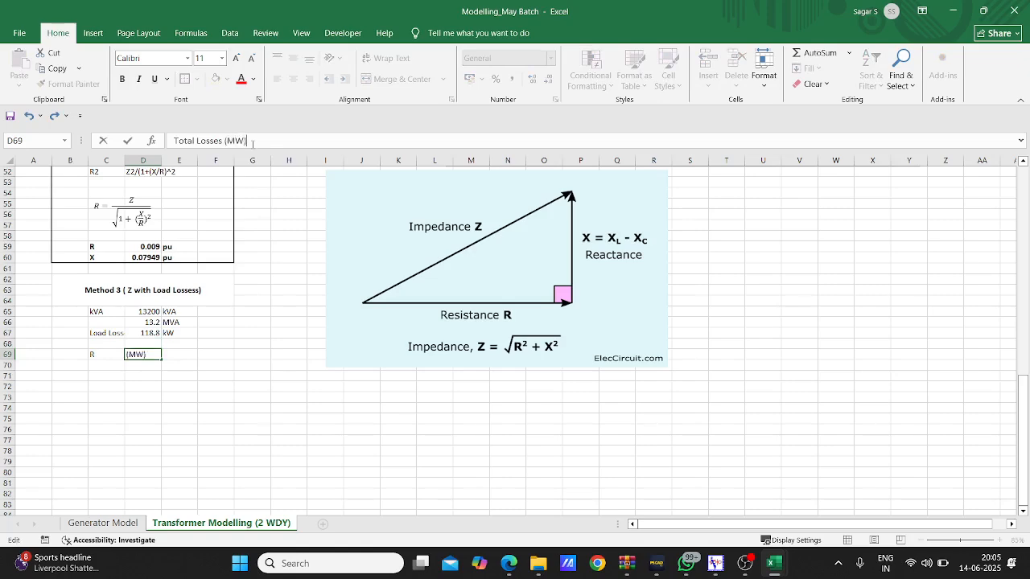
type(")/ MVA")
left_click(236, 348)
Label C71 as R and calculate the per-unit resistance in D71 with the formula =(D67*10^-3)/D66.
left_click(108, 376)
type("R")
key("Tab")
type("=")
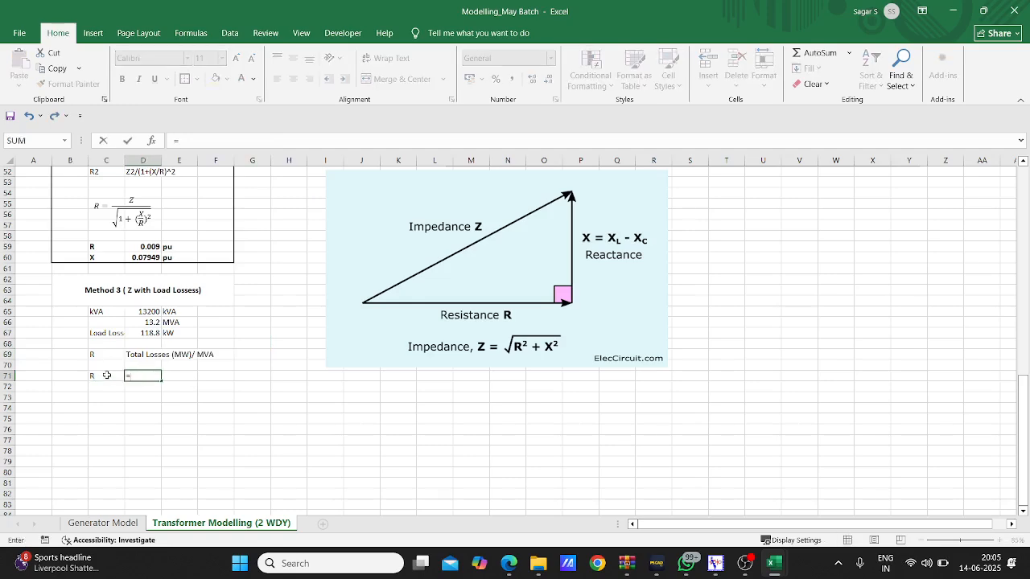
left_click(152, 334)
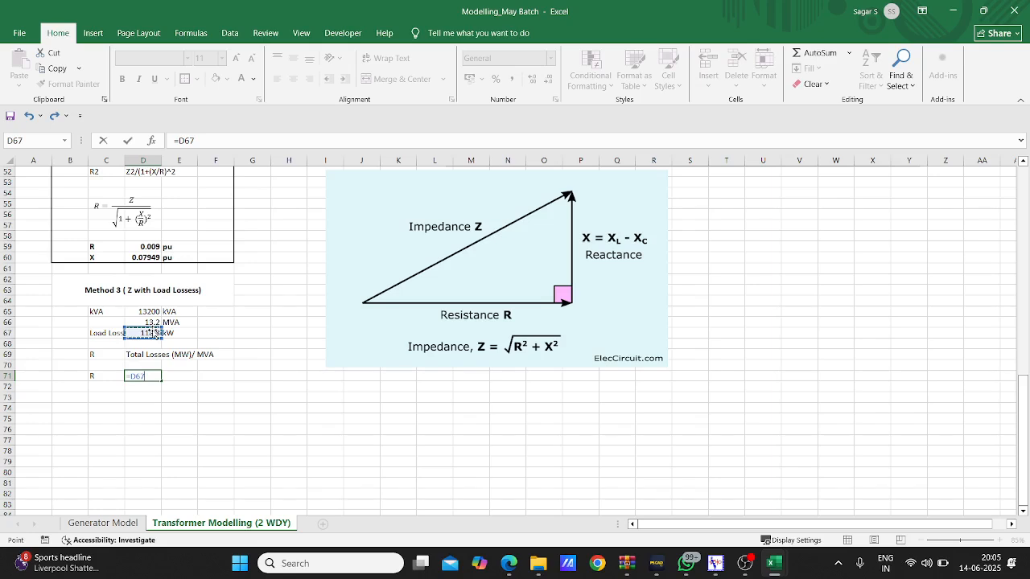
type("*")
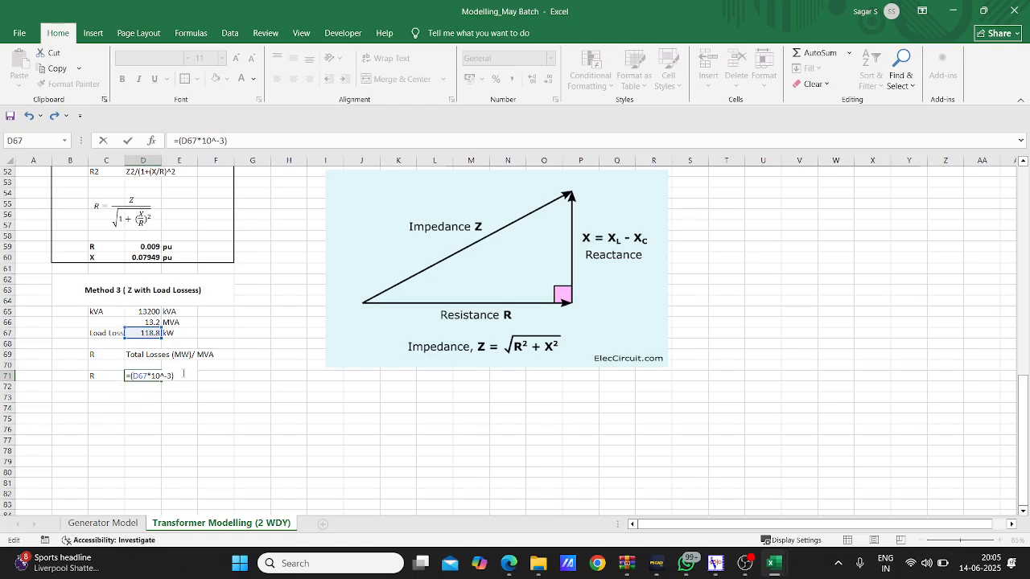
type("/")
left_click(155, 323)
key("Return")
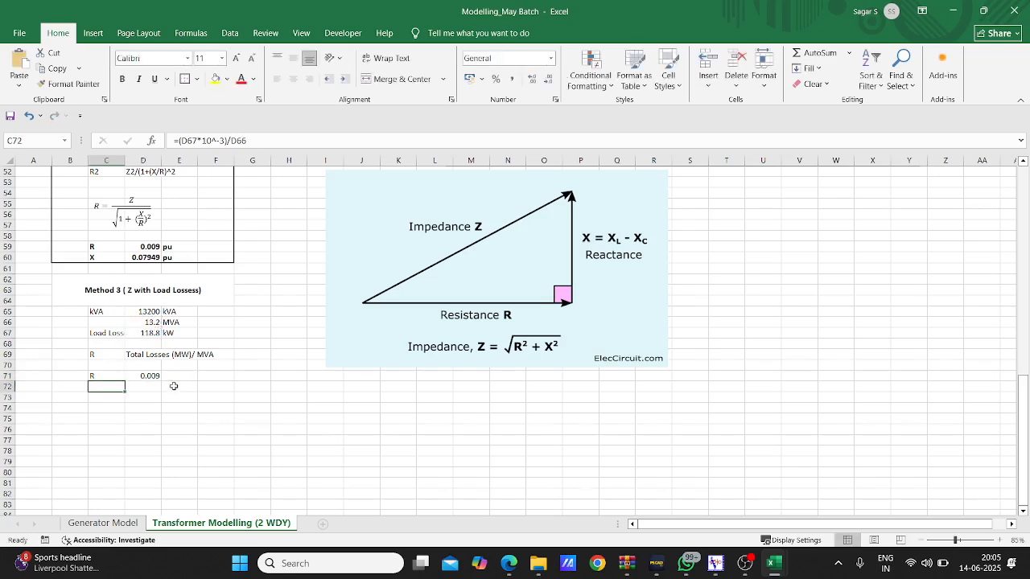
Compare the Method 3 resistance with the Method 2 resistance in D59, and label C72 as X.
left_click(150, 376)
scroll(51, 380, "up", 2)
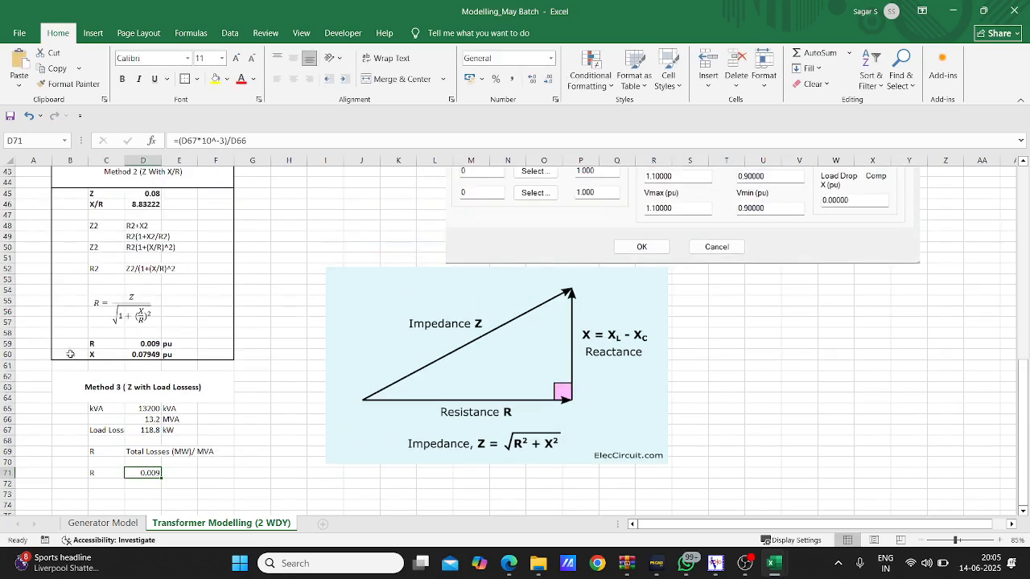
left_click(133, 345)
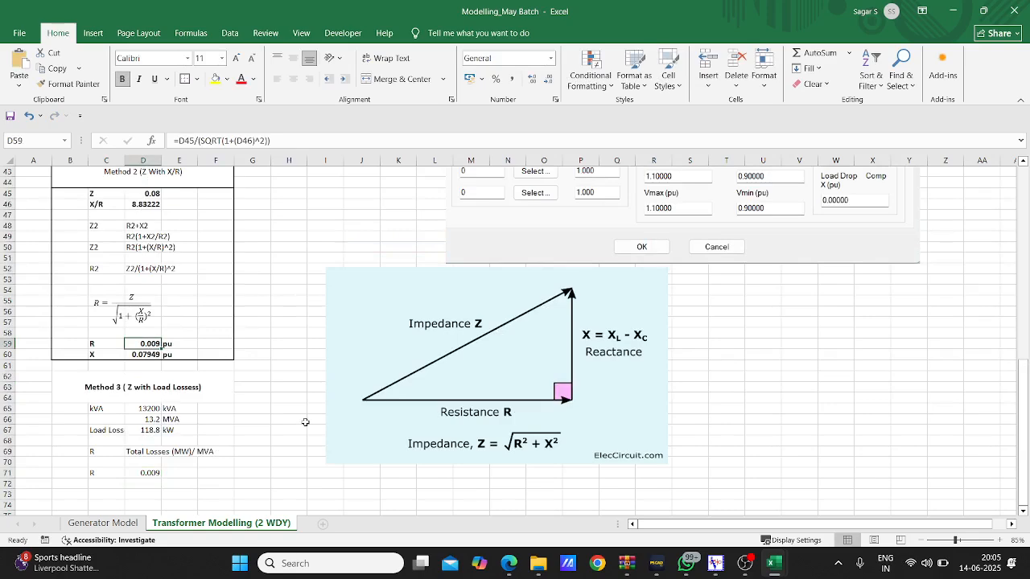
scroll(202, 367, "down", 1)
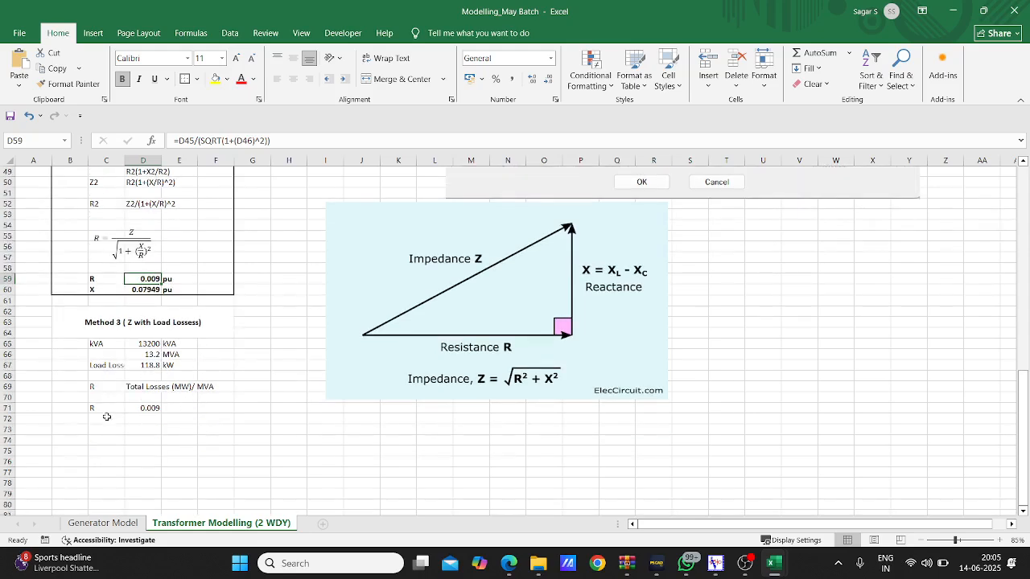
left_click(107, 420)
type("X")
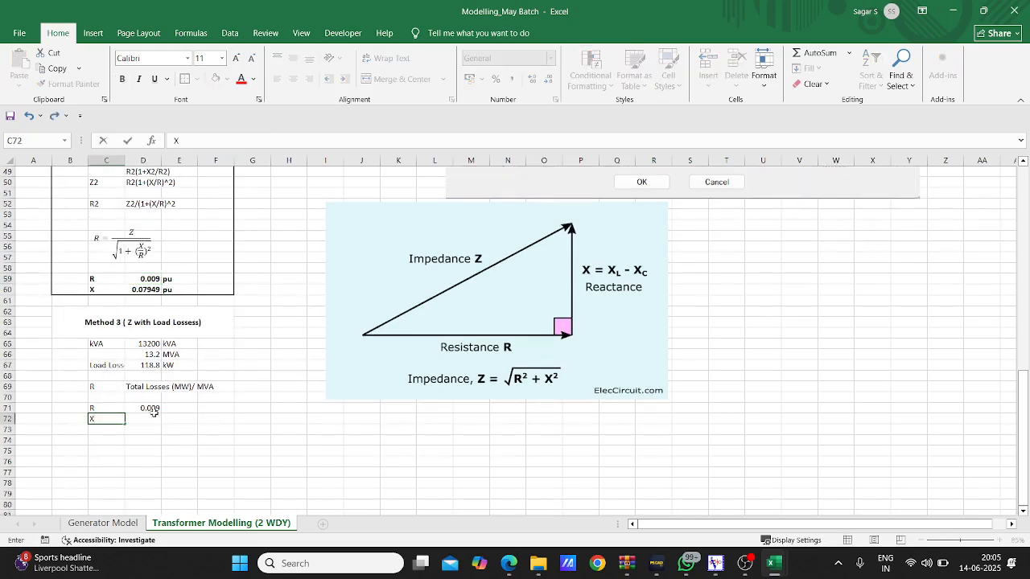
left_click(153, 416)
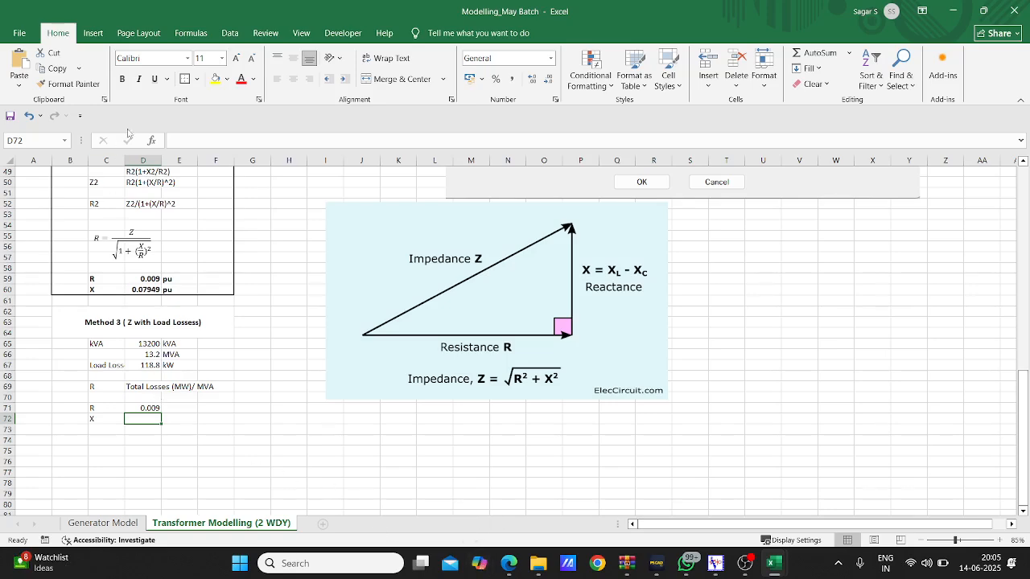
Widen column C to fit the load loss label, and outline the Method 3 block B62:F73 and its heading with borders.
left_click_drag(125, 160, 137, 160)
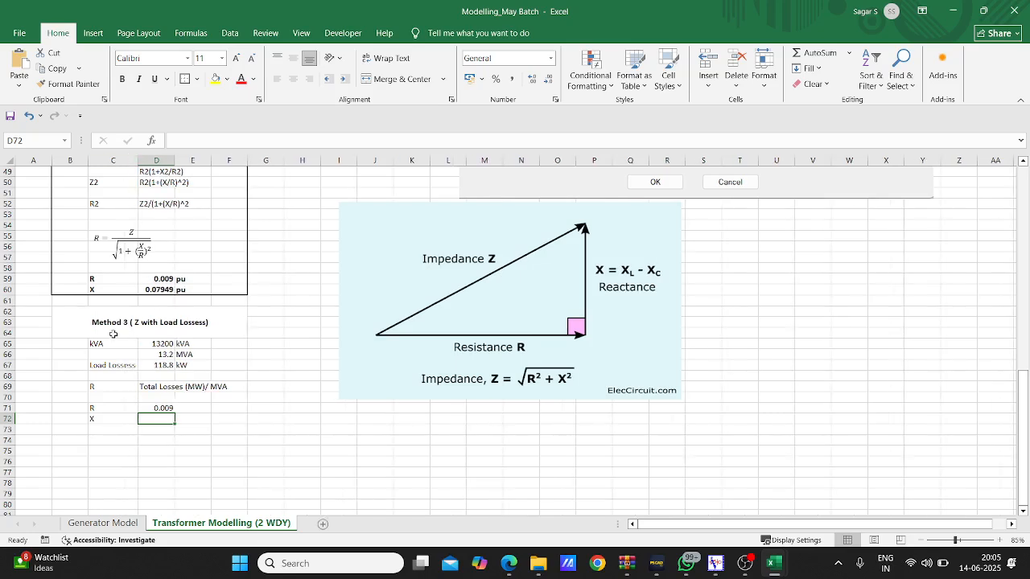
left_click_drag(77, 322, 80, 425)
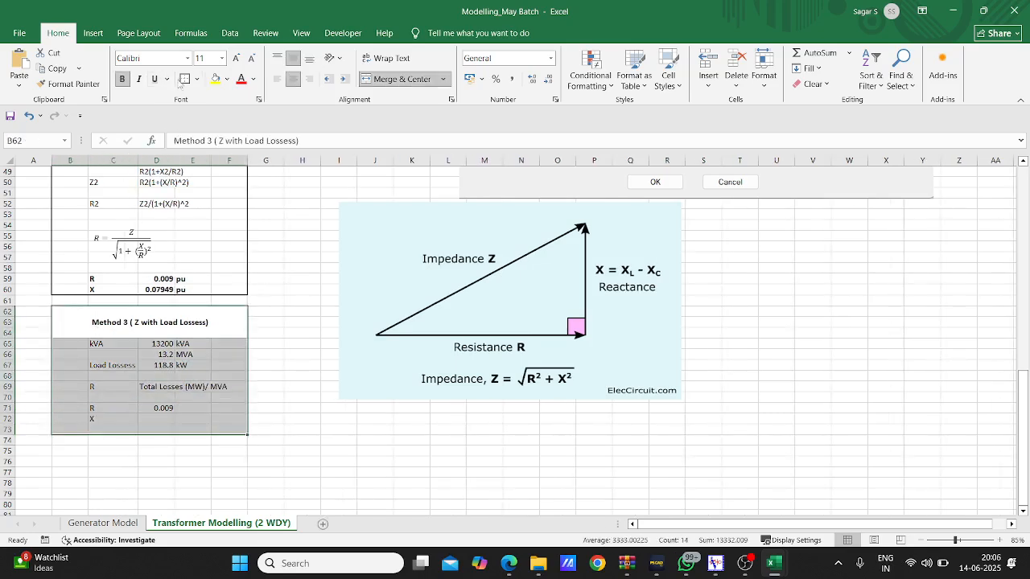
left_click(92, 329)
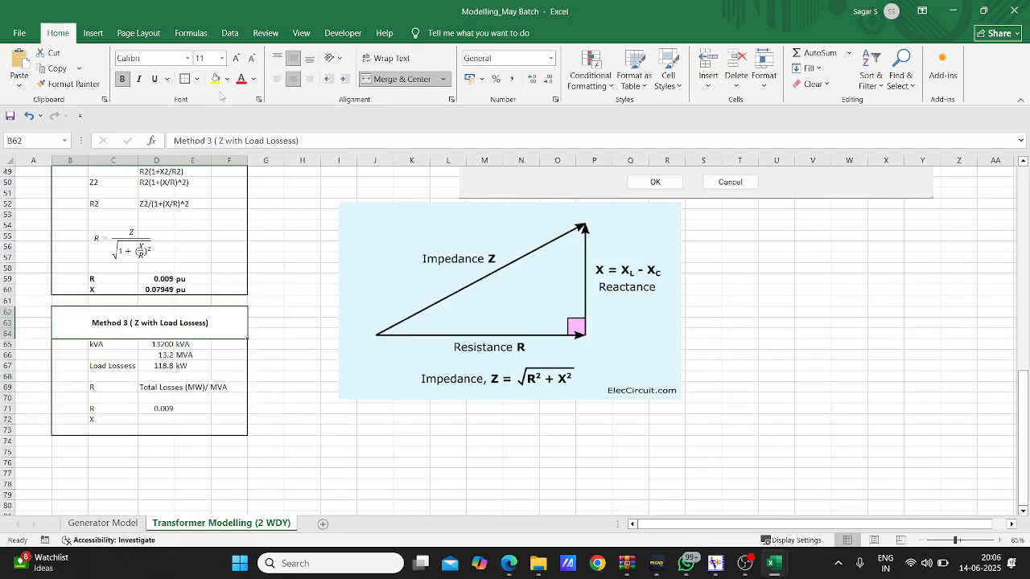
Add the transformer impedance in row 68 with label Z in C68 and the value =8% in D68.
left_click(125, 378)
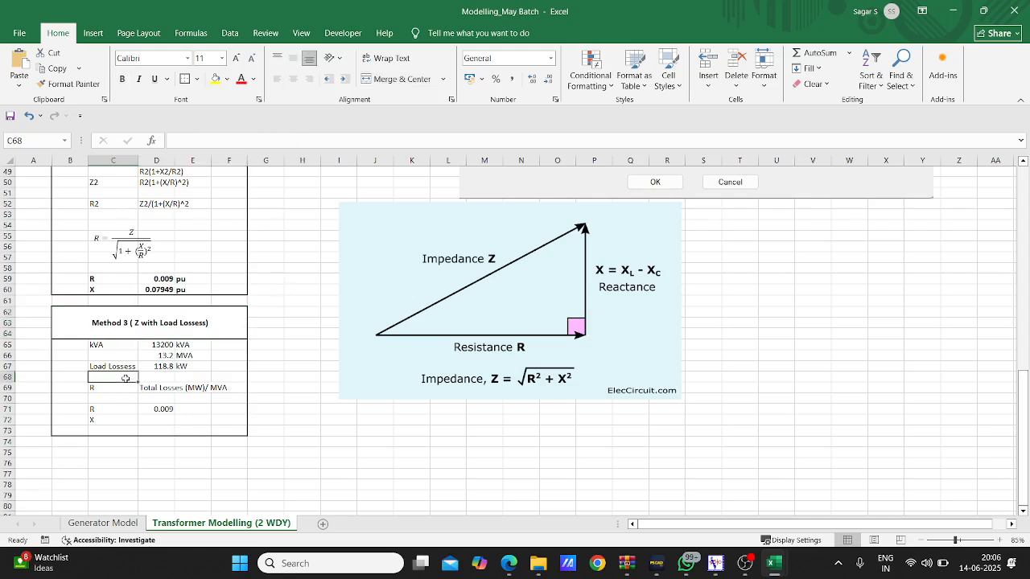
type("Z")
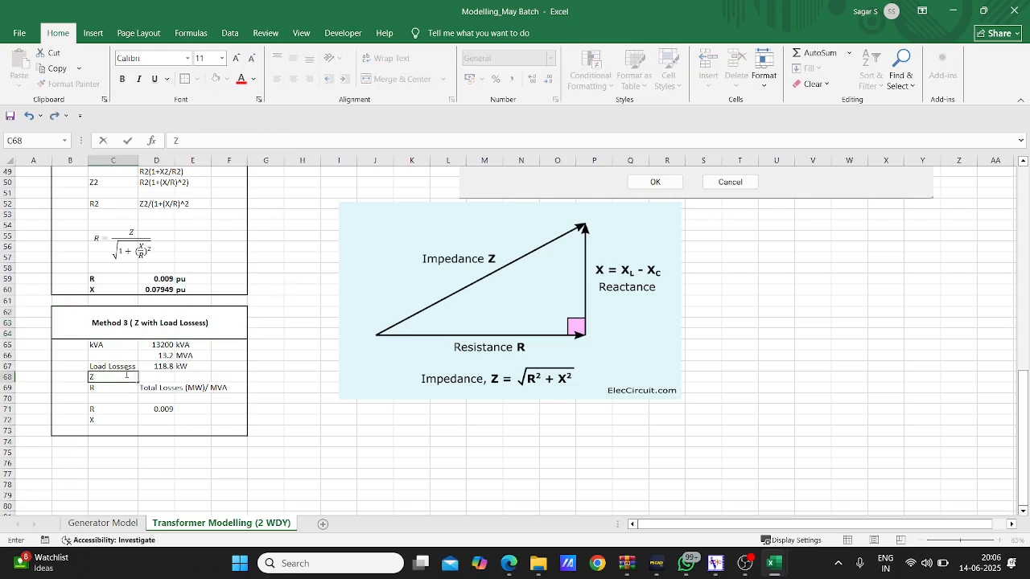
key("Tab")
type("=")
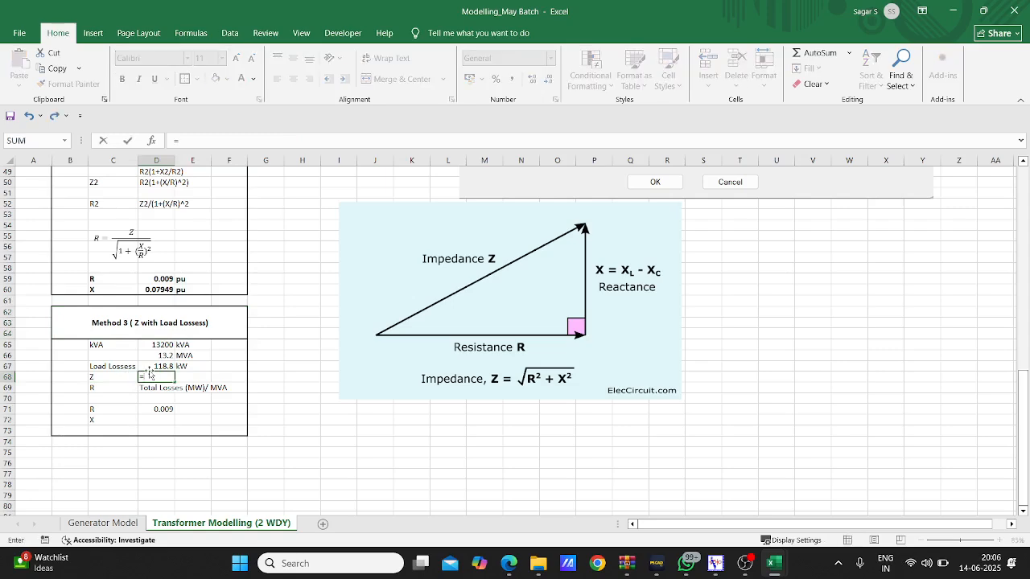
type("8%")
key("Return")
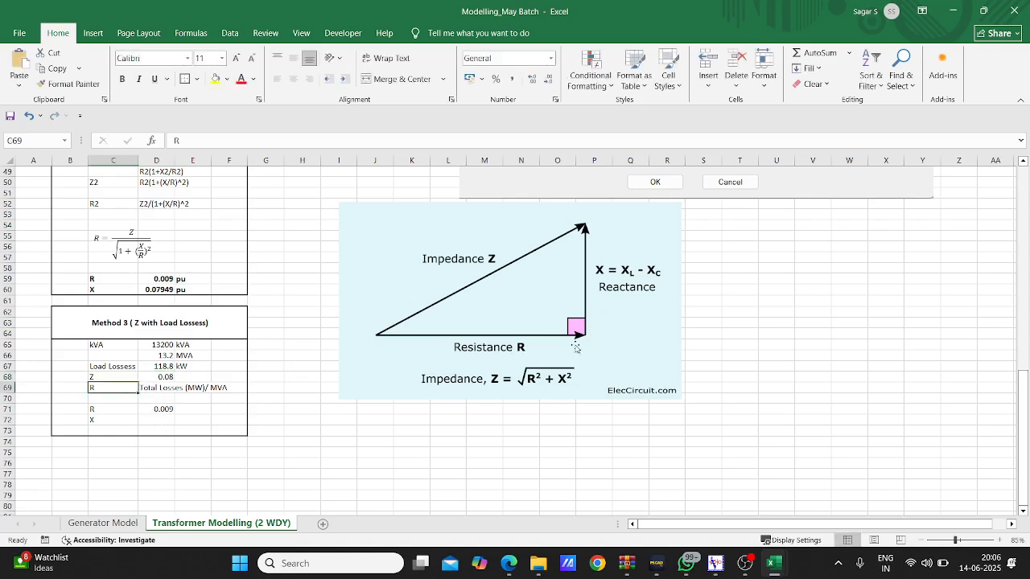
Calculate the Method 3 reactance in D72 with the formula =SQRT(D68^2-D71^2).
left_click(495, 383)
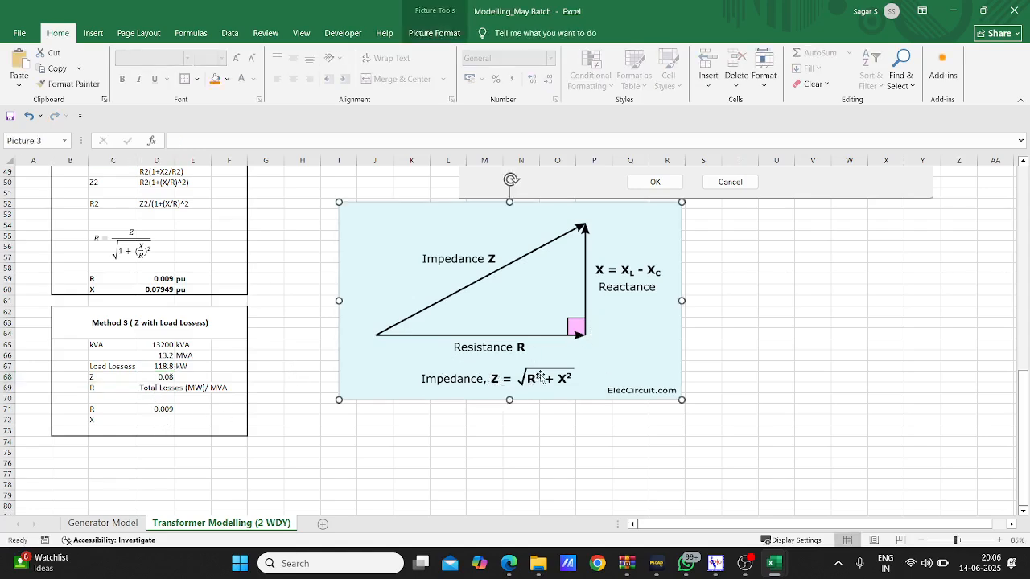
left_click(157, 420)
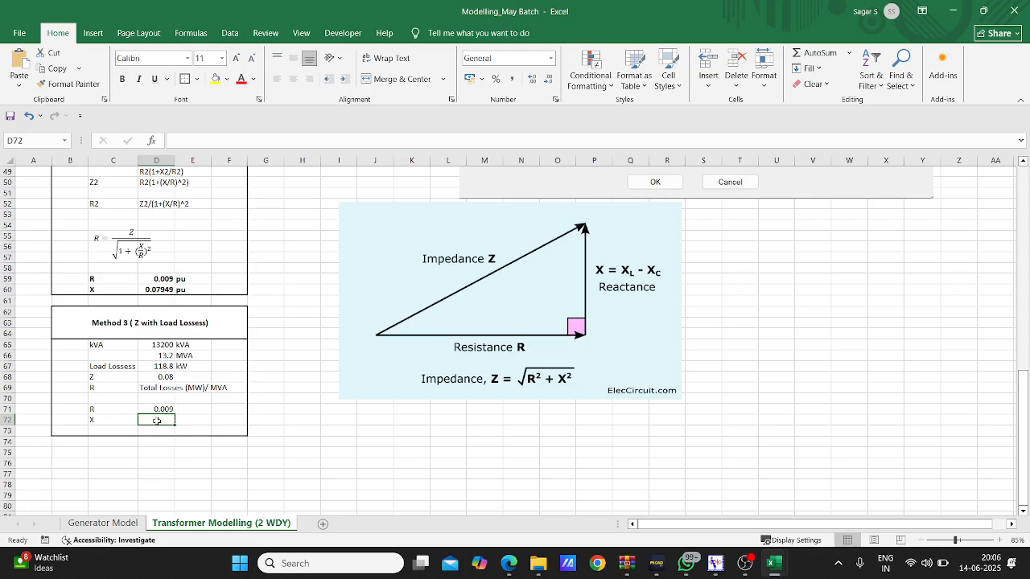
type("=sq")
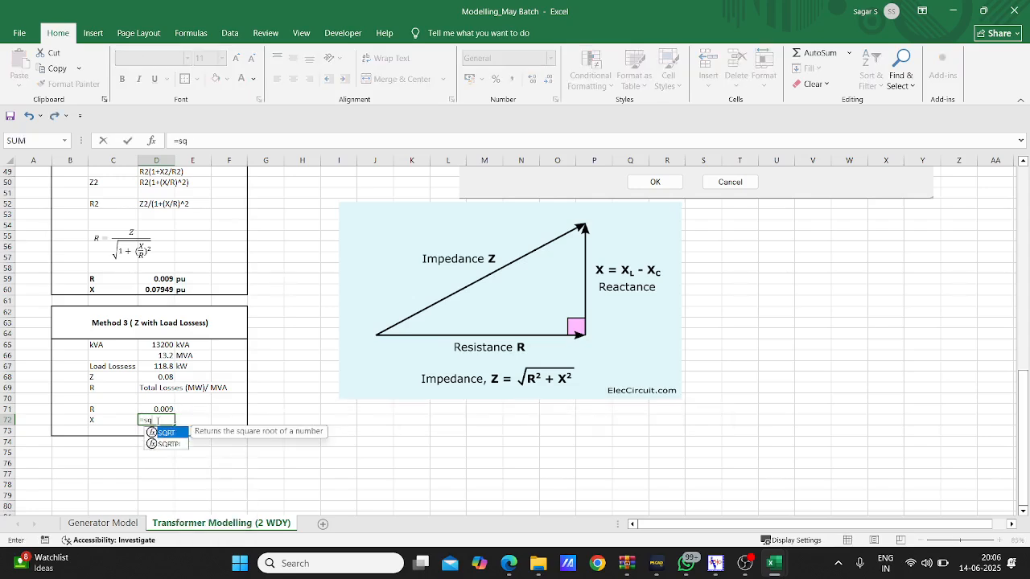
type("rt(")
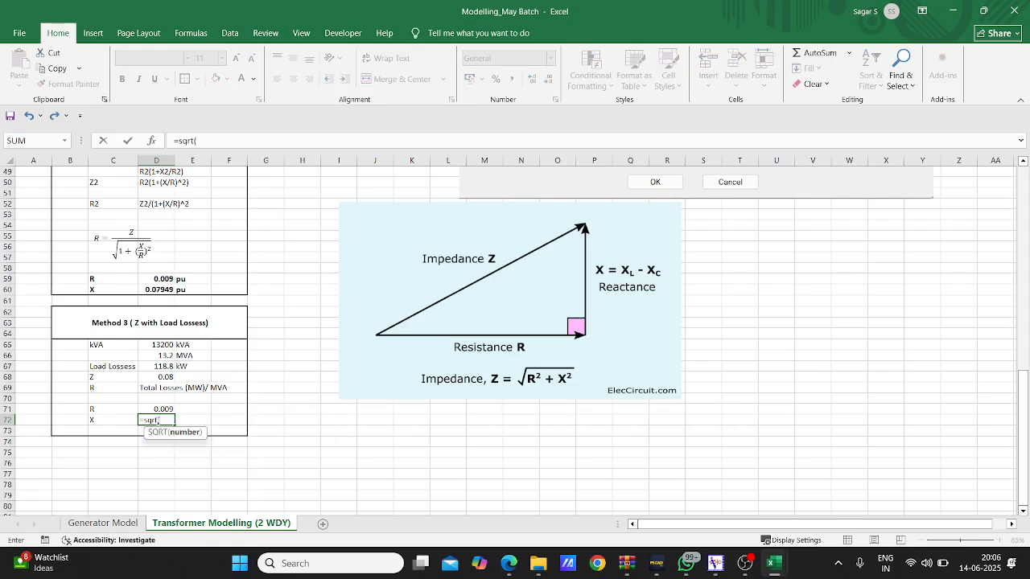
left_click(163, 376)
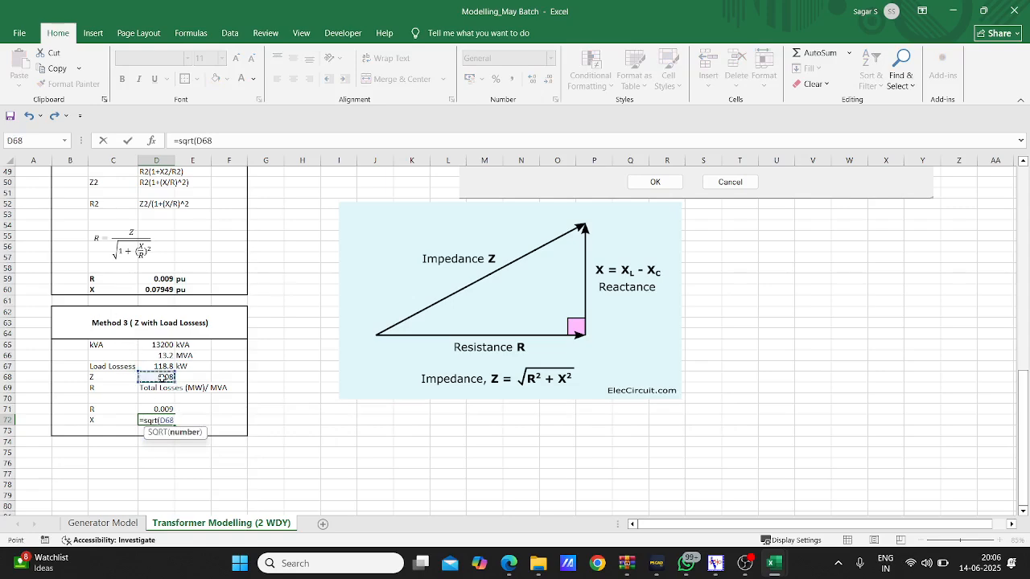
type("^2-")
left_click(165, 409)
type("^2)")
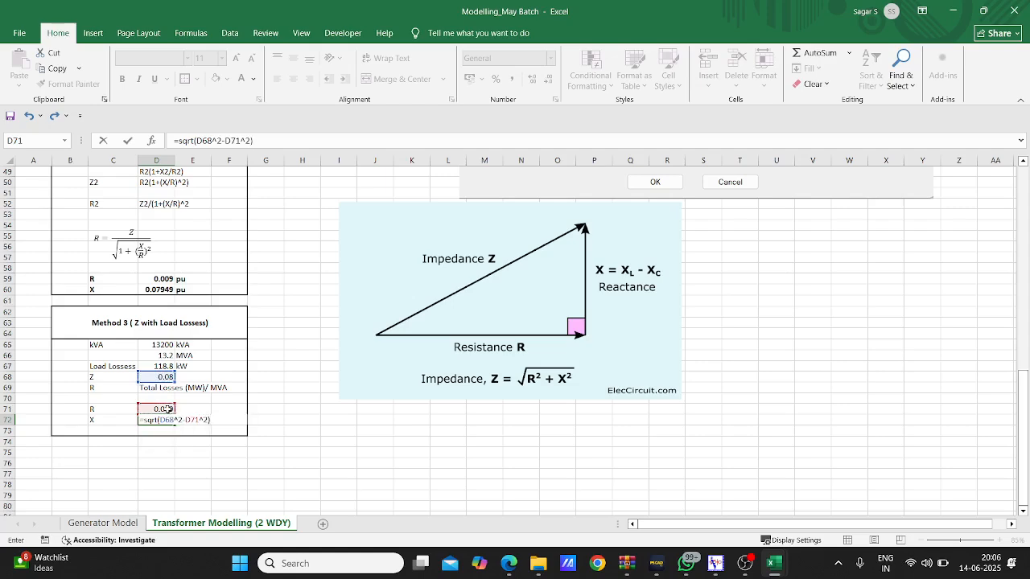
key("Return")
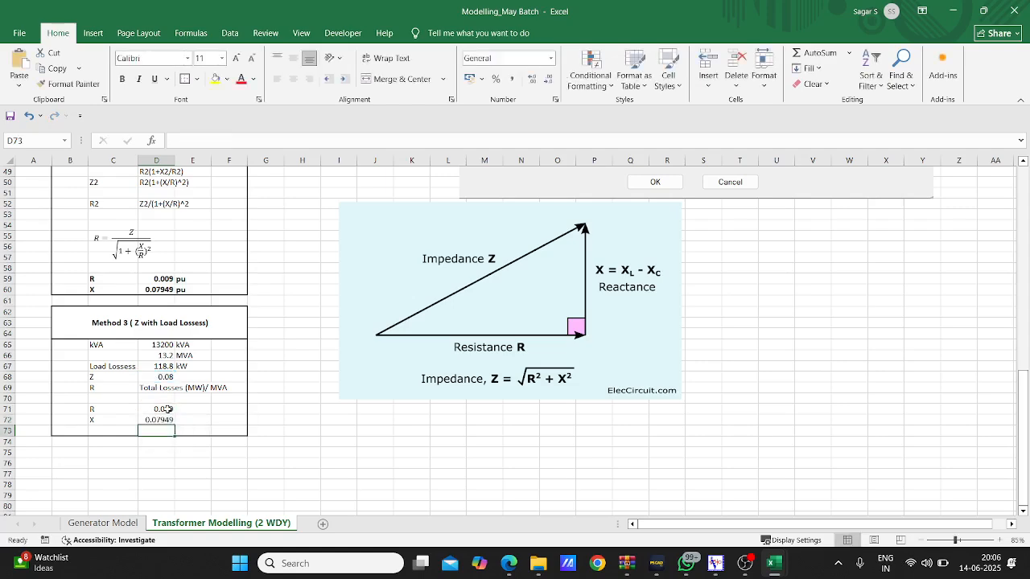
Add the unit pu beside the Method 3 R and X values in E71 and E72.
left_click(178, 409)
type("pu")
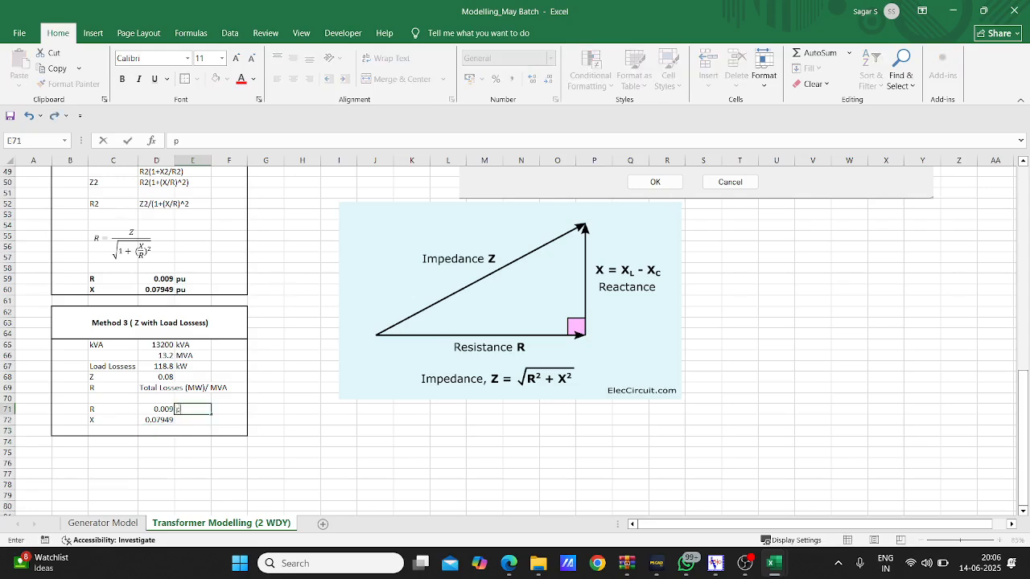
left_click(195, 420)
type("pu")
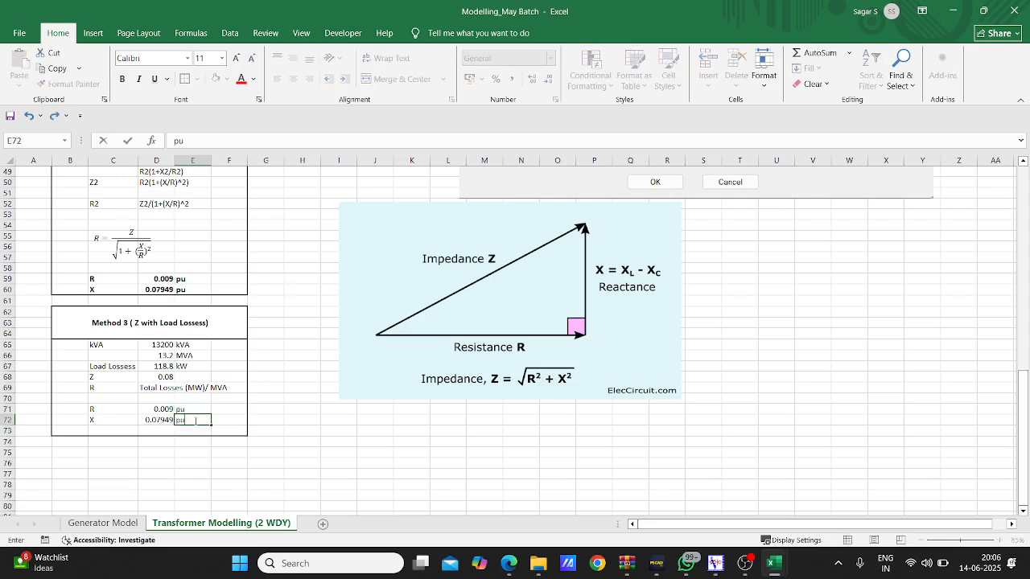
left_click(261, 432)
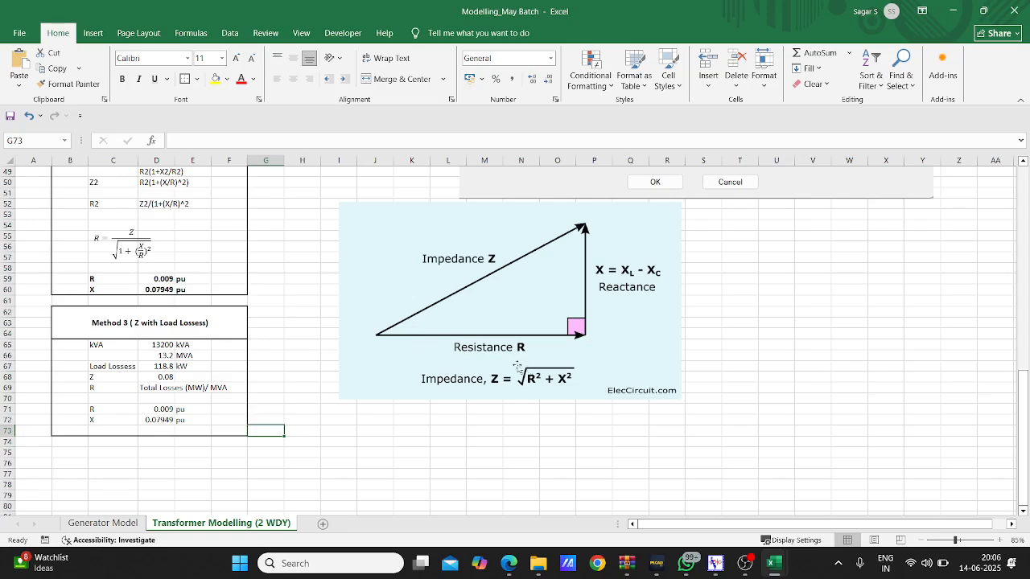
Merge and center the range B76:G81 below the Method 3 block as a notes area.
scroll(295, 394, "up", 8)
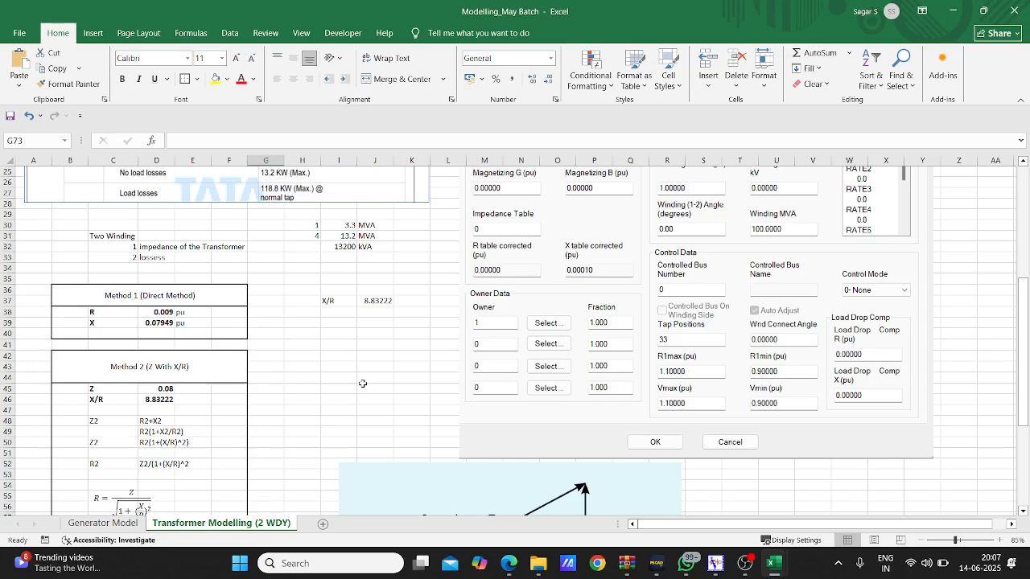
scroll(414, 320, "down", 7)
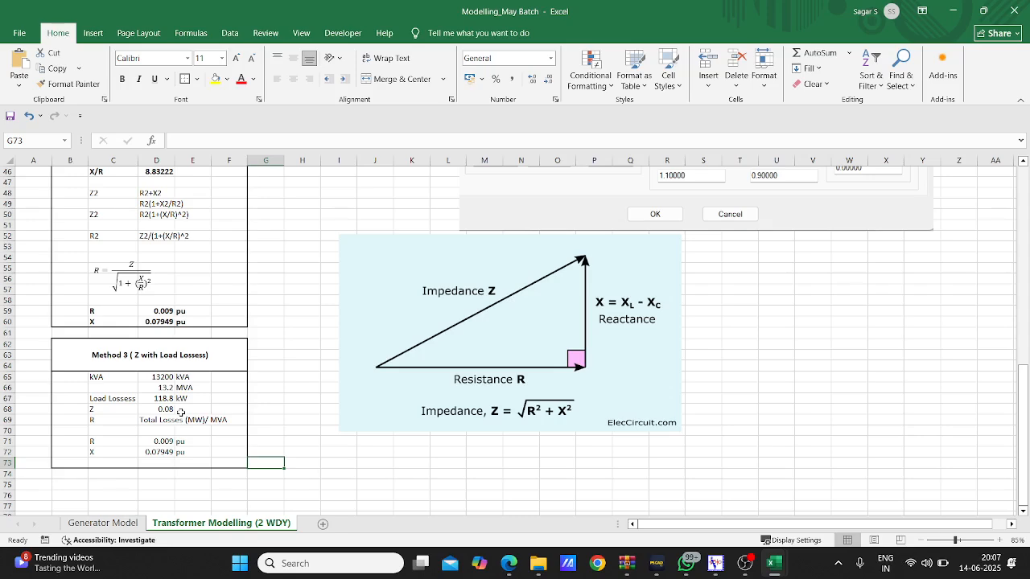
scroll(182, 412, "up", 10)
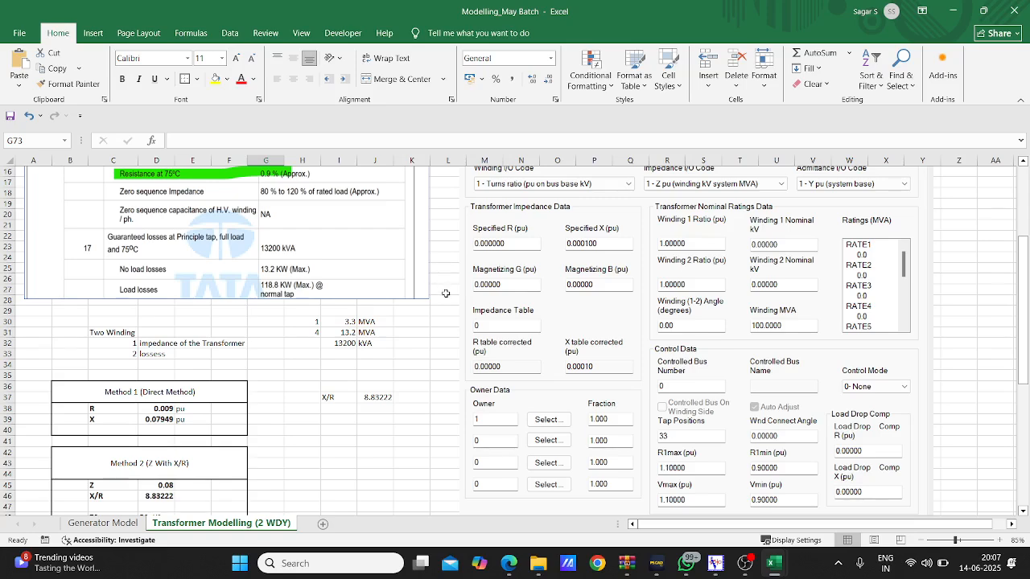
scroll(446, 294, "down", 3)
scroll(256, 309, "down", 12)
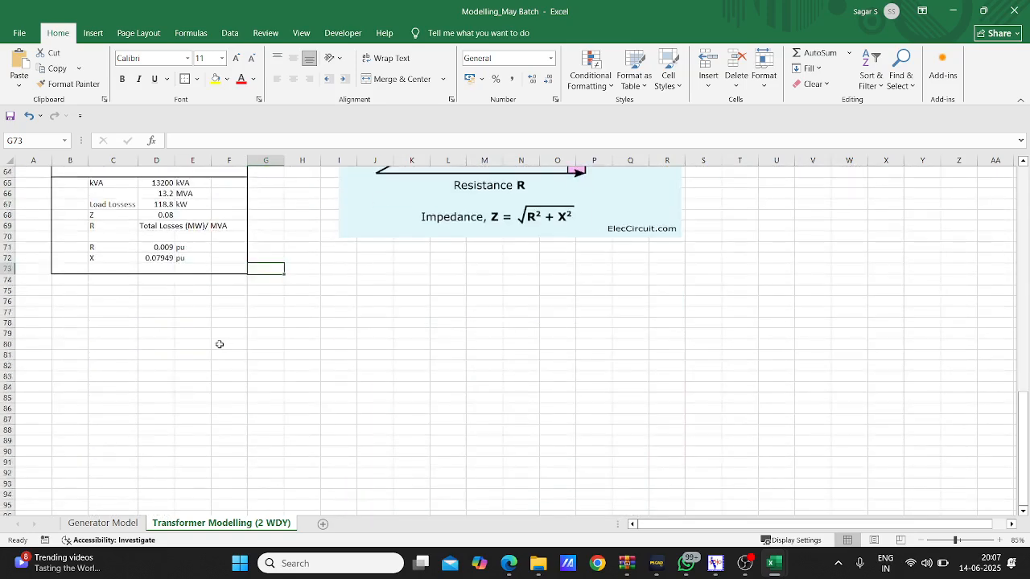
left_click_drag(85, 301, 265, 356)
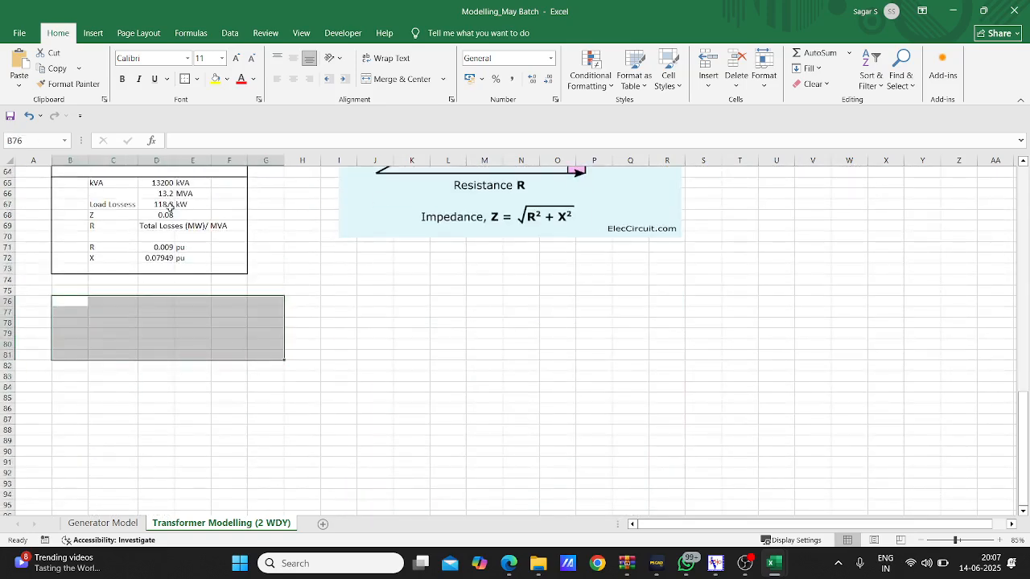
left_click(390, 85)
Enter the note "1. We need a R and X Values (Z& X/R or Z & load Loss)" in the merged cell and middle-align it vertically.
double_click(147, 311)
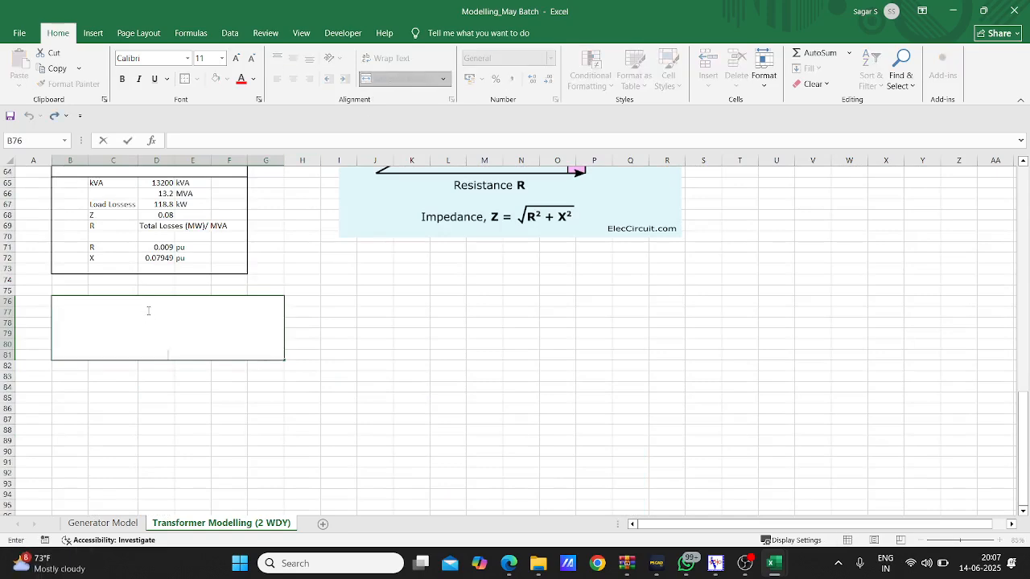
type("1.")
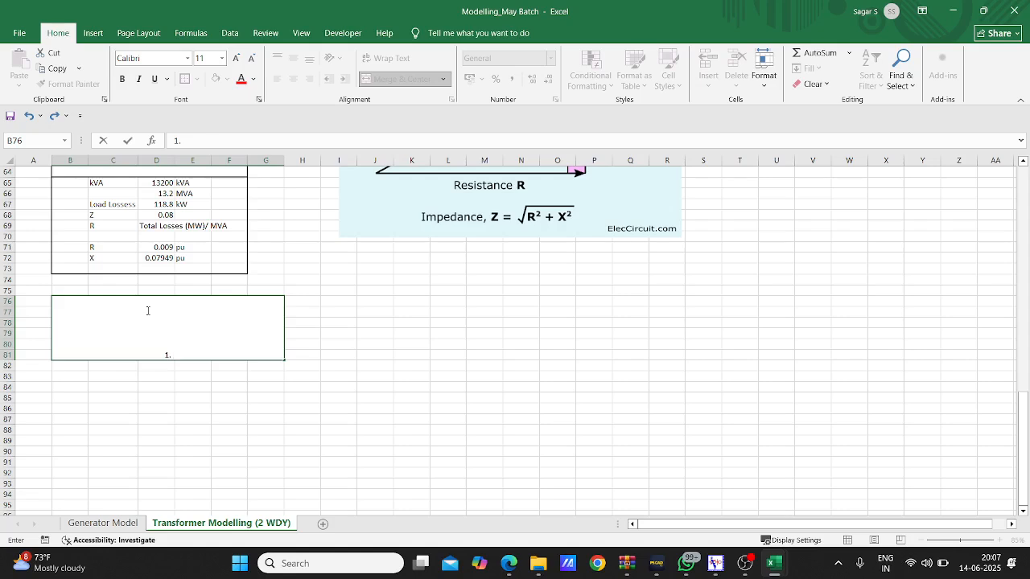
type(" We need a ")
type("Direc")
key("BackSpace")
key("BackSpace")
key("BackSpace")
key("BackSpace")
key("BackSpace")
type("R and X Values")
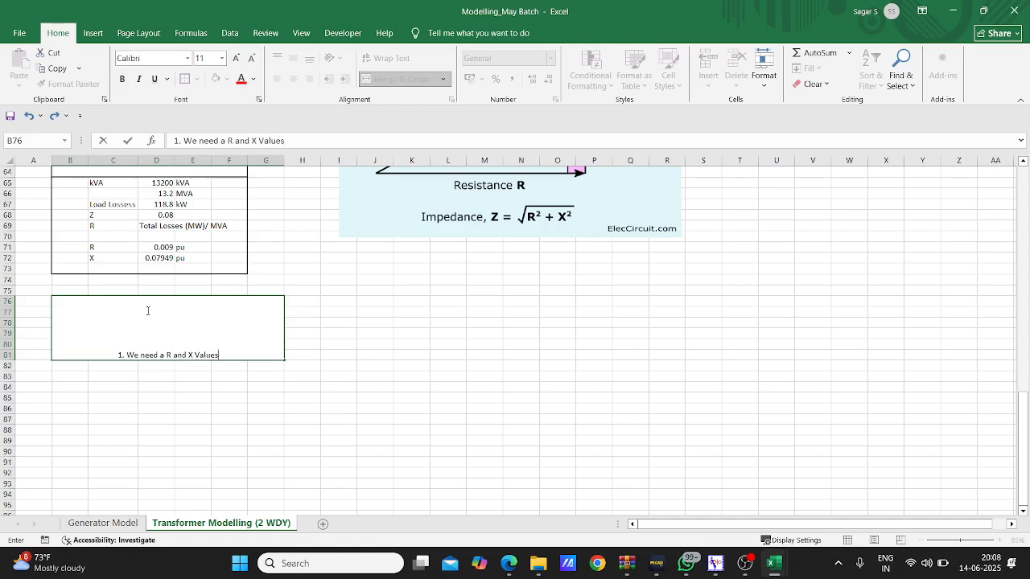
type(" (Z")
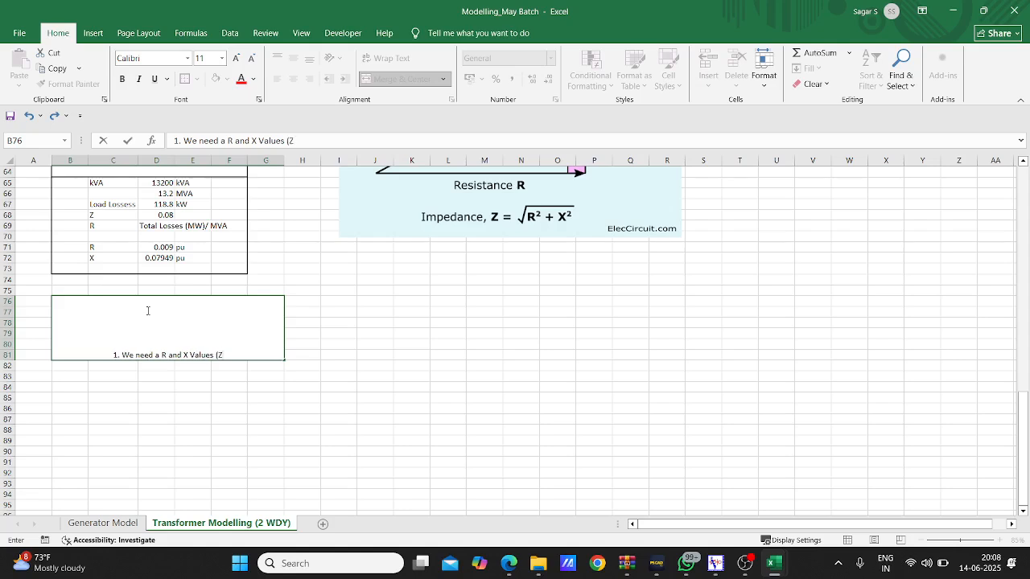
type("& X")
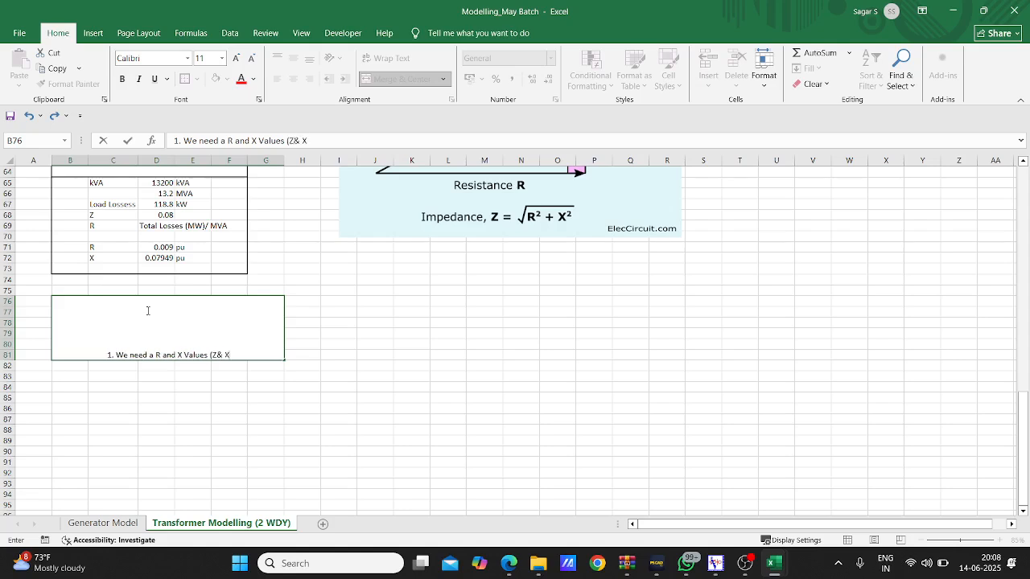
type("/R or")
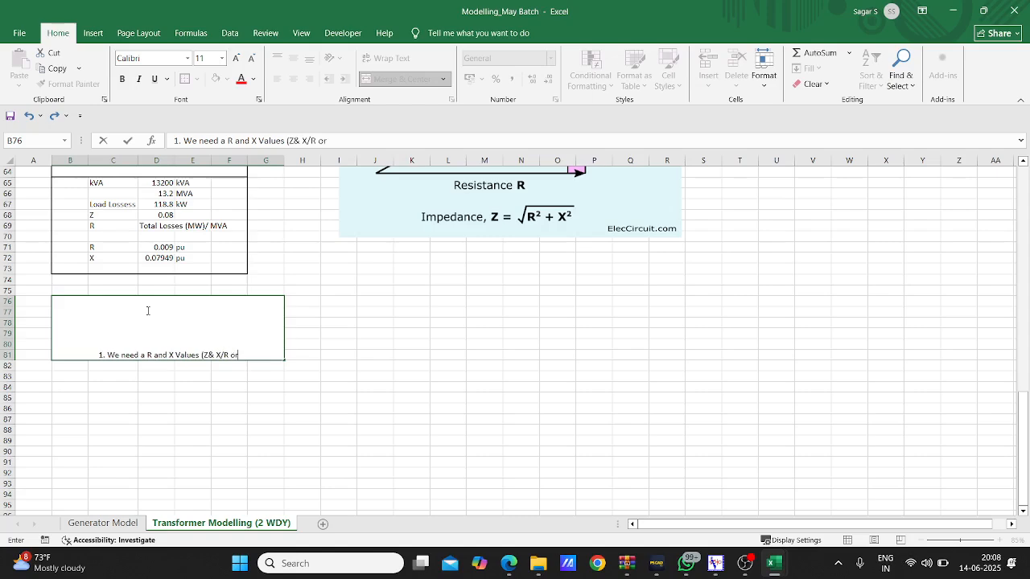
type(" Z & load Loss)")
left_click(413, 351)
left_click(231, 336)
left_click(293, 58)
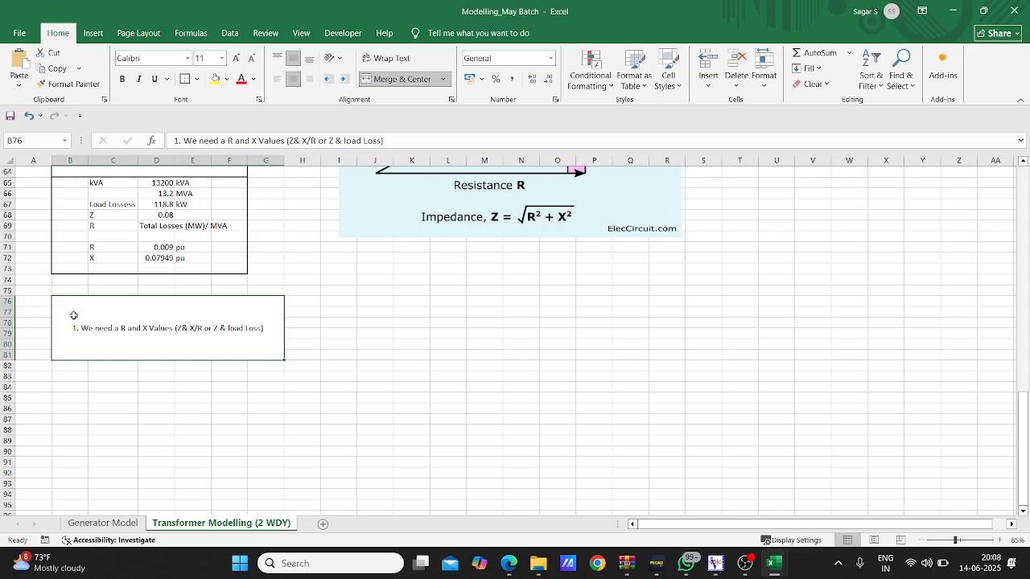
Add a second line to the note in B76 reading "2. Z is calculated as per the Winding MVA base".
scroll(285, 314, "up", 3)
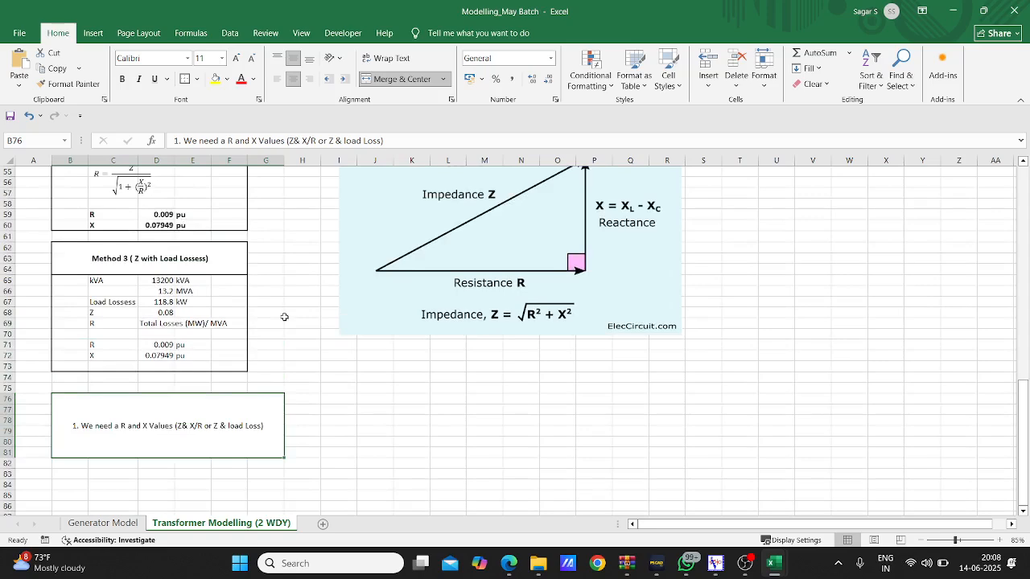
double_click(269, 426)
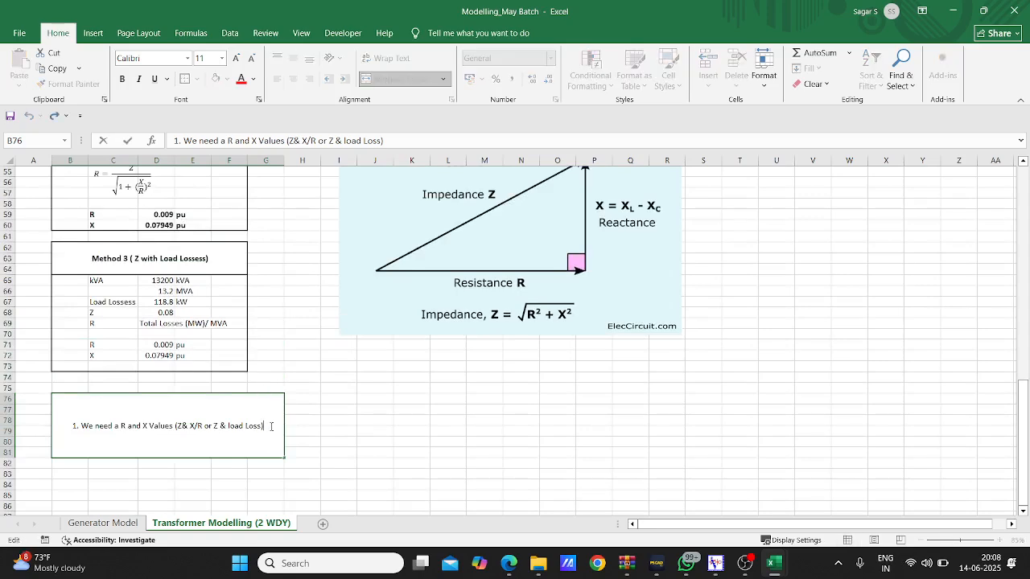
key("alt+Return")
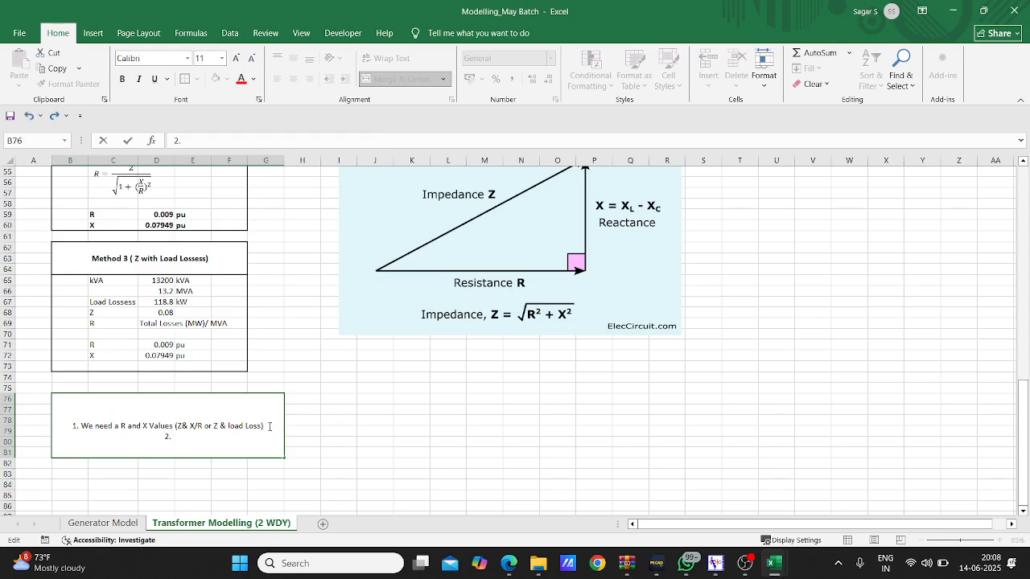
type("2. Z is calcualed")
key("BackSpace")
key("BackSpace")
key("BackSpace")
key("BackSpace")
type("lay")
key("BackSpace")
type("ted as per th")
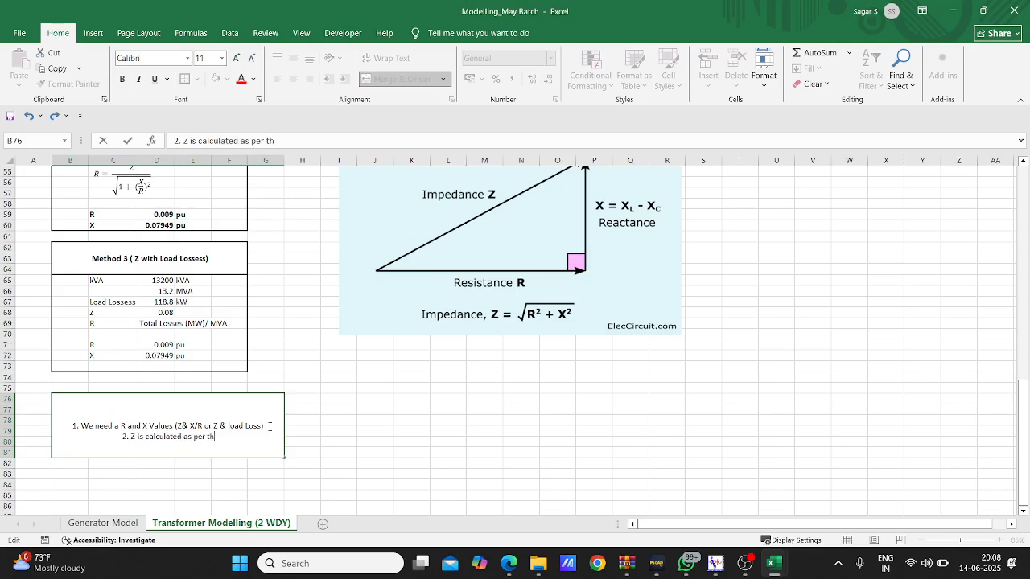
type("e Winding M")
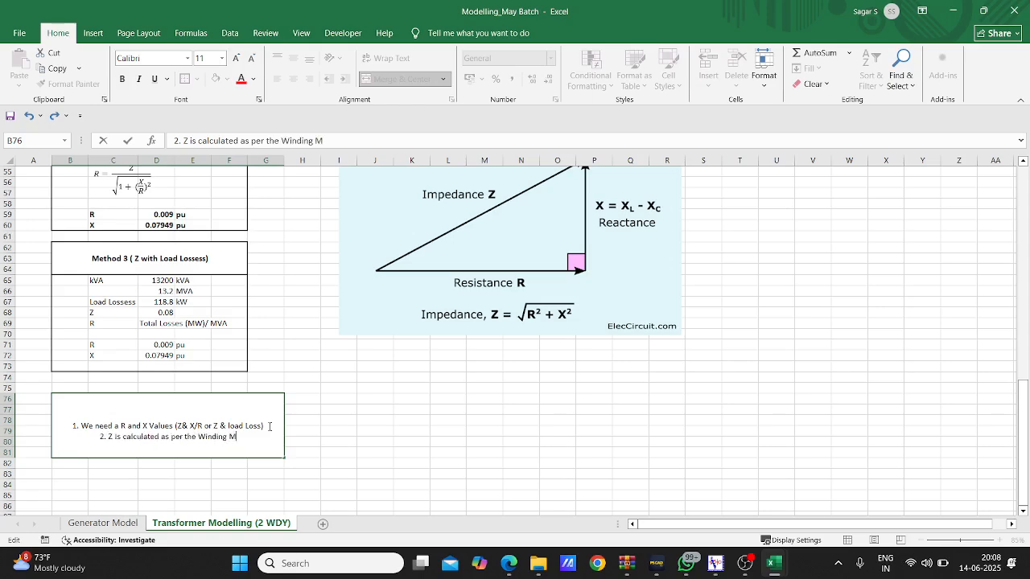
type("VA base")
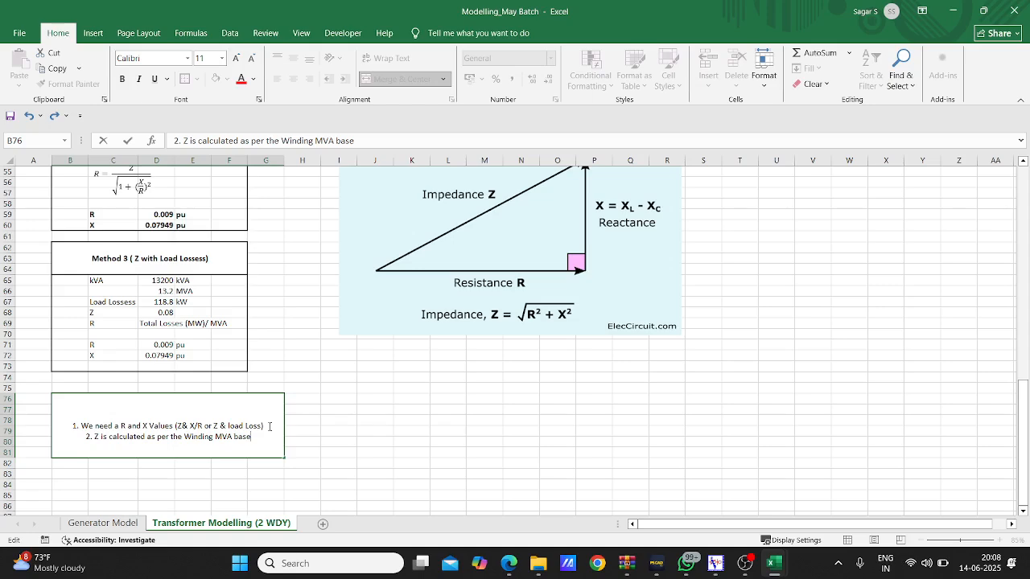
Extend the second note line in B76 with "(Transformer MVA Base) (refer datasheet)".
type(" (")
scroll(327, 255, "up", 18)
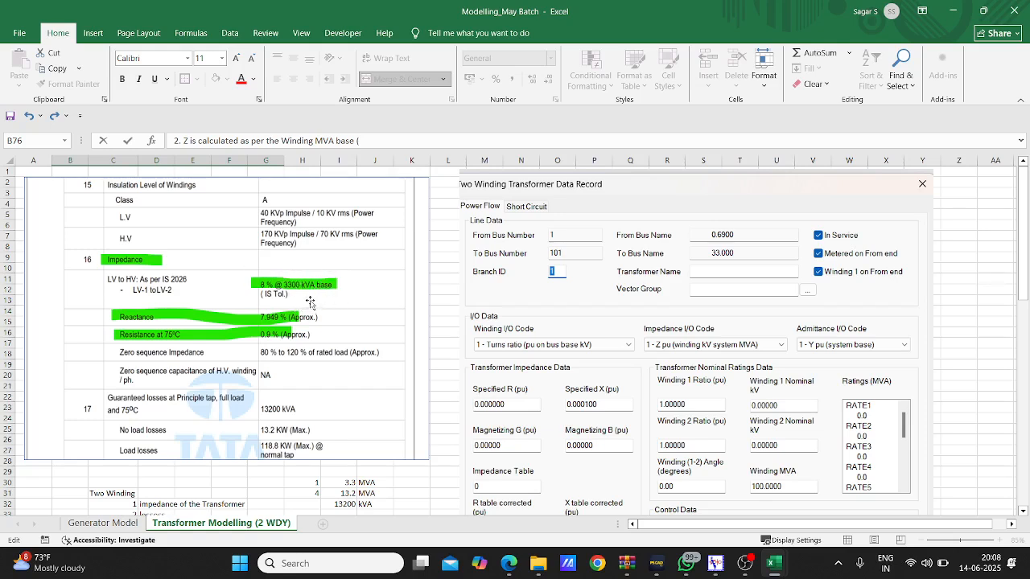
scroll(498, 337, "down", 20)
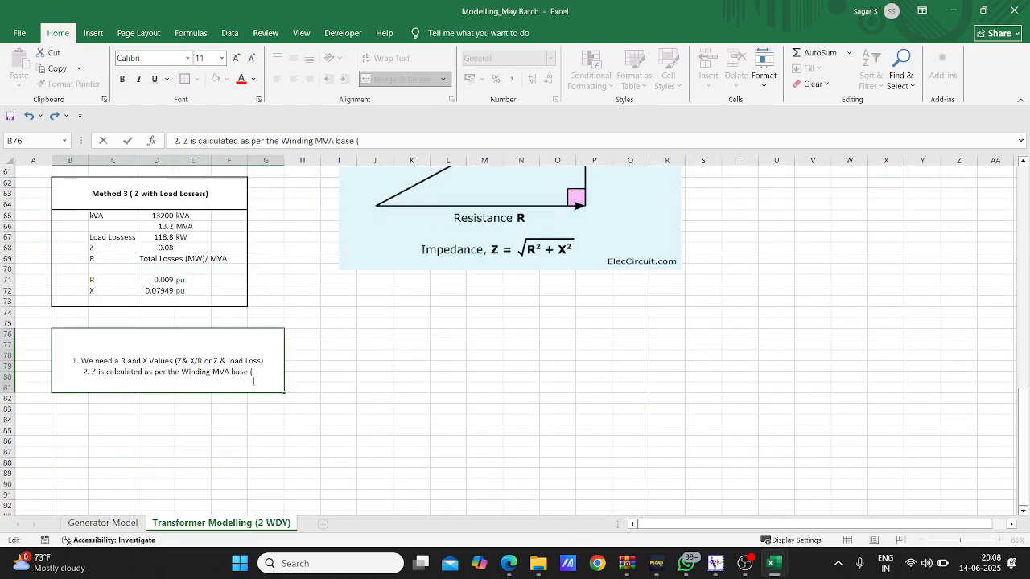
type("Tra")
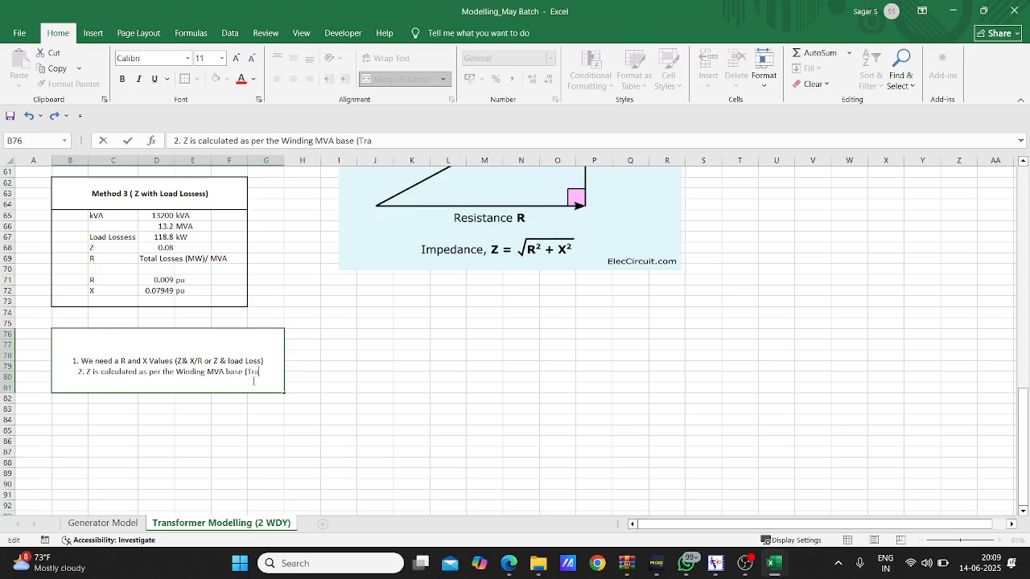
type("nsformer M")
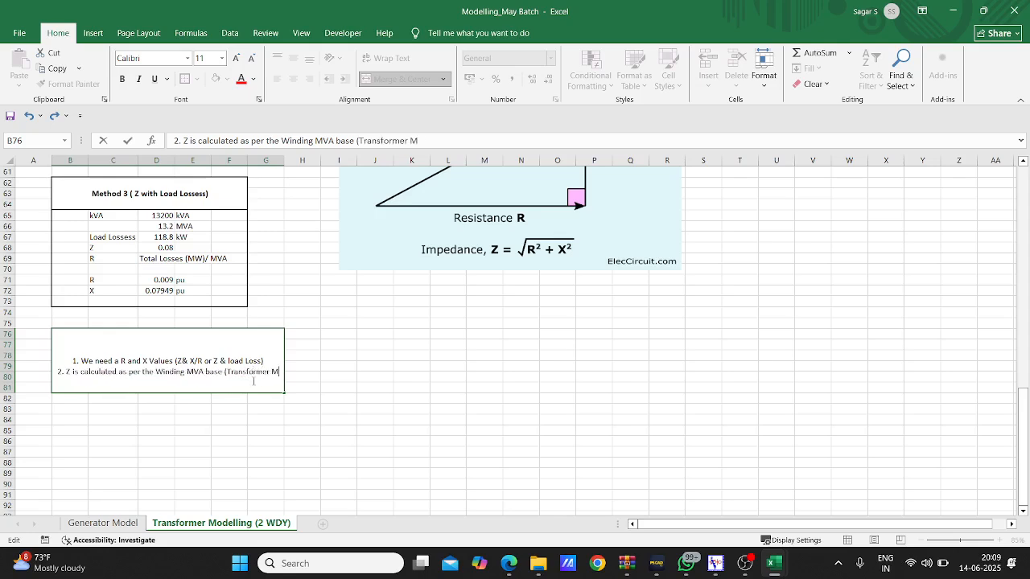
type("VA Base)")
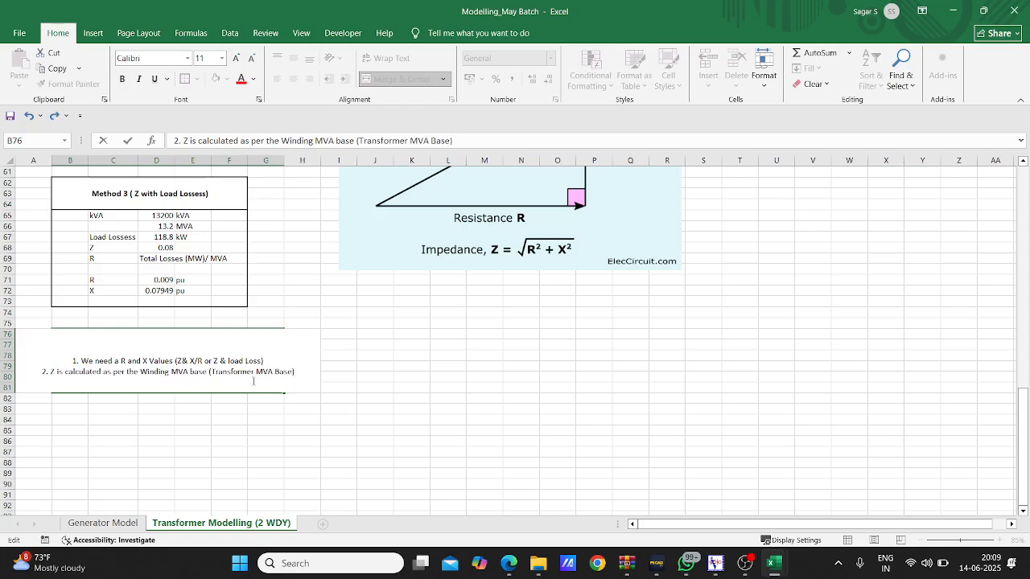
type(" (")
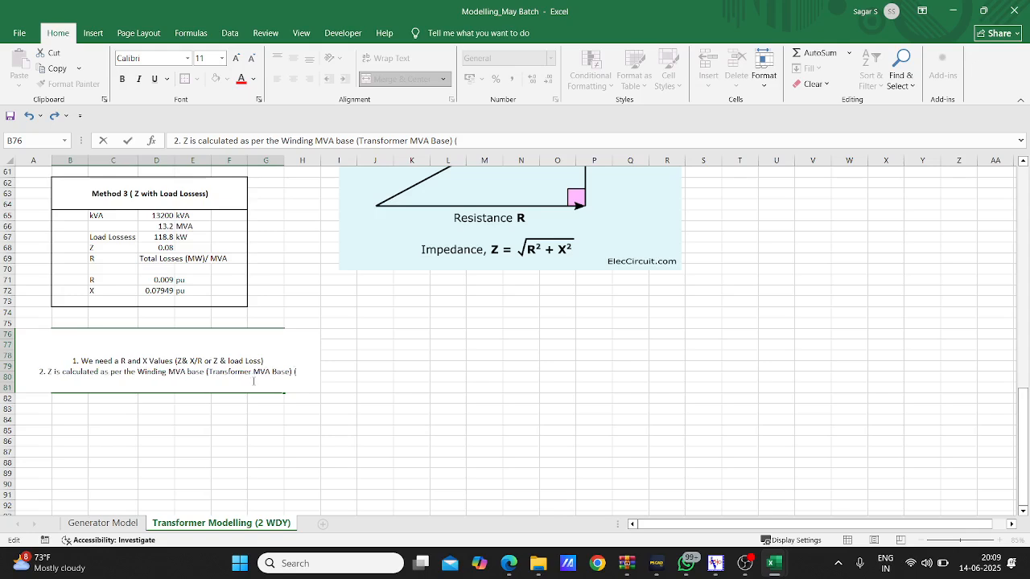
type("refer data")
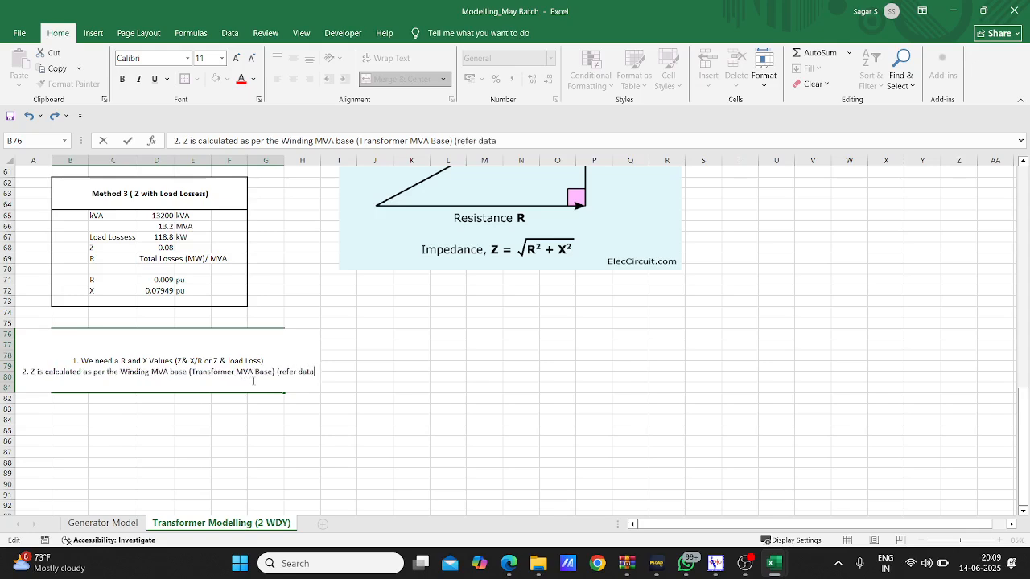
type("sheet)")
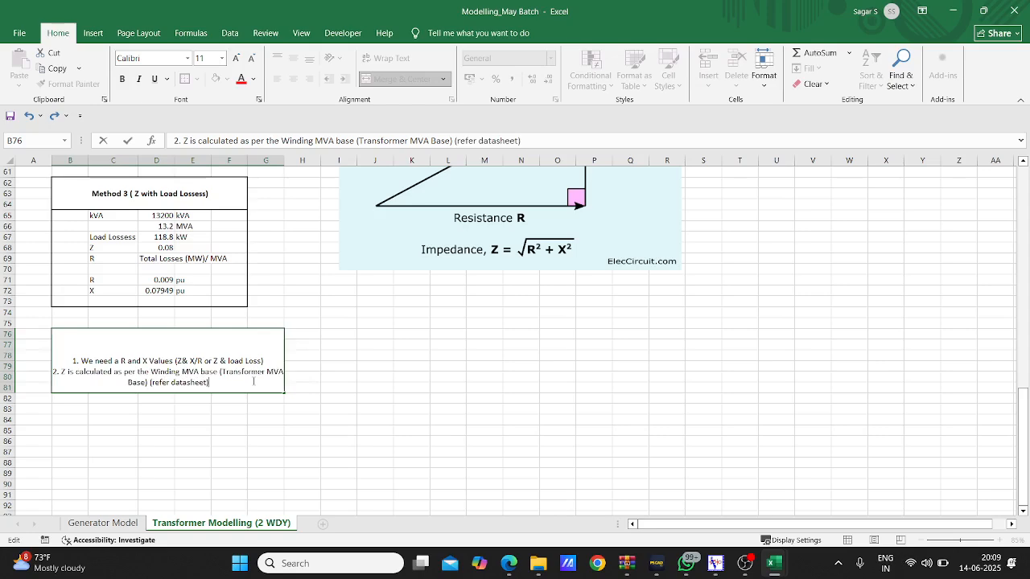
Start a third note line in B76 reading "3. Tap".
key("Return")
type("3")
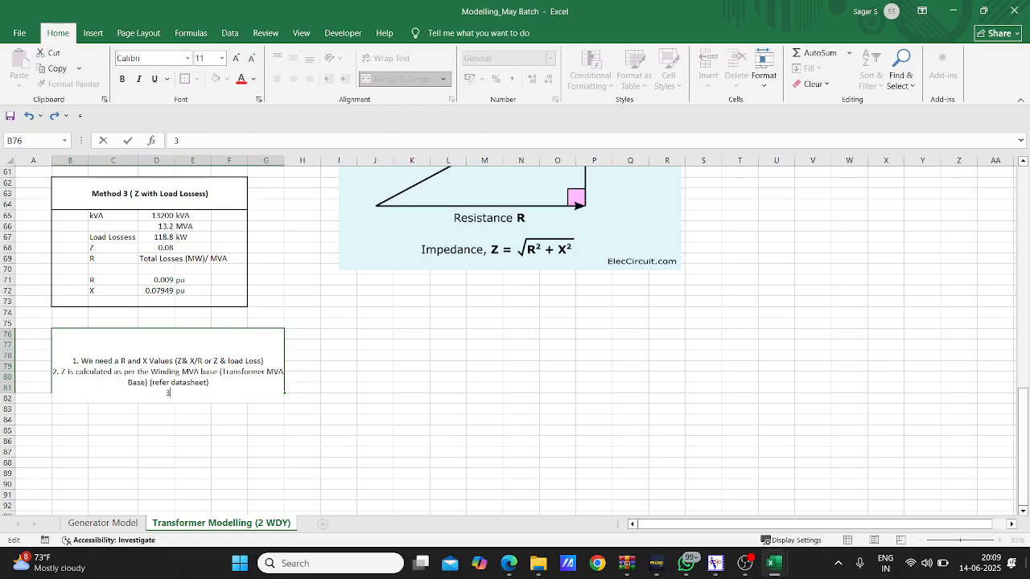
type(". Tap")
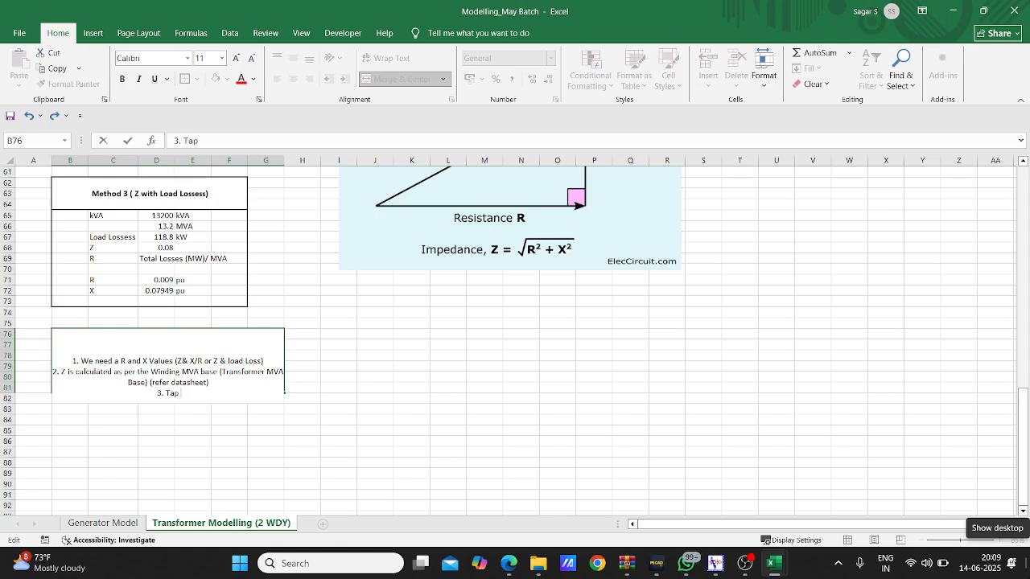
type("in")
key("BackSpace")
key("BackSpace")
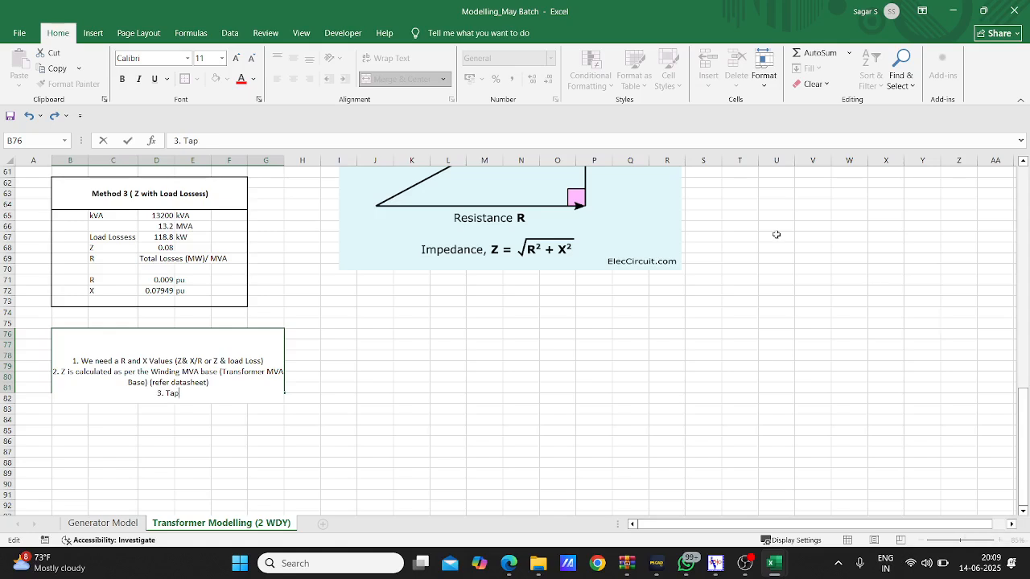
Switch to PSS®E and name the transformer between buses 1 and 101 "TWO WDY TRANSFORMER" in its data record.
left_click(715, 563)
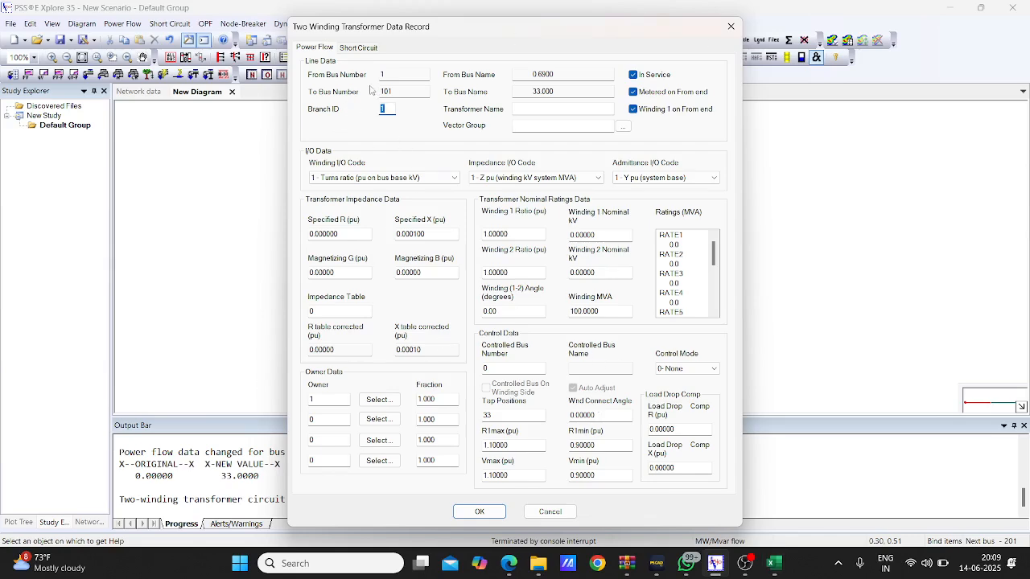
left_click_drag(390, 77, 370, 80)
left_click_drag(456, 22, 800, 7)
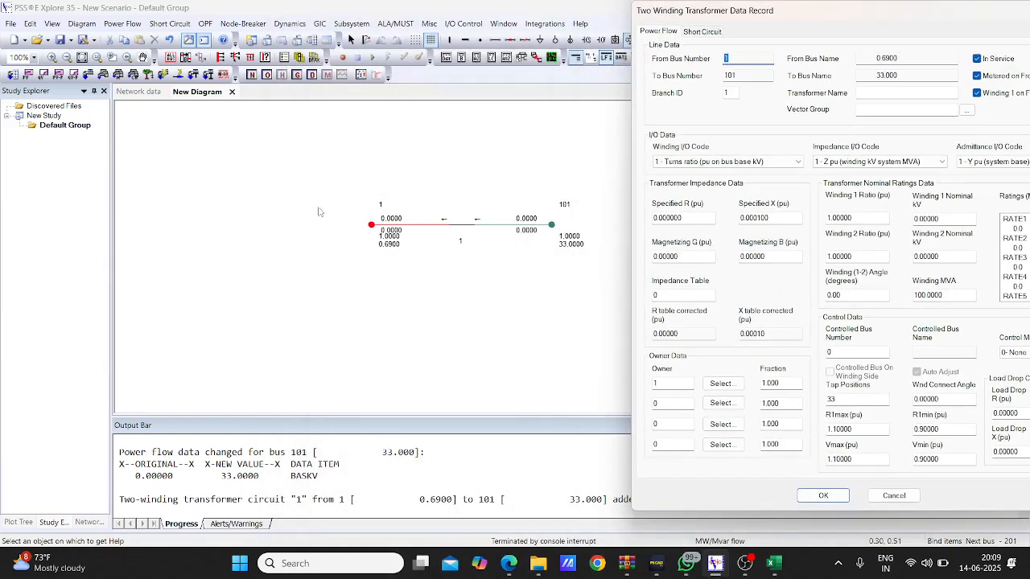
key("Tab")
key("Tab")
left_click(905, 58)
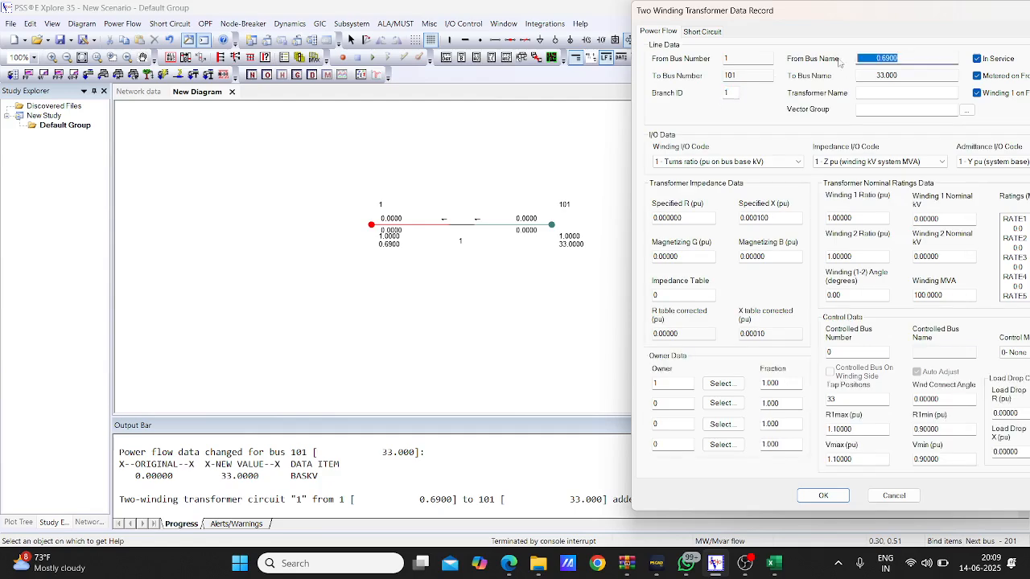
left_click(904, 77)
left_click(876, 92)
type("TWO WD")
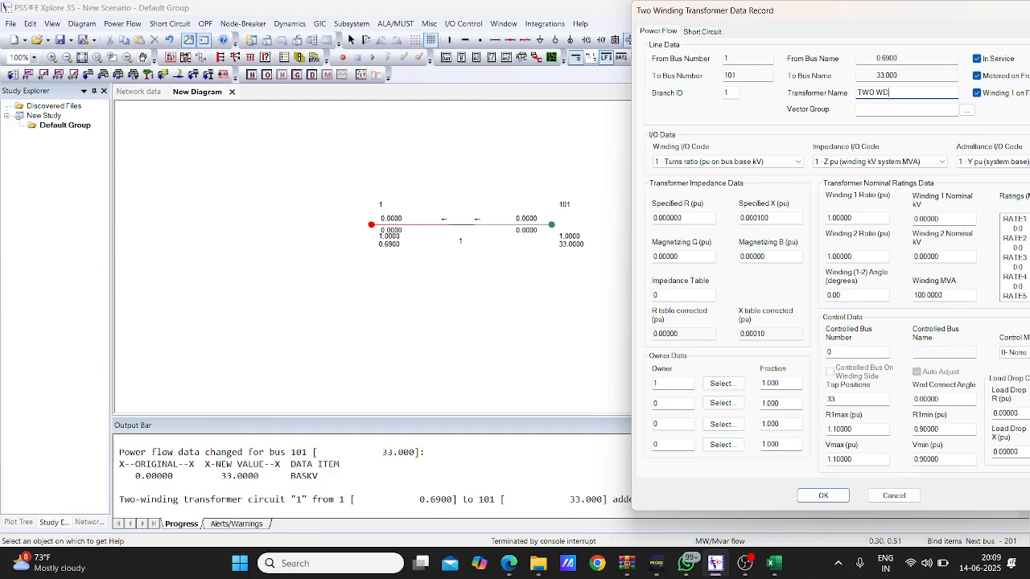
type("Y TRANSFORMER")
Set the transformer's vector group to Dy11, with Winding 1 as Delta, Winding 2 as Wye and clock position 11.
left_click(966, 110)
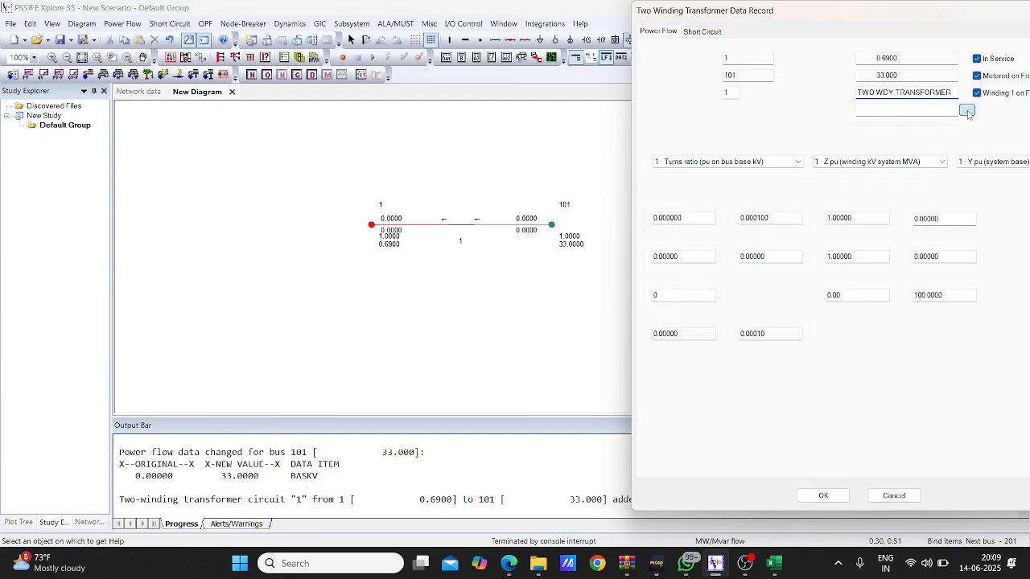
left_click(767, 173)
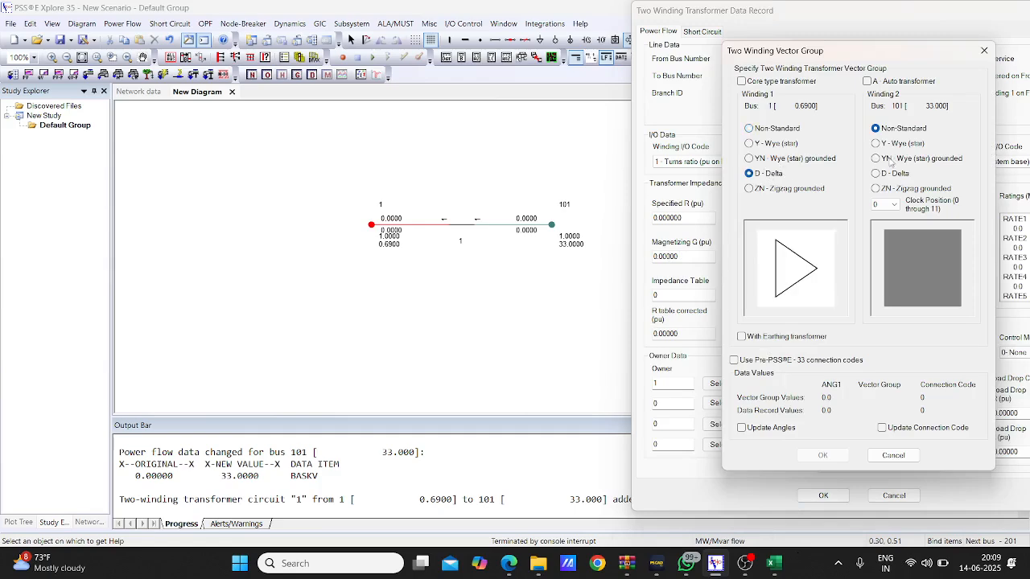
left_click(890, 144)
left_click(892, 204)
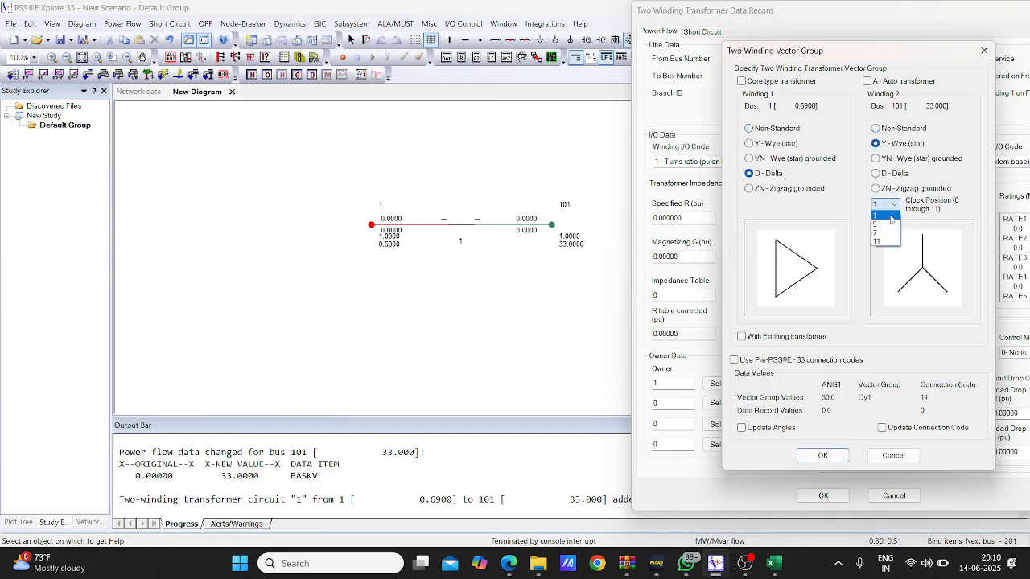
left_click(885, 207)
left_click(822, 455)
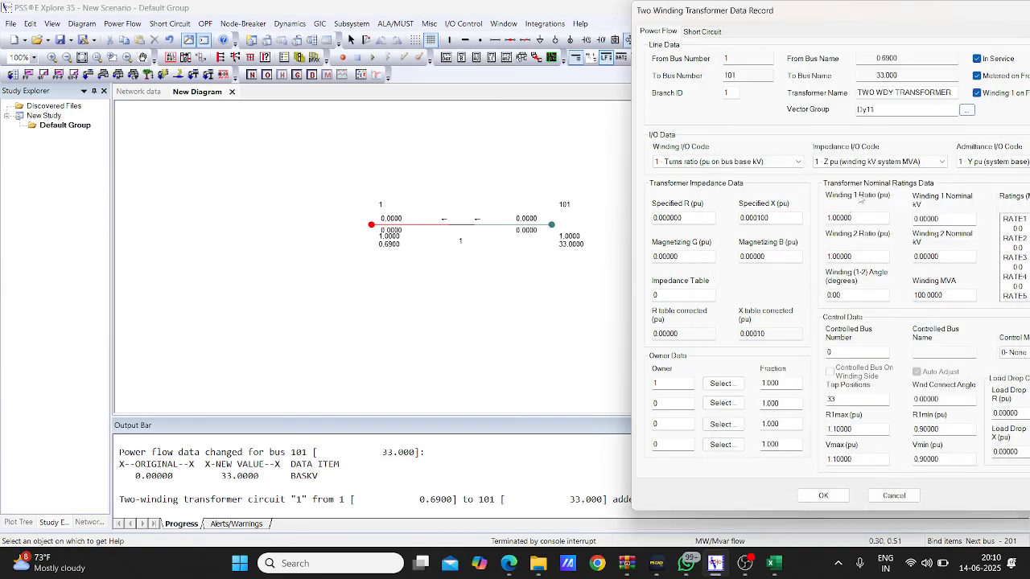
Set the Winding I/O Code to 2 - Winding voltage (kV) and submit the pending changes to the record.
left_click_drag(926, 18, 544, 40)
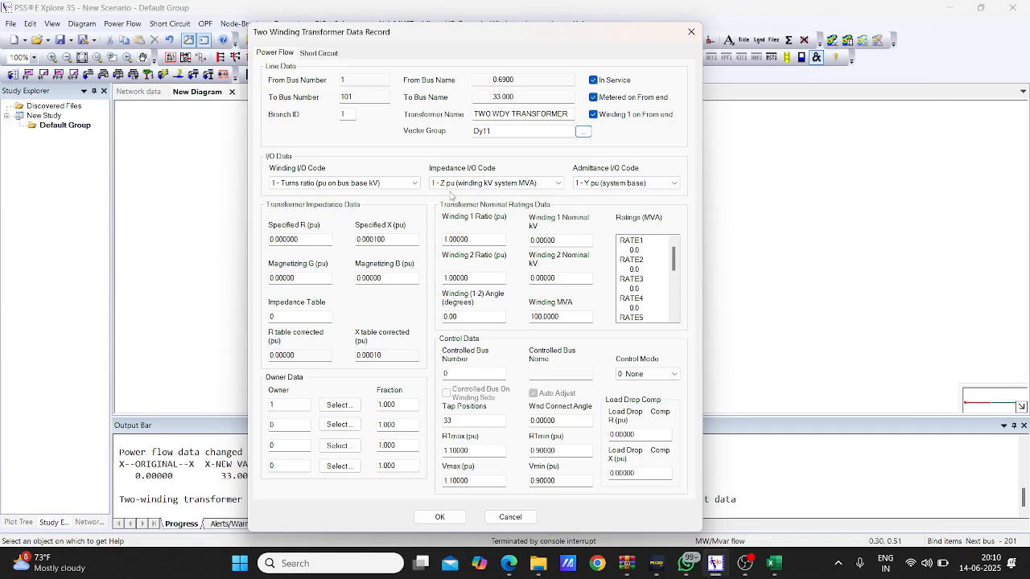
left_click(364, 184)
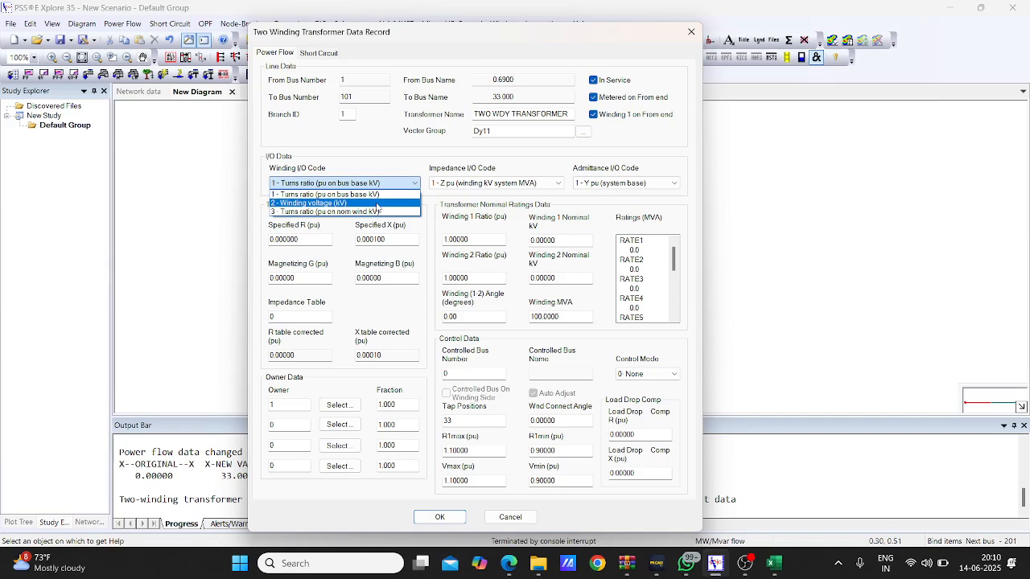
left_click(377, 203)
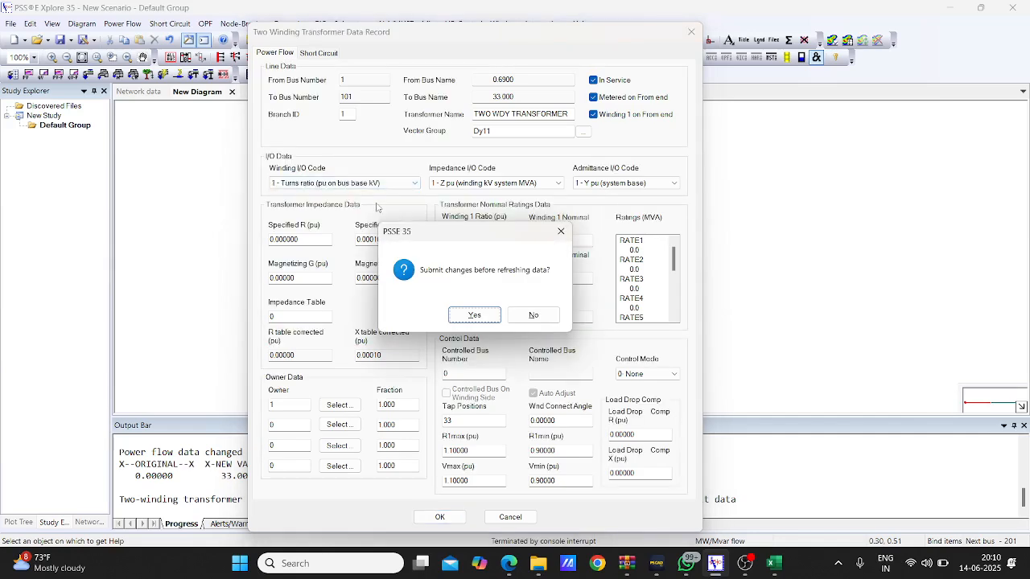
left_click(473, 317)
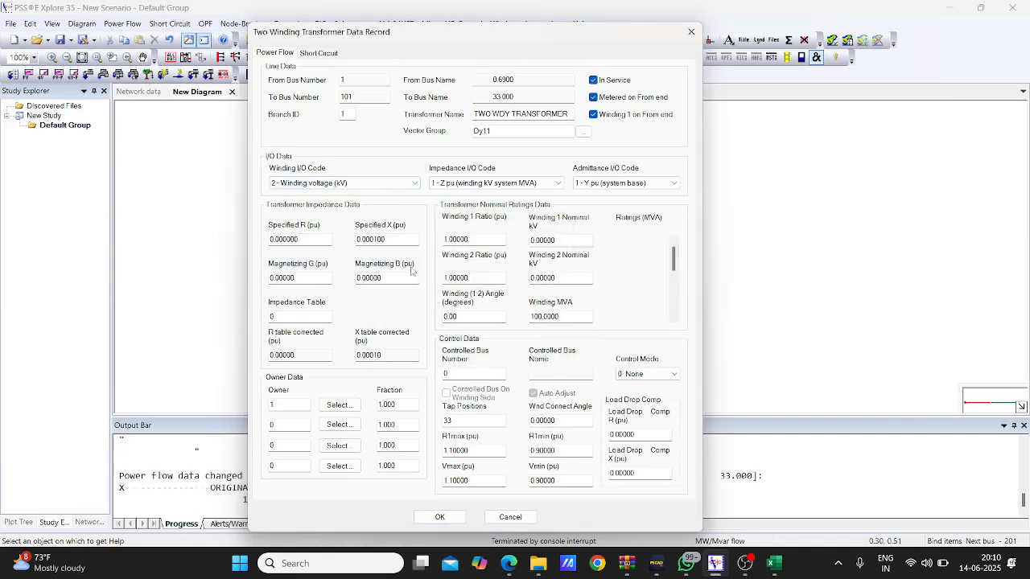
Switch the Winding I/O Code back to 1 - Turns ratio (pu on bus base kV) and inspect the Winding 1 ratio.
left_click(345, 184)
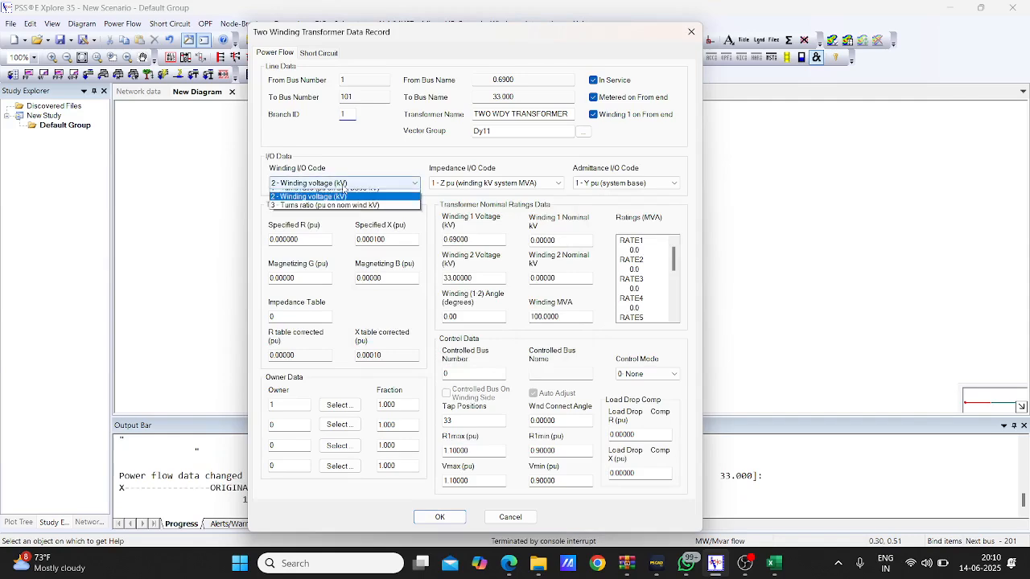
left_click(347, 195)
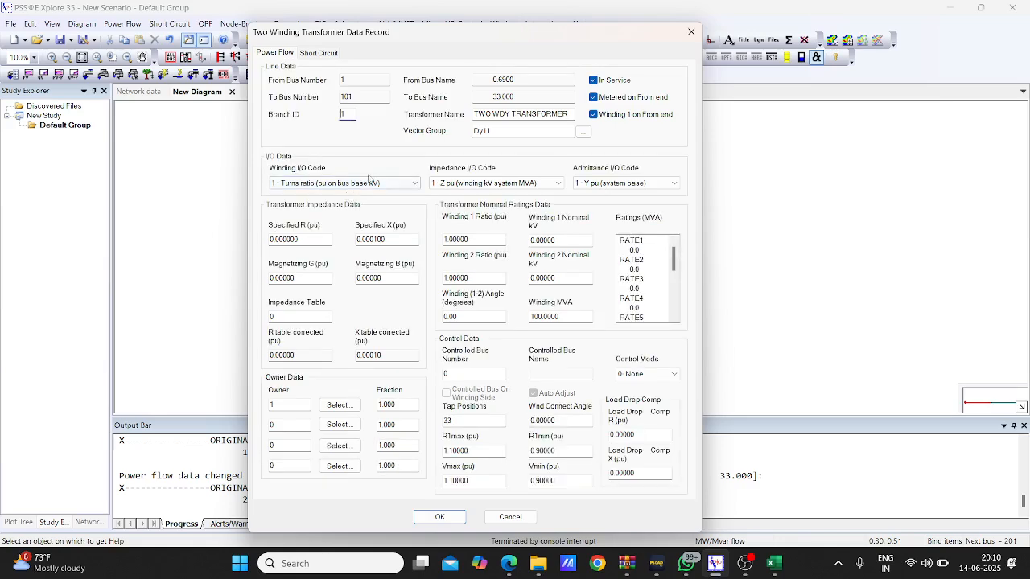
left_click_drag(453, 241, 507, 240)
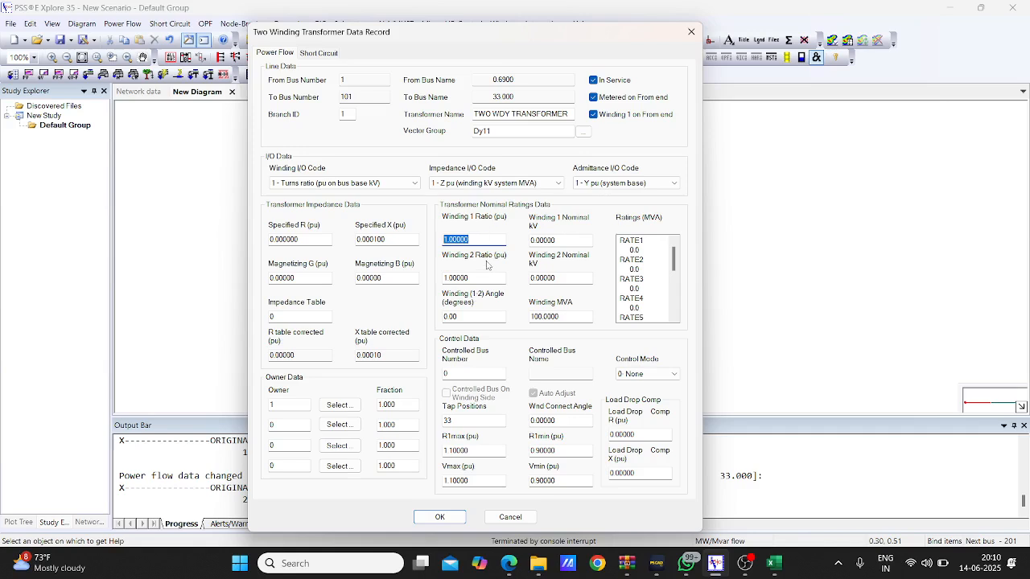
Choose 2 - Winding voltage (kV) as the Winding I/O Code and consult the NHPC_300MW Project workbook in Excel.
left_click(360, 184)
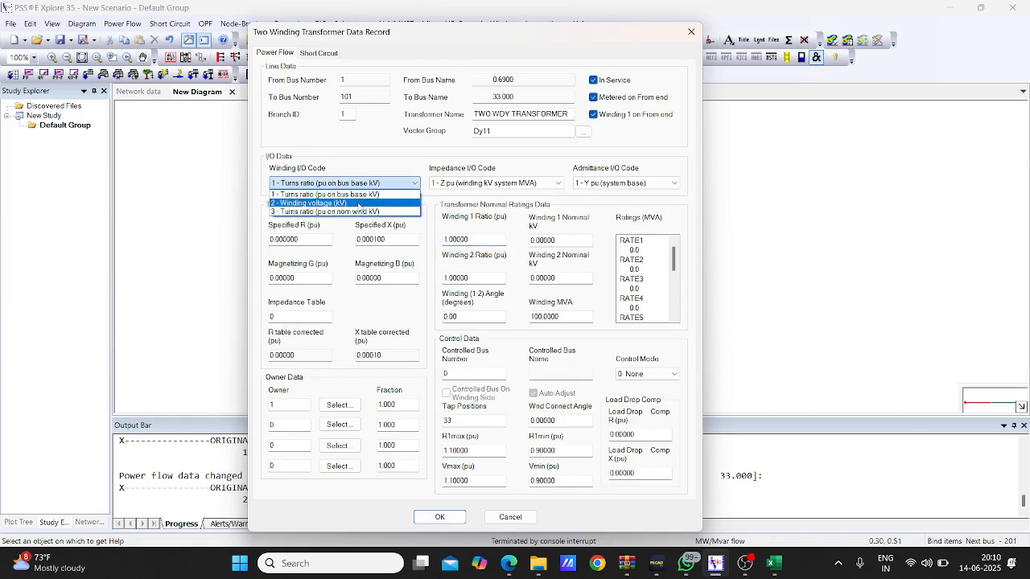
left_click(359, 204)
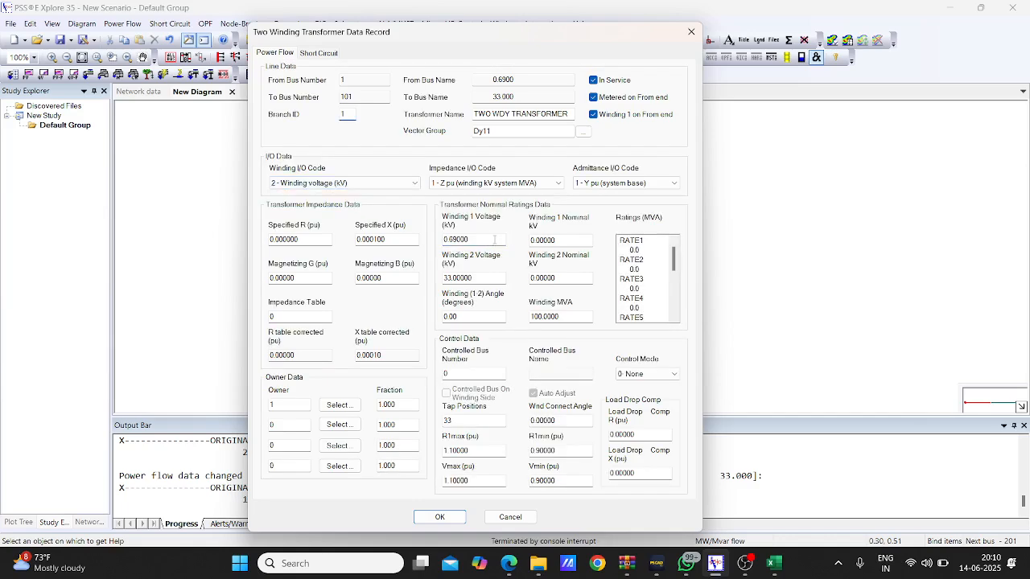
key("Tab")
mouse_move(774, 563)
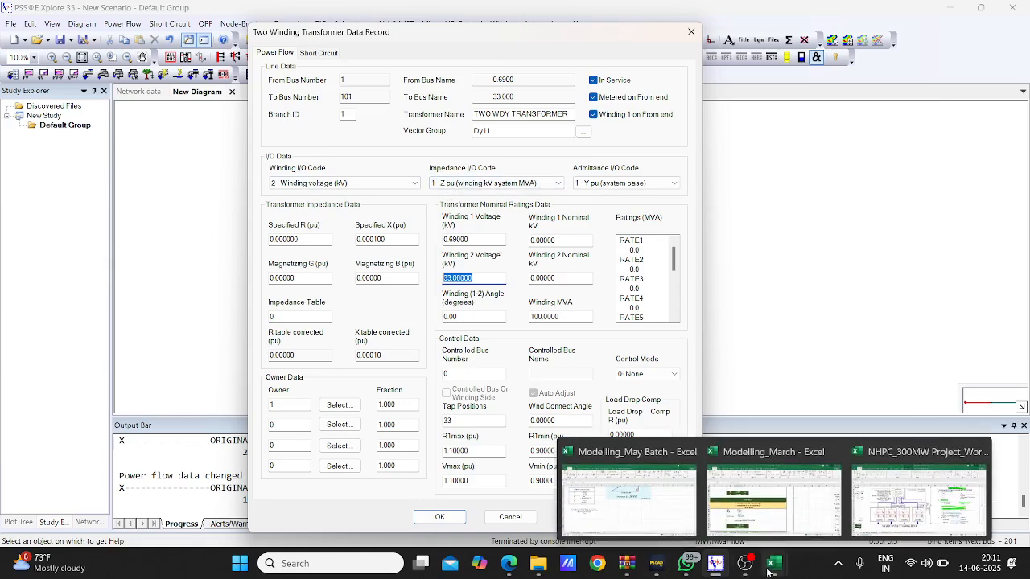
left_click(867, 489)
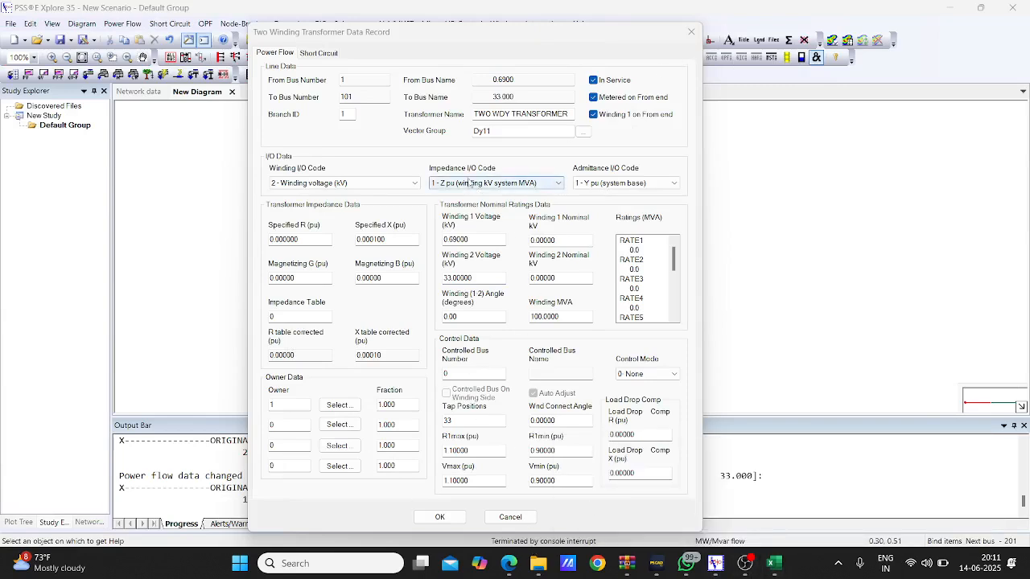
Set the Impedance I/O Code to 2 - Z pu (winding kV winding MVA) and keep the Admittance I/O Code at 1 - Y pu (system base).
double_click(318, 239)
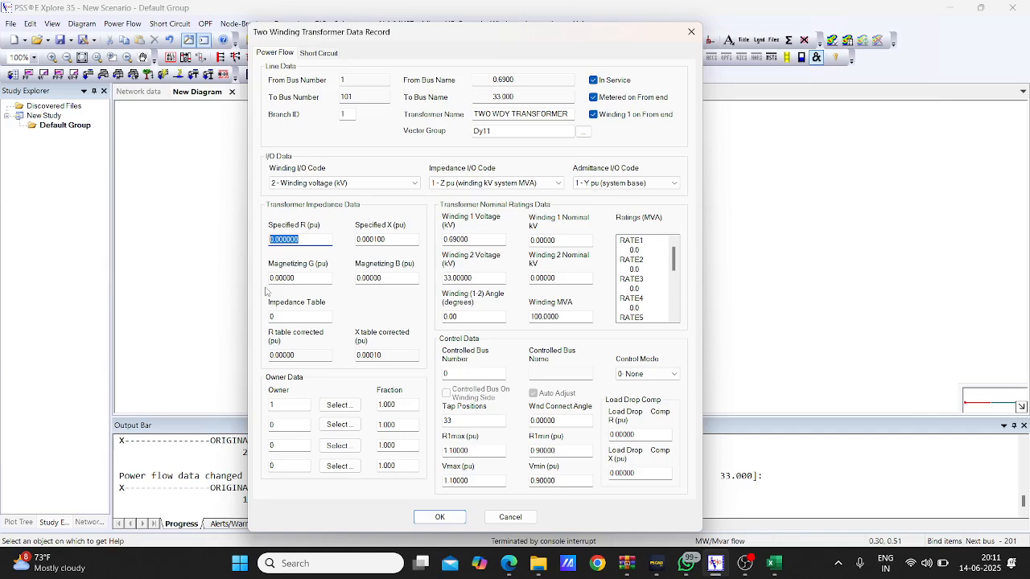
left_click(552, 184)
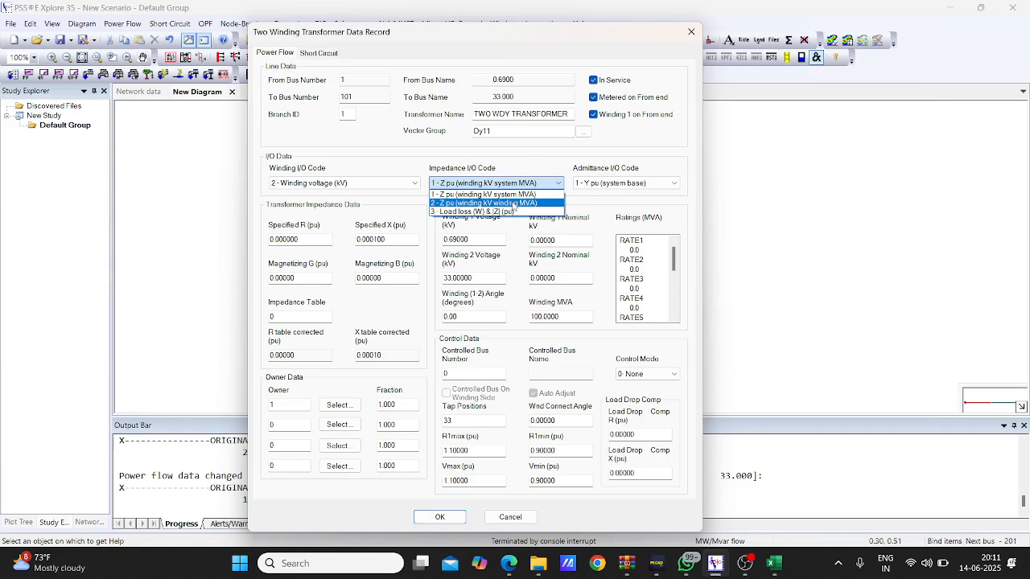
left_click(513, 204)
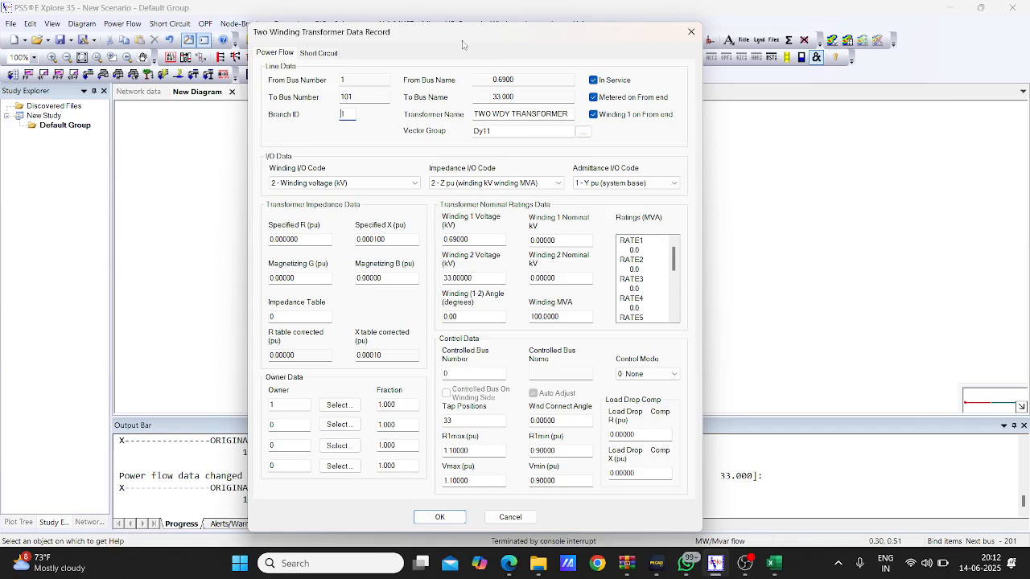
left_click(614, 185)
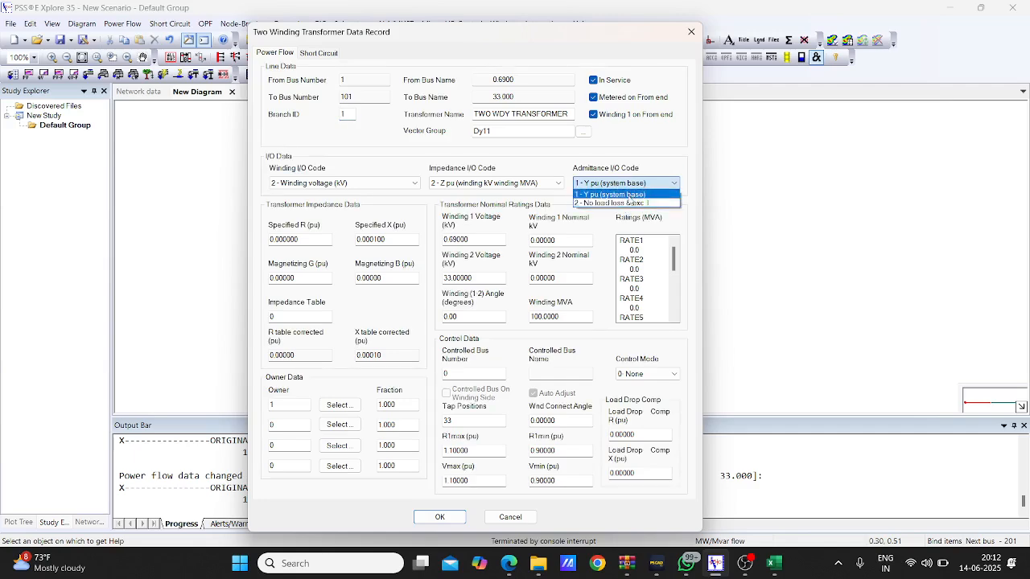
left_click(630, 195)
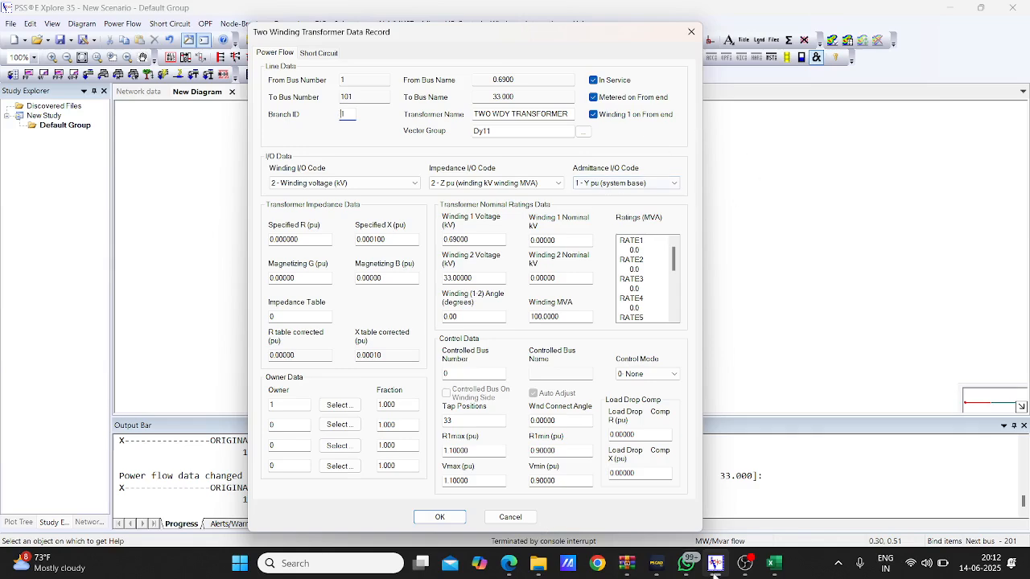
Switch to the Modelling_May Batch workbook in Excel and enter the label CODE in cell J74.
mouse_move(774, 563)
left_click(657, 524)
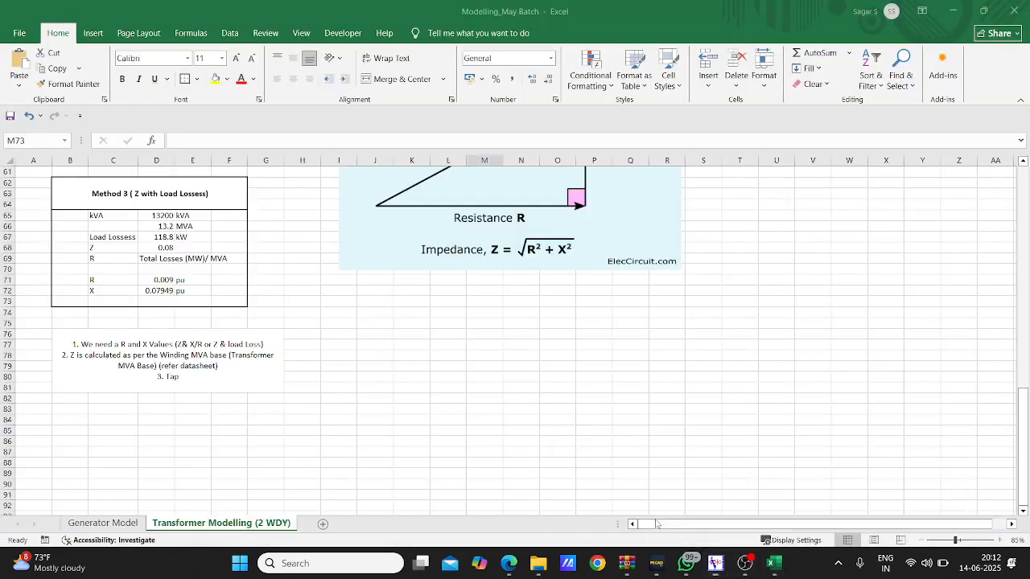
left_click(373, 312)
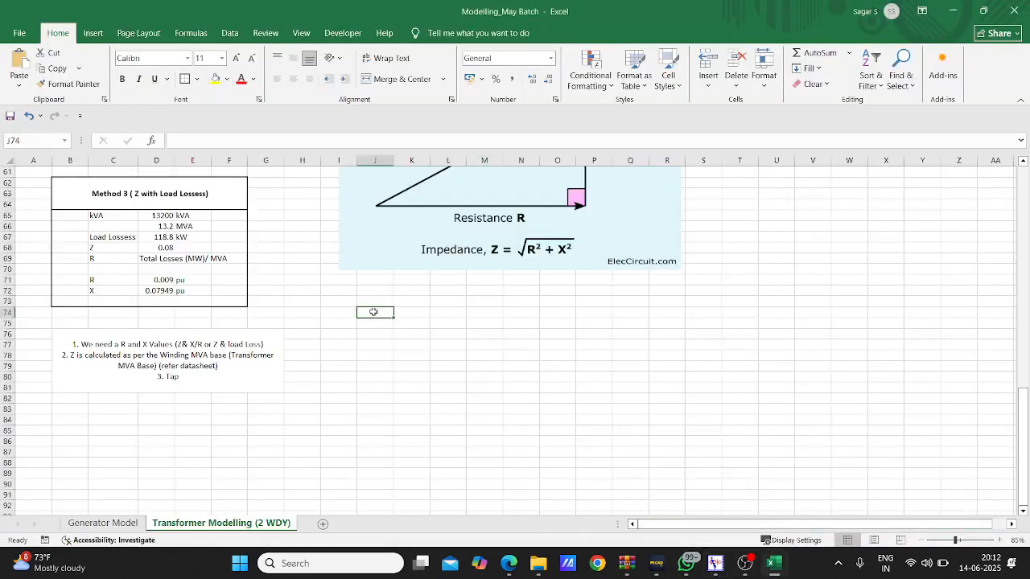
scroll(550, 224, "up", 20)
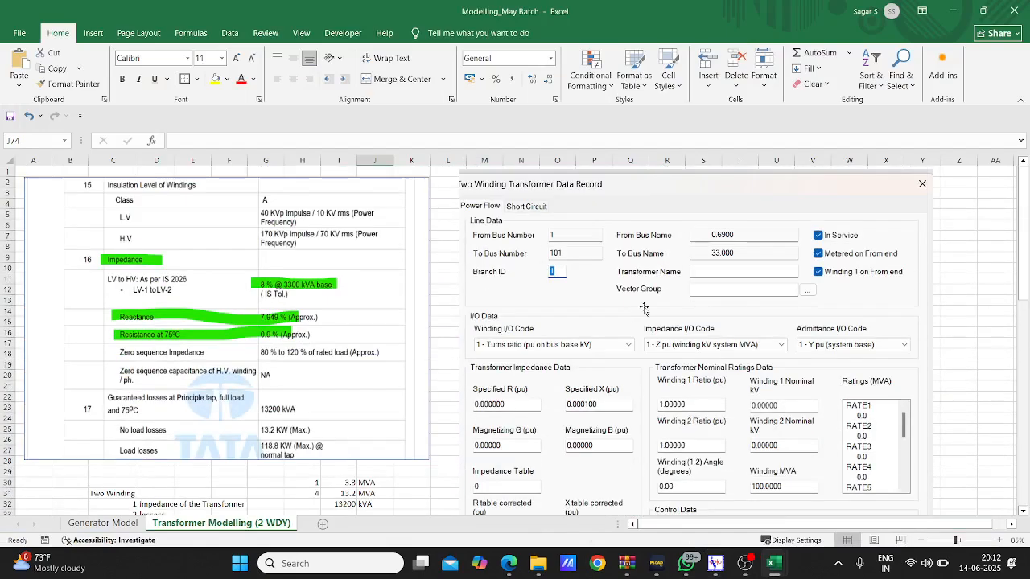
scroll(424, 449, "down", 13)
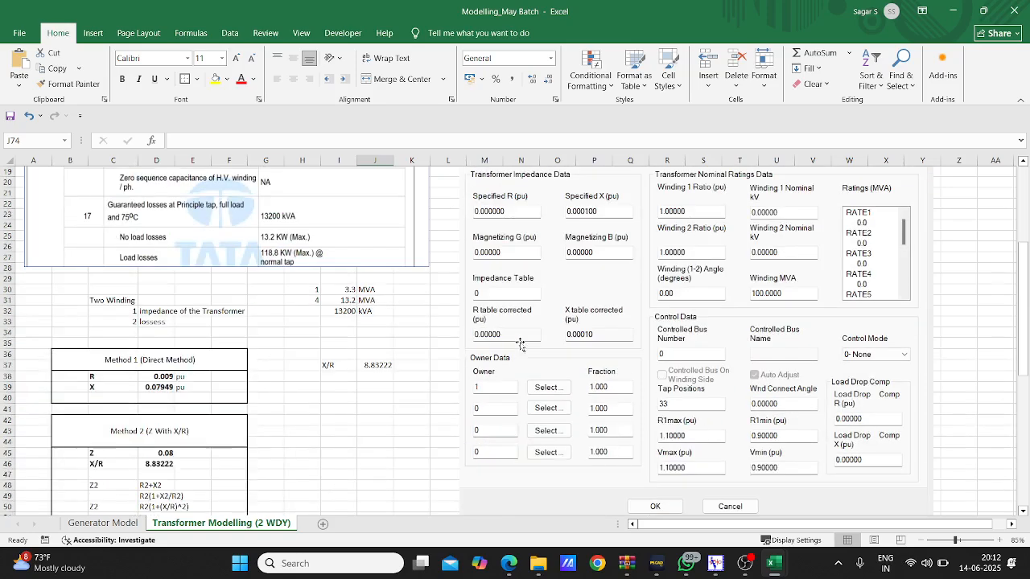
scroll(424, 448, "down", 5)
type("COD")
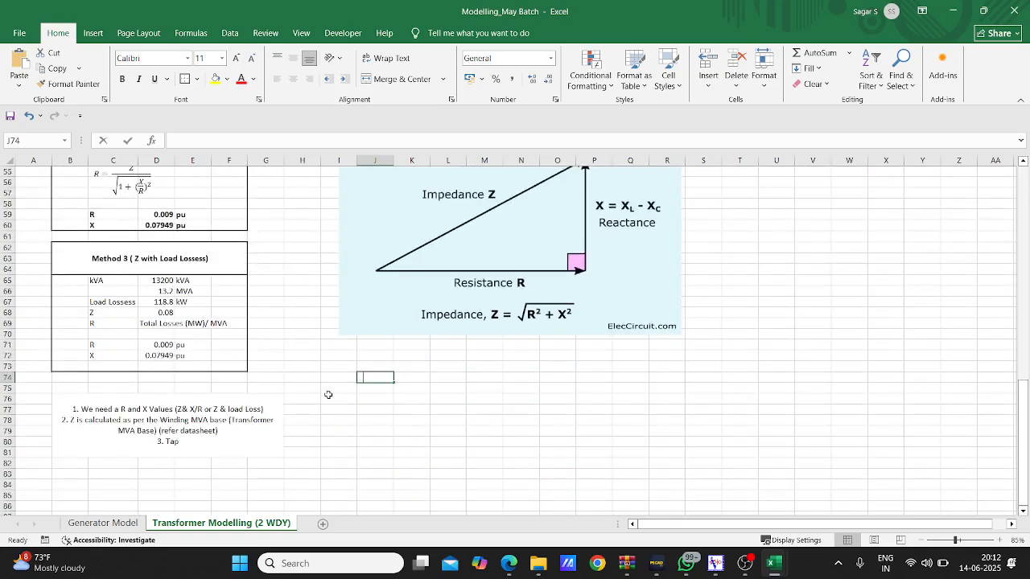
type("E")
key("Tab")
Try to enter the three I/O codes as a hyphen-separated value beside the CODE label.
type("2")
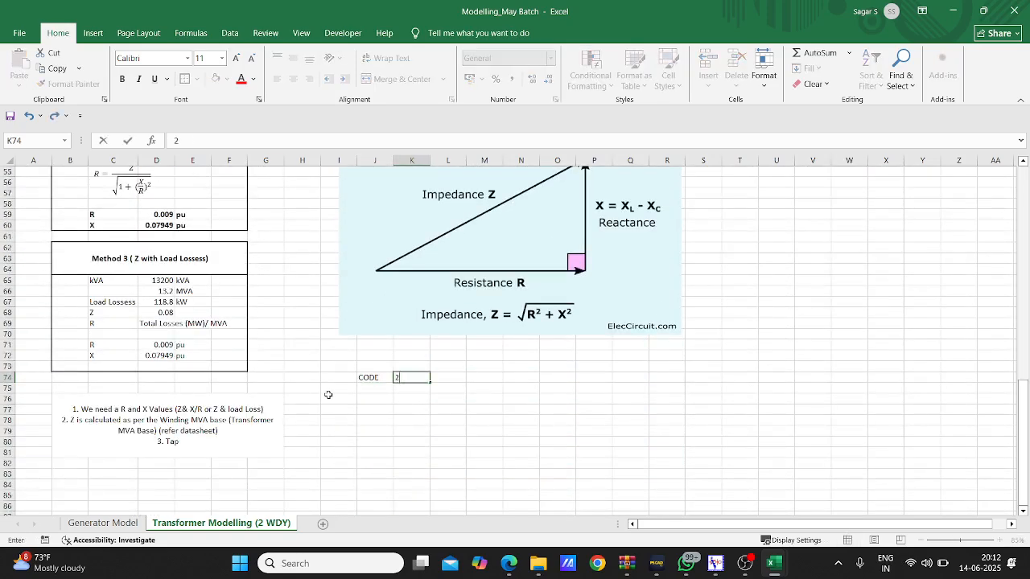
type("-02-200")
type("1")
left_click(381, 378)
left_click_drag(381, 378, 414, 380)
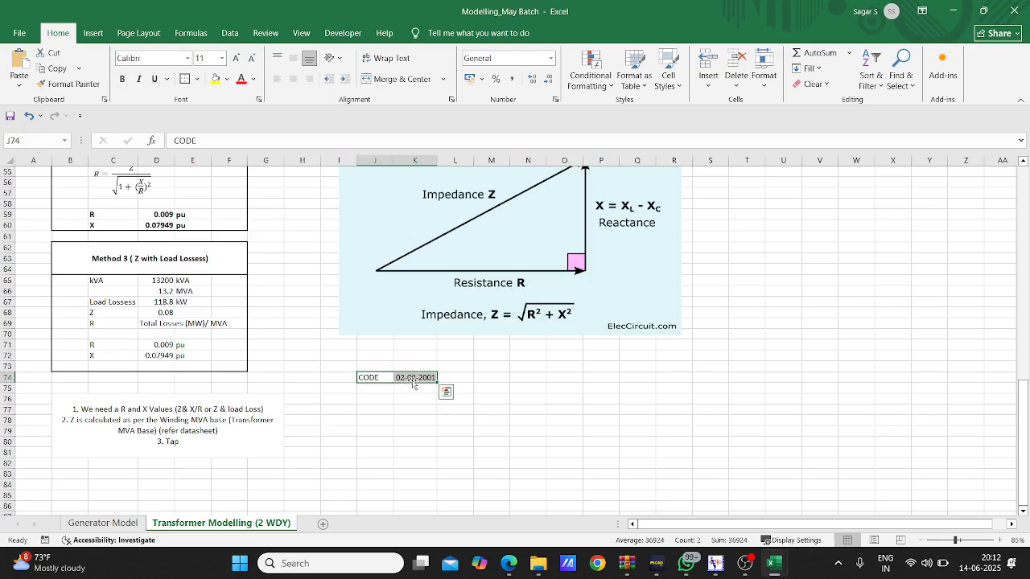
Enter 2,2,1 in cell K74 beside the CODE label and make both cells bold.
left_click(423, 383)
type("2,2,")
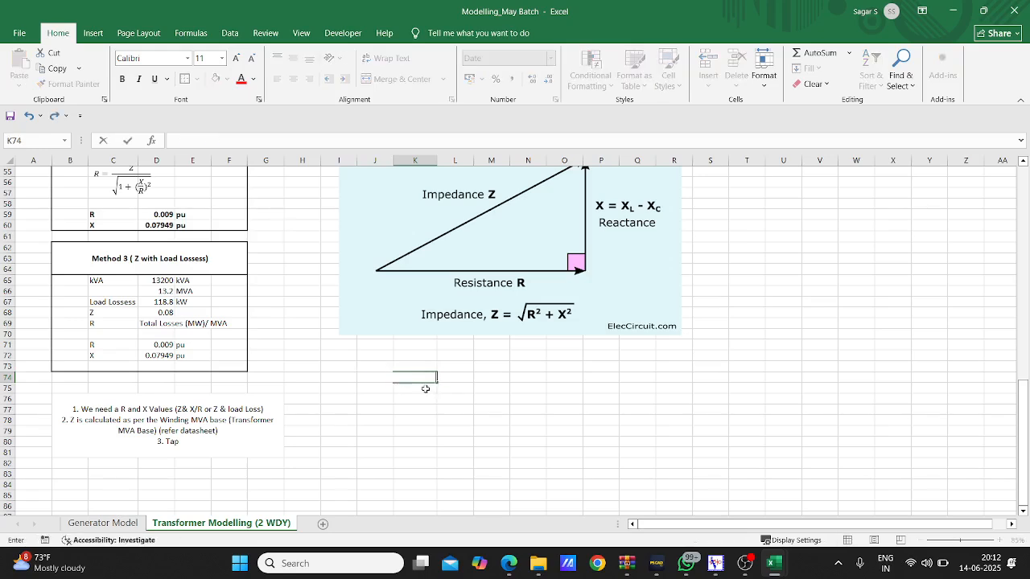
type("1")
left_click(497, 388)
left_click_drag(360, 376, 412, 377)
key("ctrl+b")
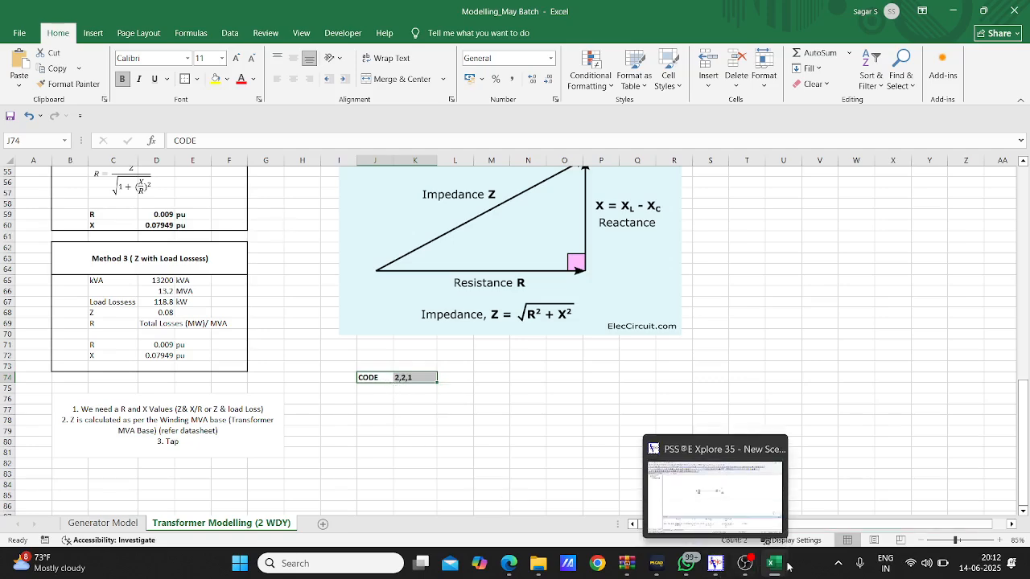
Return to the PSS®E two-winding transformer record and set Specified R to 0.009 pu and Specified X to 0.07949 pu.
mouse_move(774, 565)
mouse_move(917, 486)
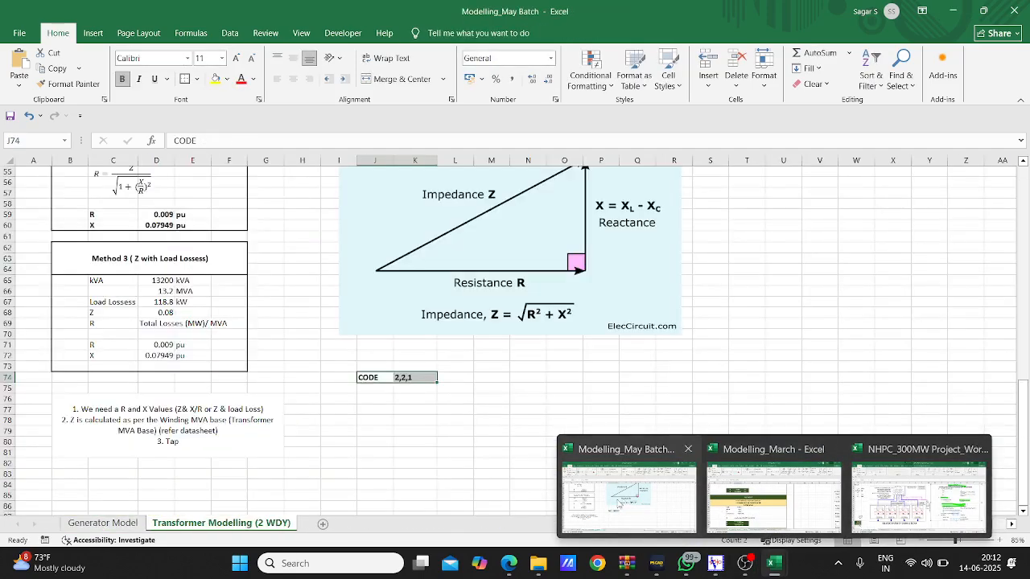
left_click(717, 564)
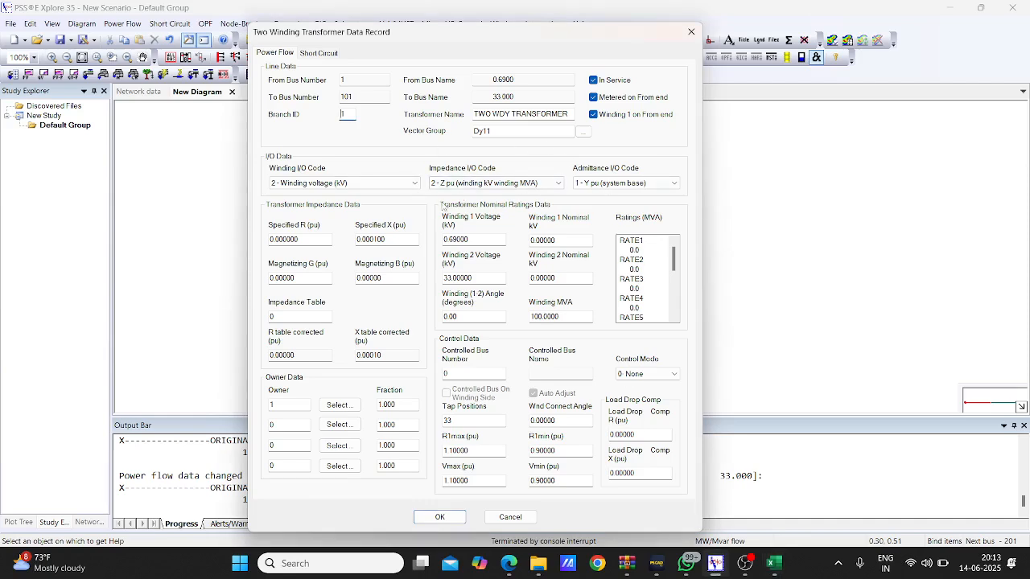
left_click_drag(319, 239, 215, 239)
type("0")
key("Tab")
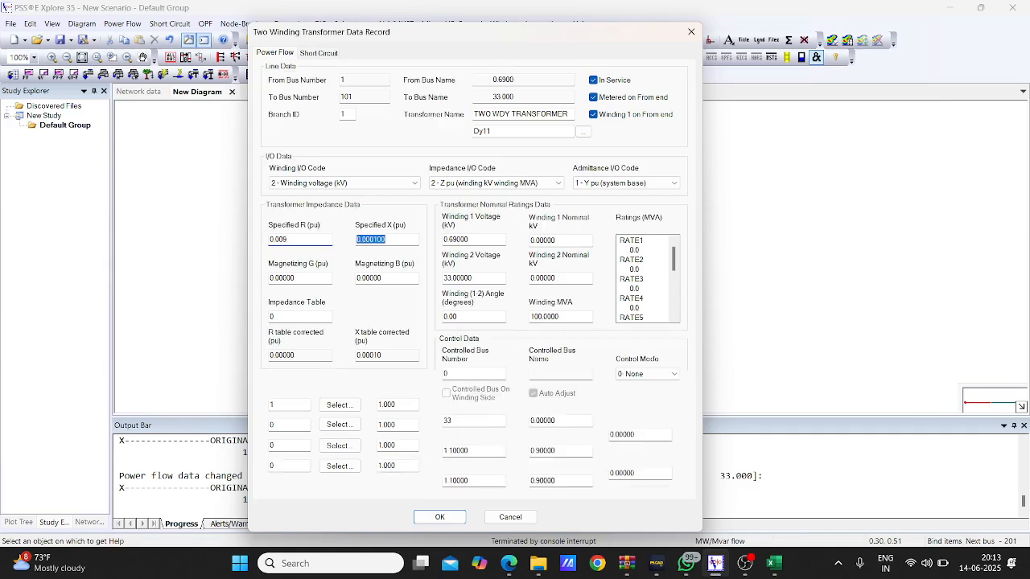
type("0.07949")
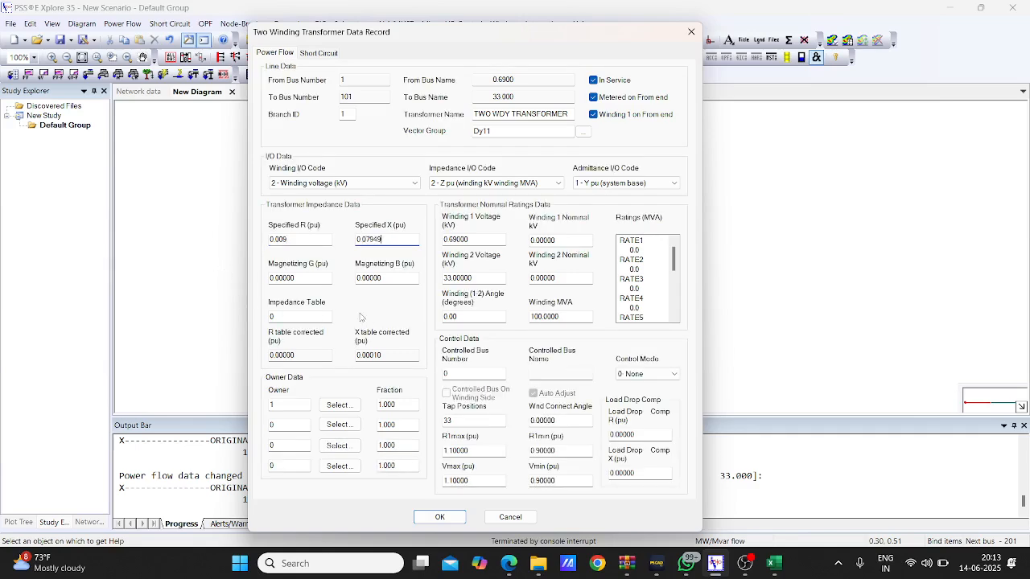
Set Winding 1 Nominal kV to 0.69 and Winding 2 Nominal kV to 33.
left_click_drag(328, 280, 132, 276)
key("Tab")
key("Tab")
key("Tab")
key("Tab")
left_click(561, 240)
type("0")
left_click(561, 278)
type("33")
Set the Winding MVA to 13.2 and the RATE1 rating to 13.2 MVA.
left_click(581, 317)
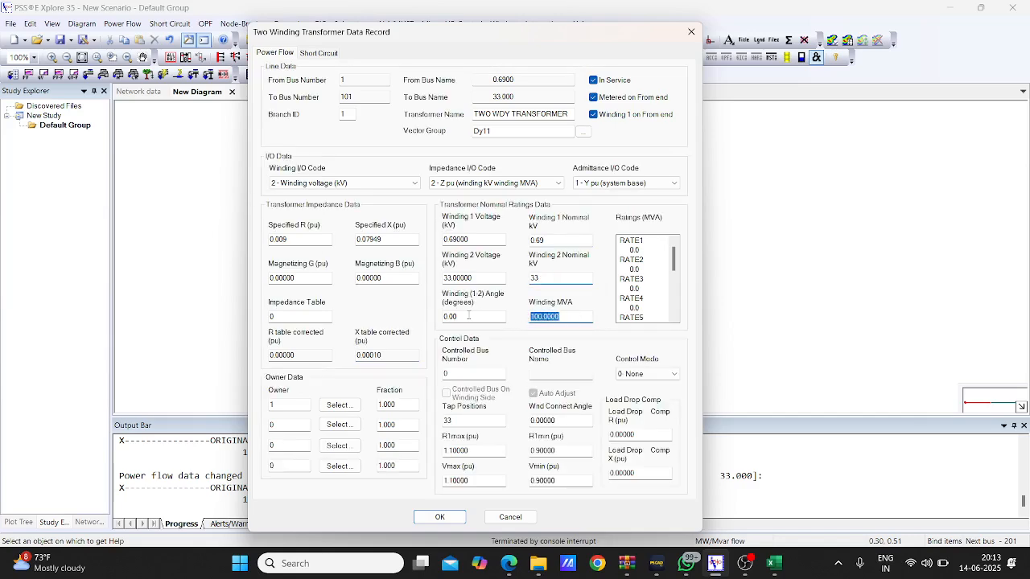
type("13.2")
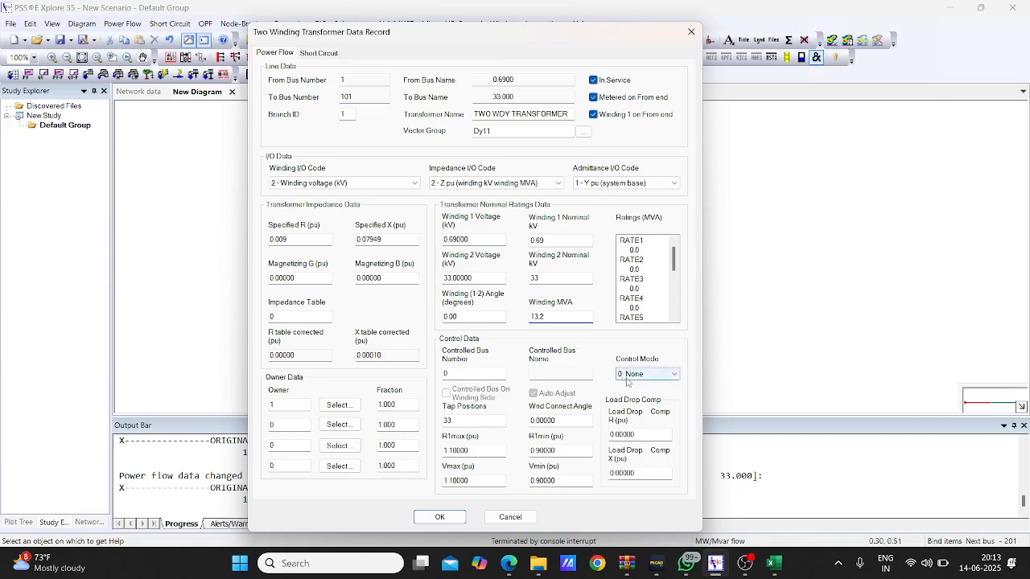
left_click(642, 249)
left_click_drag(642, 250, 620, 252)
type("13.2")
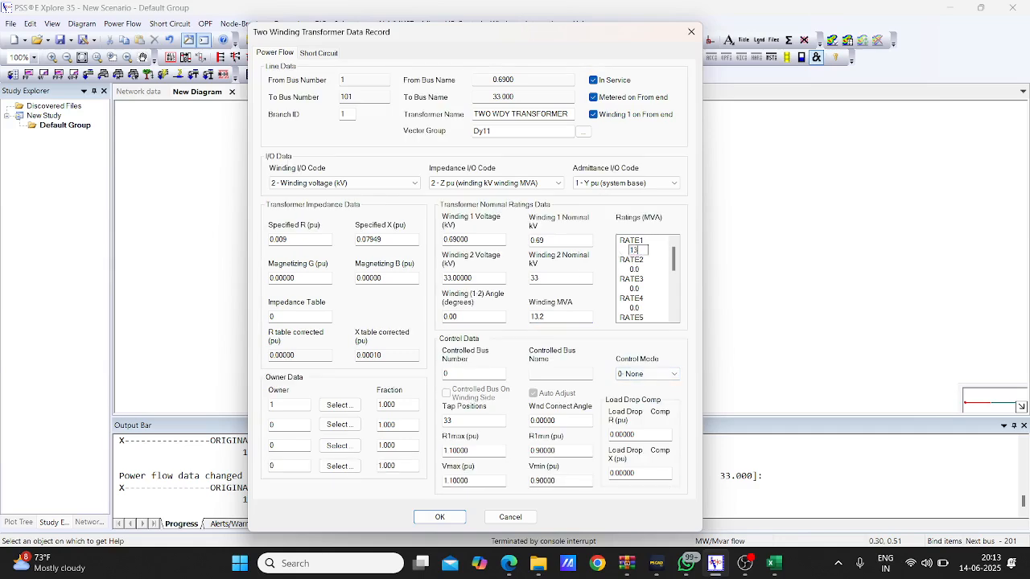
double_click(639, 270)
Switch to the Modelling_May Batch workbook and enter "rate 1" in N74 with the note "Same as Transformer rating" in O74.
mouse_move(773, 563)
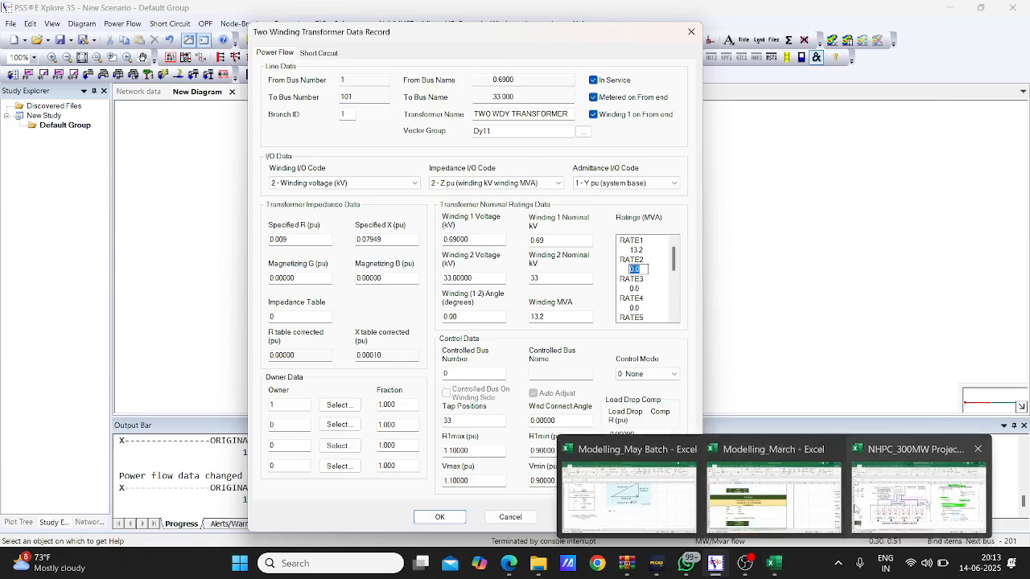
left_click(629, 493)
left_click(535, 376)
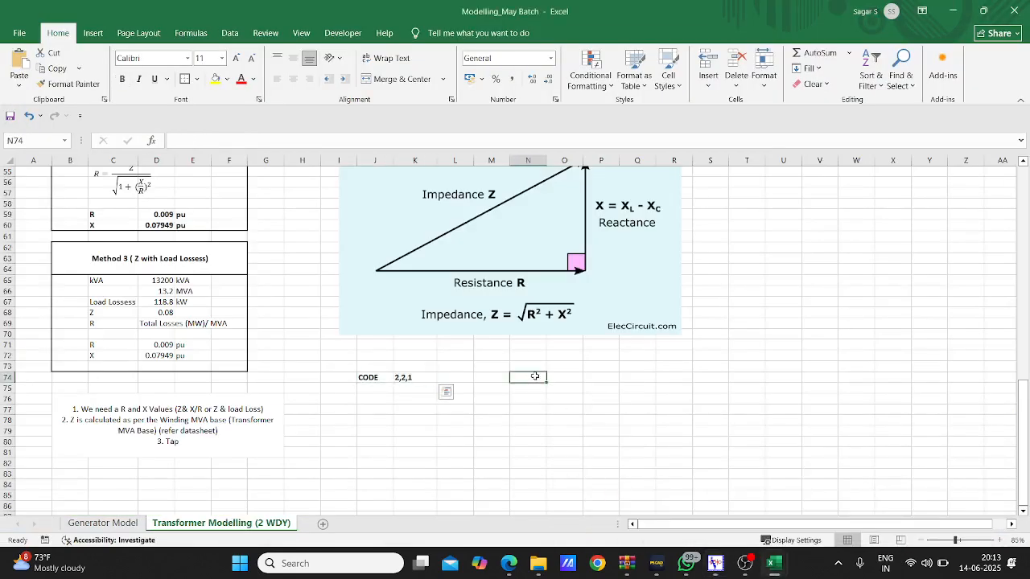
type("rate 1")
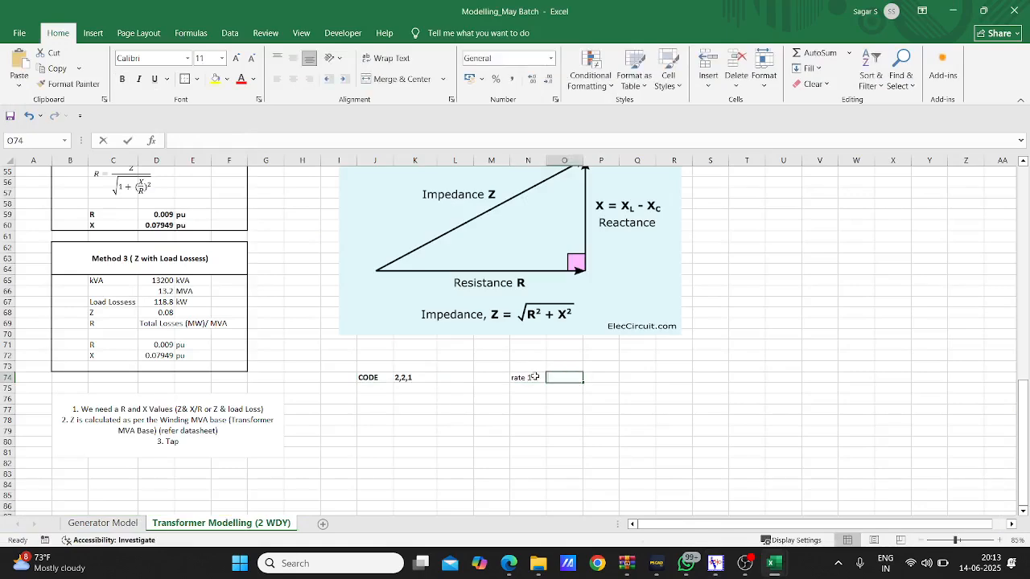
key("Tab")
type("Same")
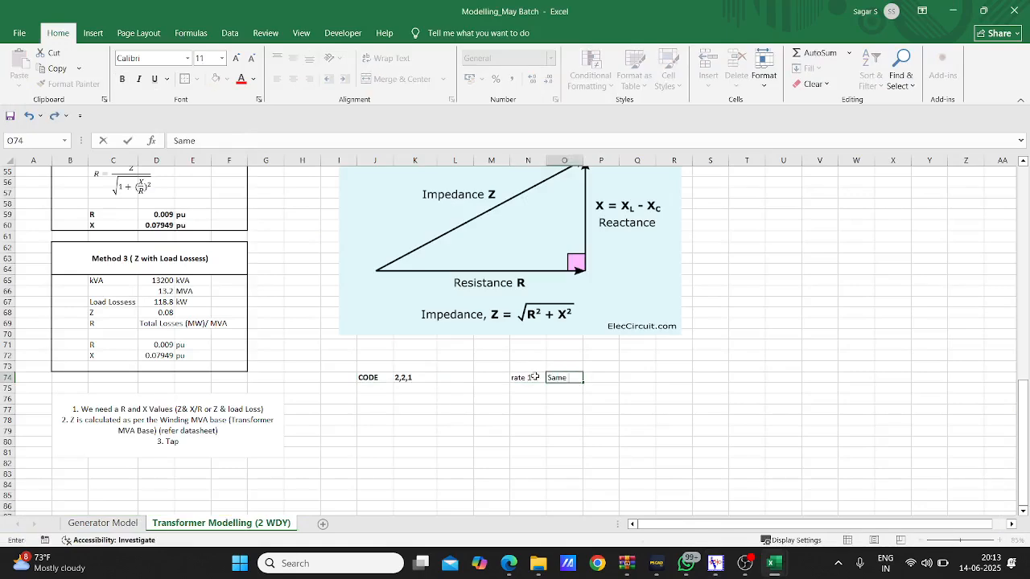
type(" as Transformer ratinmg")
key("BackSpace")
key("BackSpace")
key("BackSpace")
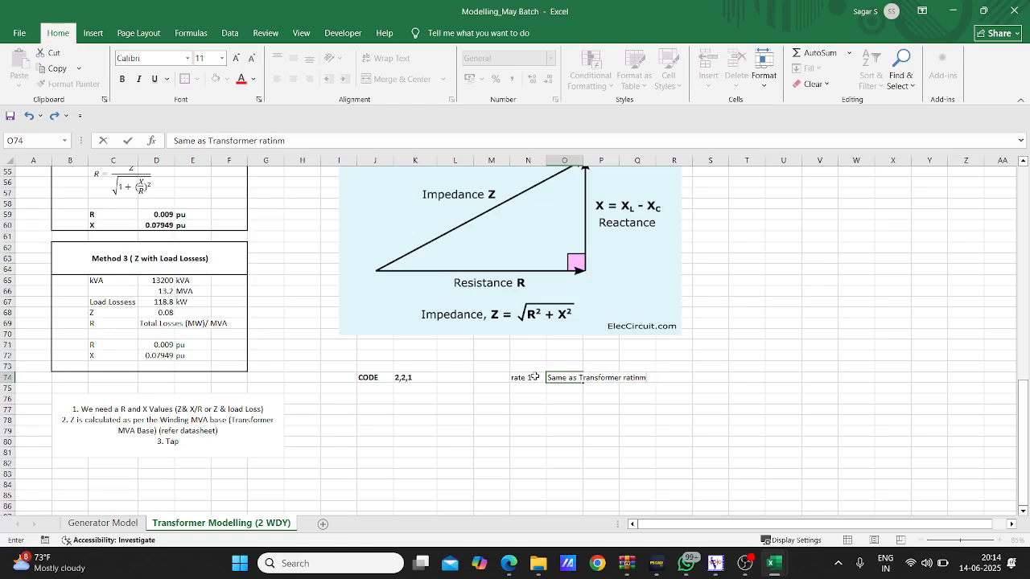
type("ng")
Enter "rate 2" in N75 with its rule "1.1*Rate1" in O75.
left_click(533, 388)
type("rate 2")
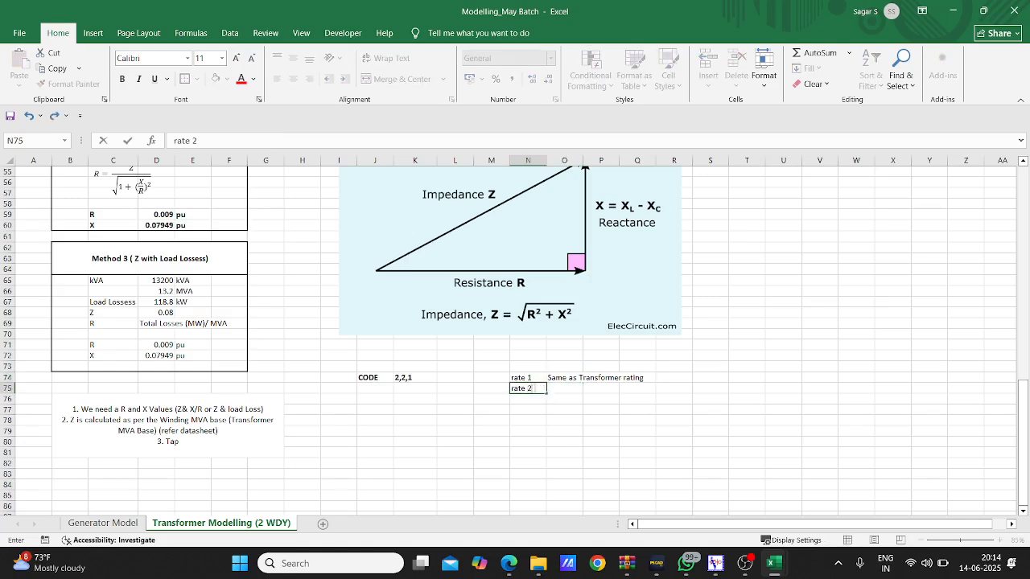
key("Tab")
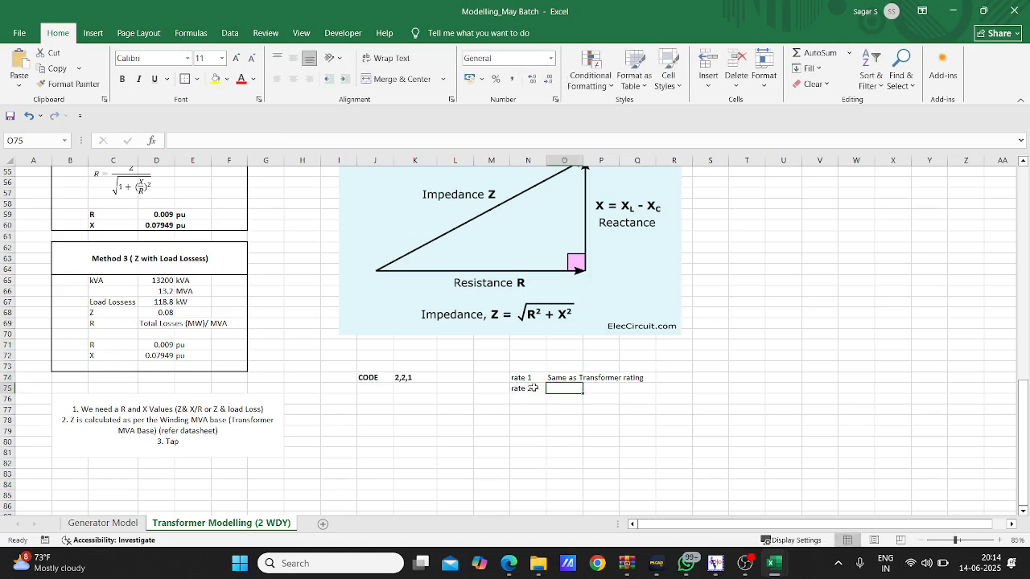
type("1.")
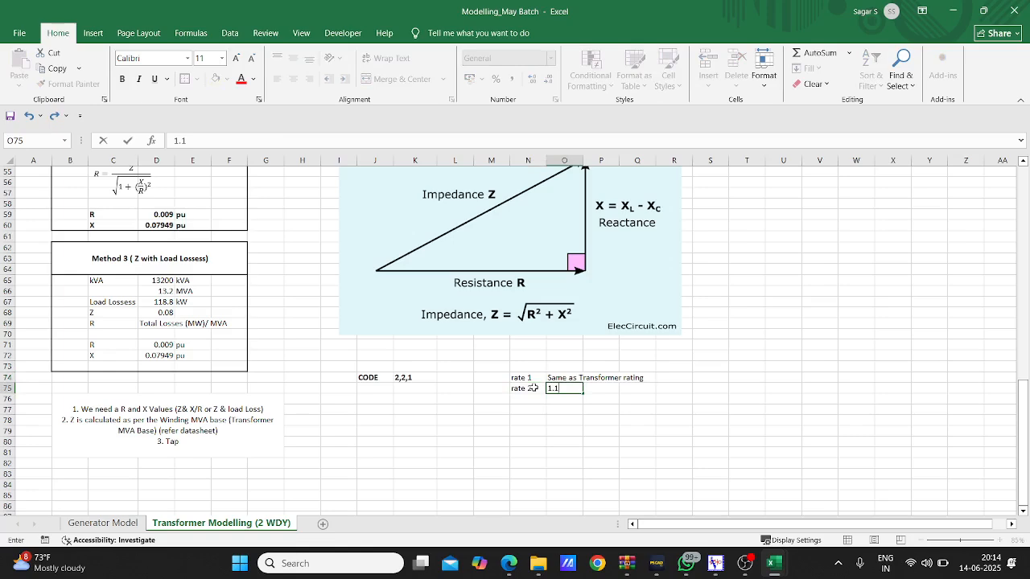
type("1*Rate1")
Enter "Rate 3" in N76 with its rule "1.2 * Rate 1" in O76.
left_click(528, 399)
type("Rate 3")
key("Tab")
type("1.3")
key("BackSpace")
type("2 * Rate 1")
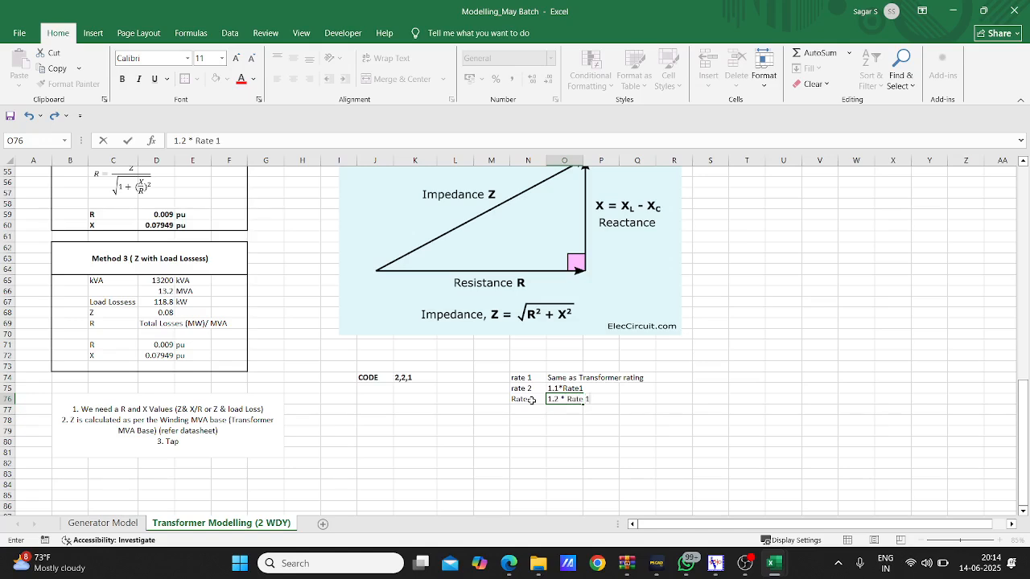
left_click(603, 464)
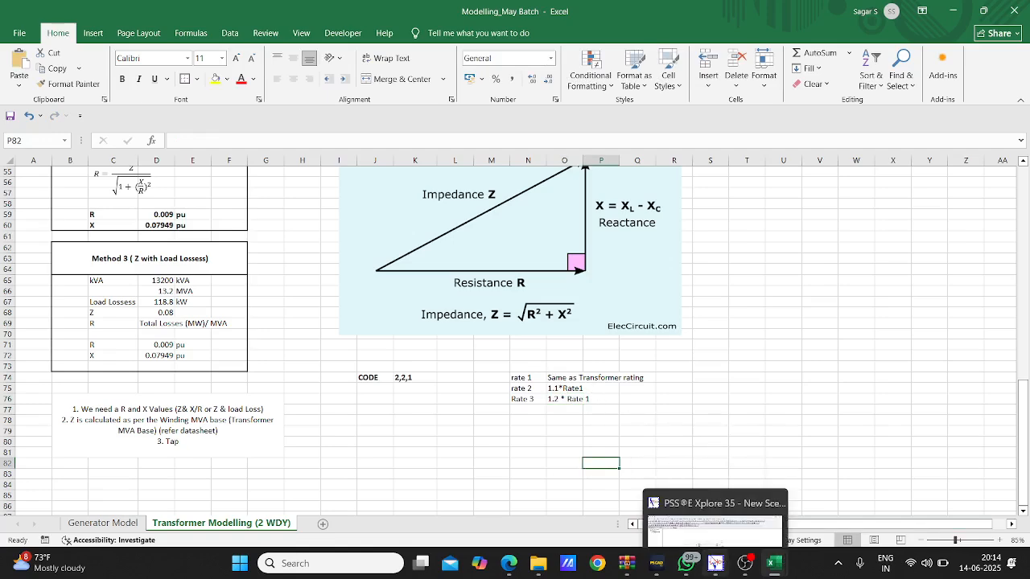
Check the RATE2 entry in the PSS®E record, return to Excel and enter 13.2 as the rate 1 value in R74.
left_click(716, 563)
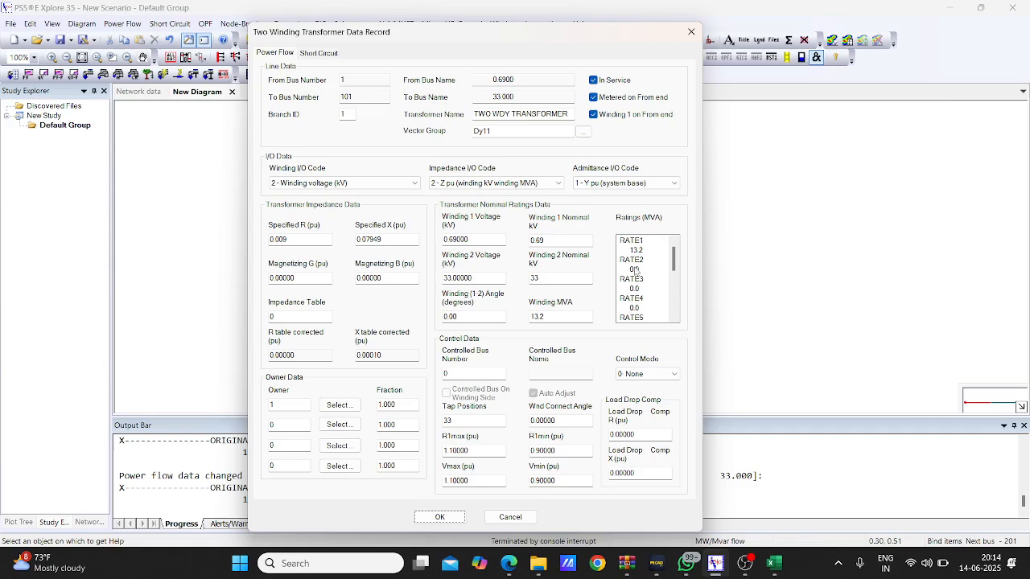
double_click(636, 270)
key("alt+Tab")
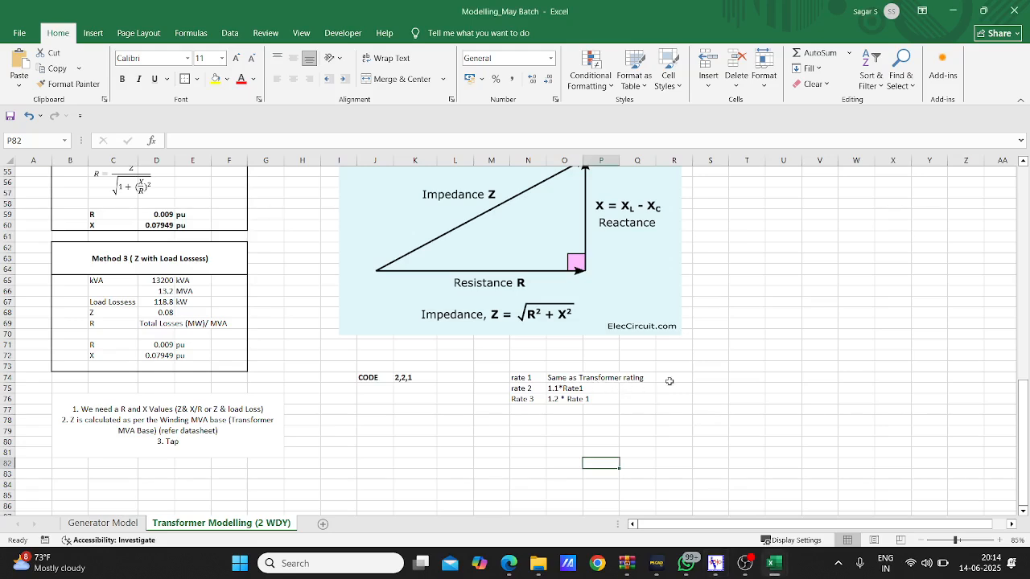
left_click(670, 382)
type("13.2")
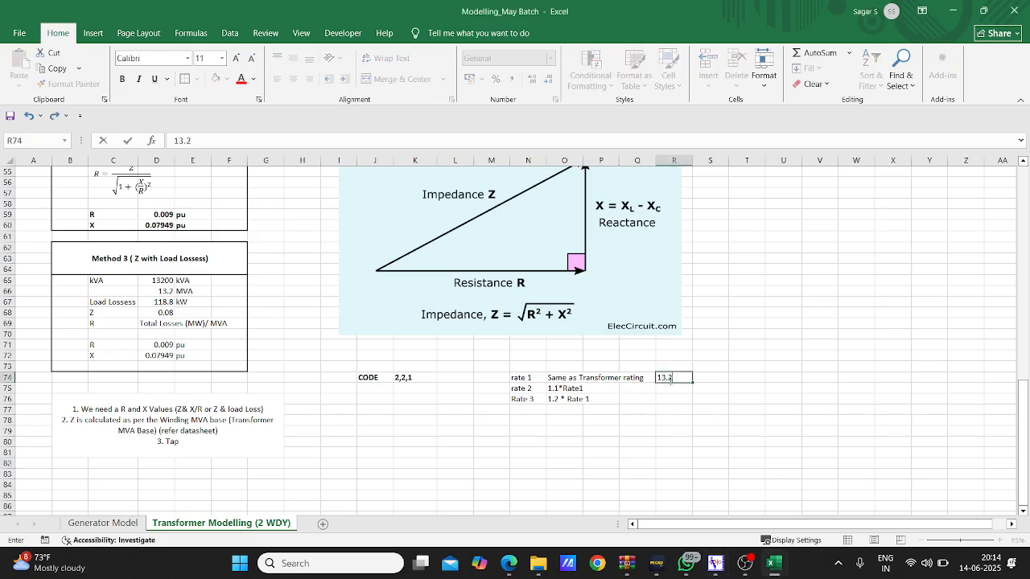
key("Return")
Calculate rate 2 in R75 with =1.1*R74 and rate 3 in R76 with =1.2*R74.
type("=")
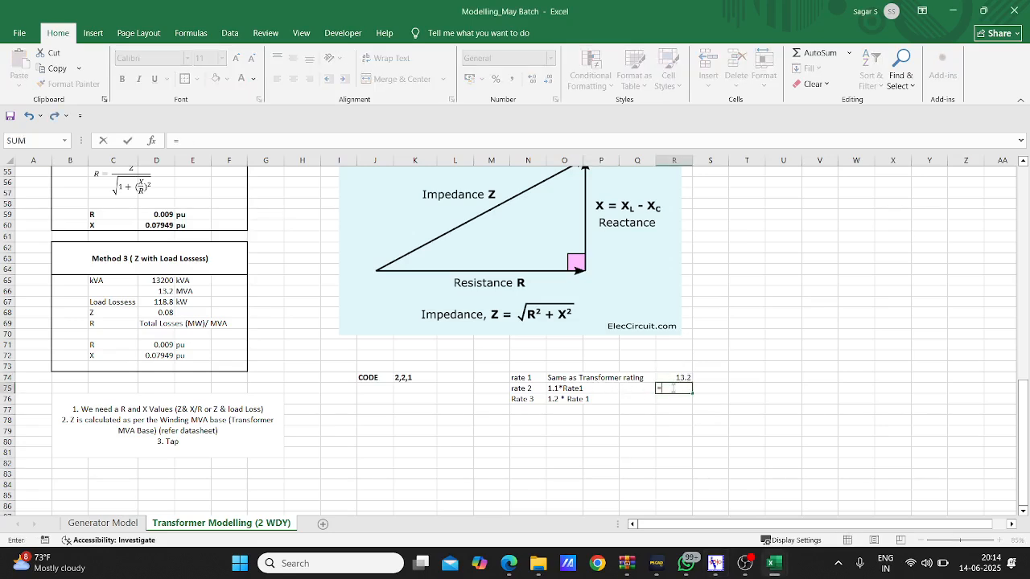
type("1.1*")
left_click(666, 378)
key("Return")
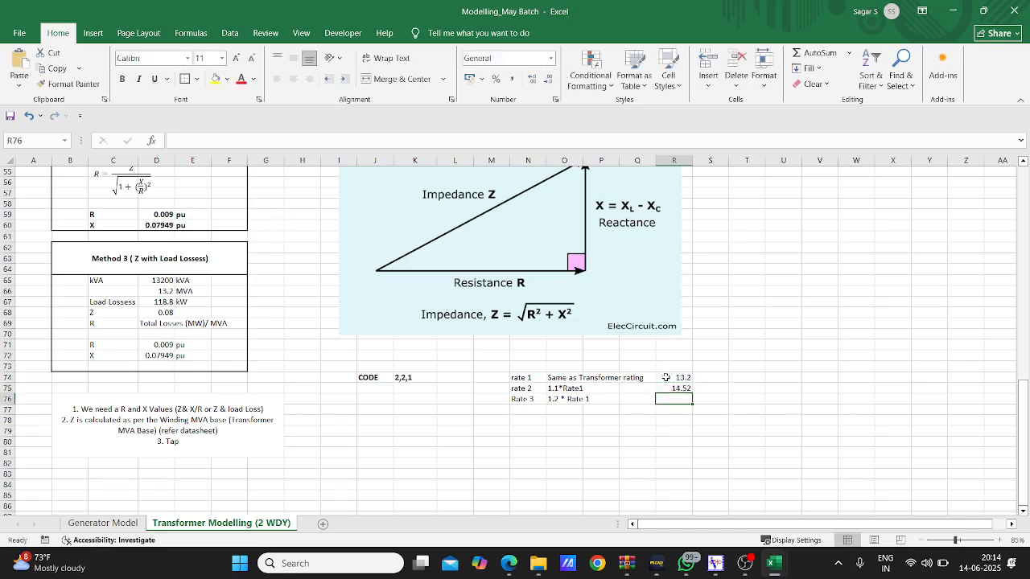
type("=1.")
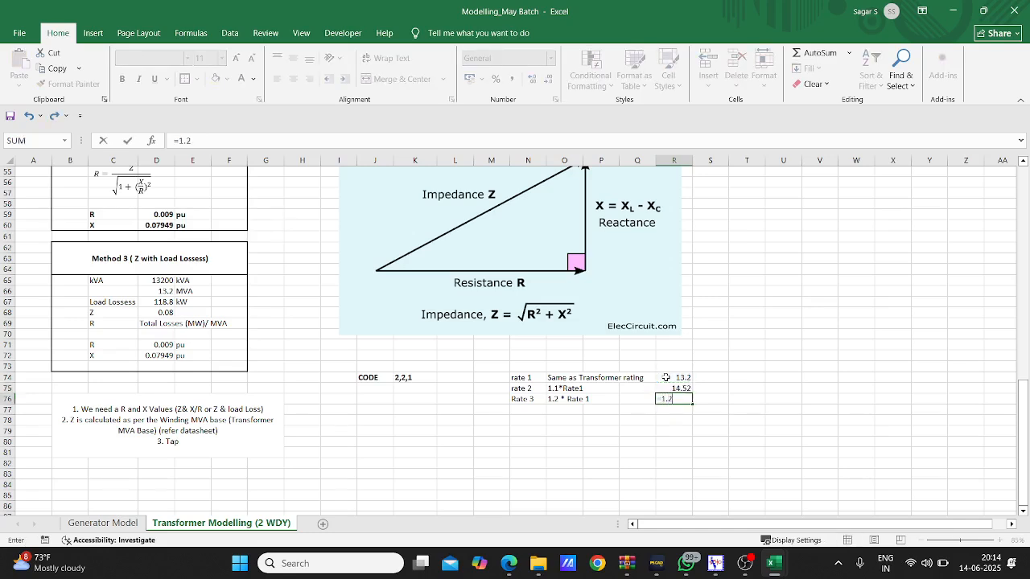
type("2*")
left_click(666, 377)
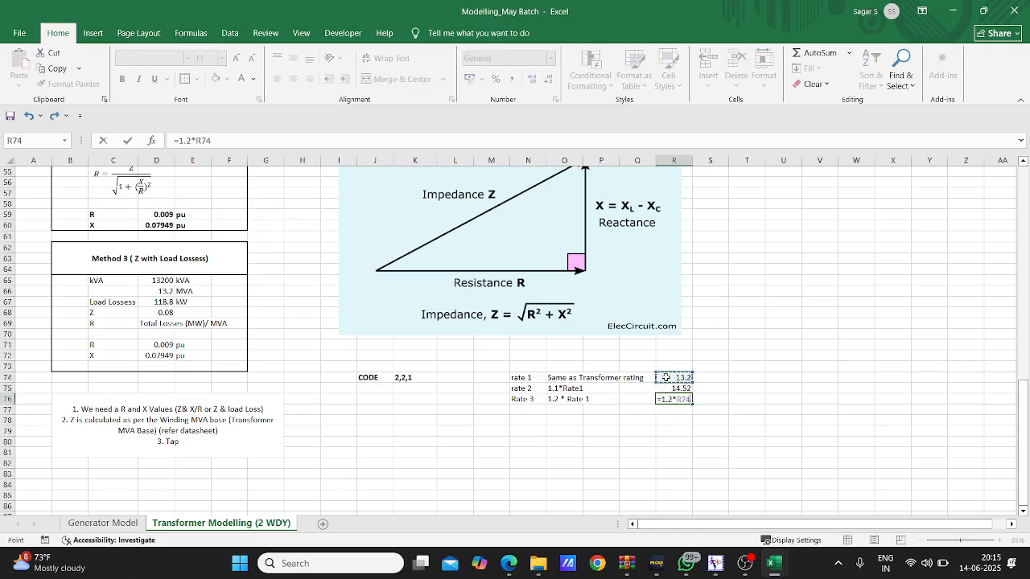
key("Return")
Copy the rate 2 value 14.52 from R75 into RATE2 of the transformer record in PSS®E.
left_click(681, 390)
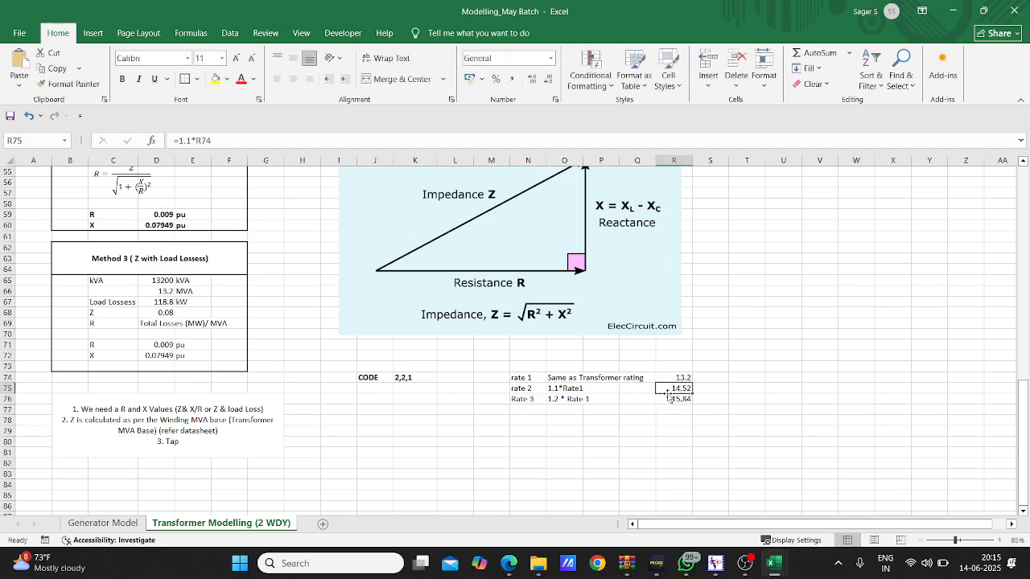
key("ctrl+c")
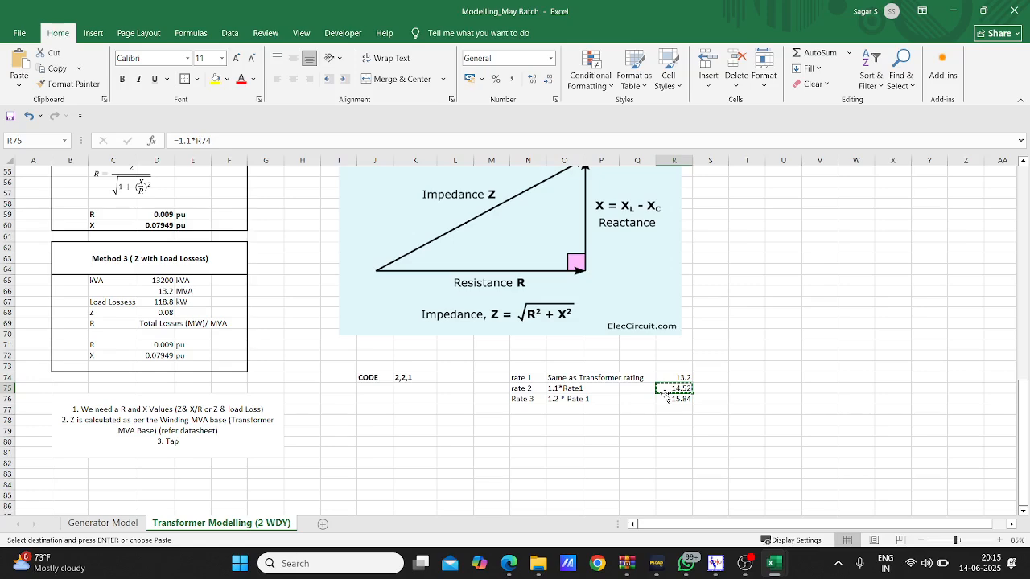
key("alt+Tab")
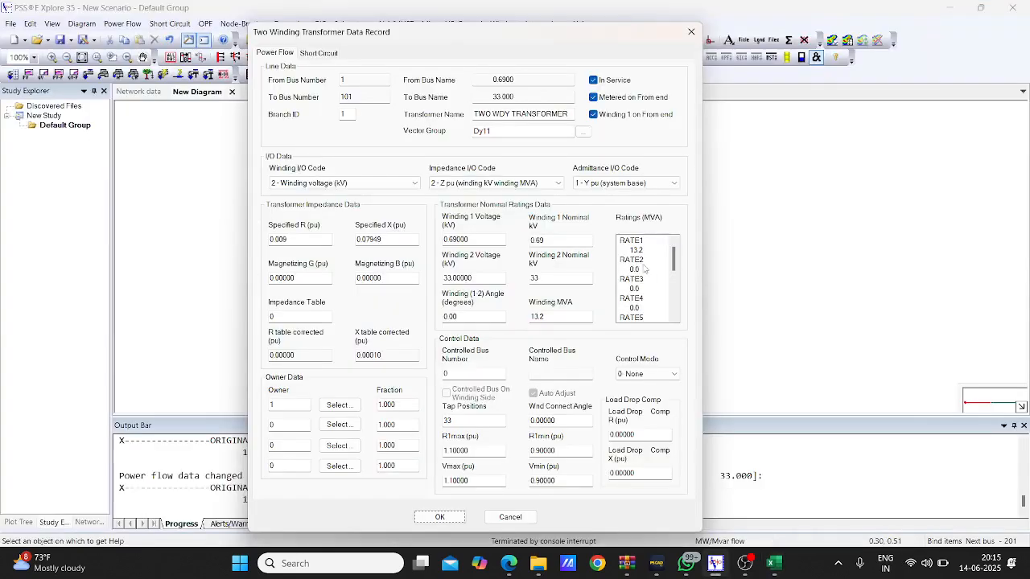
left_click(636, 270)
double_click(646, 270)
key("ctrl+v")
Copy the rate 3 value 15.84 from Excel cell R76 into RATE3 of the PSS®E transformer record.
key("alt+Tab")
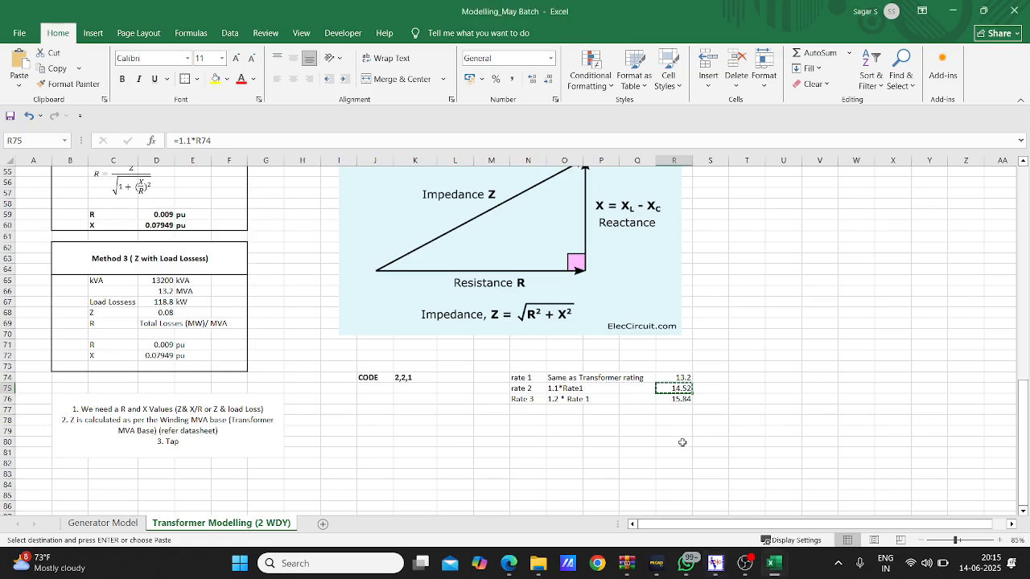
left_click(681, 399)
key("ctrl+c")
key("alt+Tab")
double_click(645, 288)
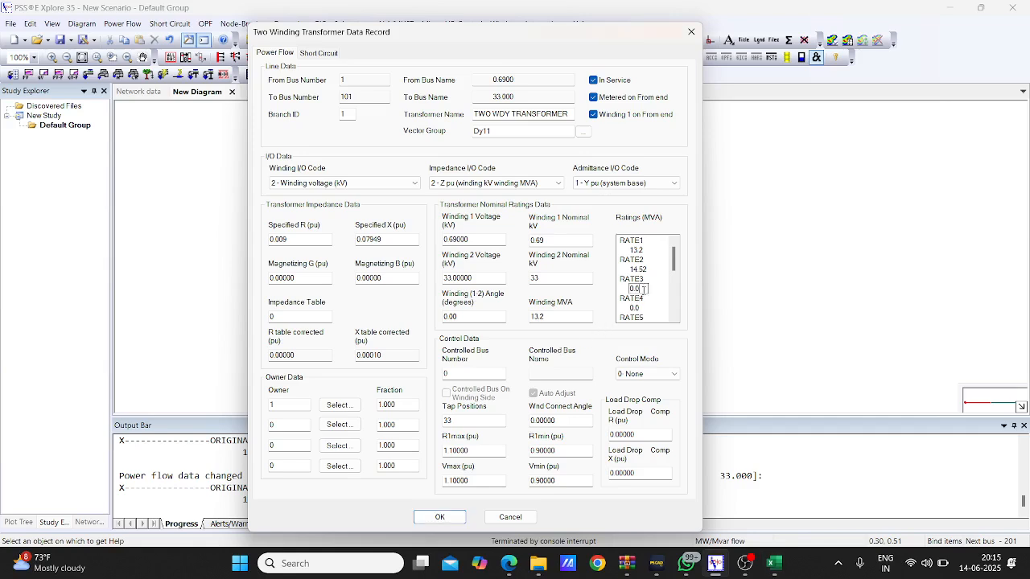
left_click_drag(639, 288, 623, 296)
key("ctrl+v")
Review the winding 1 voltage entries and set the transformer's control mode to 1-Voltage.
left_click_drag(502, 238, 420, 236)
left_click_drag(564, 241, 527, 241)
mouse_move(785, 569)
left_click_drag(448, 40, 242, 37)
left_click(439, 371)
left_click(436, 392)
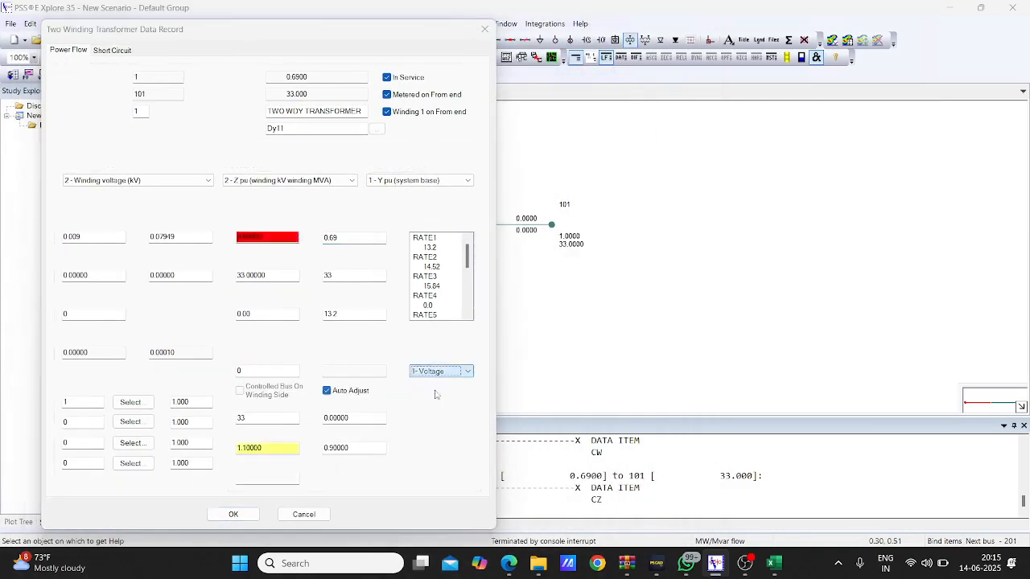
left_click(269, 313)
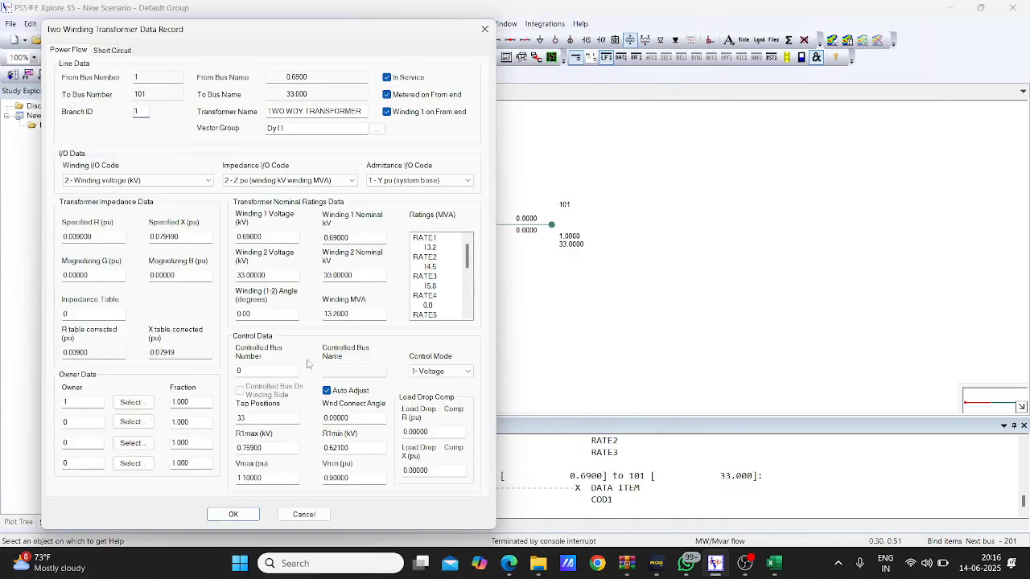
Move the transformer record clear of the diagram, check the from and to bus data, and set the controlled bus number to 1.
left_click(257, 368)
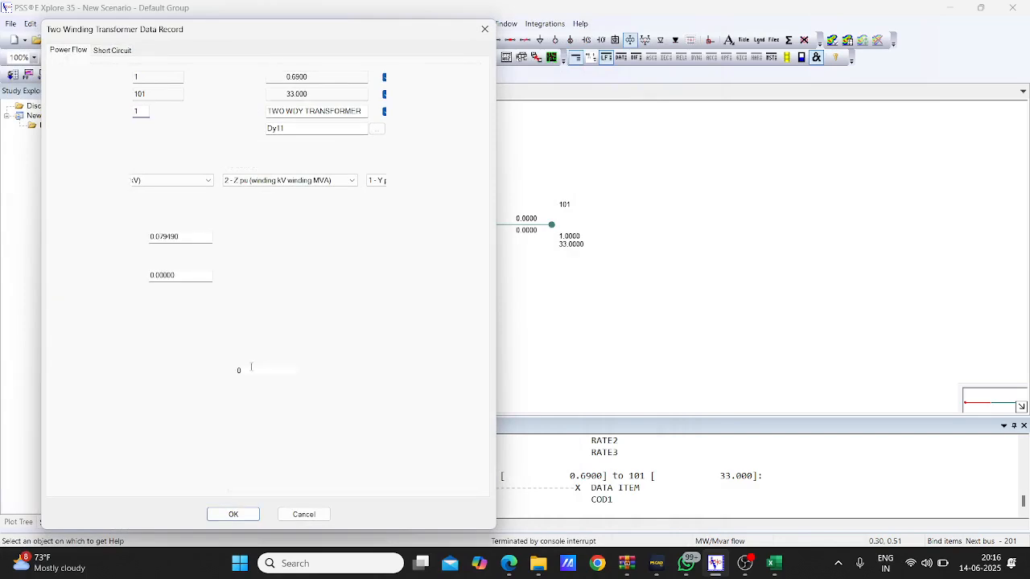
left_click_drag(340, 28, 837, 49)
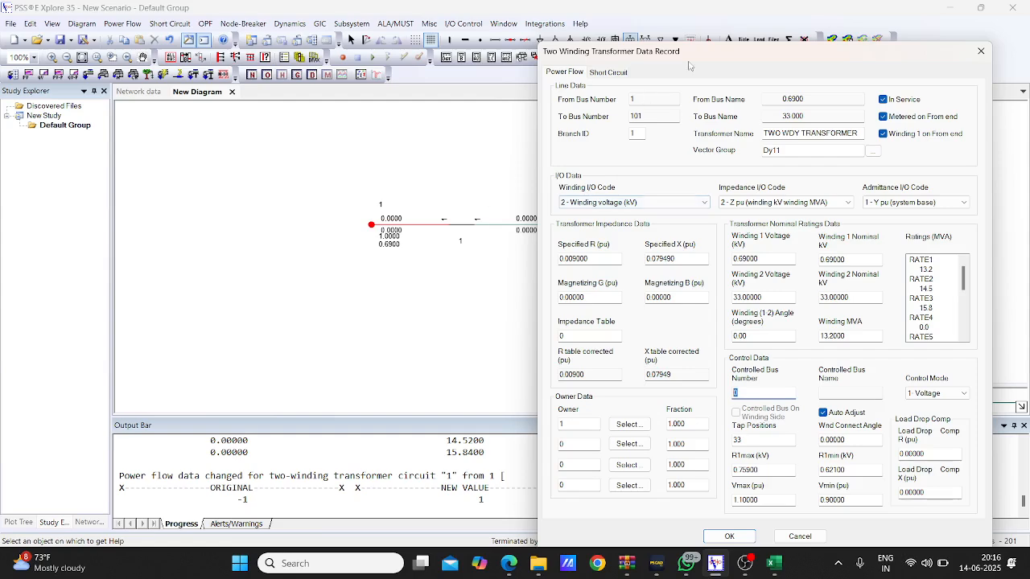
double_click(812, 116)
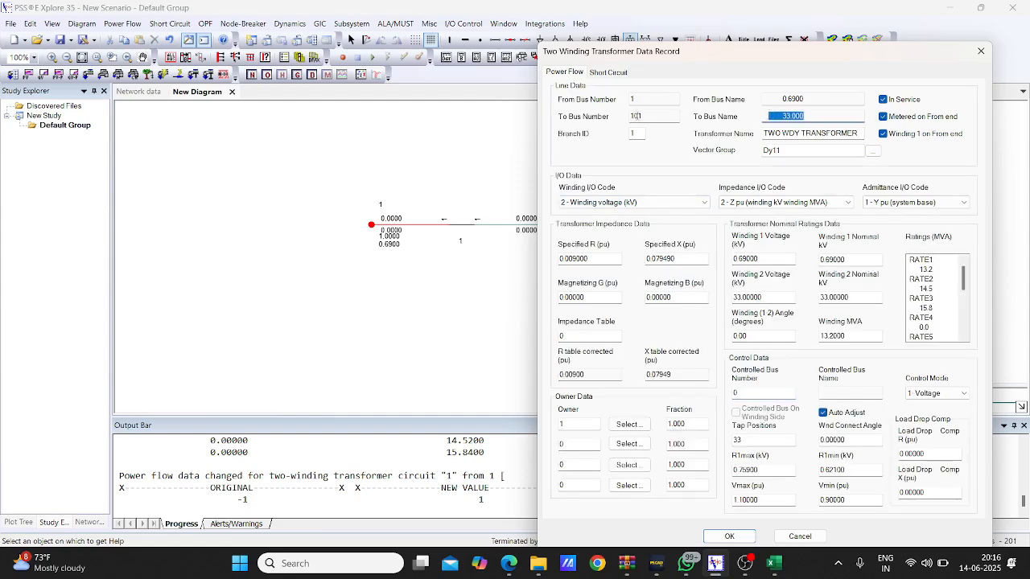
double_click(816, 102)
left_click_drag(642, 100, 627, 100)
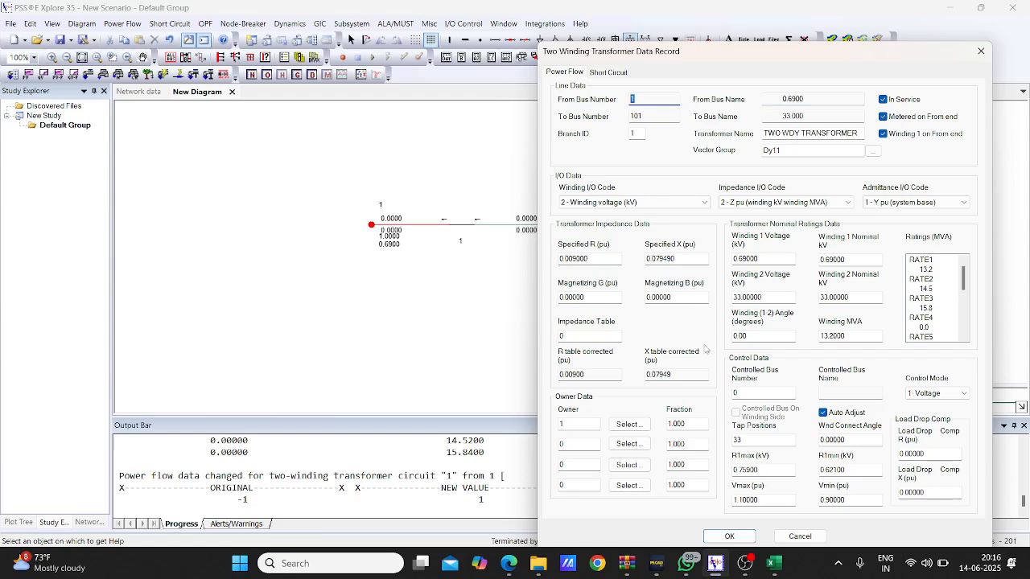
left_click_drag(745, 394, 709, 393)
type("1")
Set the tap positions to 17 and switch Auto Adjust off and back on.
double_click(761, 442)
type("17")
left_click(822, 412)
left_click(822, 413)
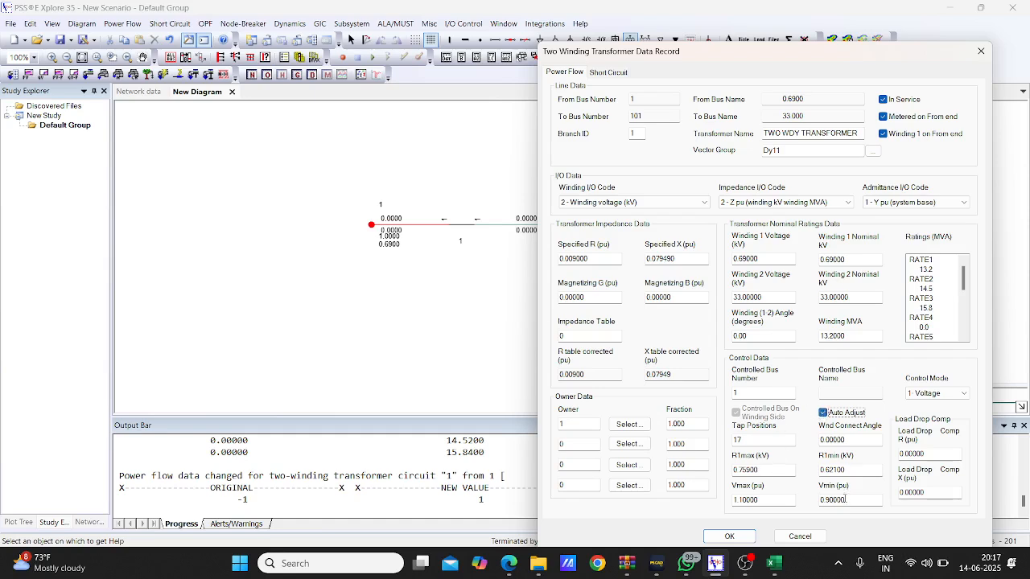
Find free space in the Excel sheet below the CODE row, return to PSS®E and capture a screenshot of the Control Data section.
left_click(783, 566)
left_click(642, 503)
scroll(568, 408, "down", 2)
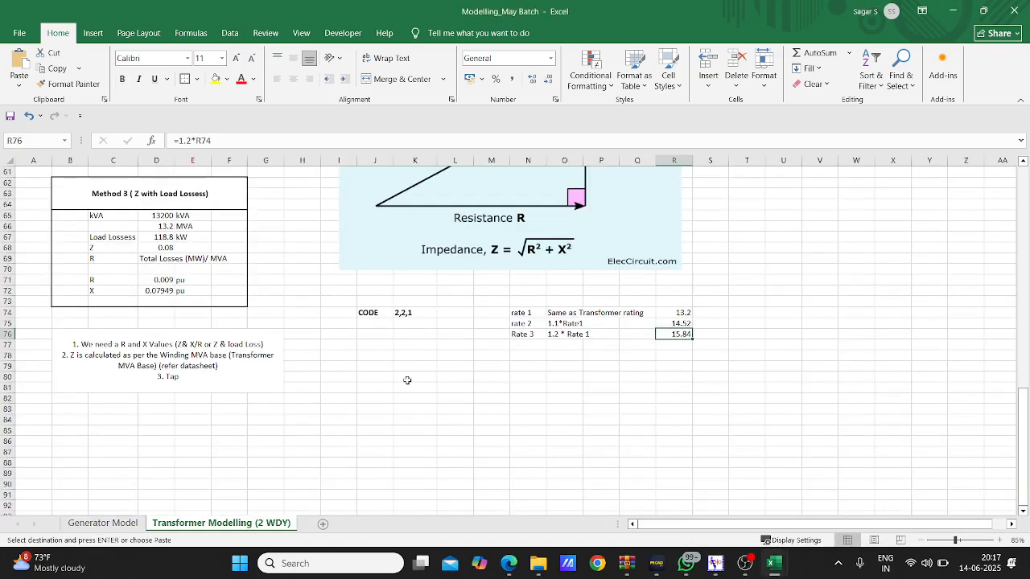
left_click(415, 384)
left_click(715, 563)
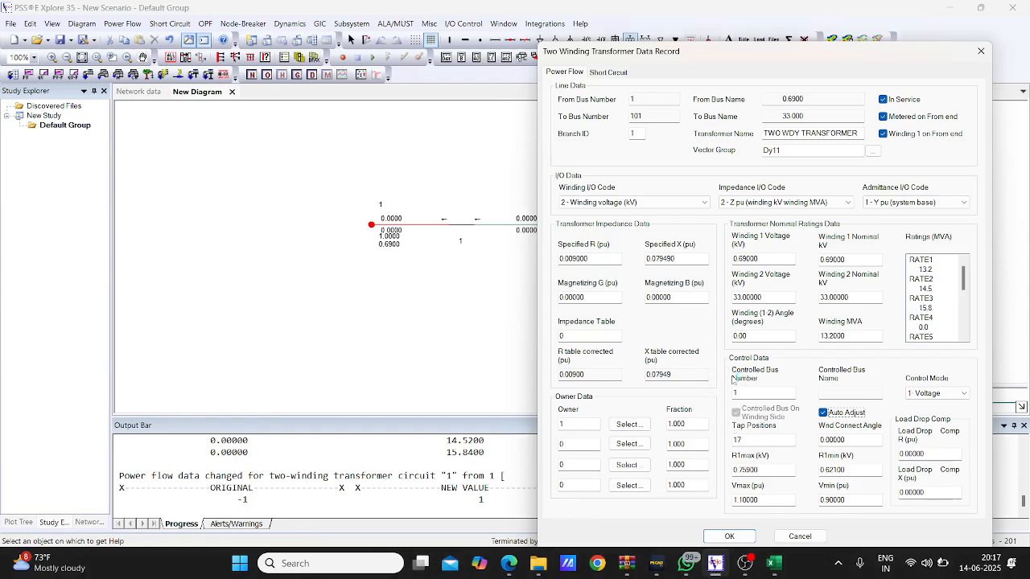
key("super+shift+s")
left_click_drag(726, 351, 986, 517)
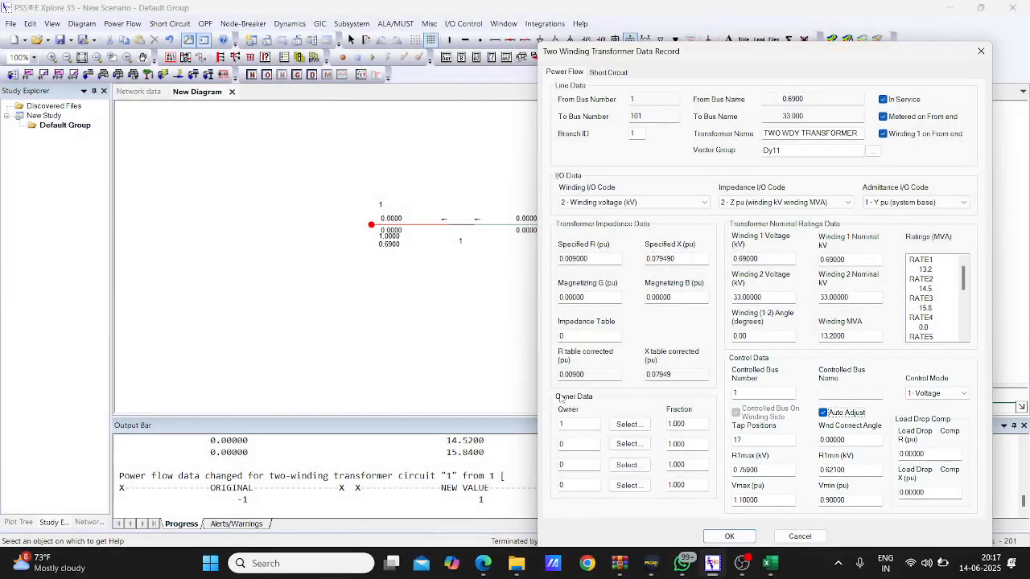
Paste the Control Data screenshot into the Modelling_May Batch workbook in Excel and position it below the CODE and rate rows.
mouse_move(767, 564)
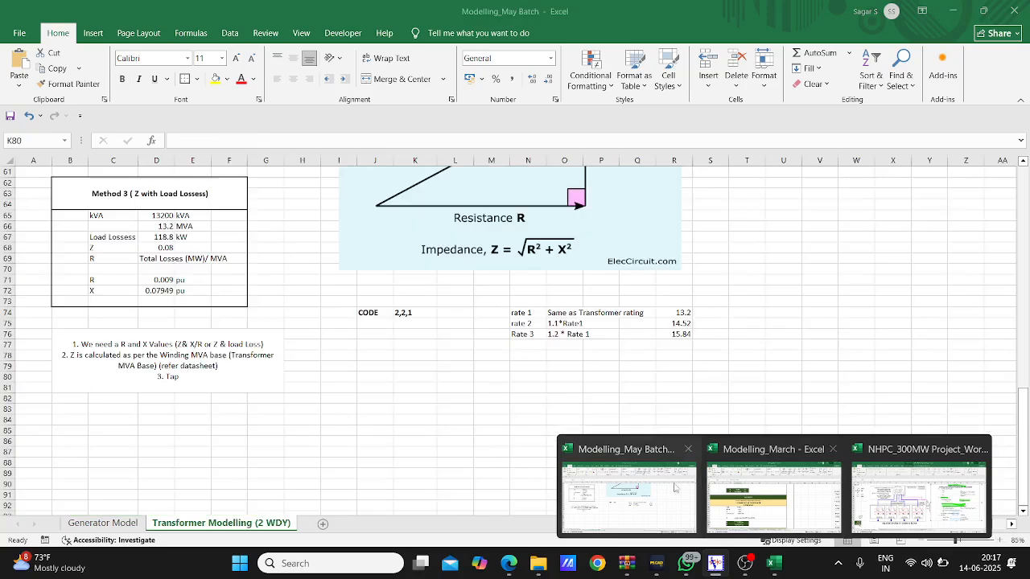
left_click(687, 491)
left_click(375, 376)
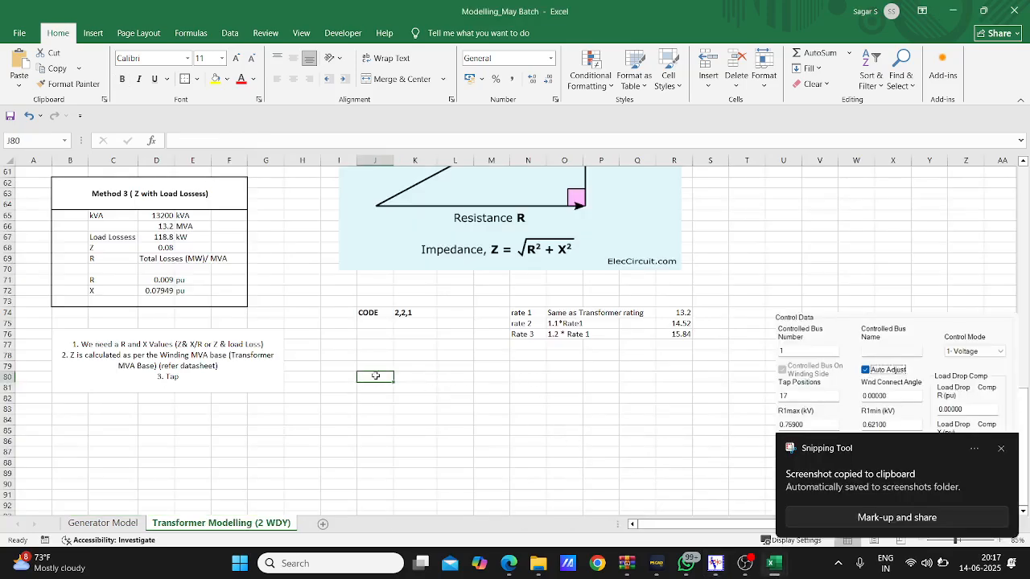
key("ctrl+v")
left_click_drag(557, 413, 531, 394)
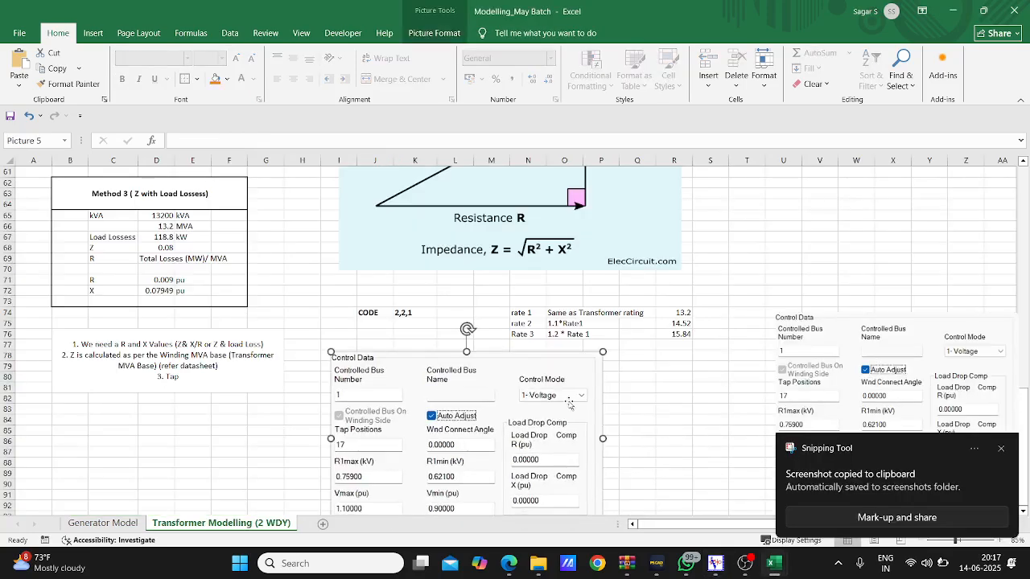
left_click(662, 366)
Enter "Auto Adjust" in Q79 beside the pasted screenshot with "OLTC" in R79.
scroll(644, 384, "down", 1)
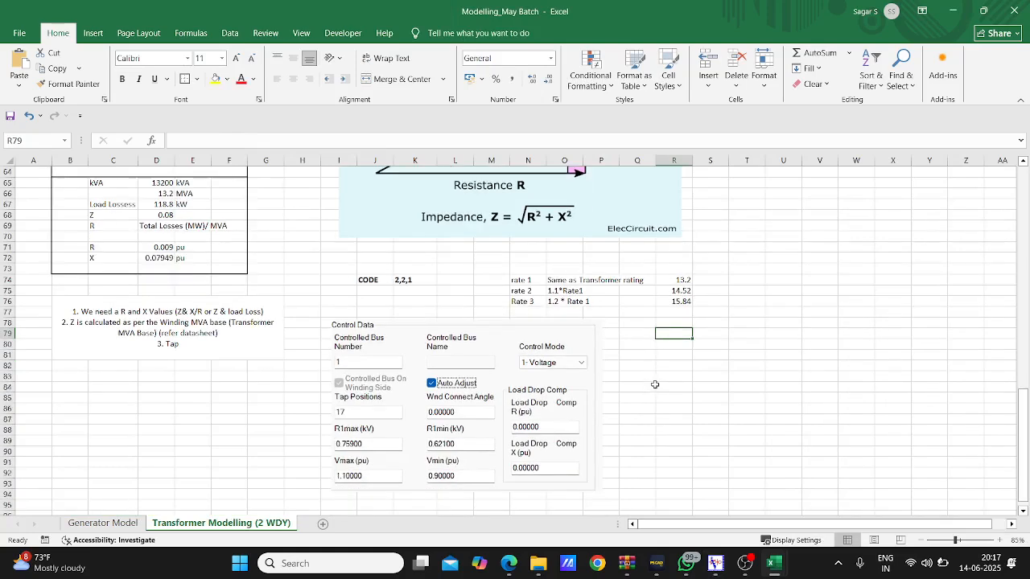
left_click(625, 339)
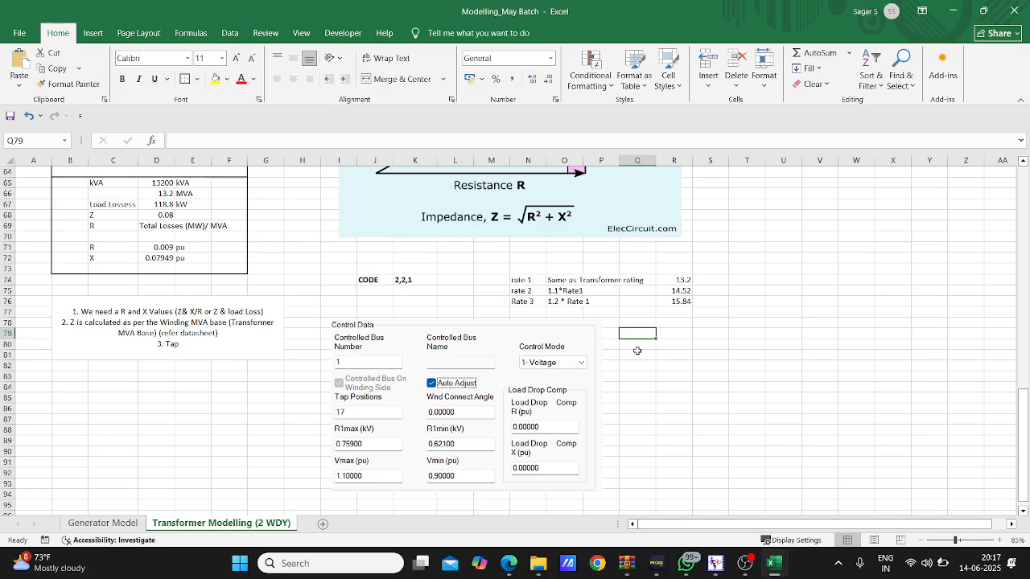
type("Auto Adjust")
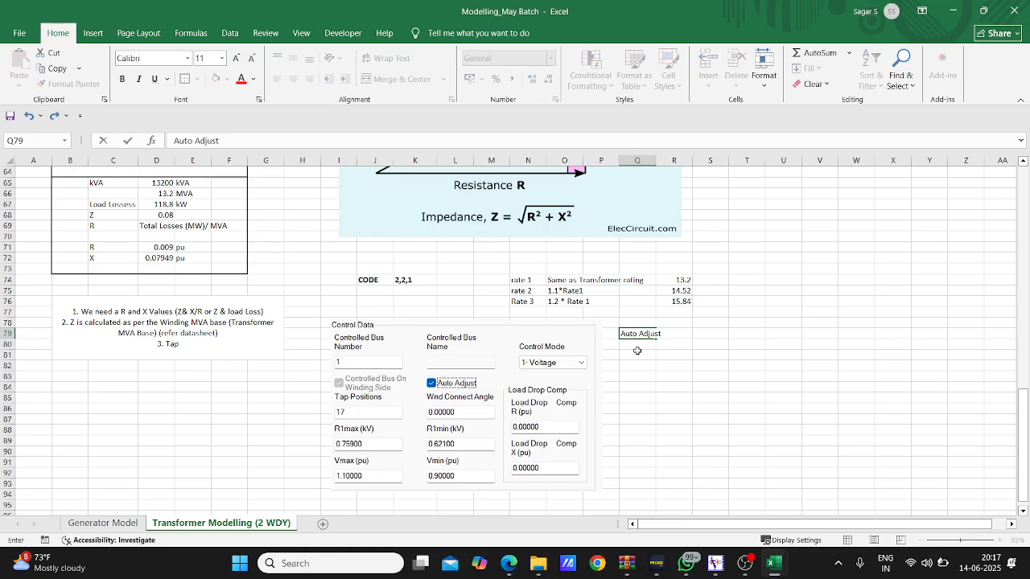
key("Tab")
type("OLT")
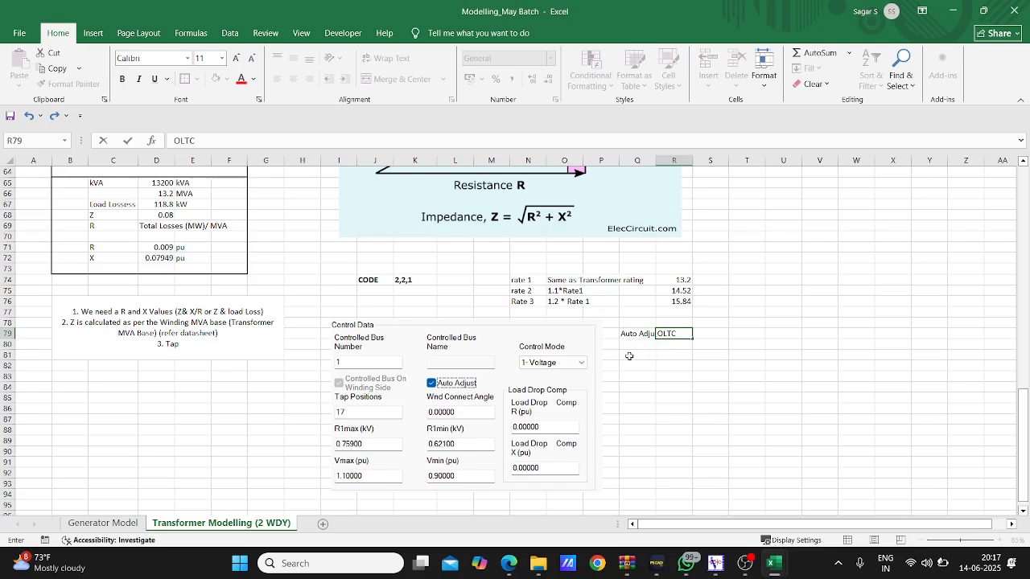
Enter the note "Disable tge Auto Adjust is the Transformer have a fixed Tap" in Q81.
left_click(633, 355)
type("Disavle")
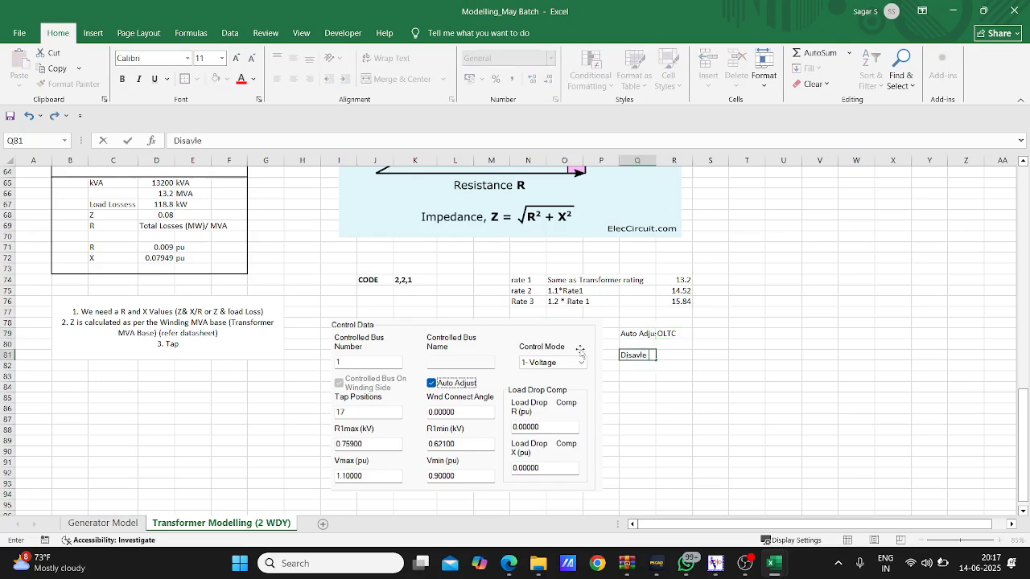
key("BackSpace")
key("BackSpace")
key("BackSpace")
type("ble tge Auto Adju")
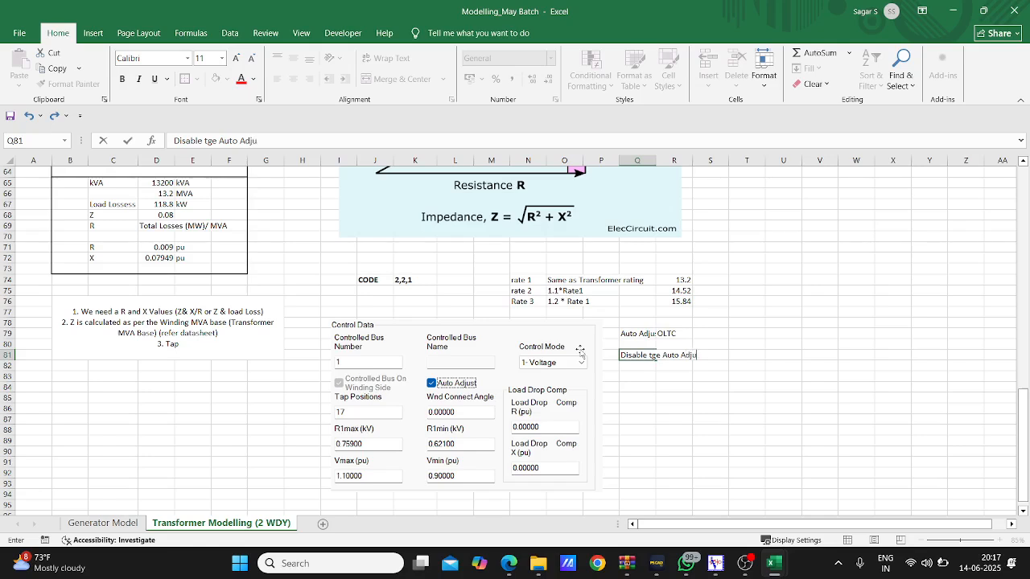
type("st is the Transformer have a fixed")
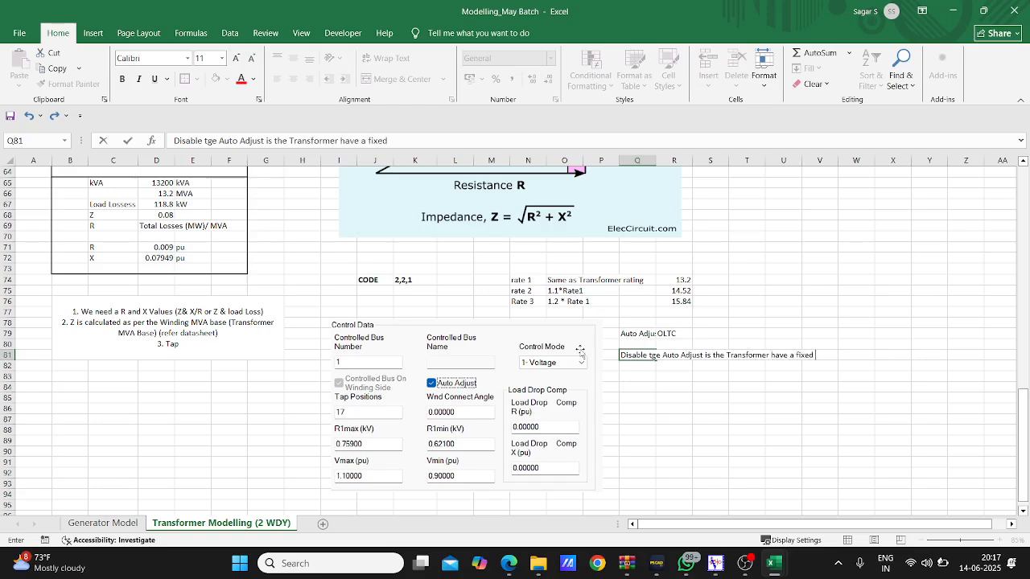
type(" Tap")
Widen column Q so the "Auto Adjust" label fits.
left_click(707, 406)
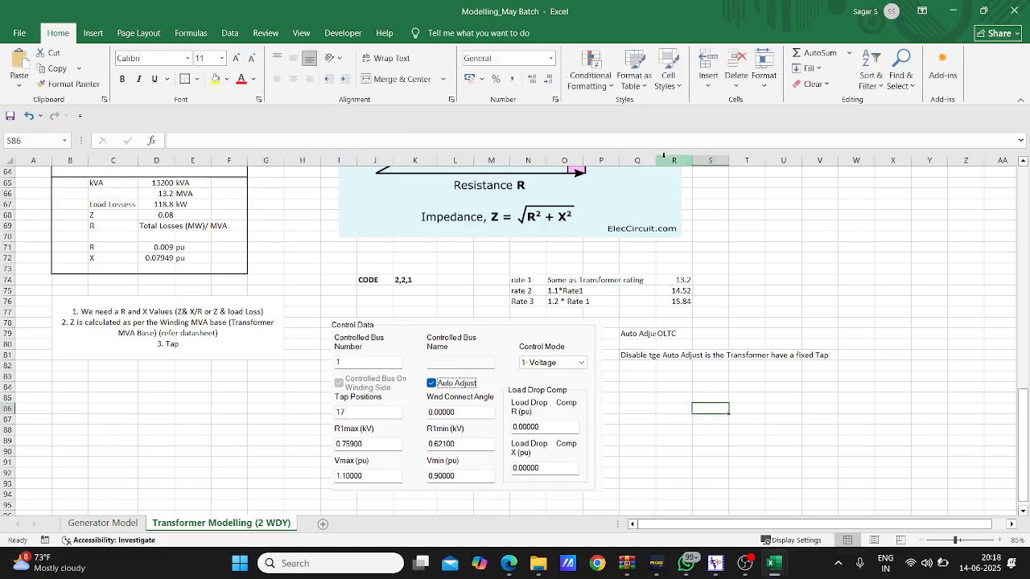
left_click_drag(655, 158, 669, 157)
left_click(796, 311)
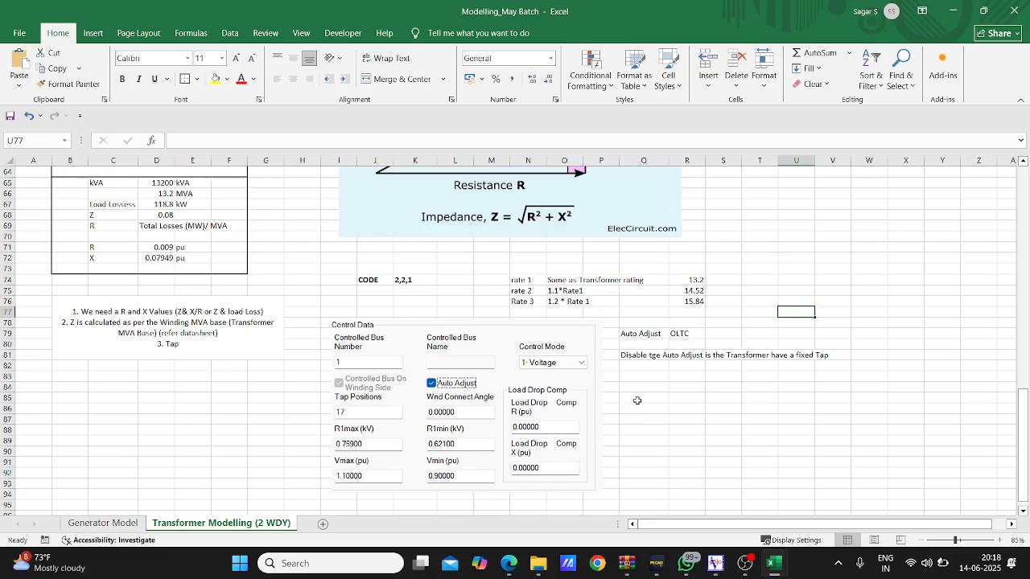
Enter the labels "Vmax" in Q85 and "Vmin" in Q86.
left_click(636, 399)
type("Vmax")
key("Tab")
key("Down")
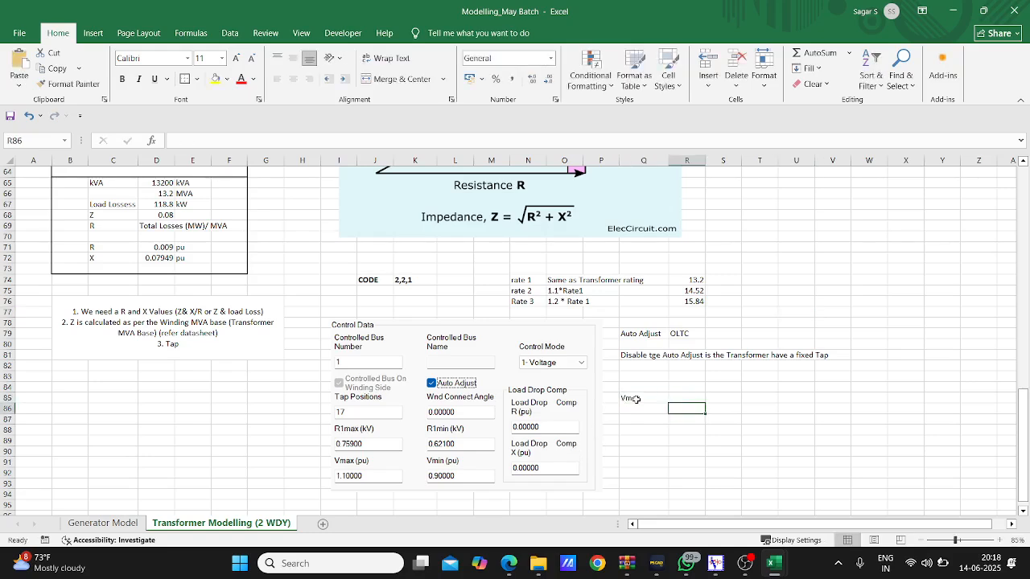
key("Left")
type("V,in")
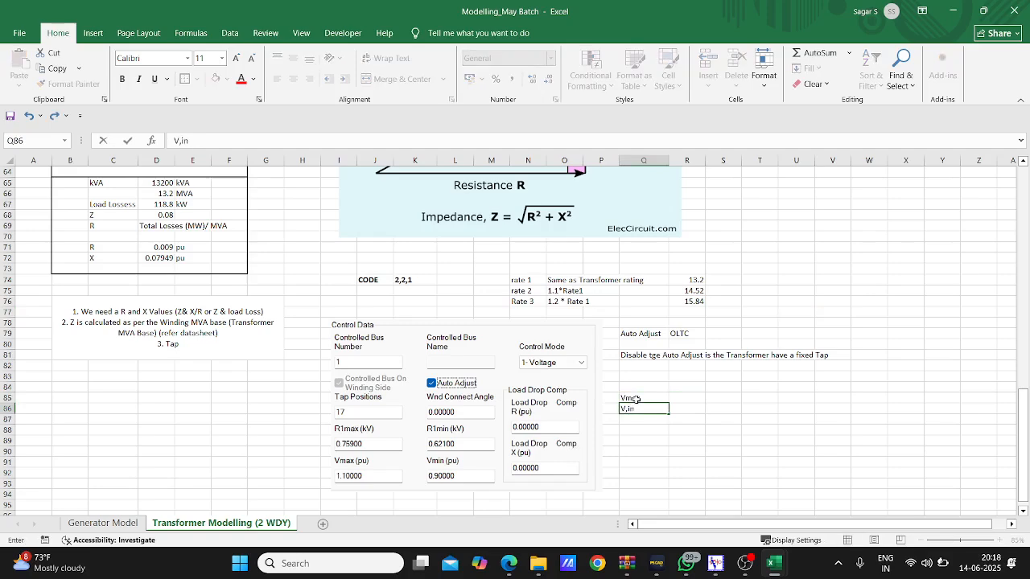
type("min")
Enter "Step Size" in Q83 with the value 1.25% in R83.
left_click(630, 376)
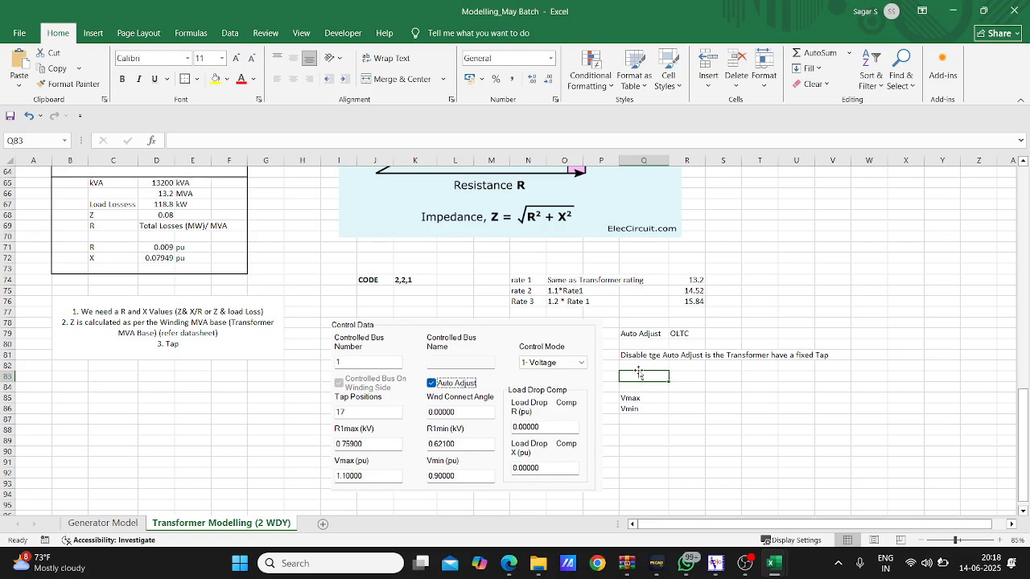
type("Step Size")
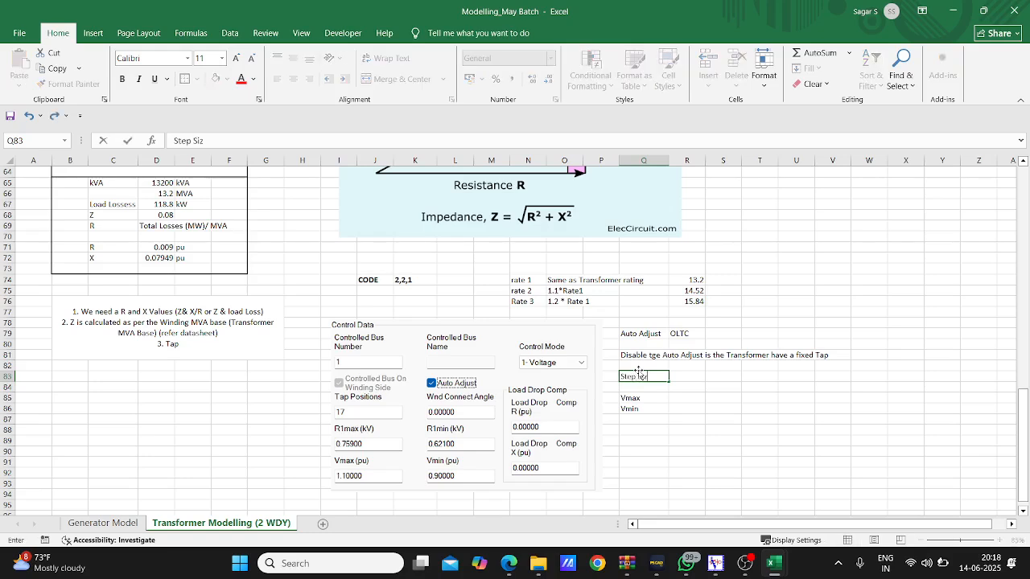
key("Tab")
type("1.25%")
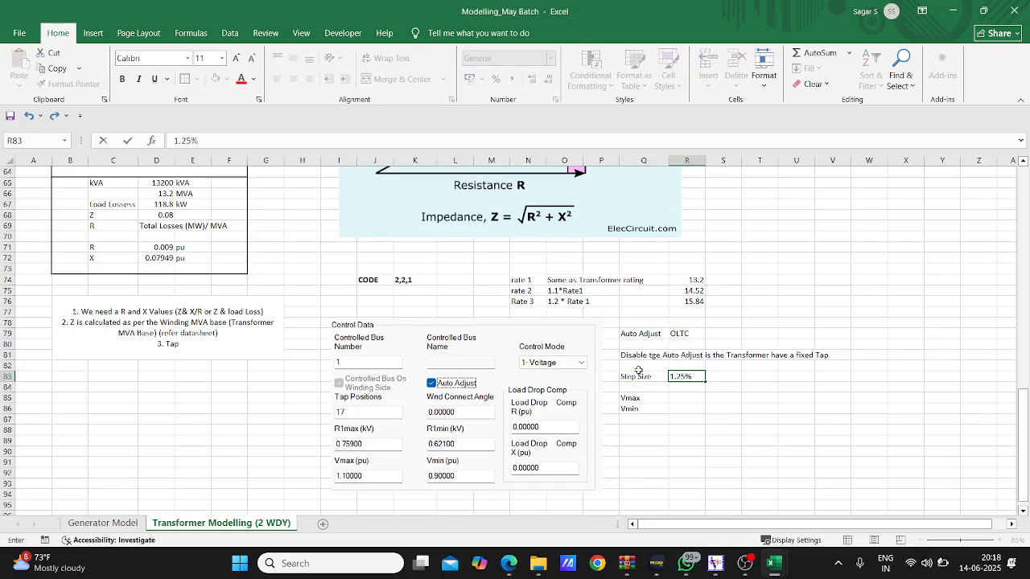
Calculate Vmax in R85 as 1 plus the percentage step size, with the formula =1+R83.
left_click(680, 402)
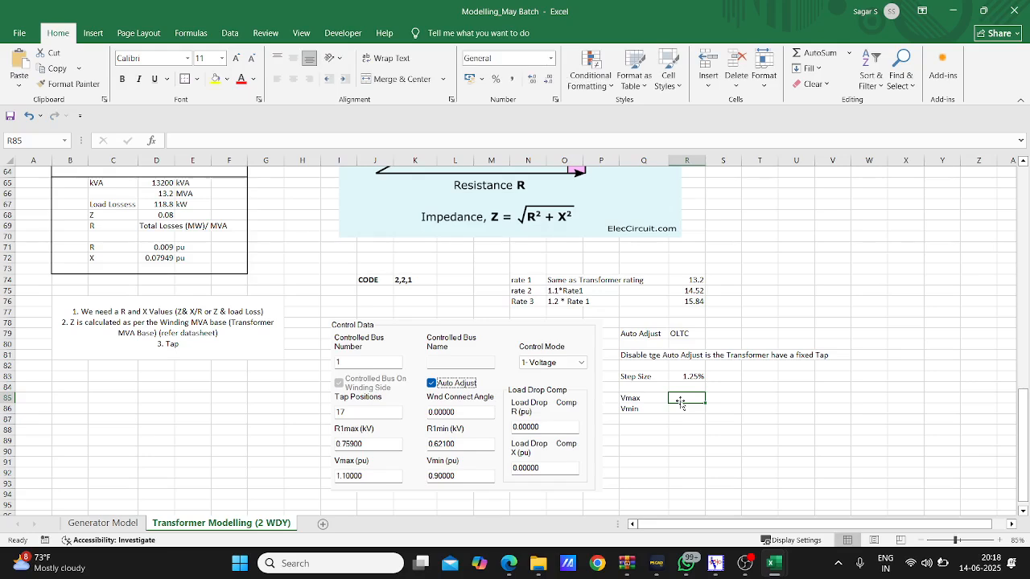
type("=1")
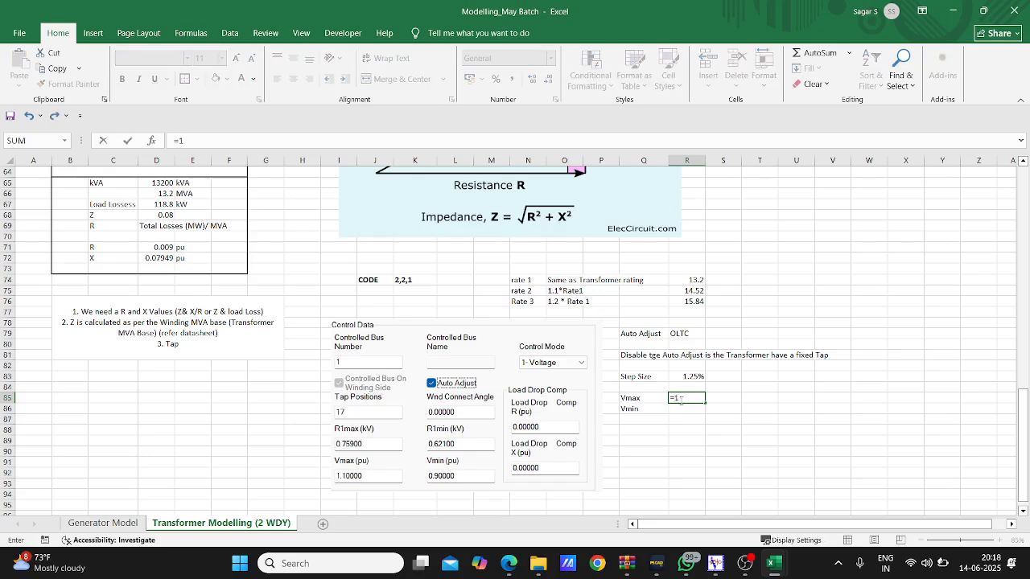
type("+")
left_click(680, 377)
key("Return")
double_click(686, 397)
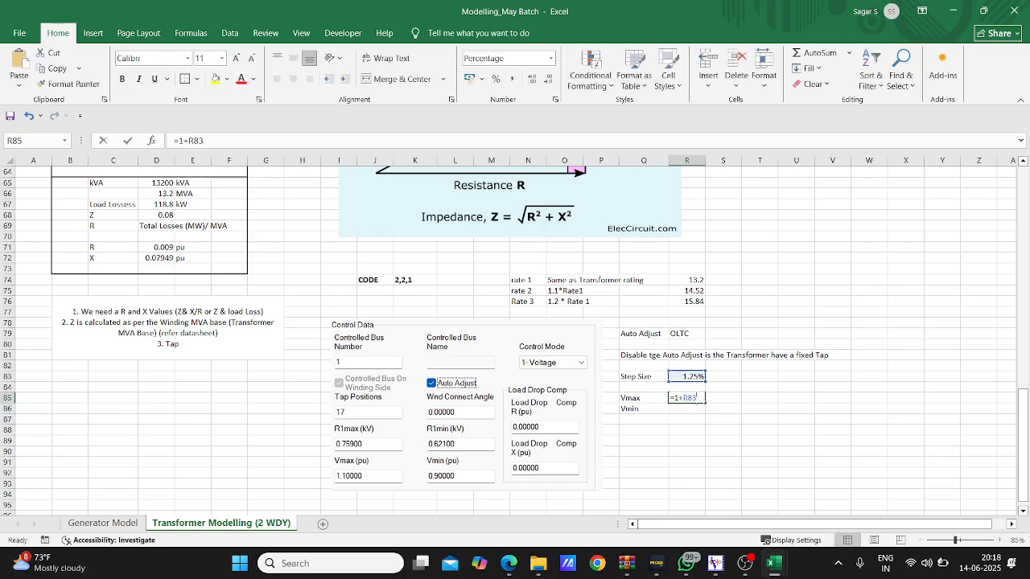
key("Escape")
Enter =1.25% in S83 beside the step size and set the cell's number format to General.
left_click(723, 375)
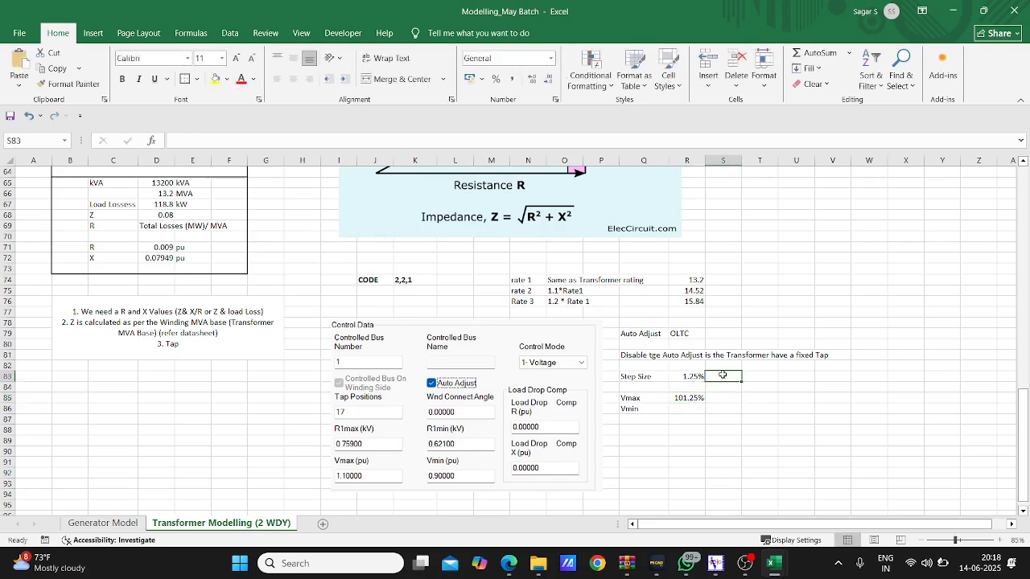
type("=")
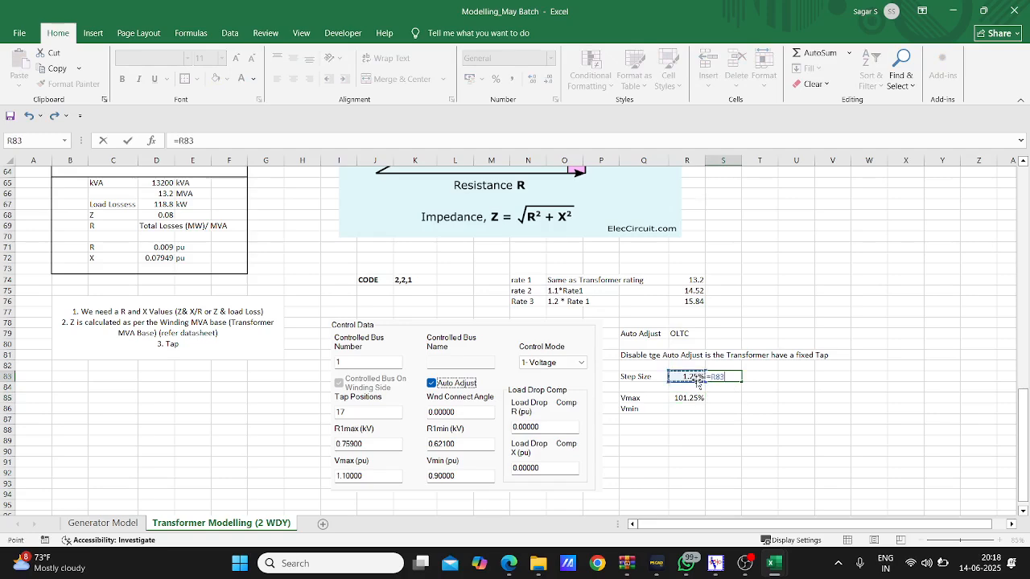
key("Return")
double_click(723, 376)
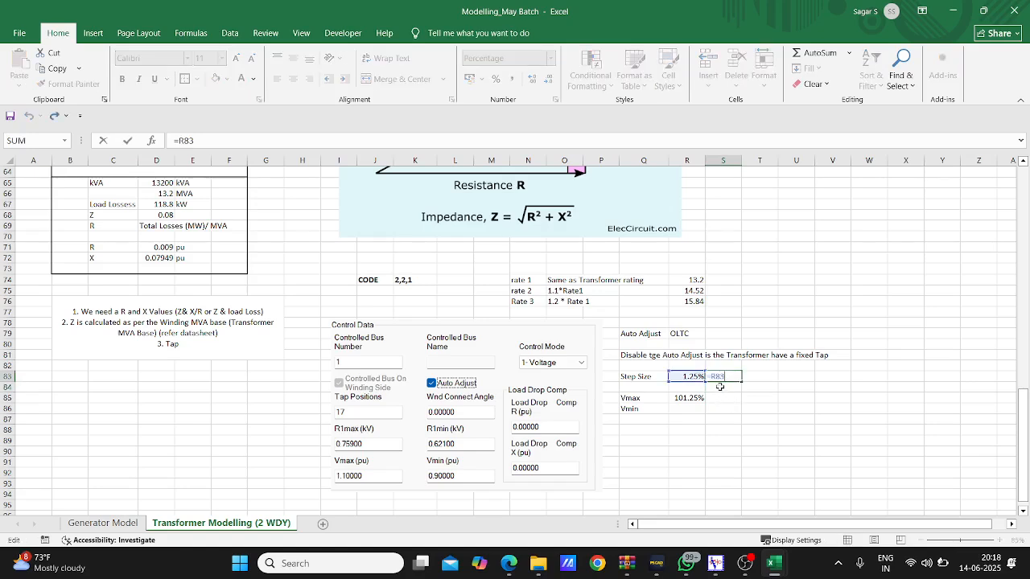
key("BackSpace")
key("BackSpace")
key("BackSpace")
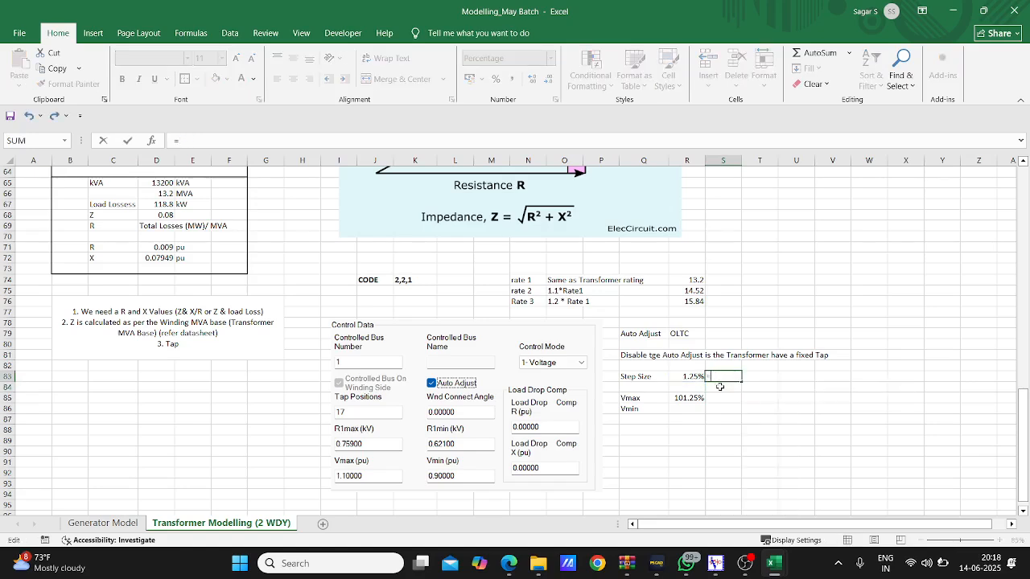
type("1.25")
key("Return")
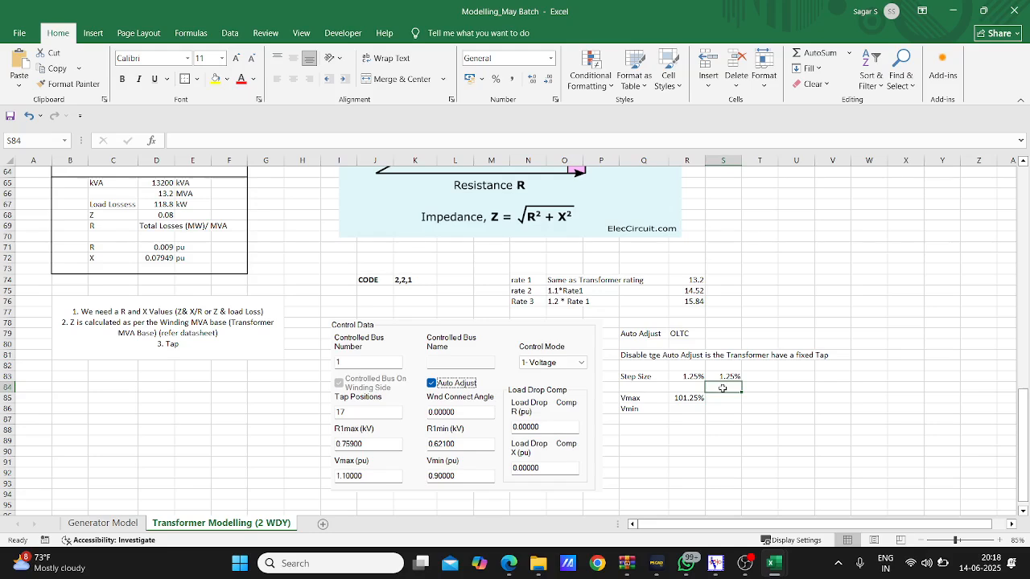
left_click(723, 376)
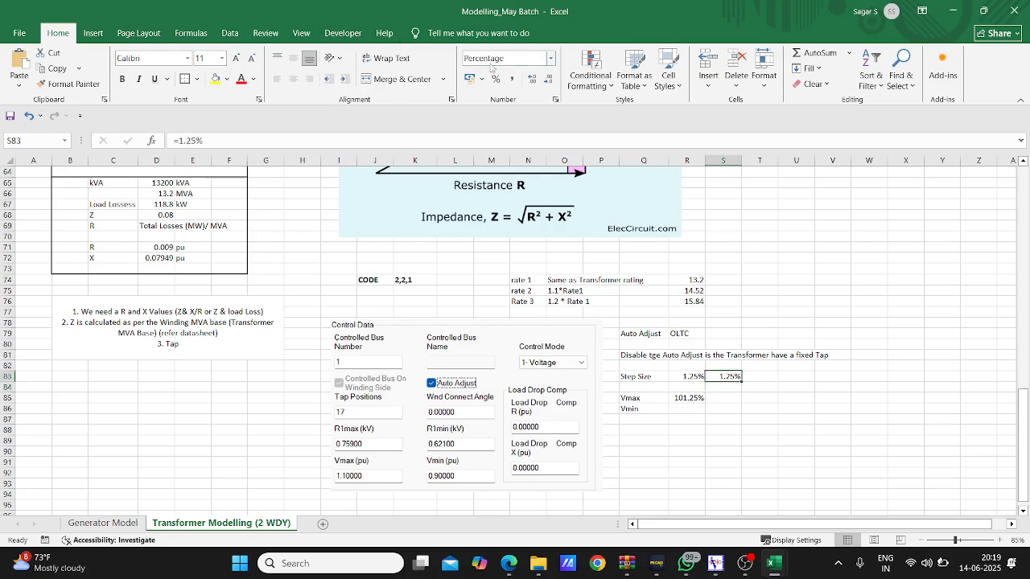
left_click(552, 58)
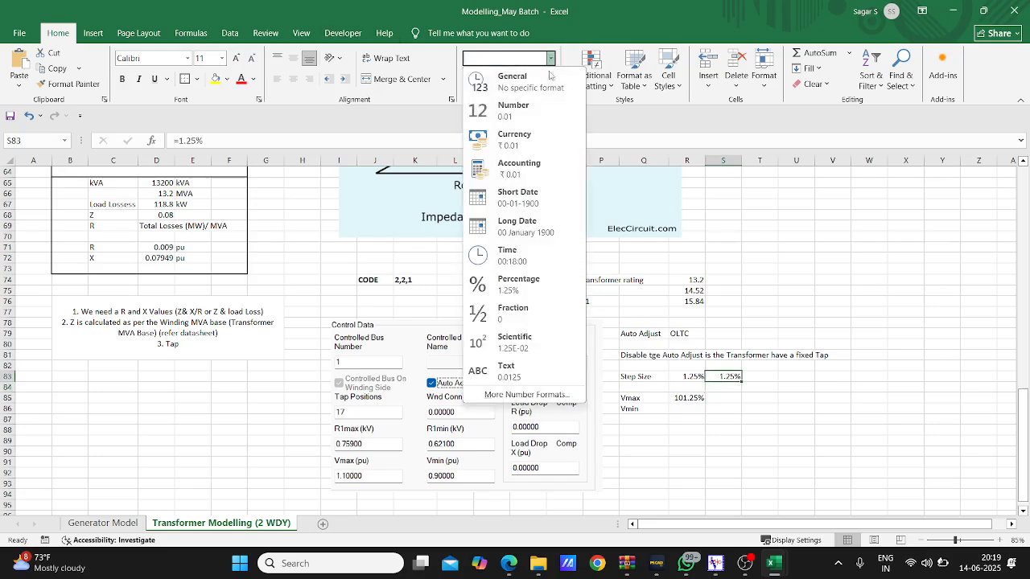
left_click(540, 90)
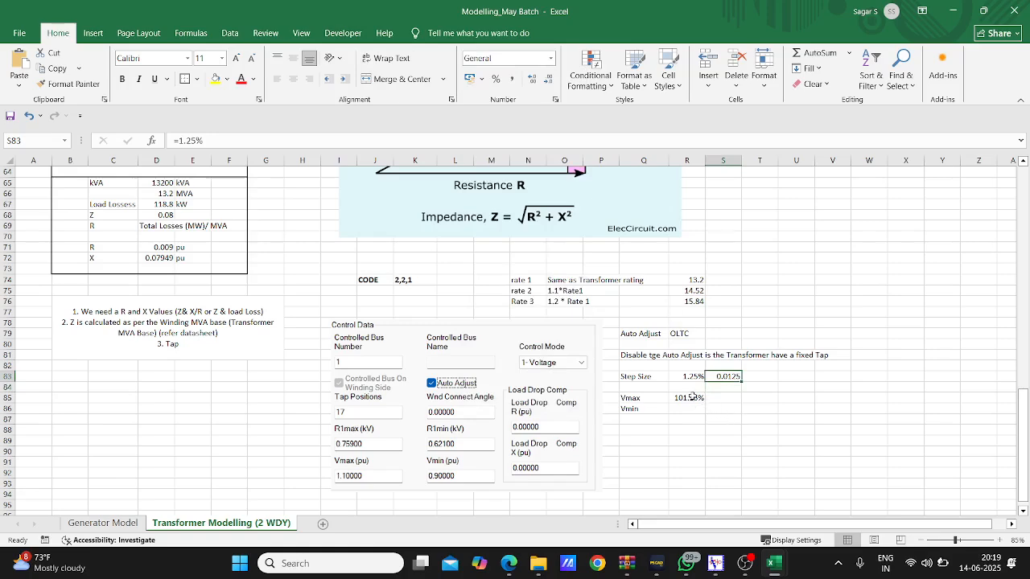
Replace the Vmax formula in R85 with =1+S83 and set its number format to General.
left_click(689, 397)
key("BackSpace")
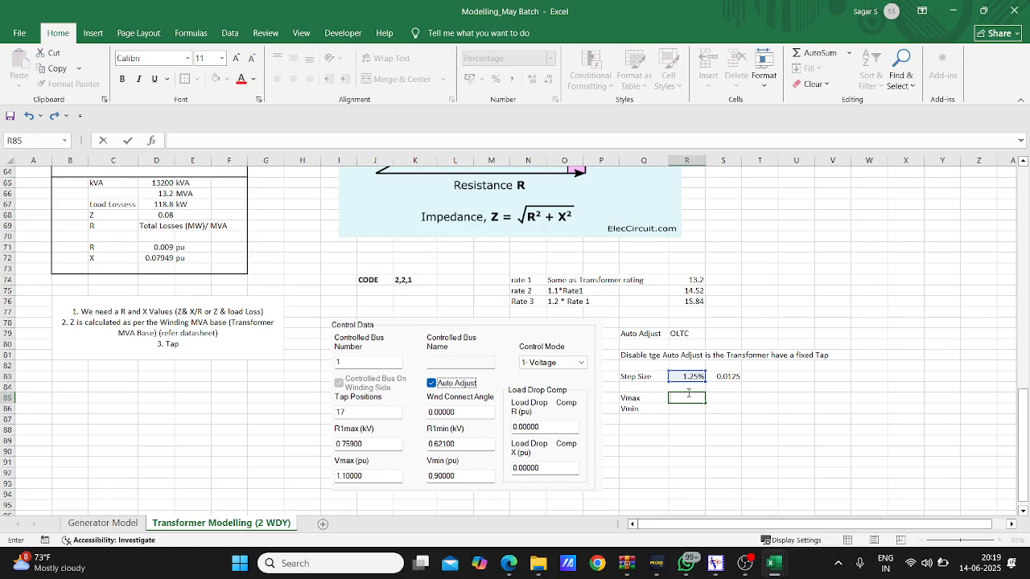
type("=1+")
left_click(732, 375)
key("Return")
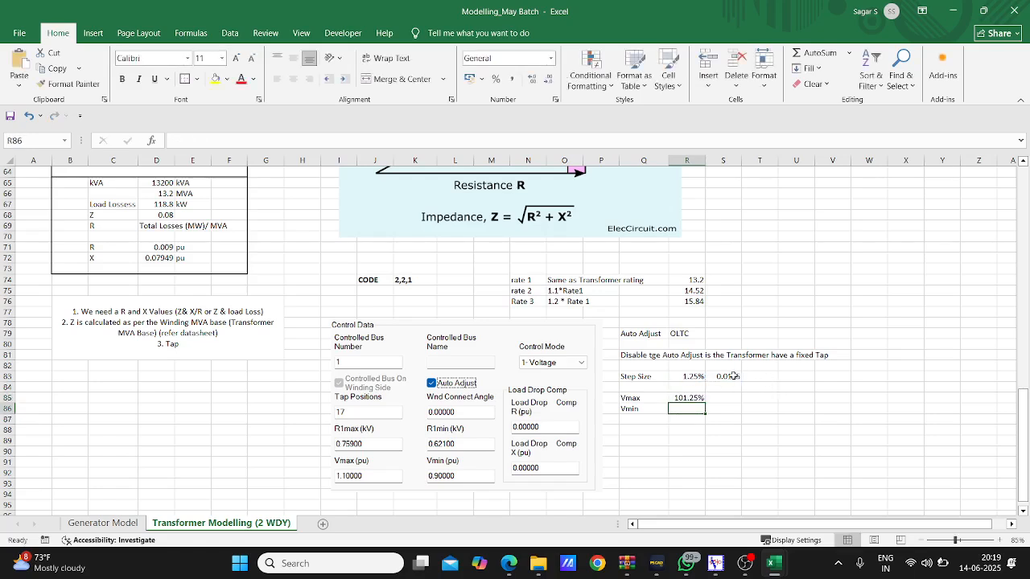
left_click(697, 395)
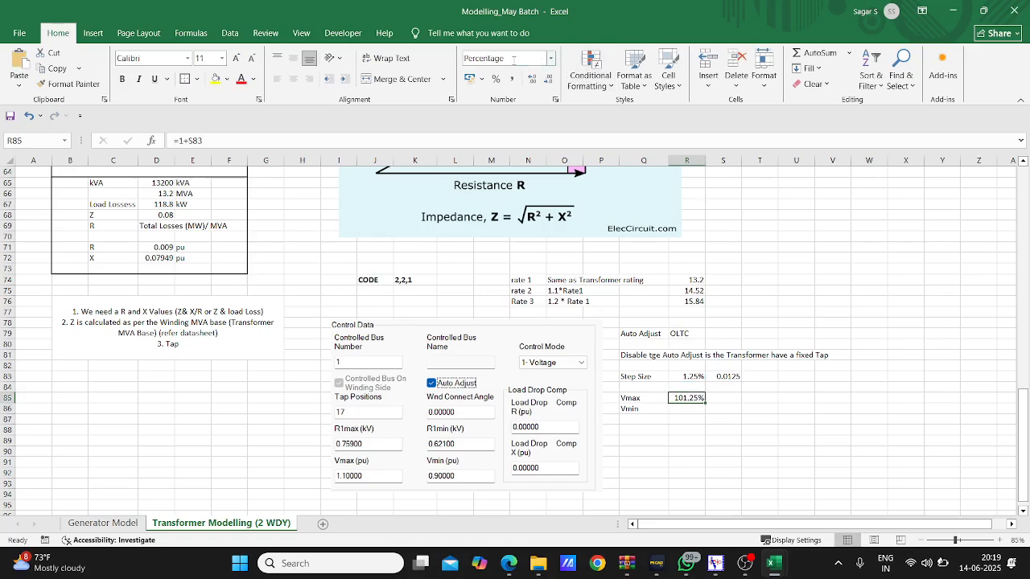
left_click(550, 58)
left_click(536, 80)
Calculate Vmin in R86 with the formula =1-S83.
left_click(690, 408)
type("1-")
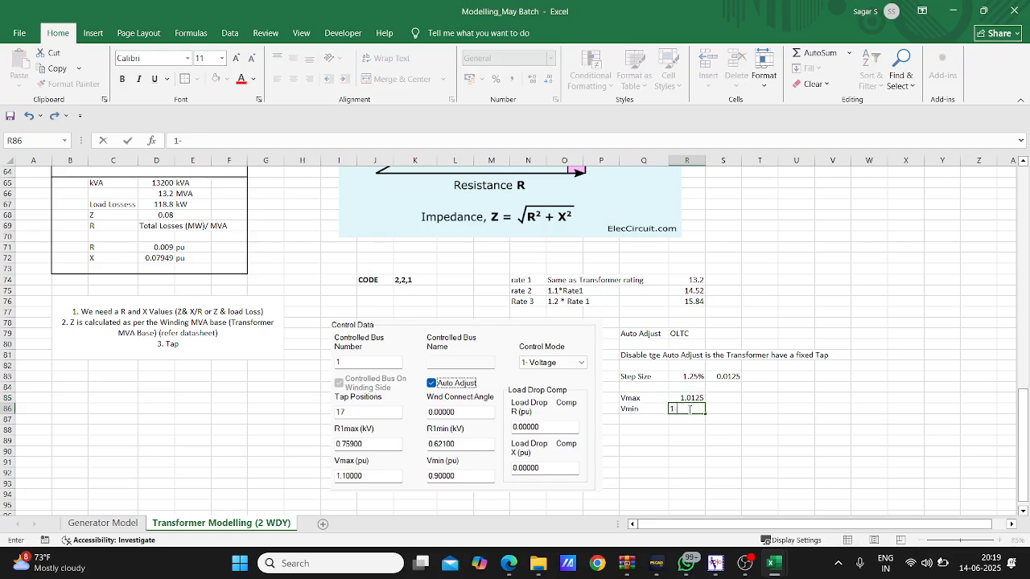
left_click(728, 375)
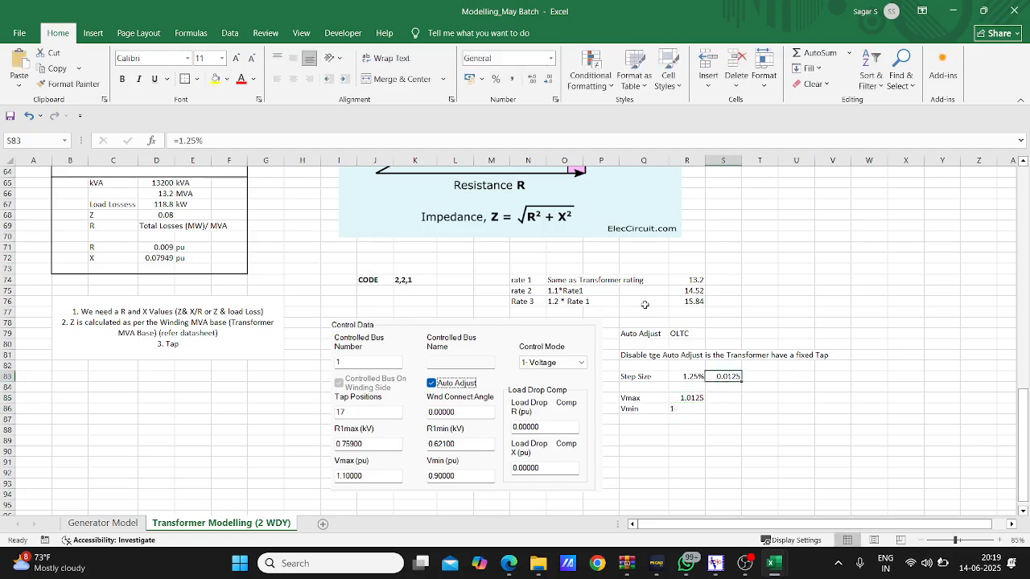
left_click(687, 406)
key("BackSpace")
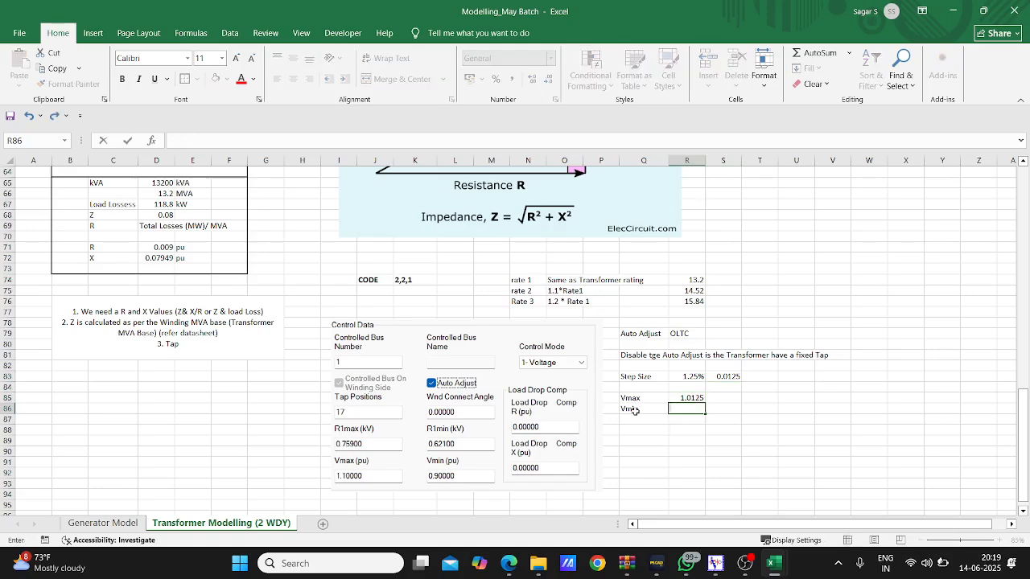
type("=1")
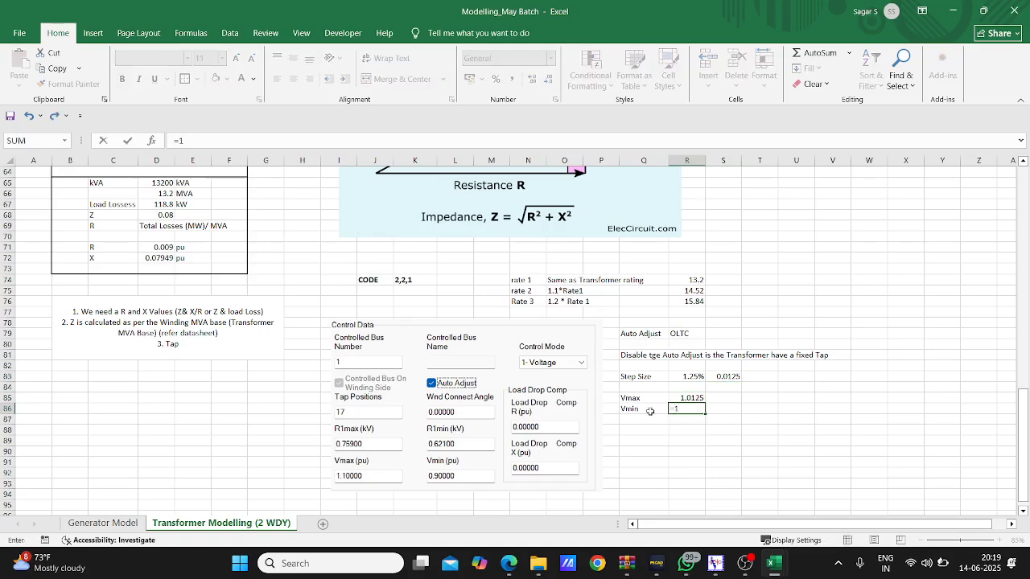
type("-")
left_click(715, 377)
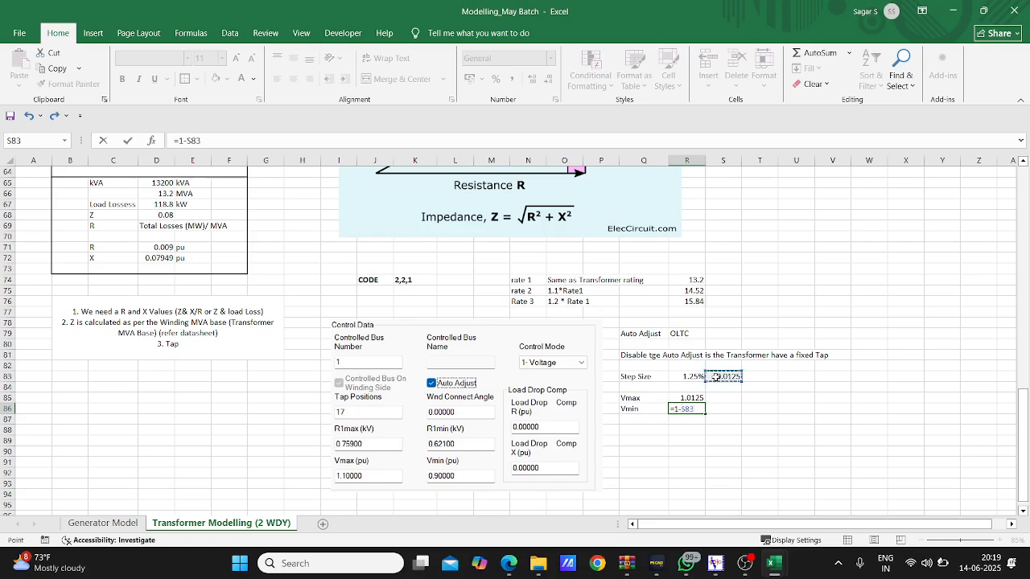
key("Return")
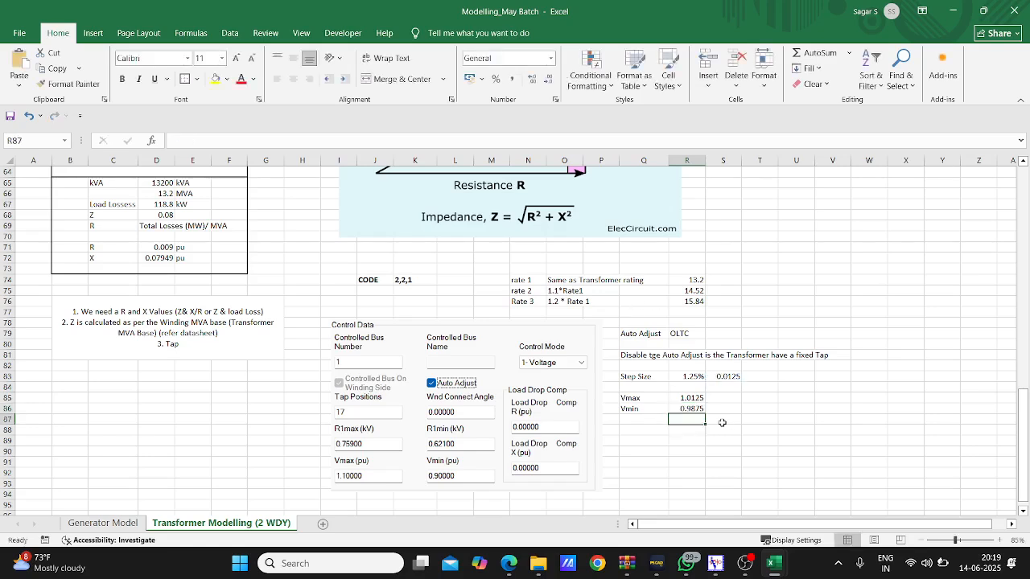
Center the Vmax and Vmin block Q85:R86 horizontally and vertically, and put a border around it.
left_click_drag(646, 394, 686, 408)
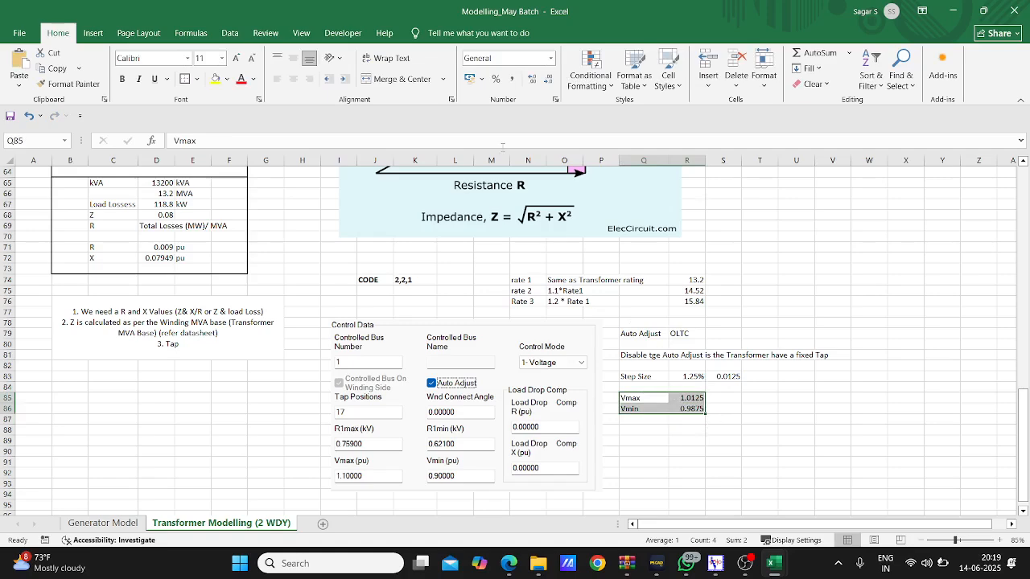
left_click(293, 79)
left_click(293, 57)
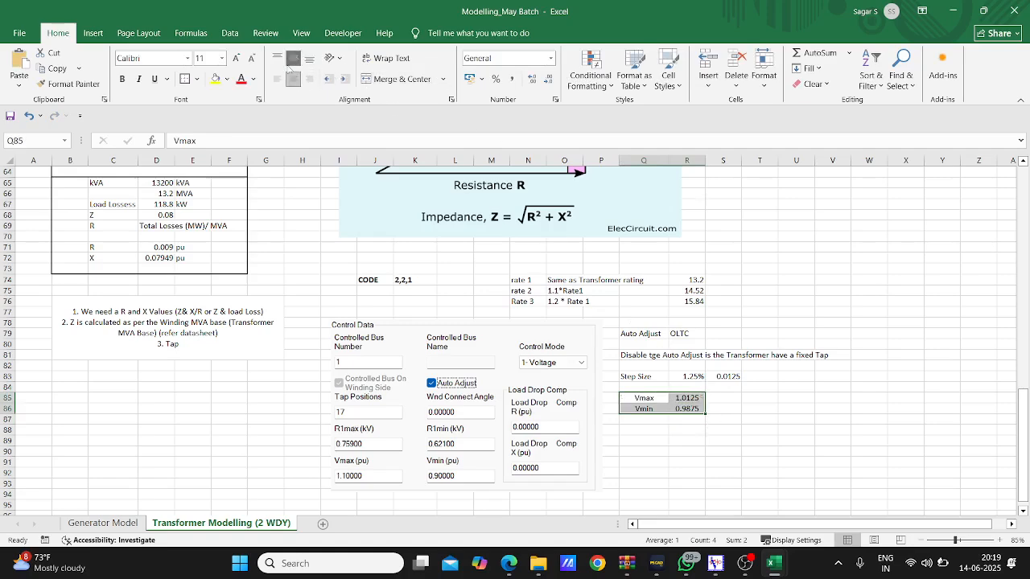
left_click(185, 79)
left_click(676, 460)
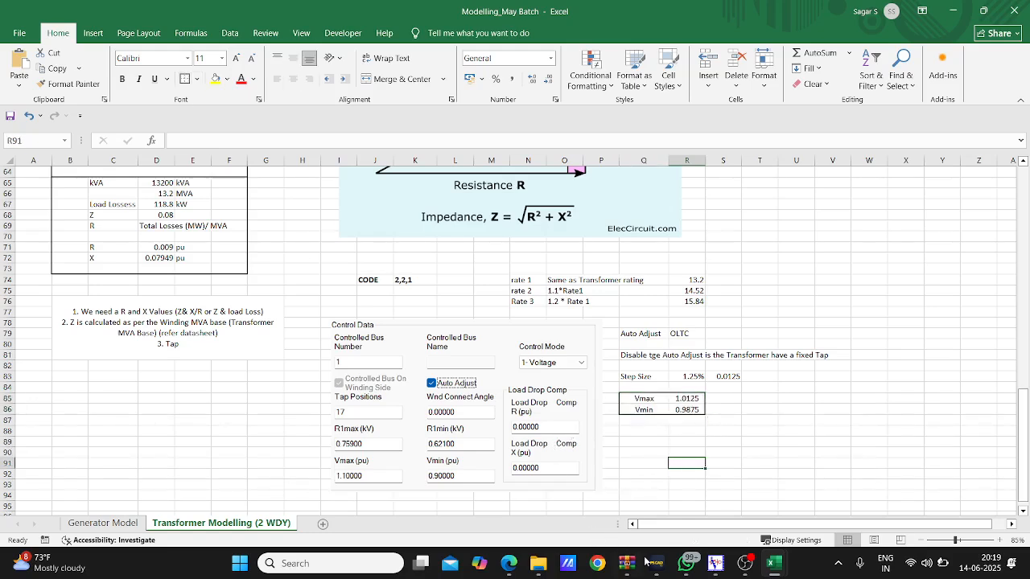
Enter the value 1 in T86, to the side of the Vmin row.
left_click(690, 376)
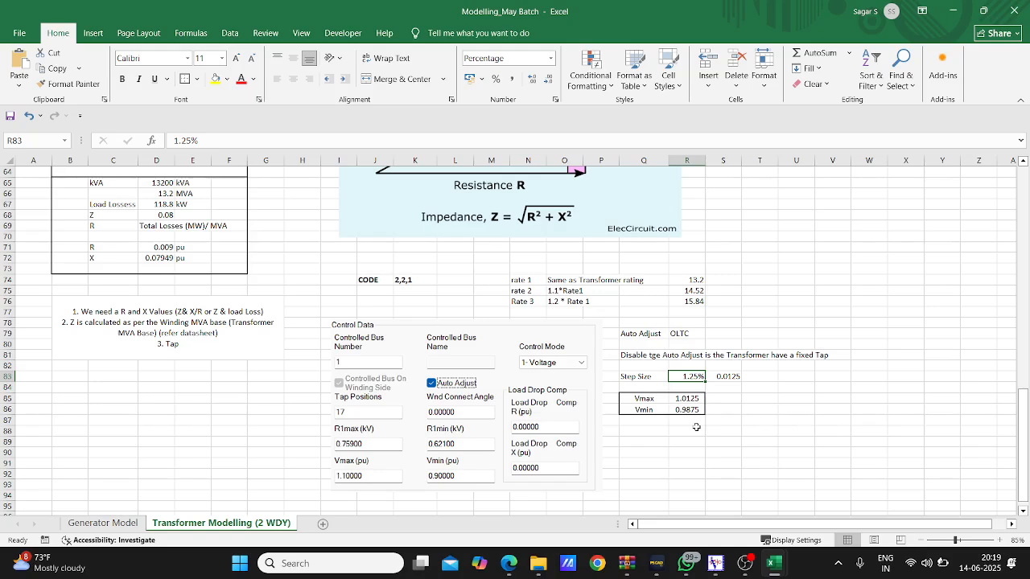
left_click(761, 410)
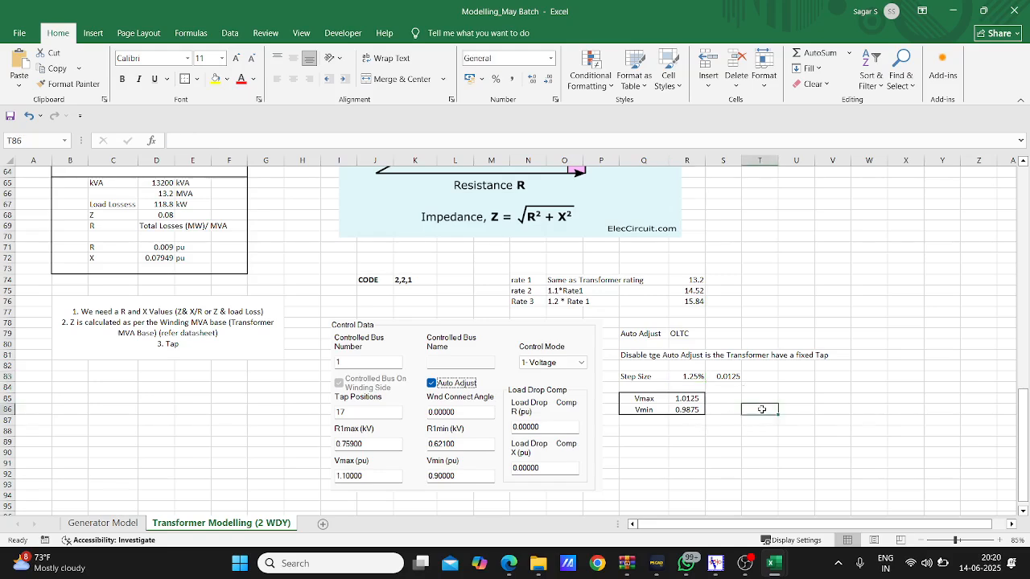
type("1")
left_click(769, 398)
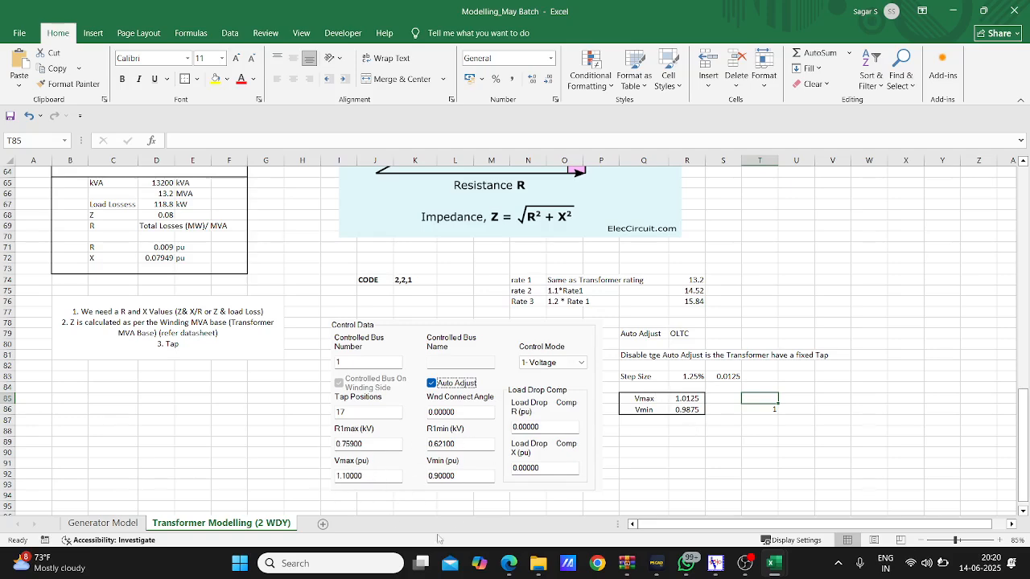
Switch to PSS®E and set the transformer's Vmax to 1.0125 pu and Vmin to 0.9875 pu.
left_click(712, 567)
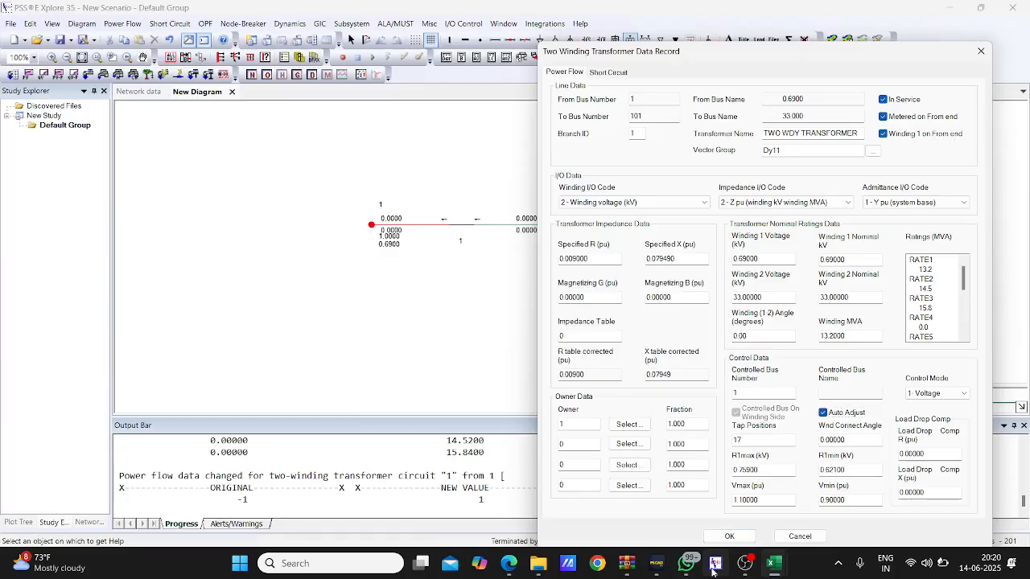
double_click(763, 500)
type("1.0125")
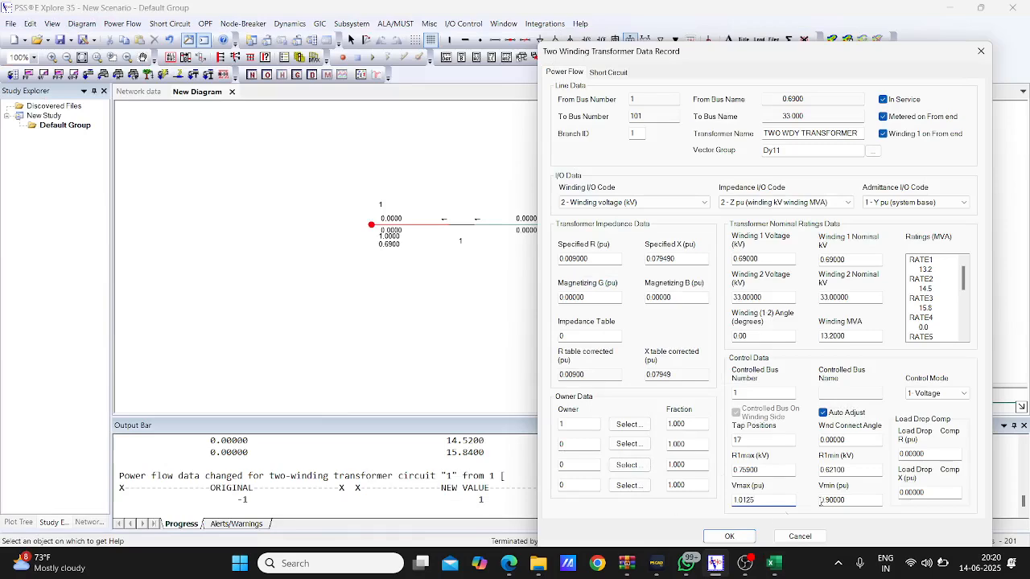
left_click_drag(849, 501, 830, 501)
key("BackSpace")
type("875")
double_click(772, 257)
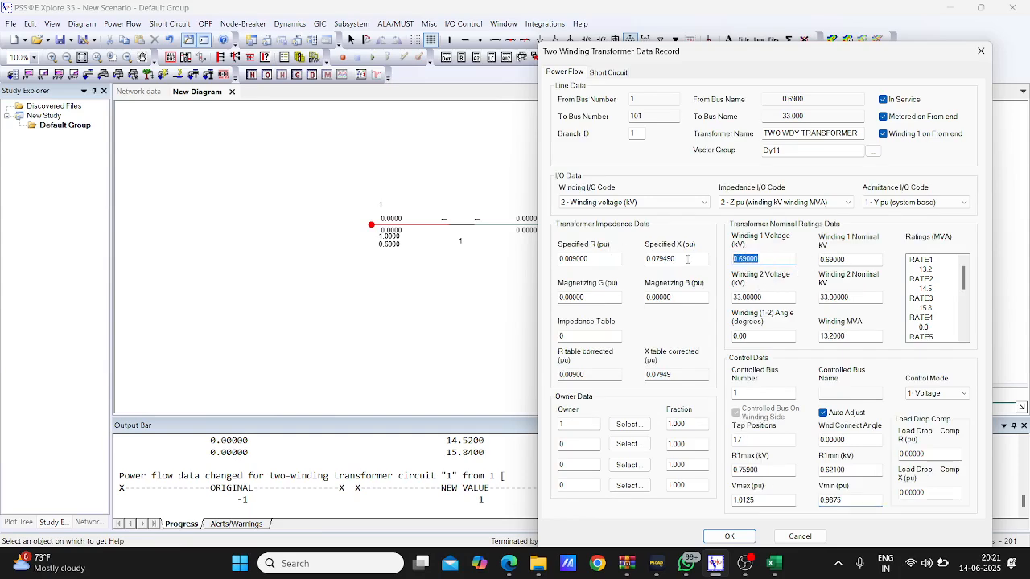
left_click_drag(769, 297, 737, 297)
left_click(765, 298)
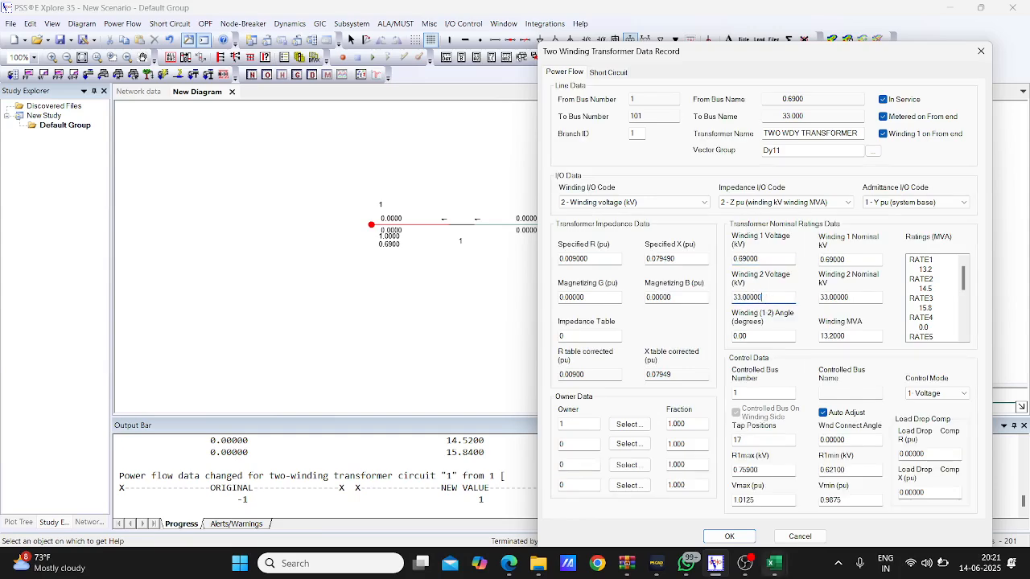
Switch to Excel and calculate the 33 kV winding's maximum voltage in Q90 with the formula =33*R85.
mouse_move(773, 563)
left_click(643, 535)
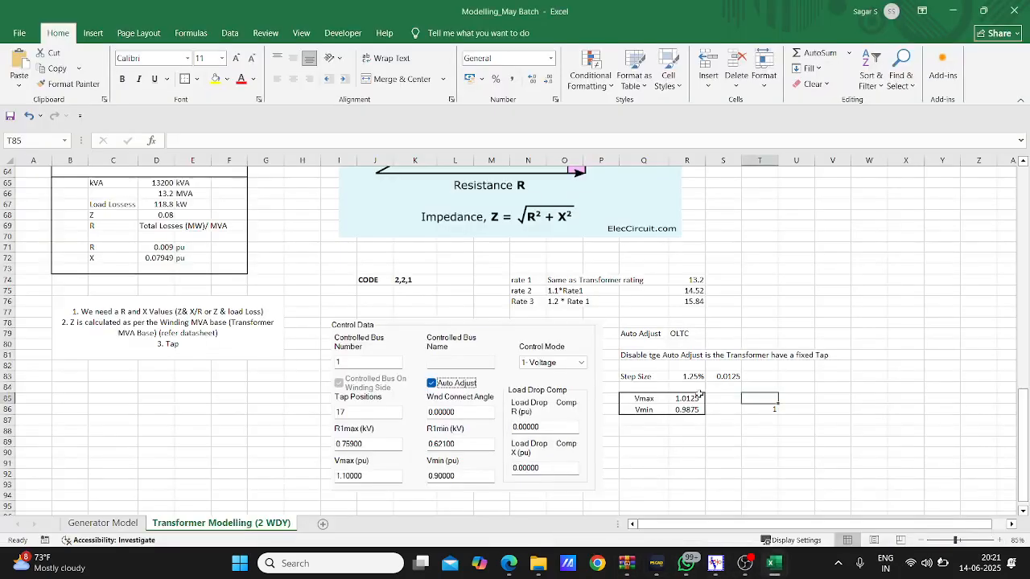
left_click(656, 450)
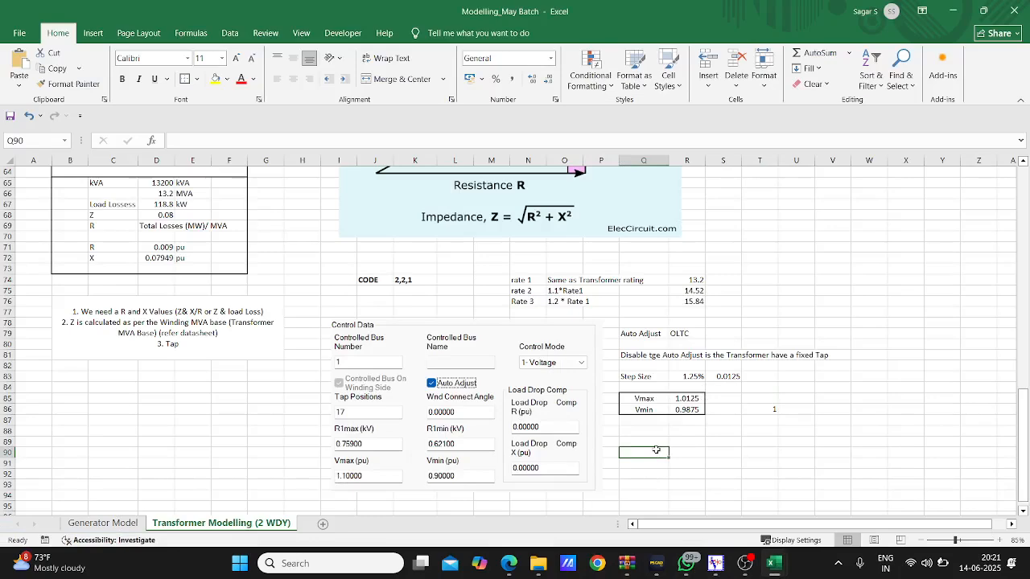
type("=33")
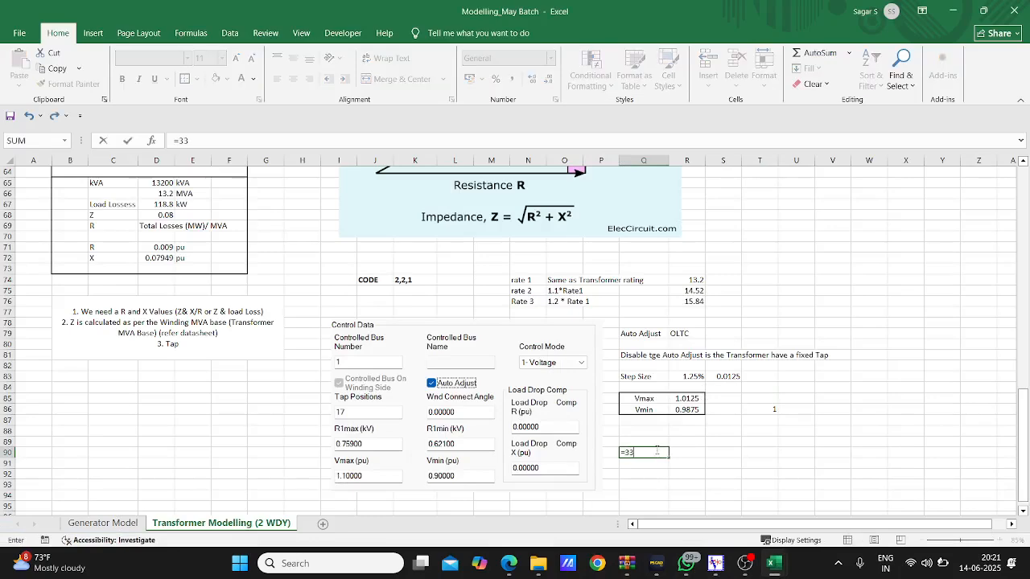
type("*")
left_click(699, 401)
key("Return")
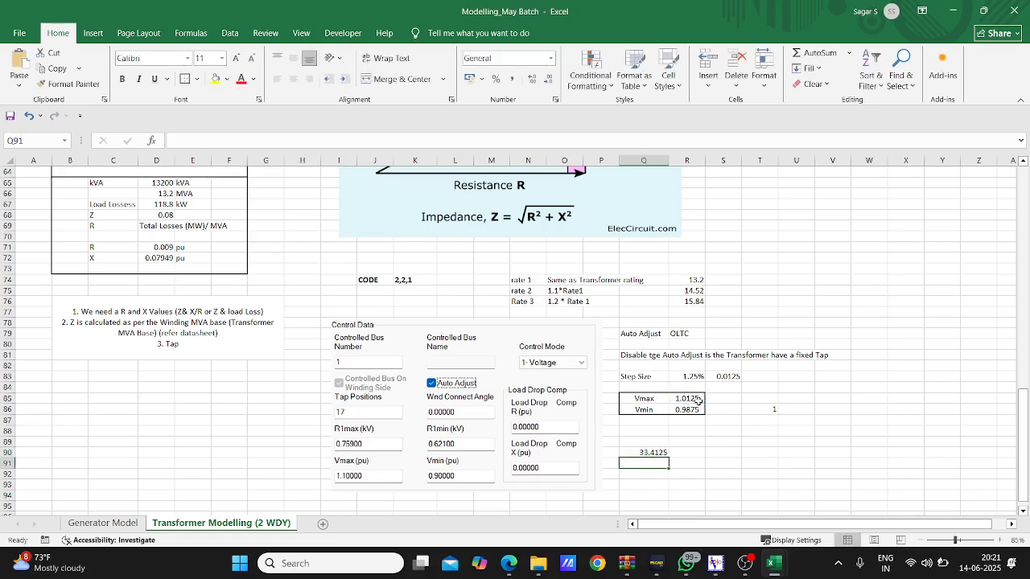
left_click(651, 452)
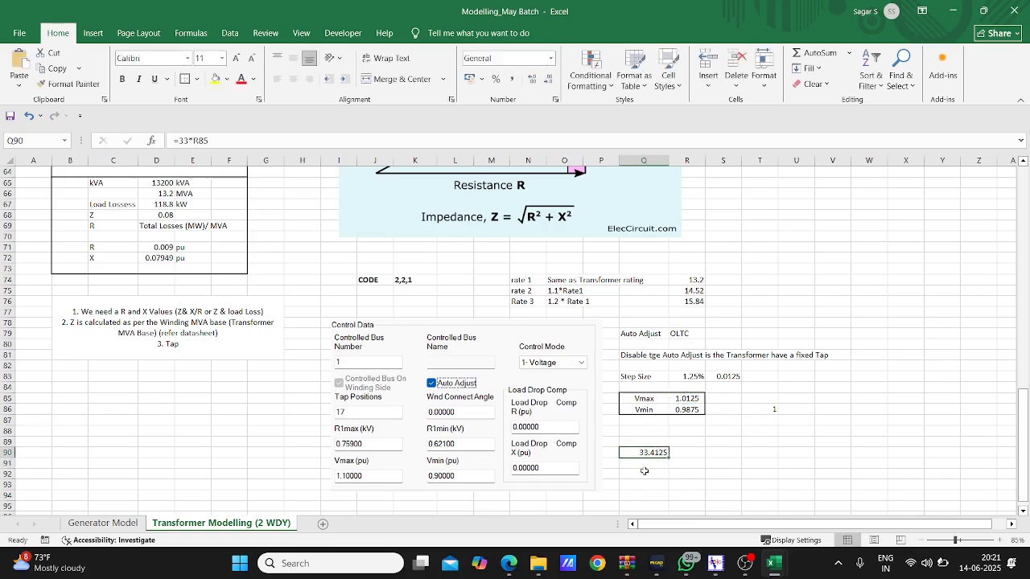
Copy the calculated 33.4125 kV value, switch to PSS®E, and paste it as the transformer's Winding 2 voltage.
key("ctrl+c")
key("alt+Tab")
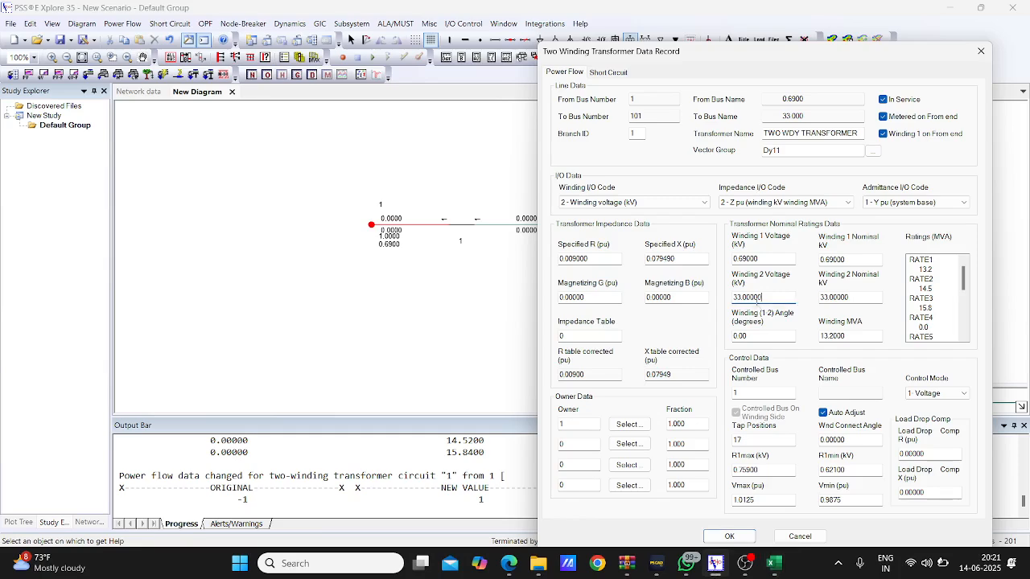
left_click_drag(776, 299, 693, 297)
key("ctrl+v")
left_click_drag(849, 297, 735, 296)
double_click(784, 299)
Set the Winding I/O Code to 1 - Turns ratio (pu on bus base kV), submit the pending changes, and check the Winding 2 ratio.
left_click(617, 205)
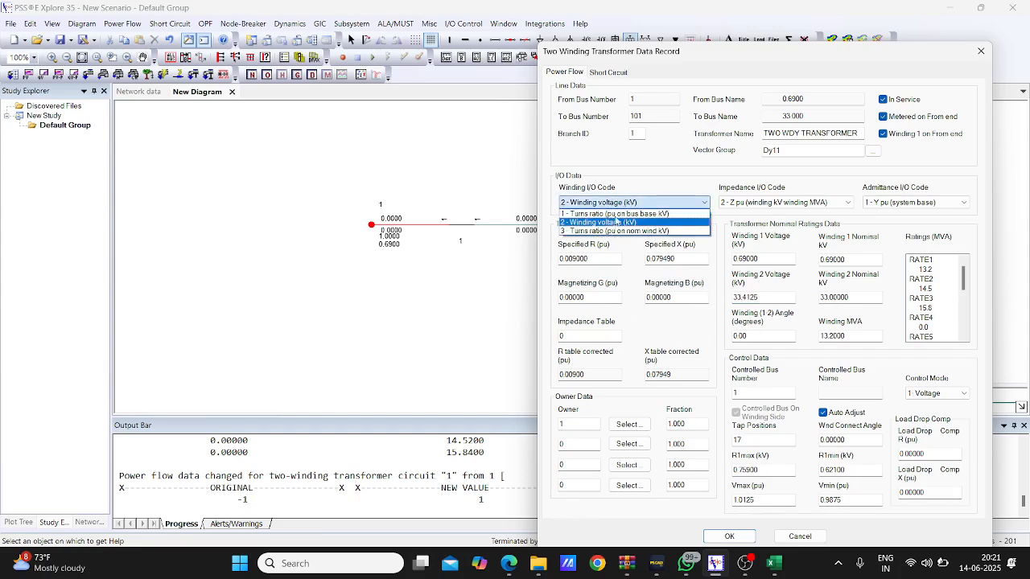
left_click(615, 213)
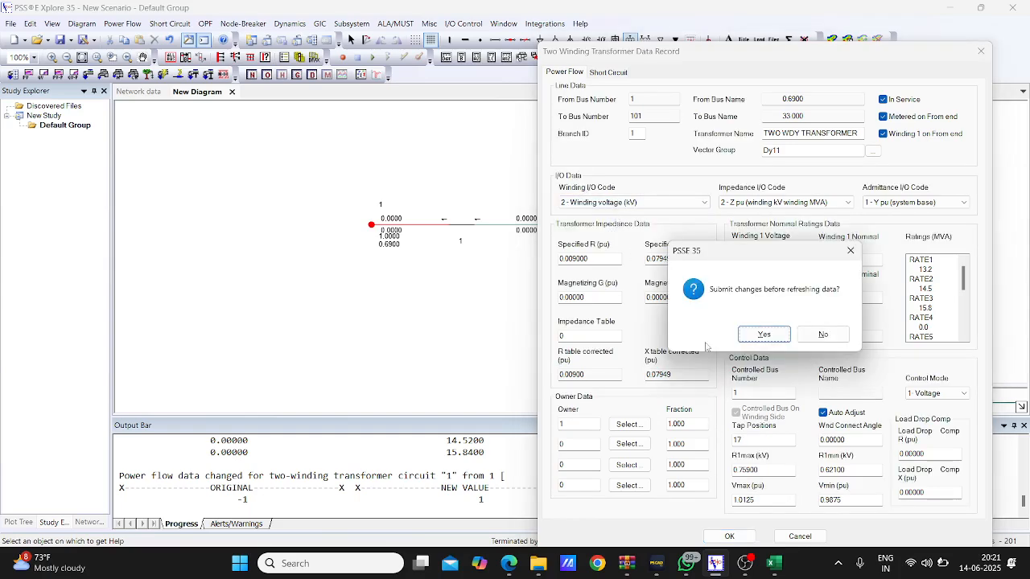
left_click(761, 335)
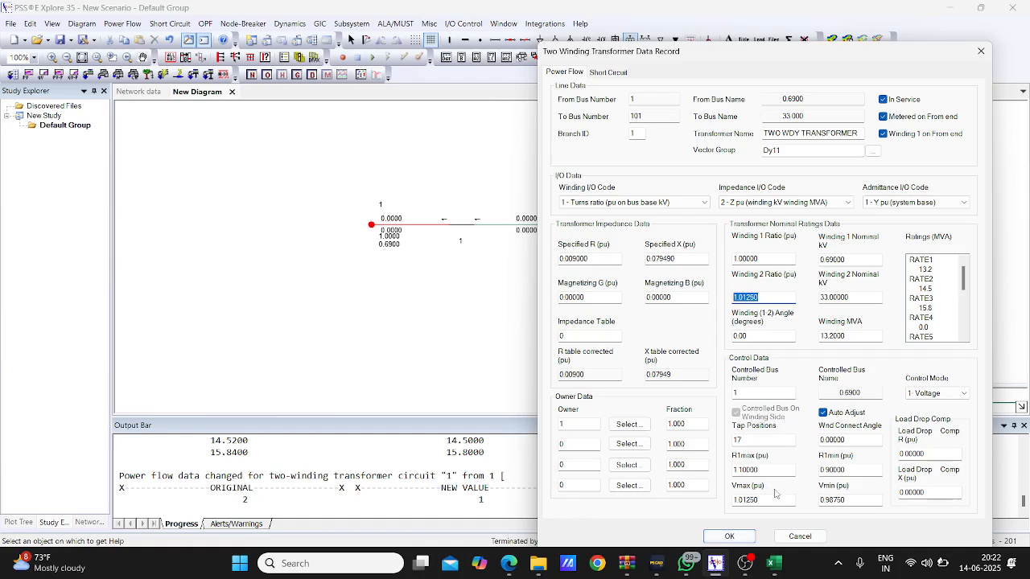
left_click_drag(770, 300, 737, 297)
left_click(752, 299)
key("Tab")
left_click_drag(788, 298, 721, 302)
Copy the 120MVA, 66kV transformer specification picture from Modelling_March's Three Winding Transformer sheet into a new sheet of Modelling_May Batch.
mouse_move(773, 564)
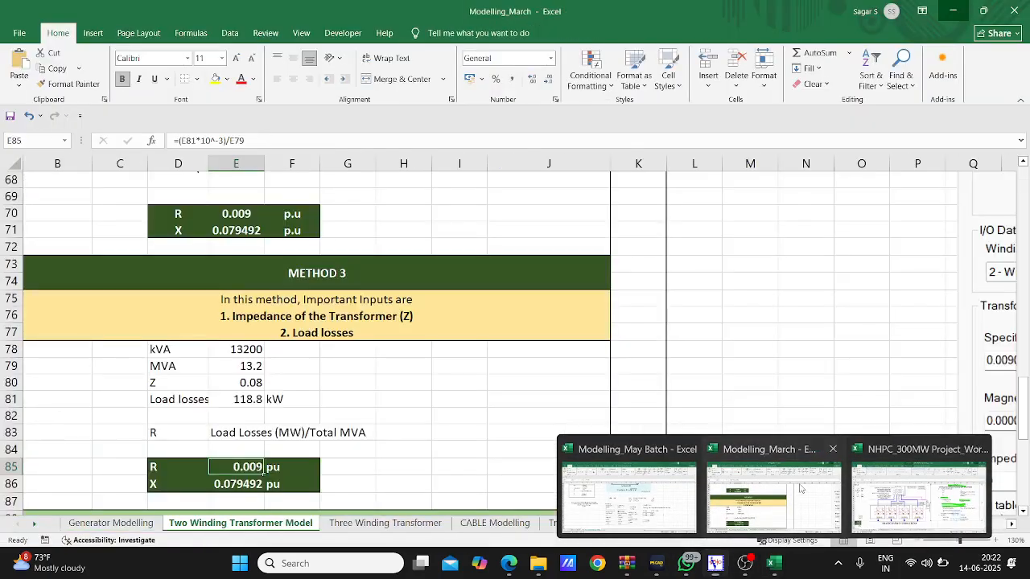
left_click(801, 488)
left_click(385, 523)
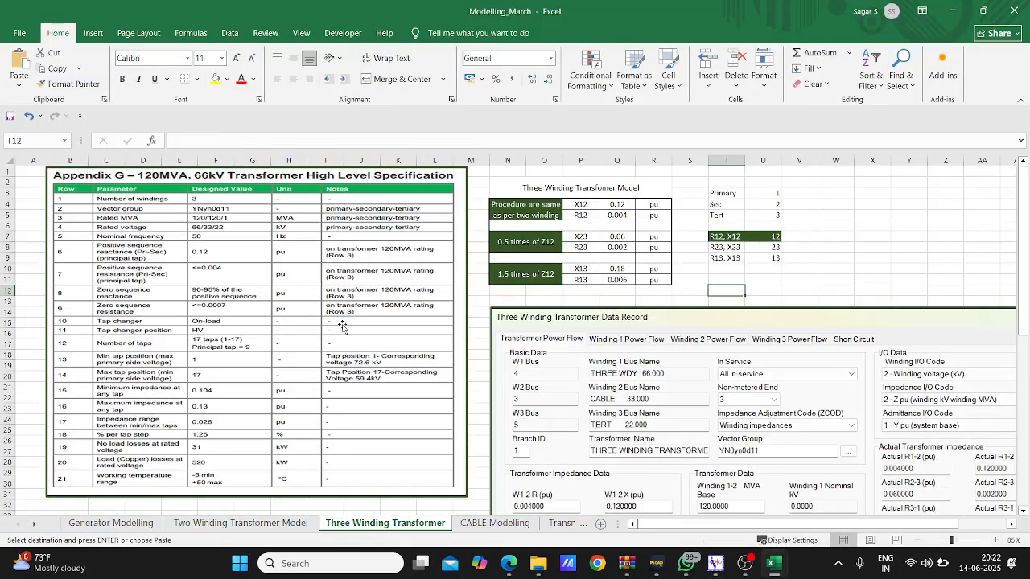
left_click(233, 330)
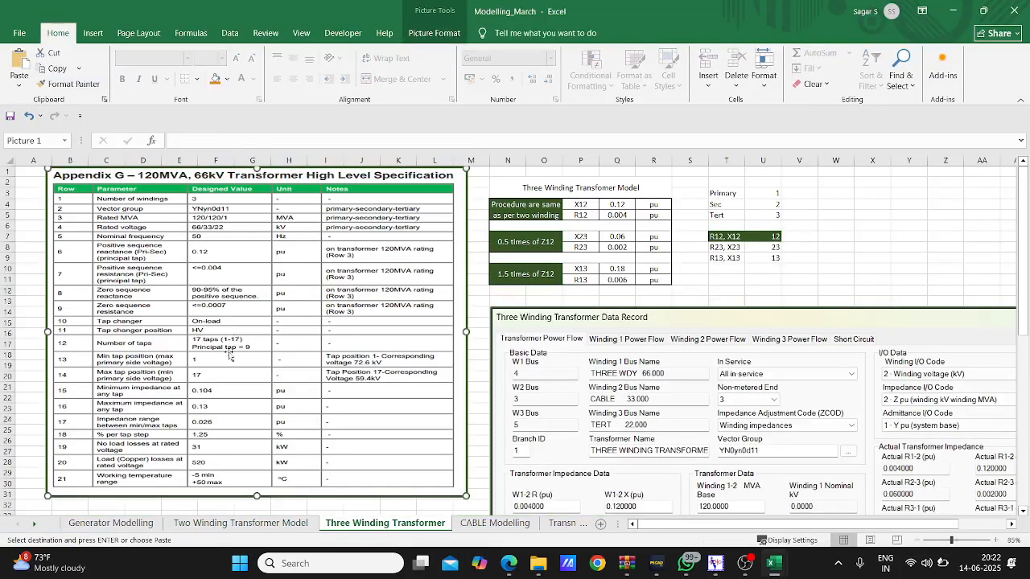
left_click(567, 566)
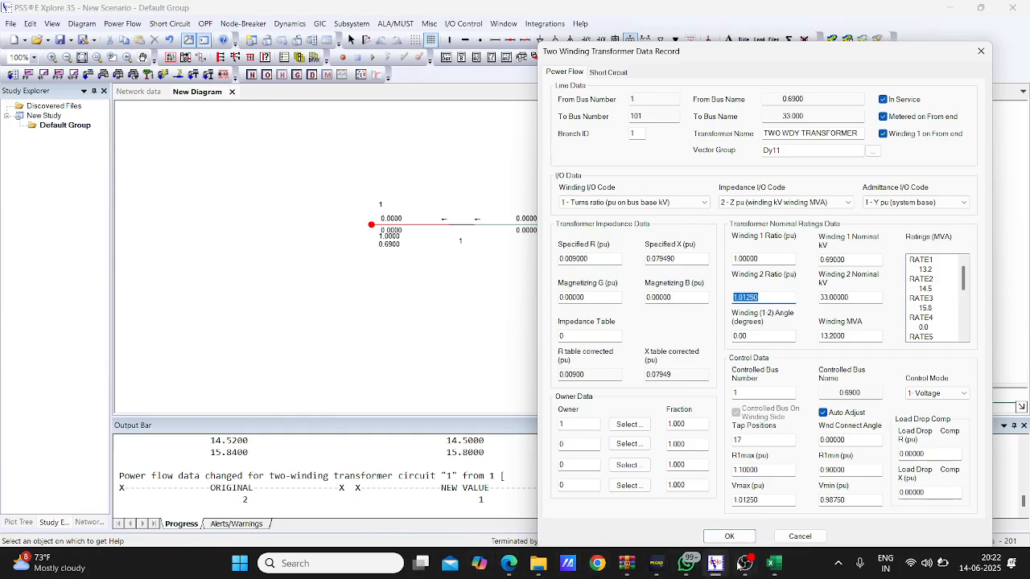
mouse_move(784, 566)
left_click(632, 503)
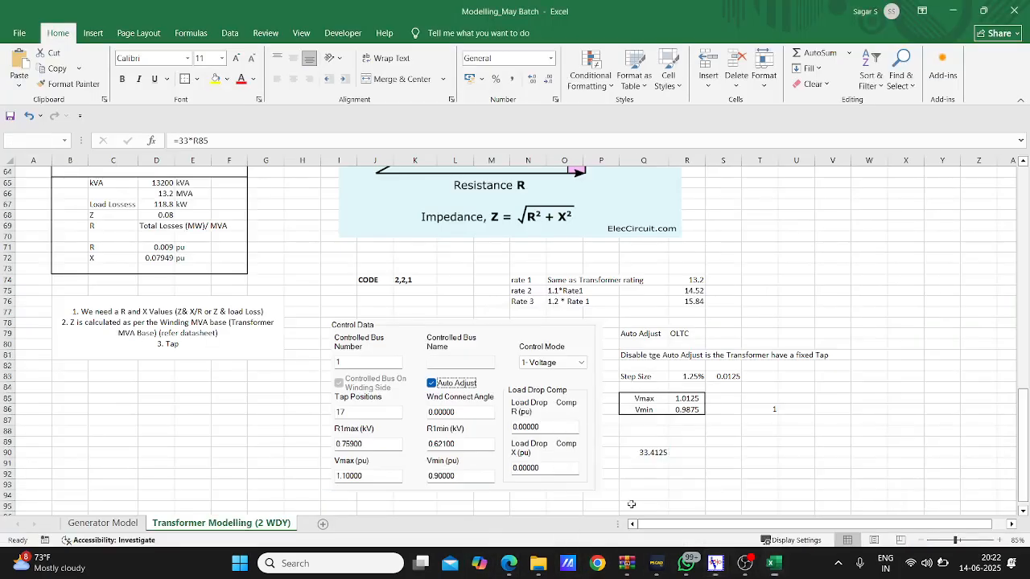
left_click(323, 523)
key("ctrl+v")
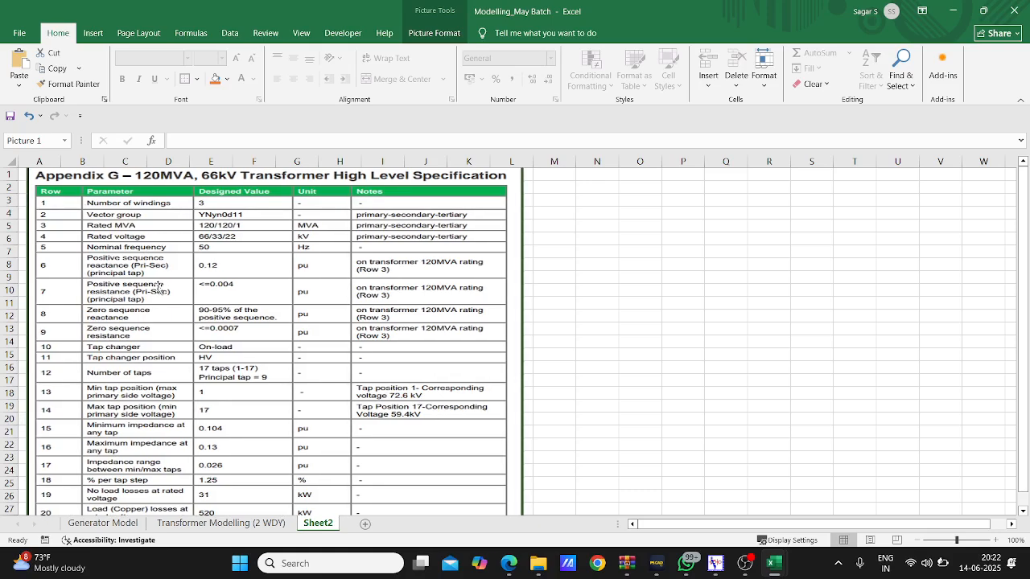
Review the pasted 120MVA specification's tap and impedance rows alongside the two-winding transformer datasheet.
mouse_move(943, 564)
scroll(283, 343, "down", 5)
scroll(283, 343, "up", 3)
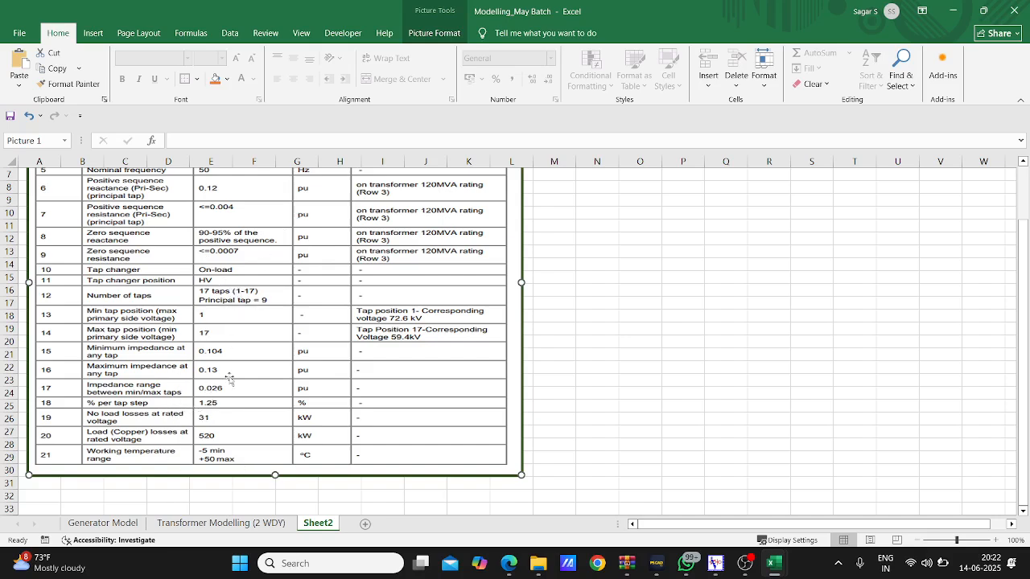
scroll(229, 380, "up", 2)
scroll(197, 383, "down", 2)
left_click(268, 524)
scroll(233, 274, "up", 10)
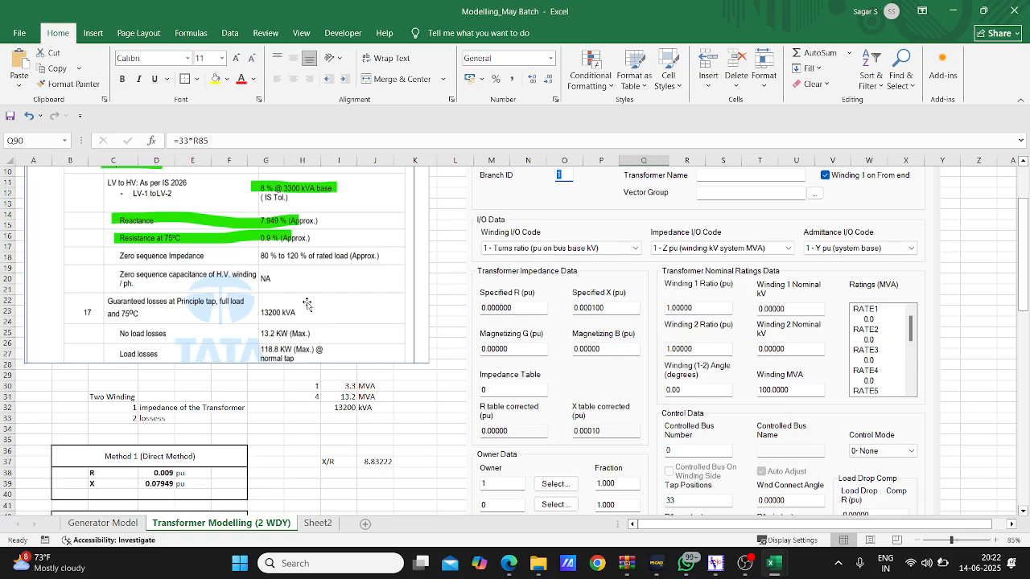
scroll(318, 302, "up", 3)
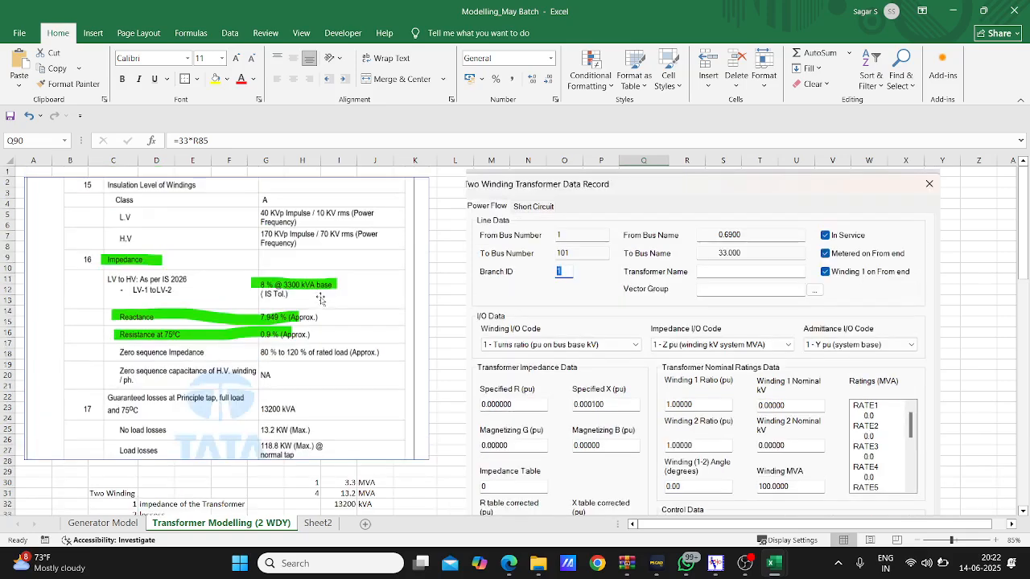
scroll(229, 306, "down", 5)
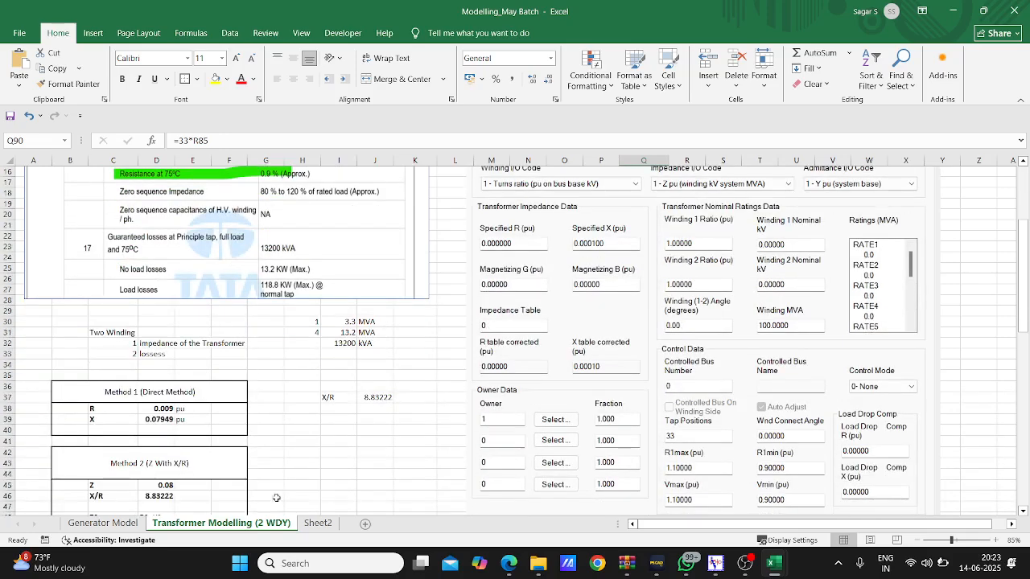
left_click(308, 528)
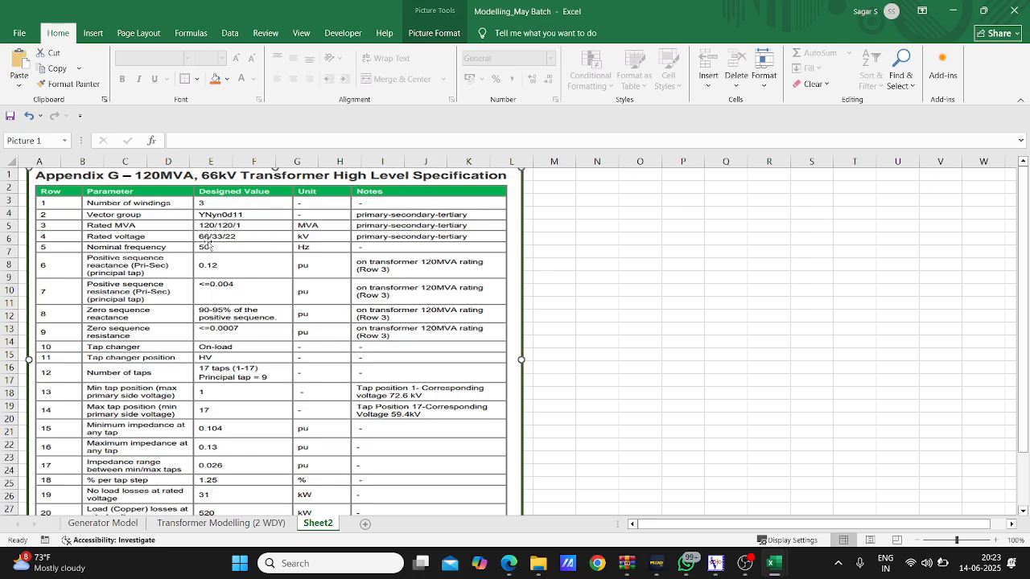
left_click(218, 524)
scroll(360, 412, "down", 5)
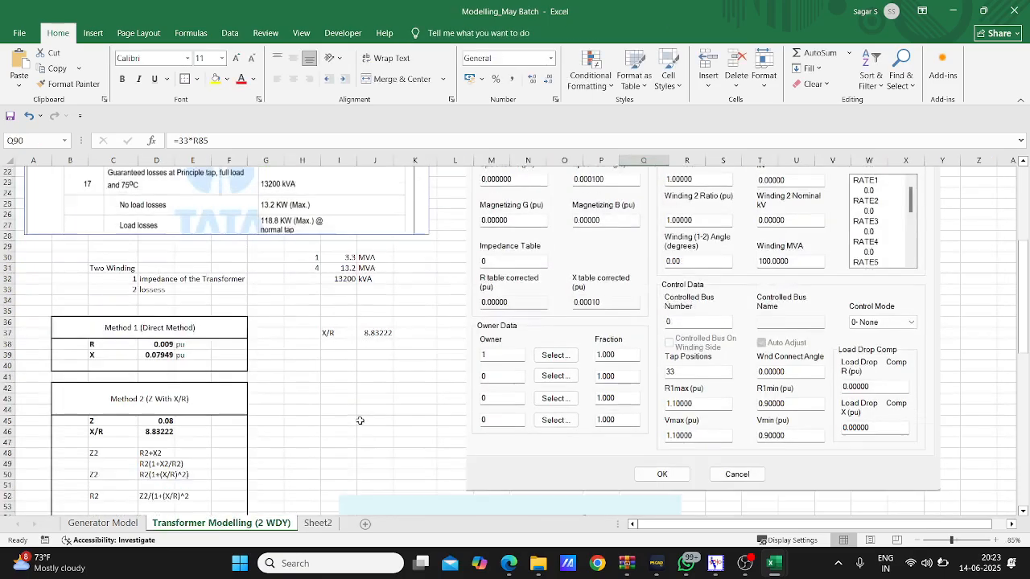
Examine the two-winding sheet's control data, Vmax/Vmin notes, impedance methods and pasted data record picture.
scroll(359, 411, "down", 11)
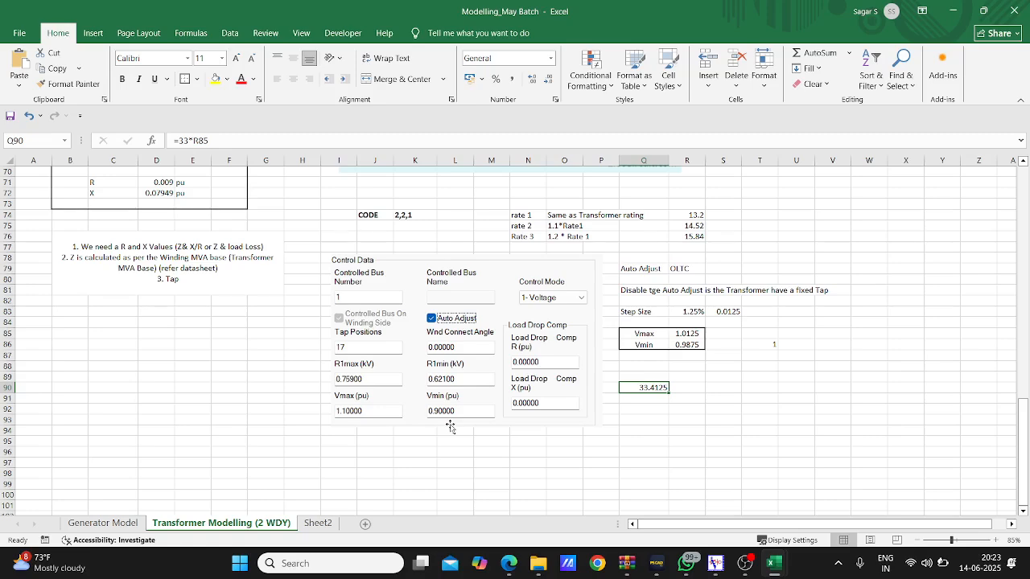
scroll(450, 427, "up", 8)
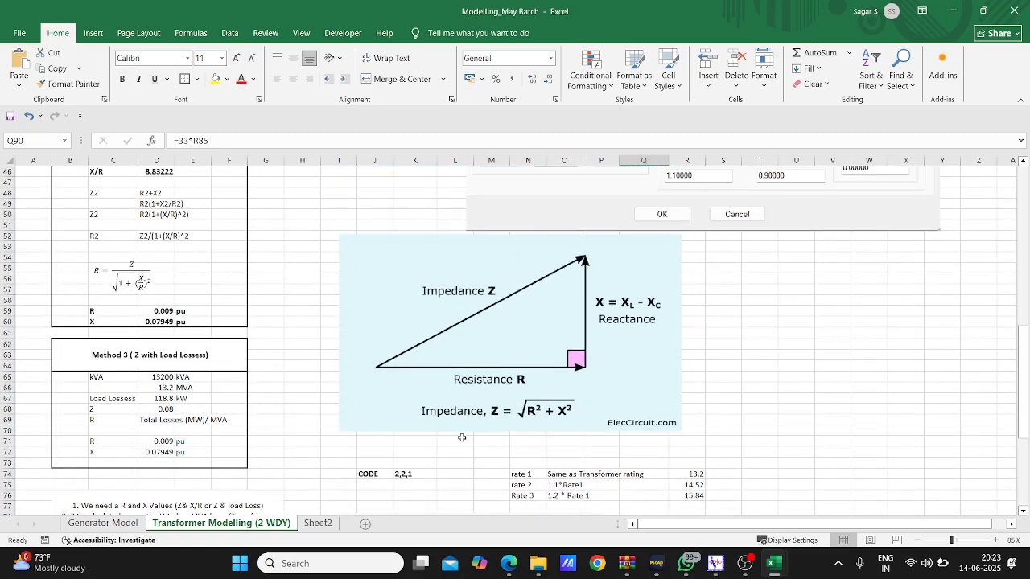
scroll(462, 437, "down", 5)
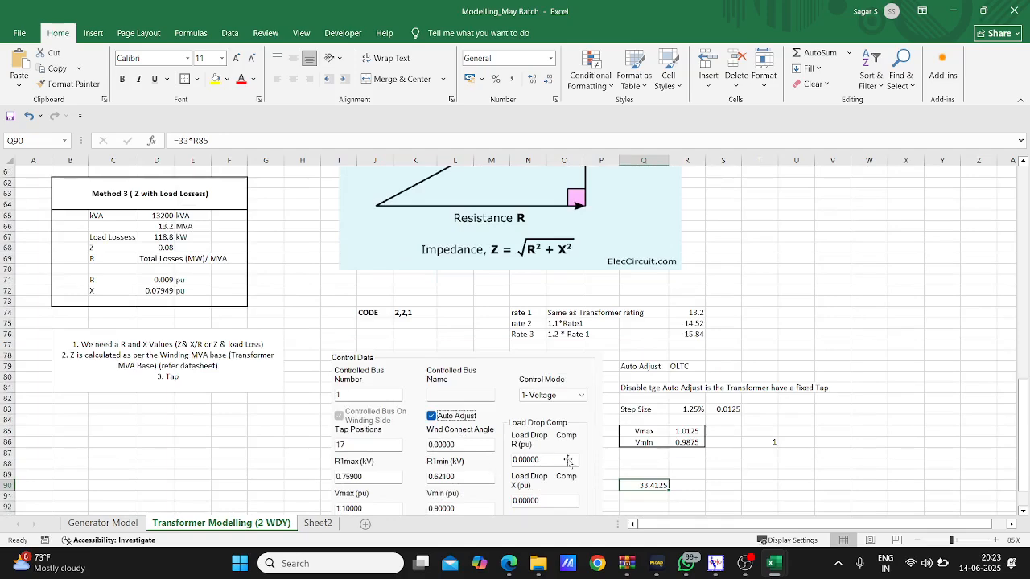
scroll(504, 424, "down", 1)
left_click(439, 432)
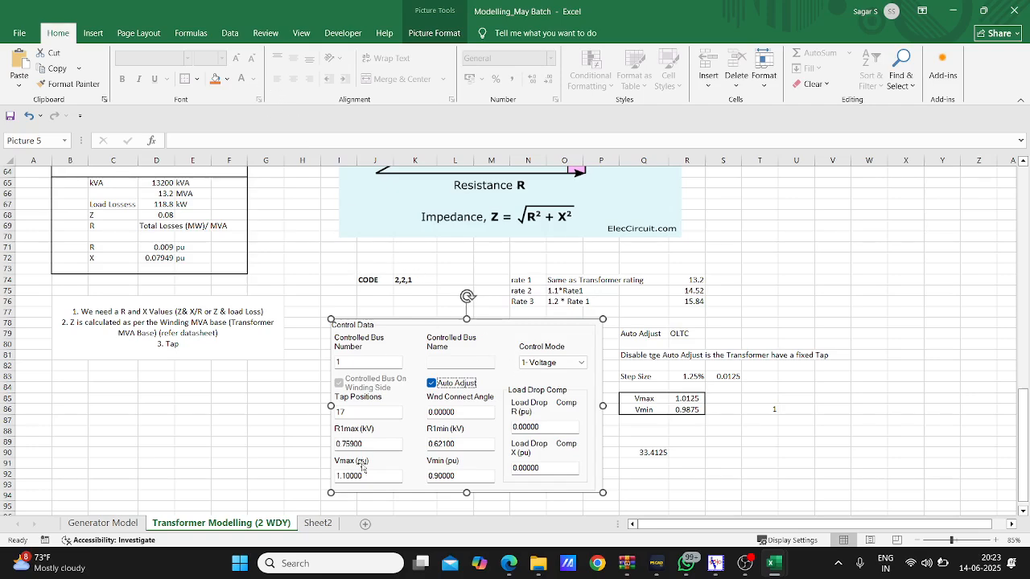
scroll(470, 400, "up", 16)
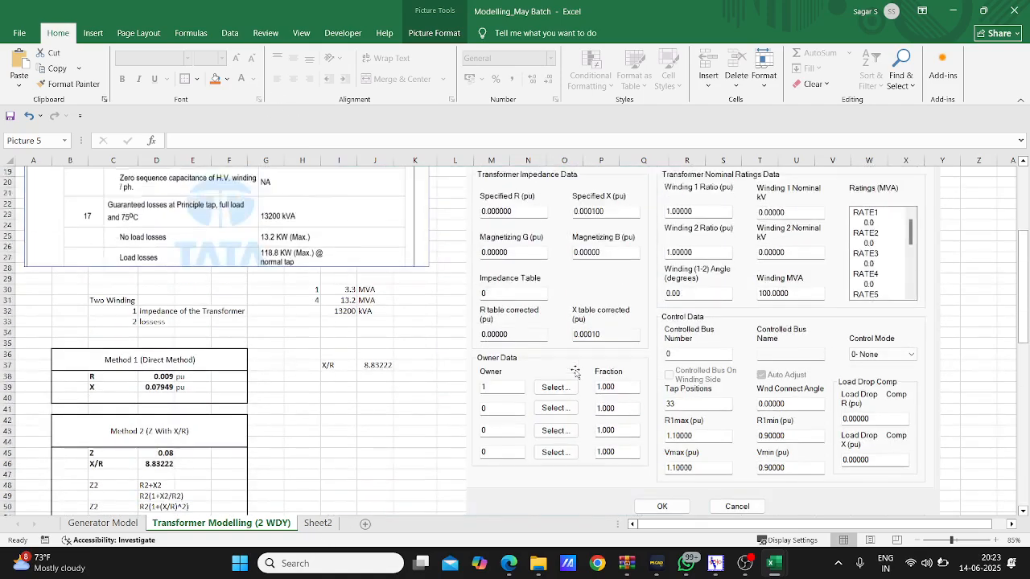
scroll(621, 391, "up", 2)
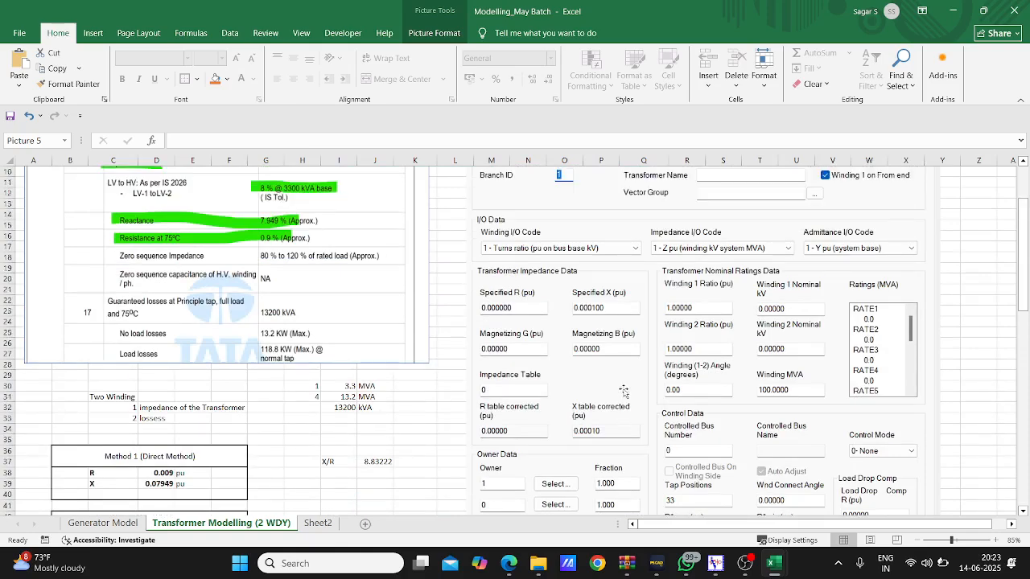
scroll(621, 391, "down", 2)
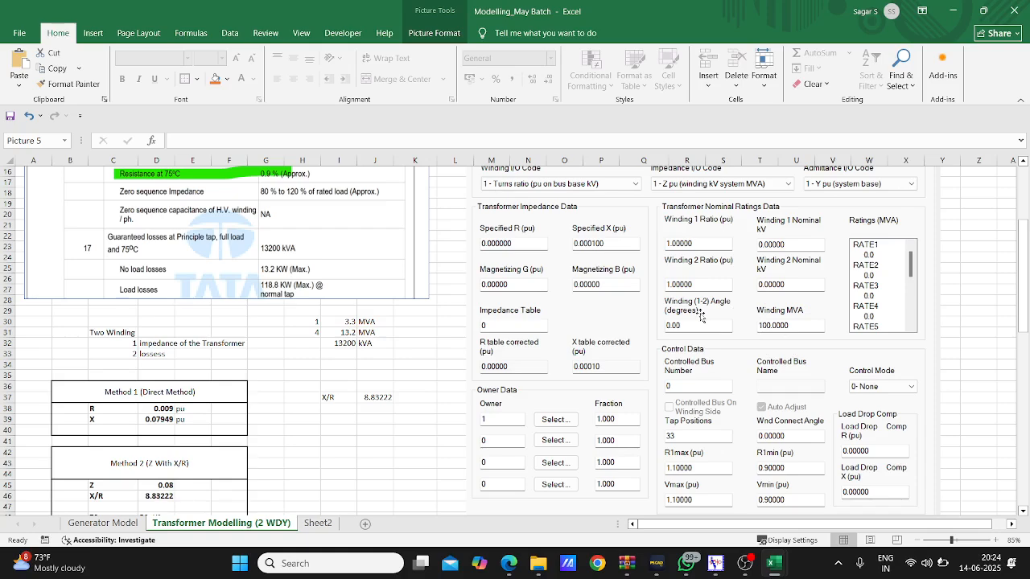
Switch to PSS®E and set the transformer's Impedance I/O Code to 3 - Load loss (W) & |Z| (pu).
left_click(715, 563)
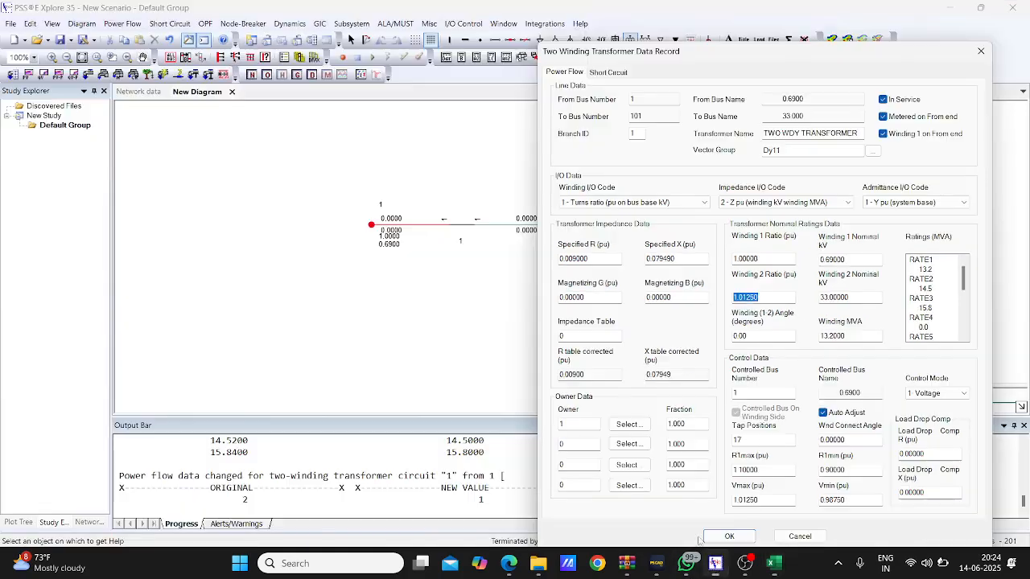
left_click_drag(759, 45, 554, 6)
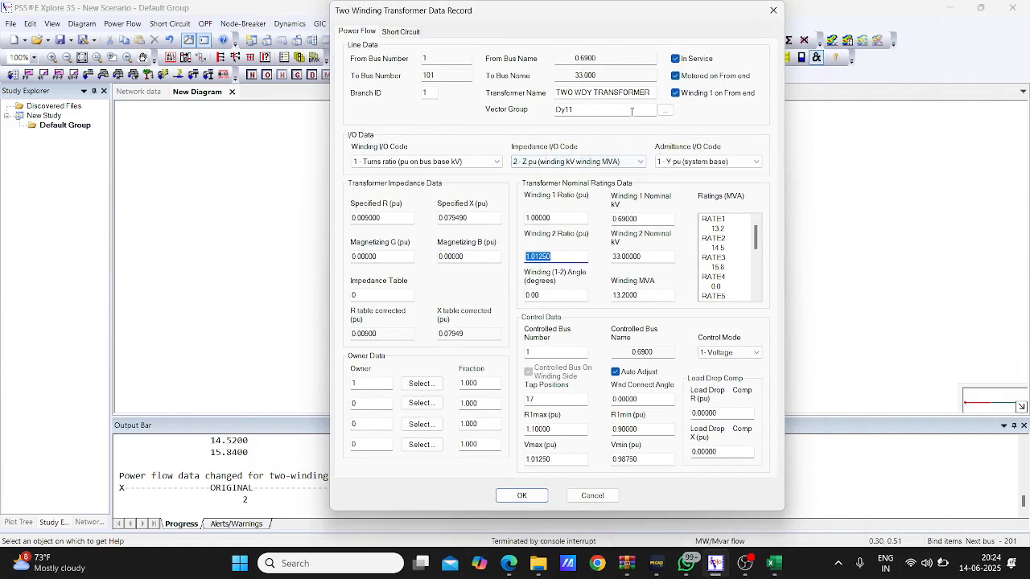
left_click(392, 216)
left_click(498, 216)
left_click(662, 163)
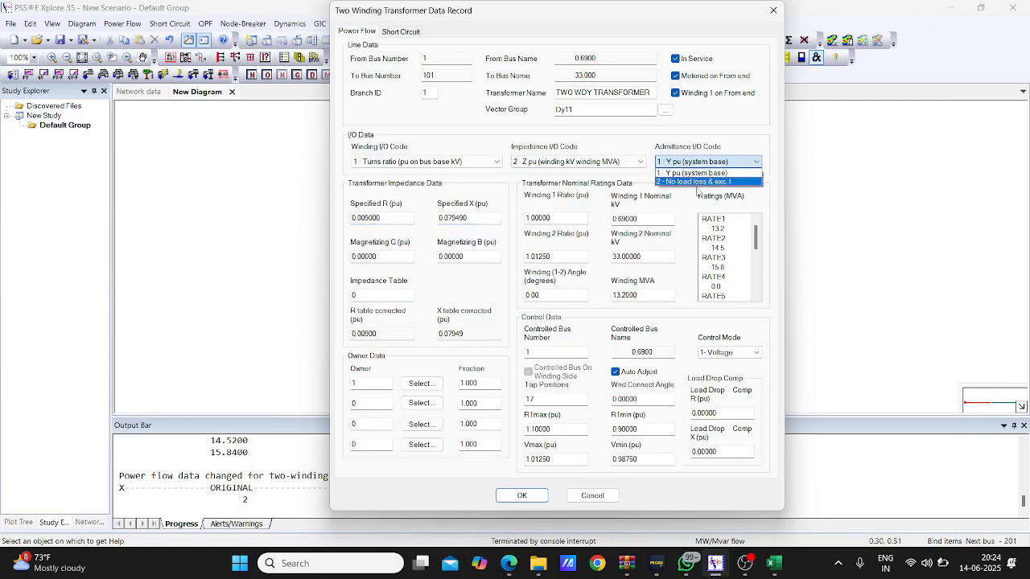
left_click(600, 162)
left_click(600, 163)
left_click(592, 192)
left_click(477, 220)
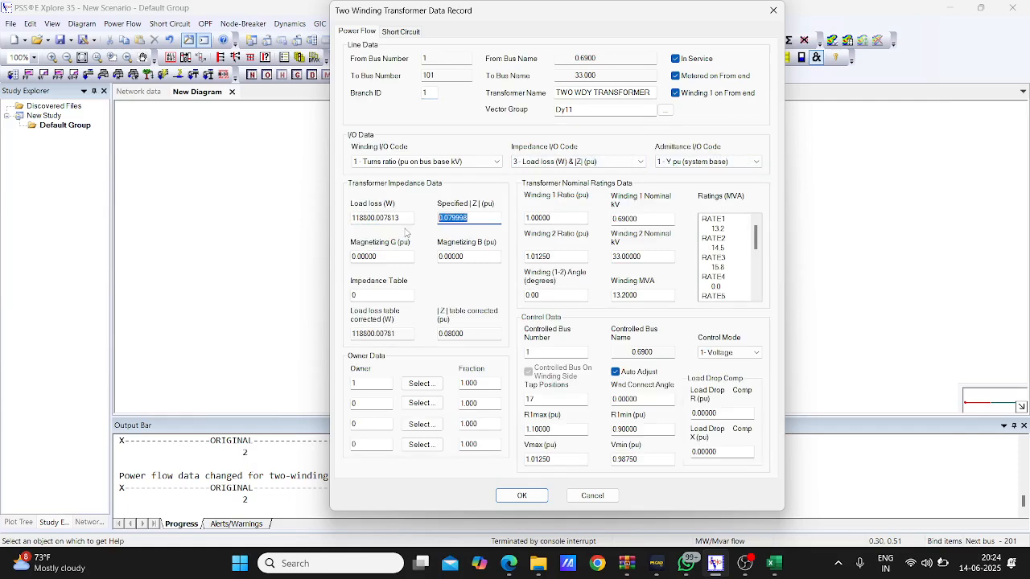
Examine the transformer's load loss and specified |Z| values under the load-loss impedance code.
left_click(474, 216)
left_click_drag(471, 218, 352, 221)
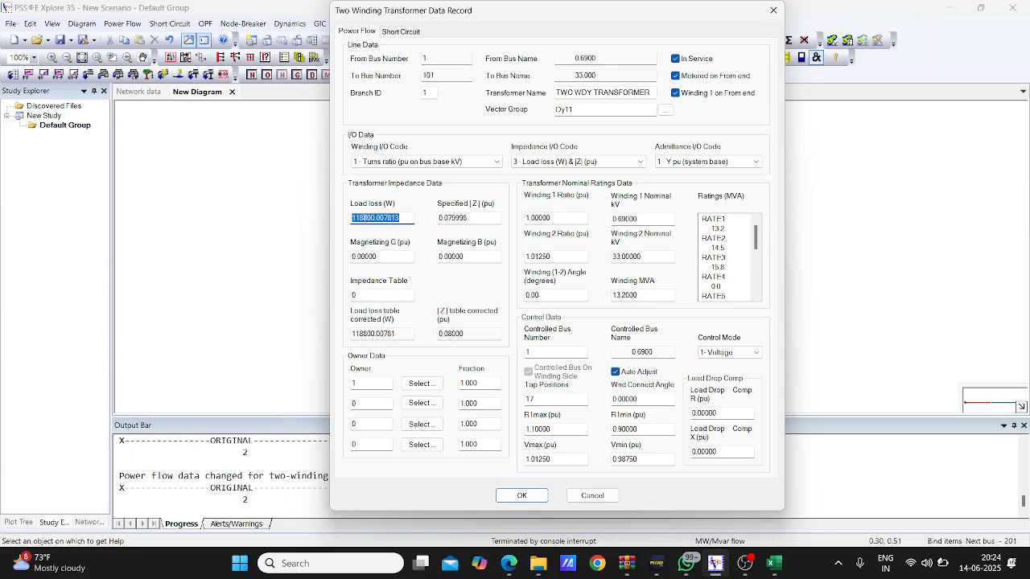
left_click(362, 218)
left_click(541, 163)
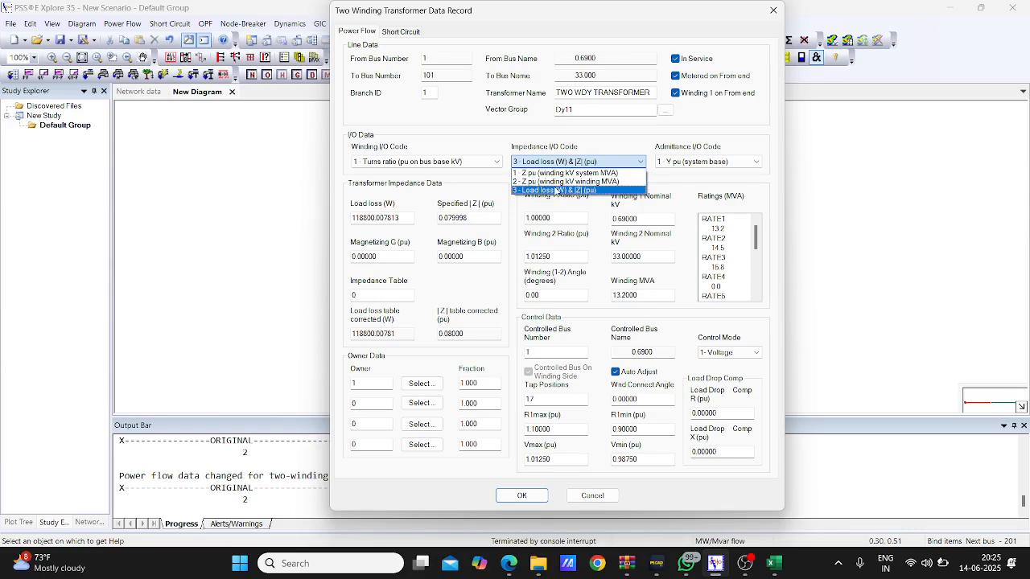
left_click(475, 217)
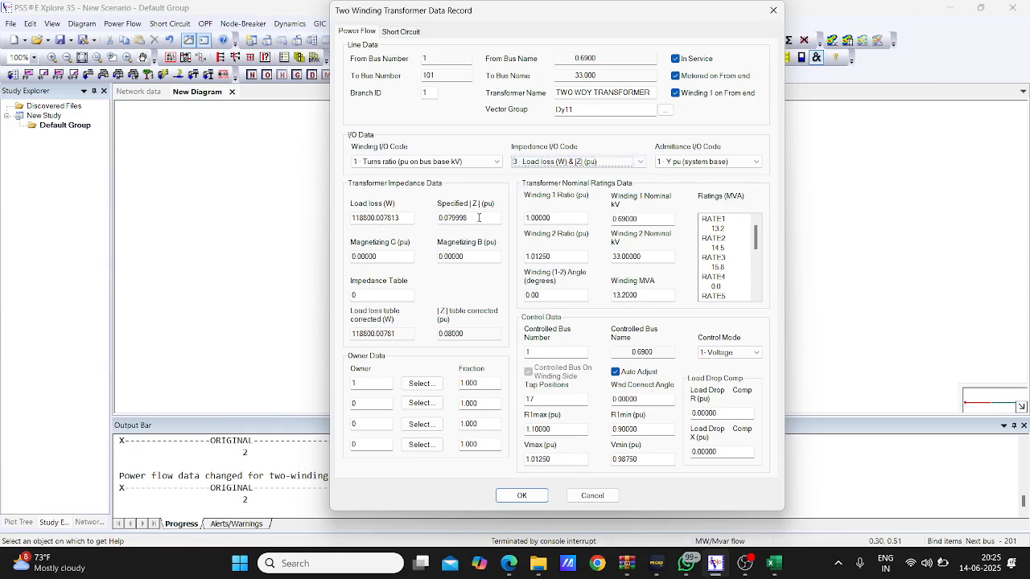
double_click(479, 217)
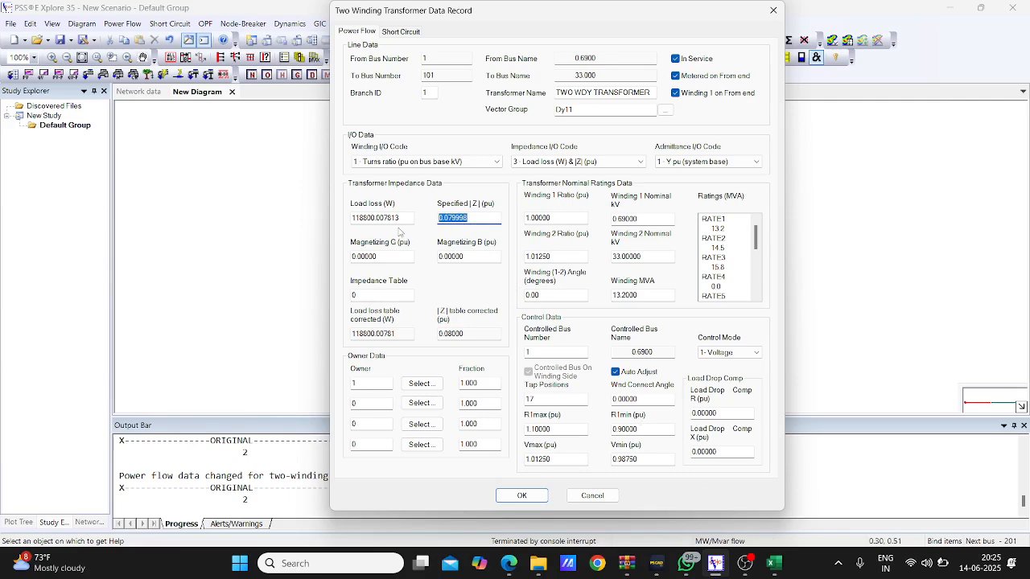
left_click_drag(407, 218, 352, 220)
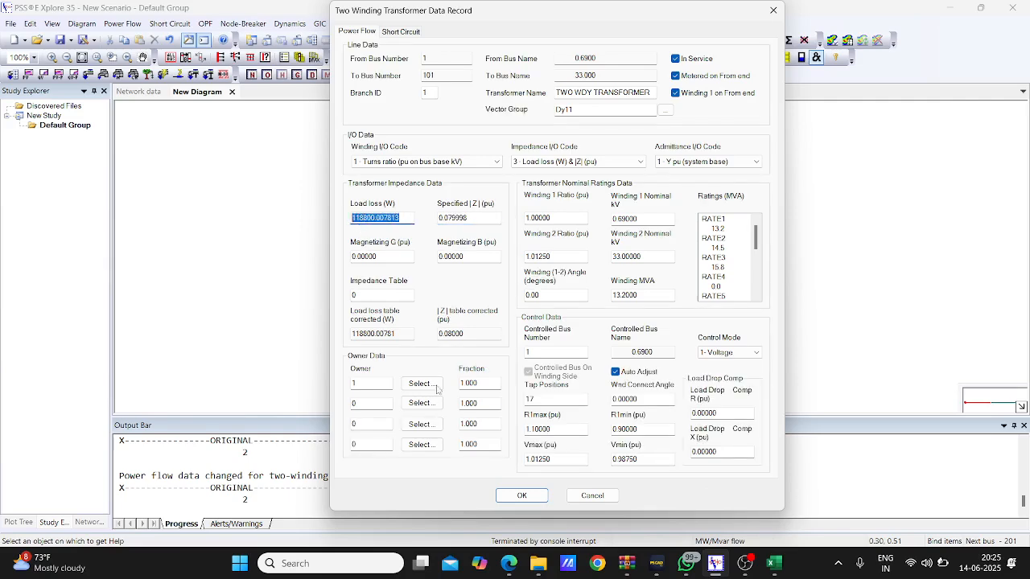
Switch to Modelling_May Batch in Excel and check the load losses and impedance in the transformer datasheet and calculation methods.
mouse_move(773, 563)
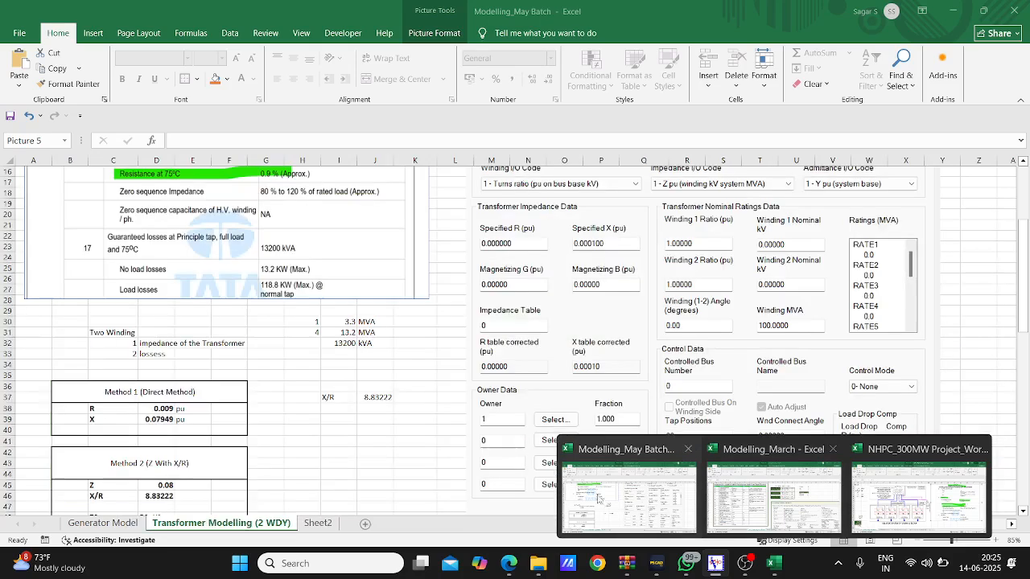
left_click(642, 499)
left_click(272, 287)
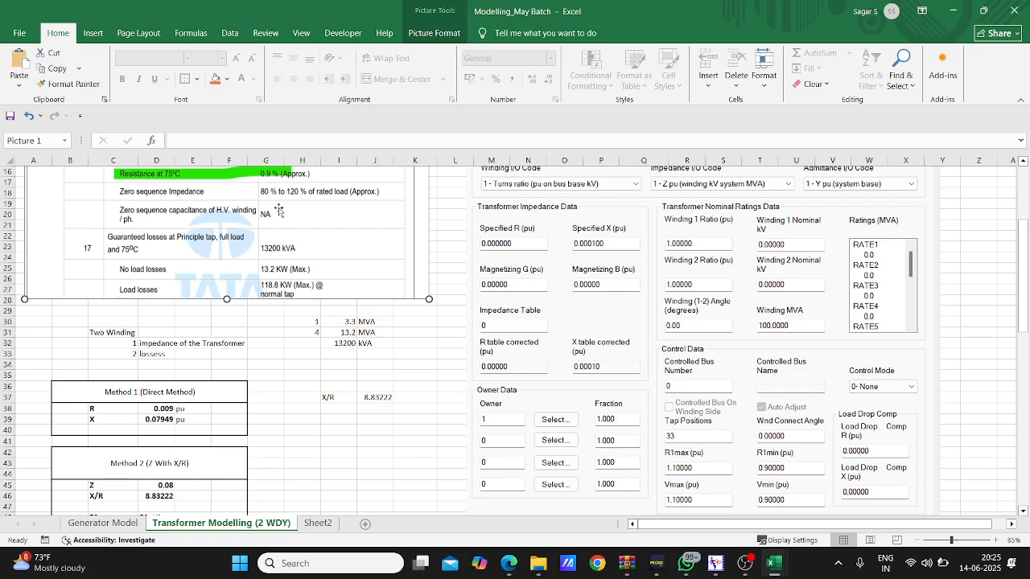
scroll(278, 211, "down", 5)
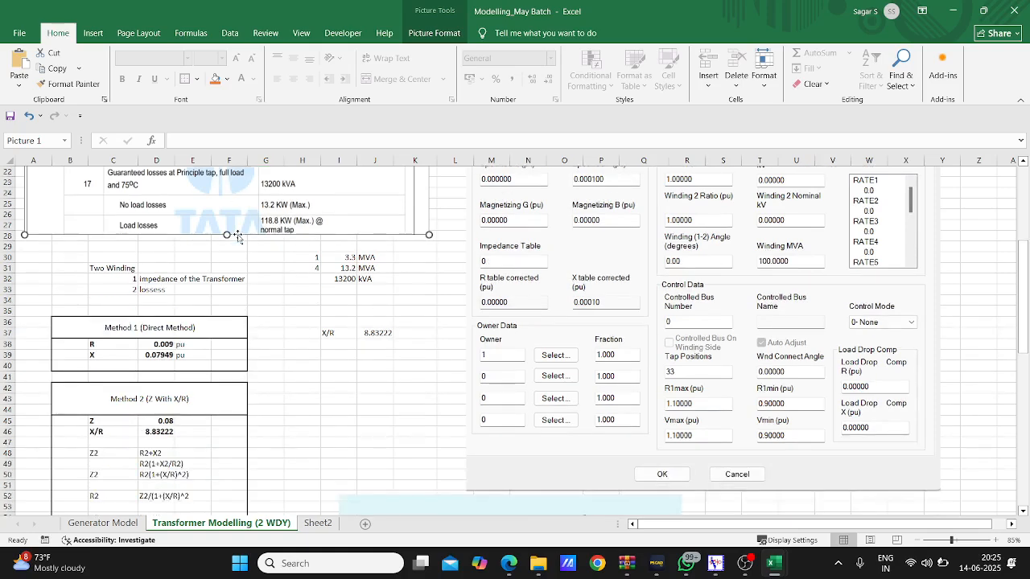
Fill the notes block below the Method 3 table, listing the R and X, Z base and tap requirements, with yellow.
scroll(187, 297, "up", 1)
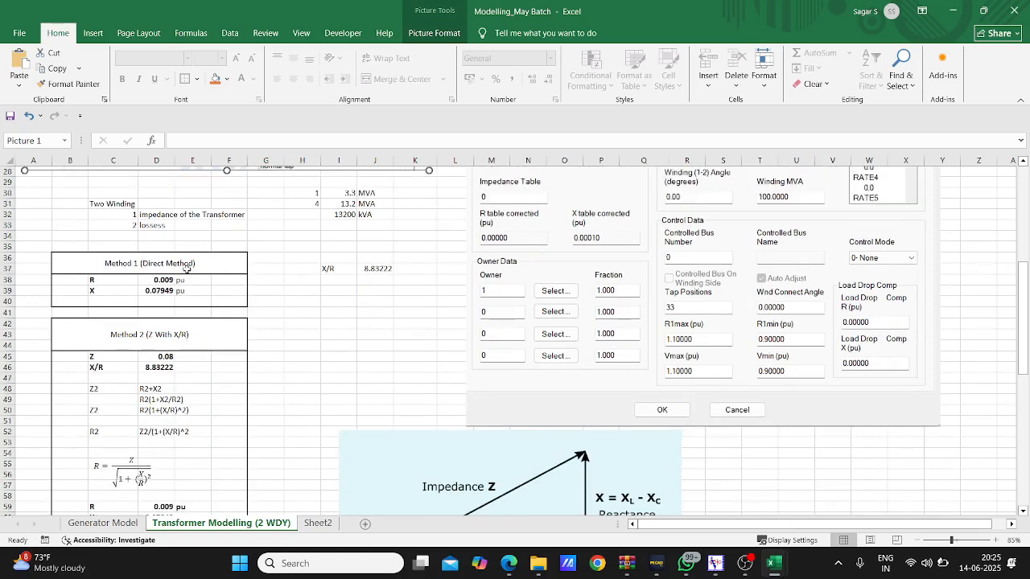
scroll(192, 301, "down", 2)
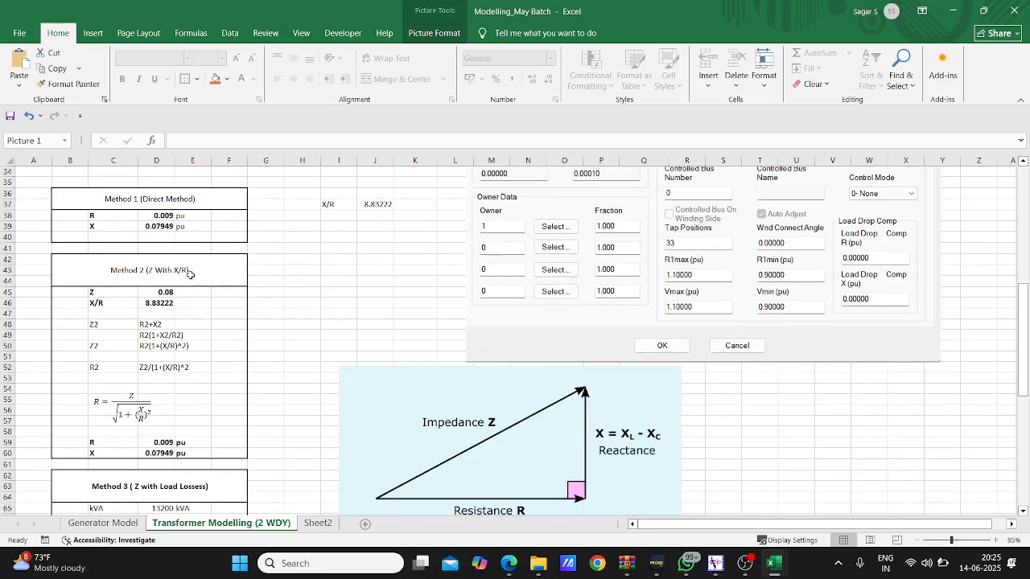
scroll(187, 275, "down", 4)
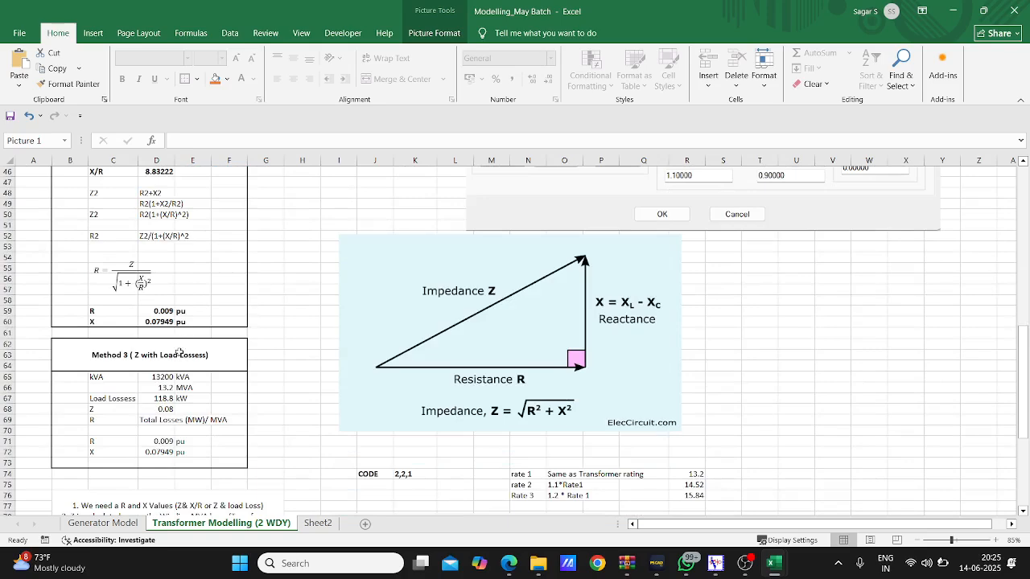
scroll(178, 354, "down", 2)
left_click(183, 460)
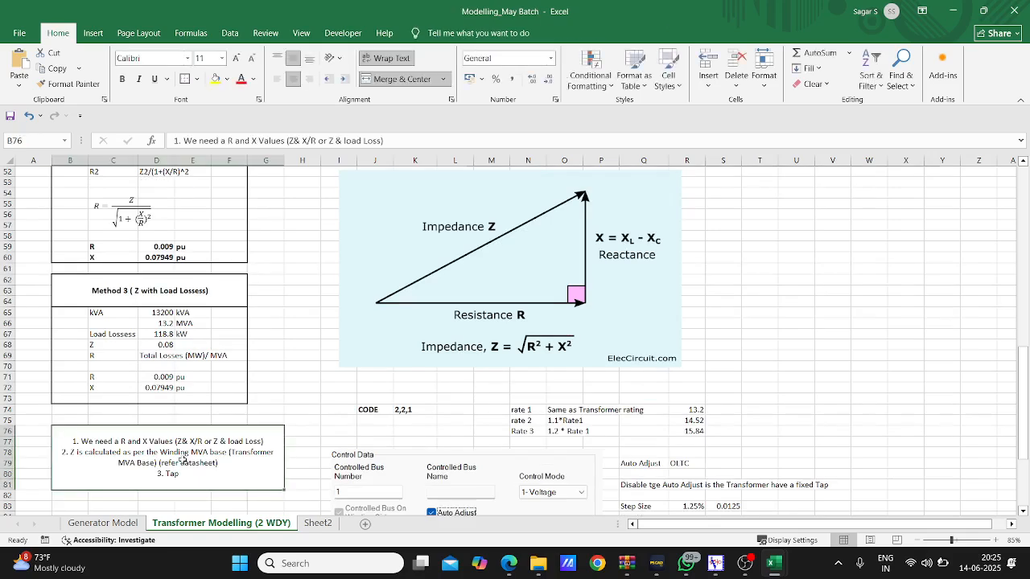
left_click(215, 78)
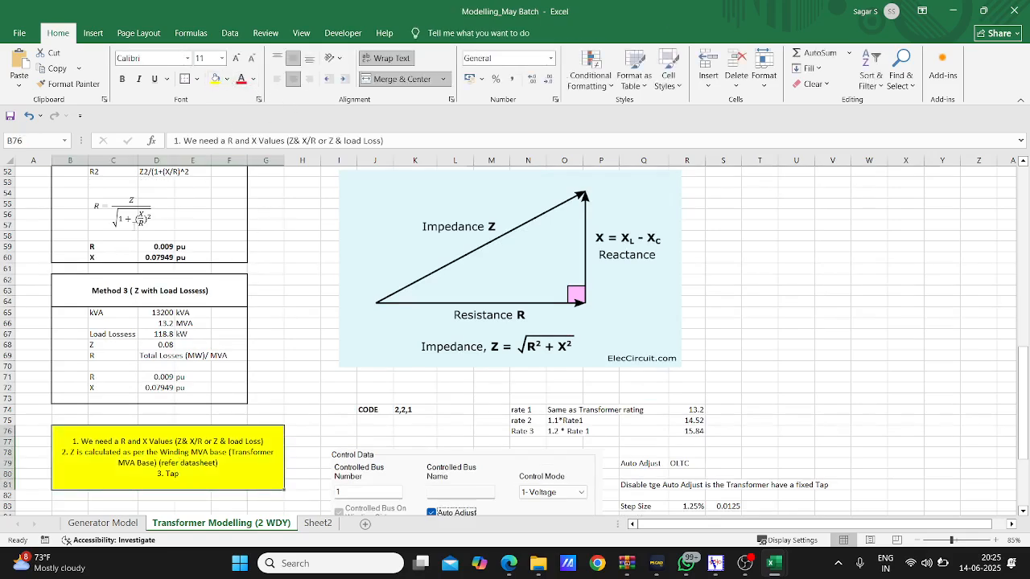
Fill the Method 3 (Z with Load Lossess) heading with dark gold.
left_click(135, 288)
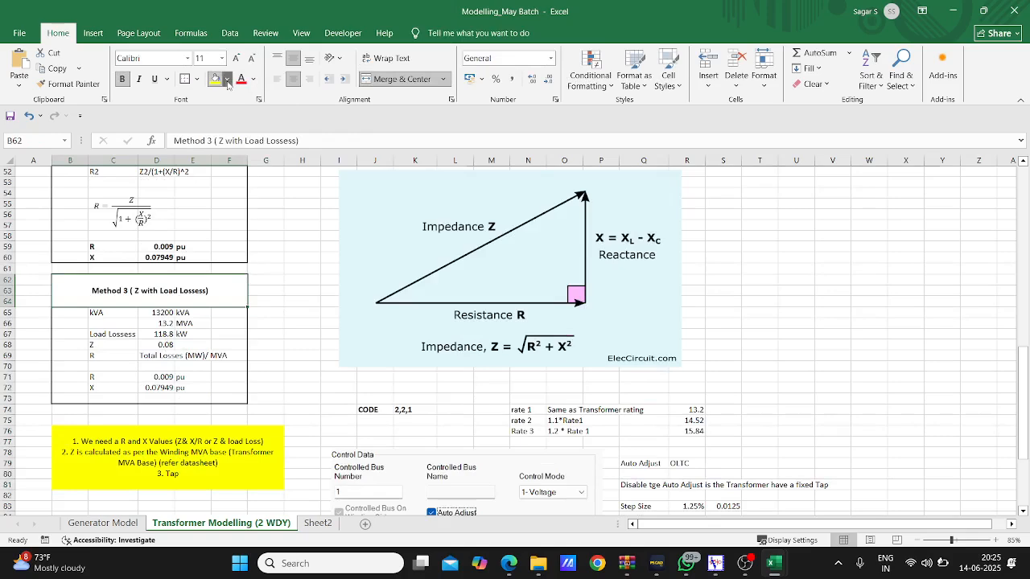
left_click(227, 79)
left_click(345, 213)
scroll(159, 215, "up", 5)
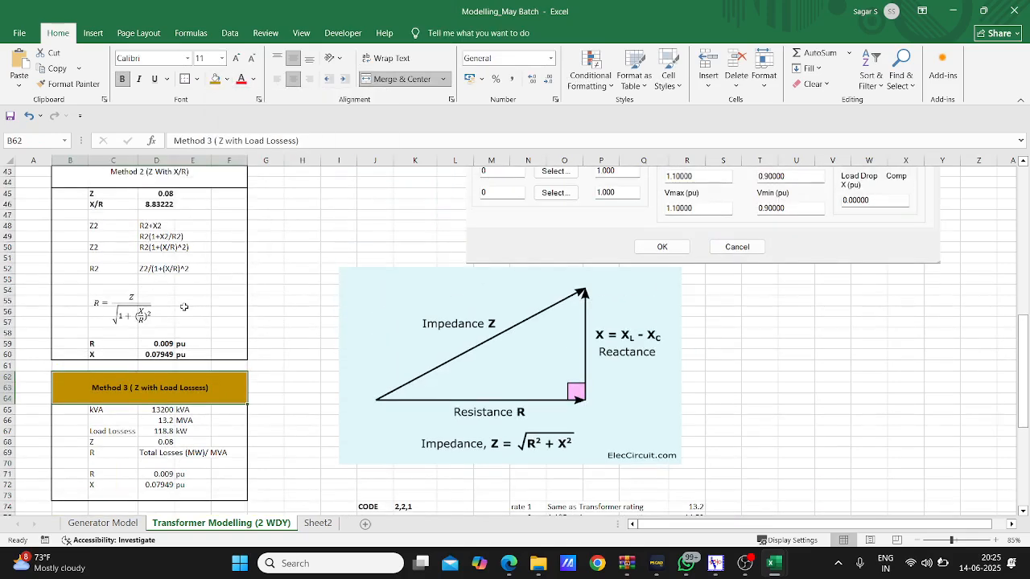
scroll(159, 215, "up", 1)
left_click(183, 268)
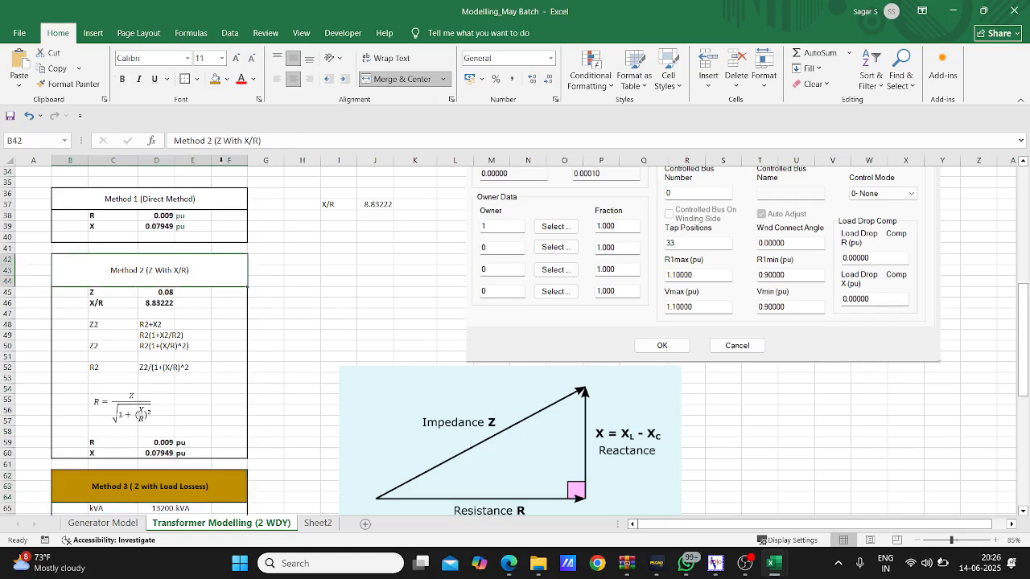
Set the fill of the Method 3 (Z with Load Lossess) heading to light green.
scroll(207, 313, "down", 4)
left_click(219, 353)
left_click(227, 79)
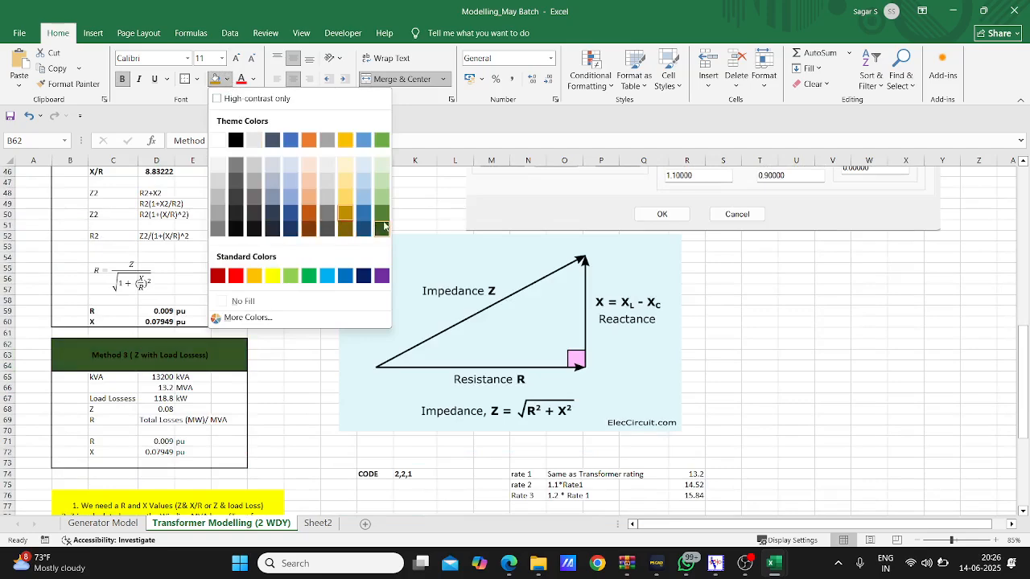
left_click(382, 195)
Fill the Method 2 (Z With X/R) and Method 1 (Direct Method) headings with the same light green and make both bold.
scroll(290, 279, "up", 4)
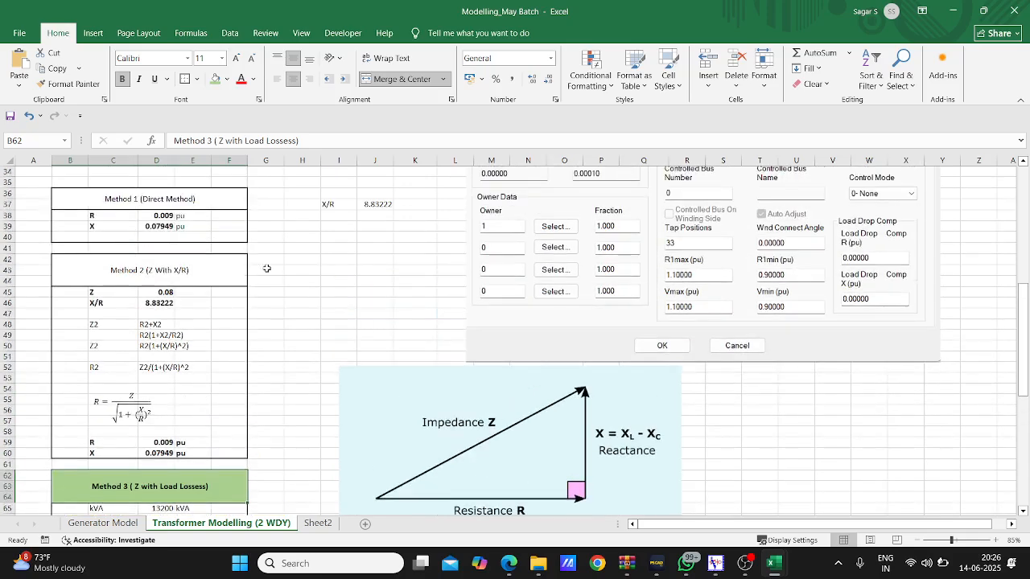
left_click(212, 264)
left_click(215, 79)
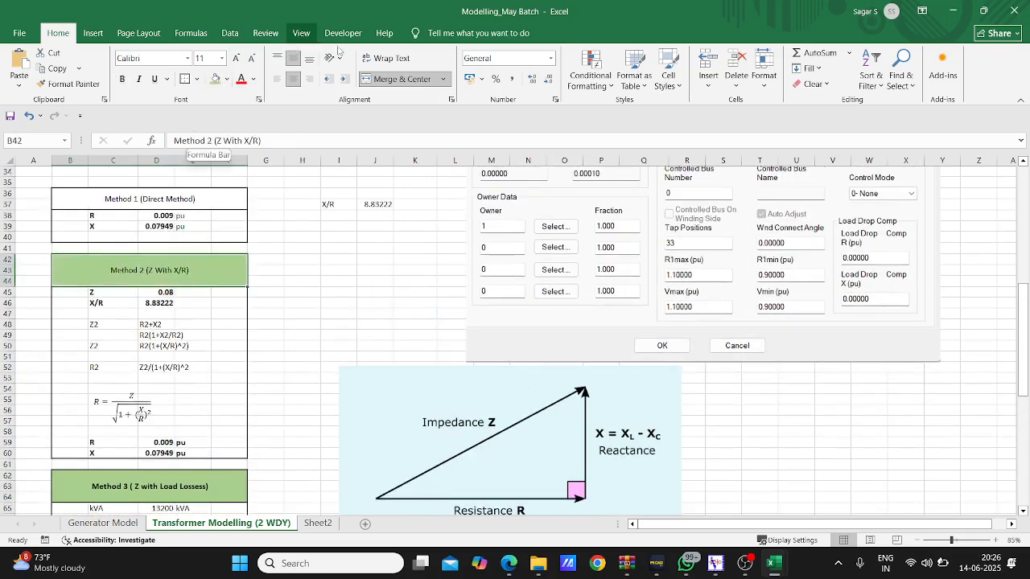
key("ctrl+b")
left_click(204, 200)
left_click(215, 79)
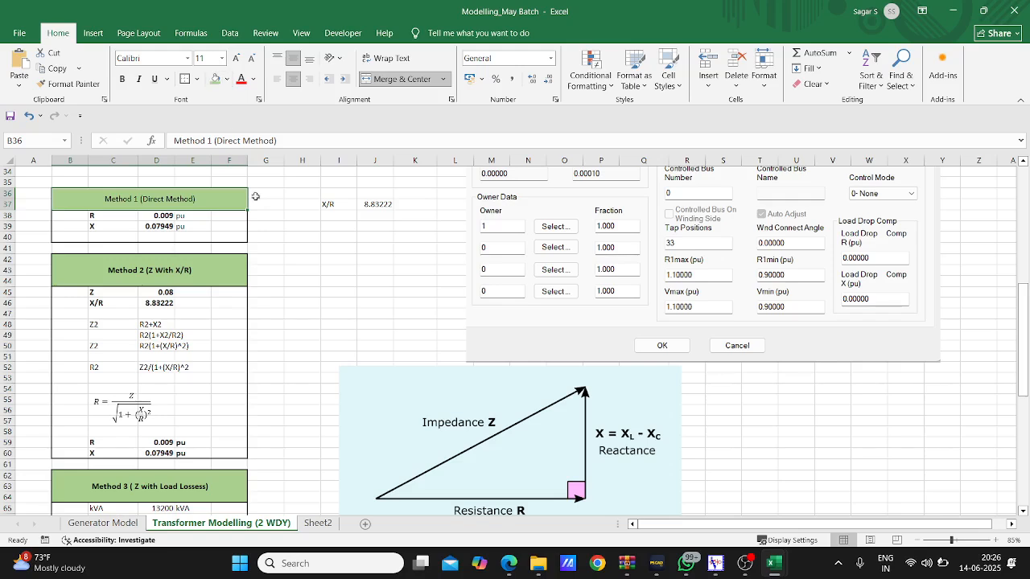
key("ctrl+b")
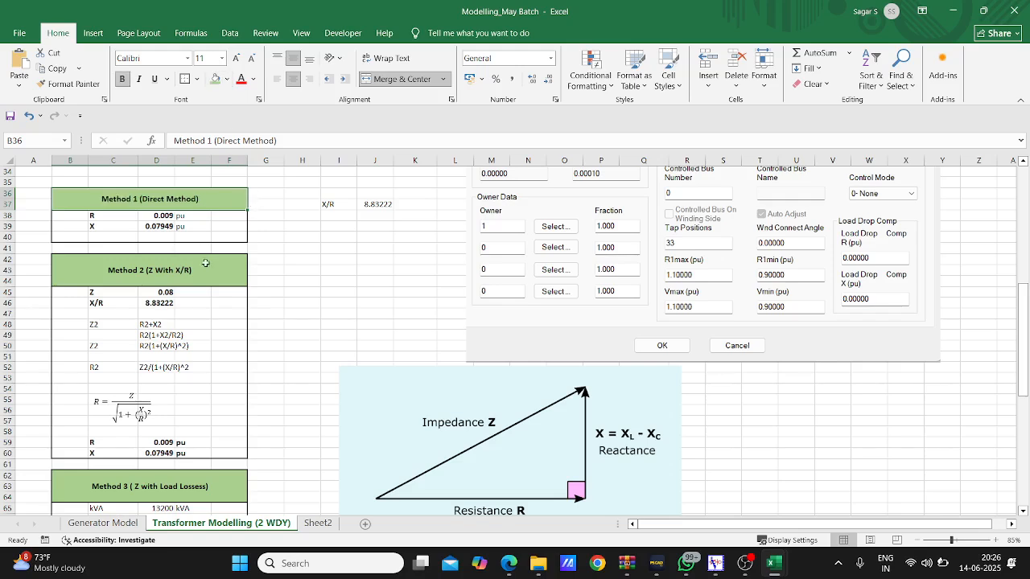
Review the impedance methods, the transformer datasheet's impedance and loss entries, and the 120MVA, 66kV transformer specification on Sheet2.
mouse_move(944, 567)
scroll(803, 466, "down", 1)
scroll(802, 445, "down", 3)
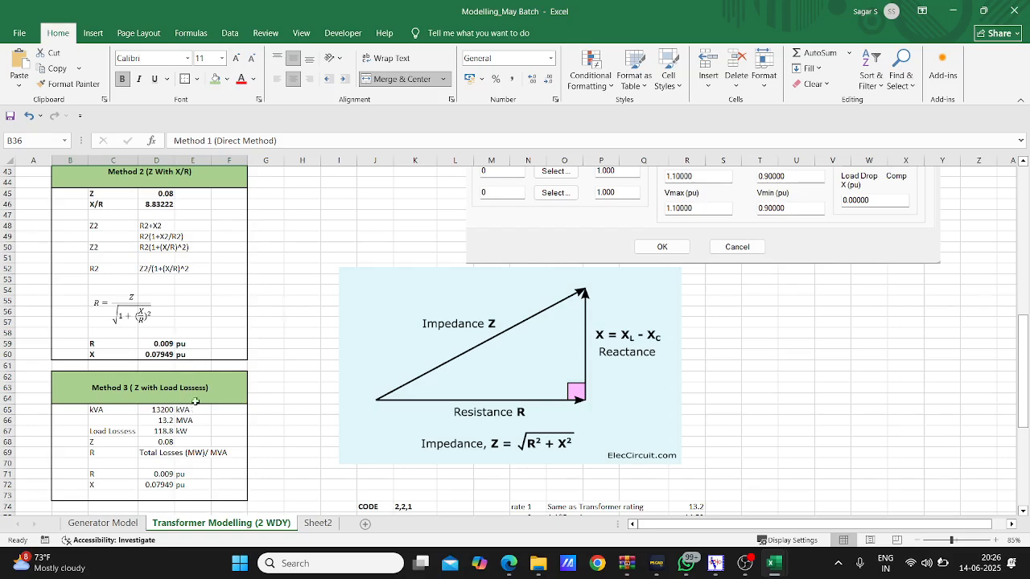
scroll(194, 403, "up", 8)
scroll(337, 320, "up", 3)
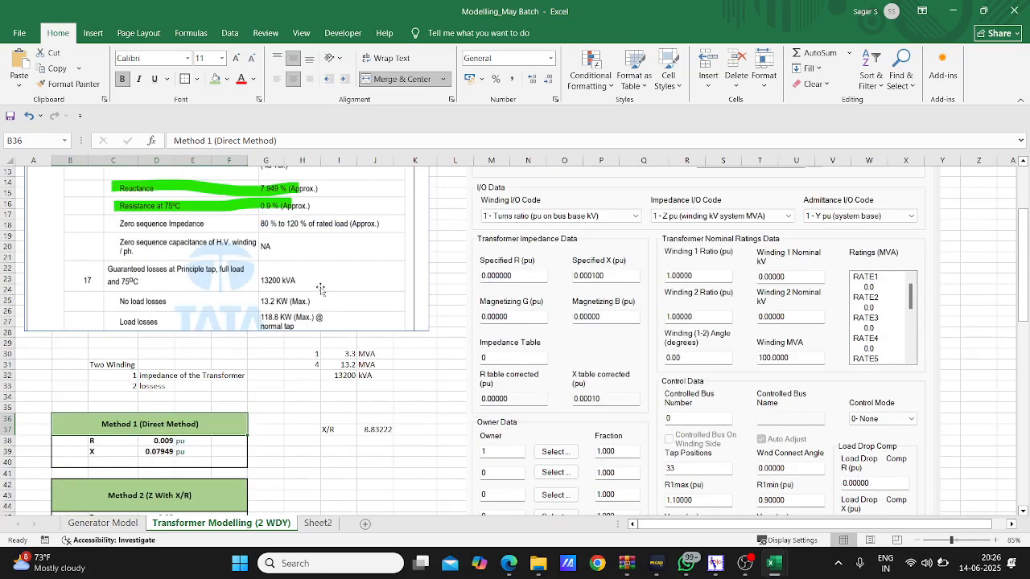
scroll(331, 295, "up", 4)
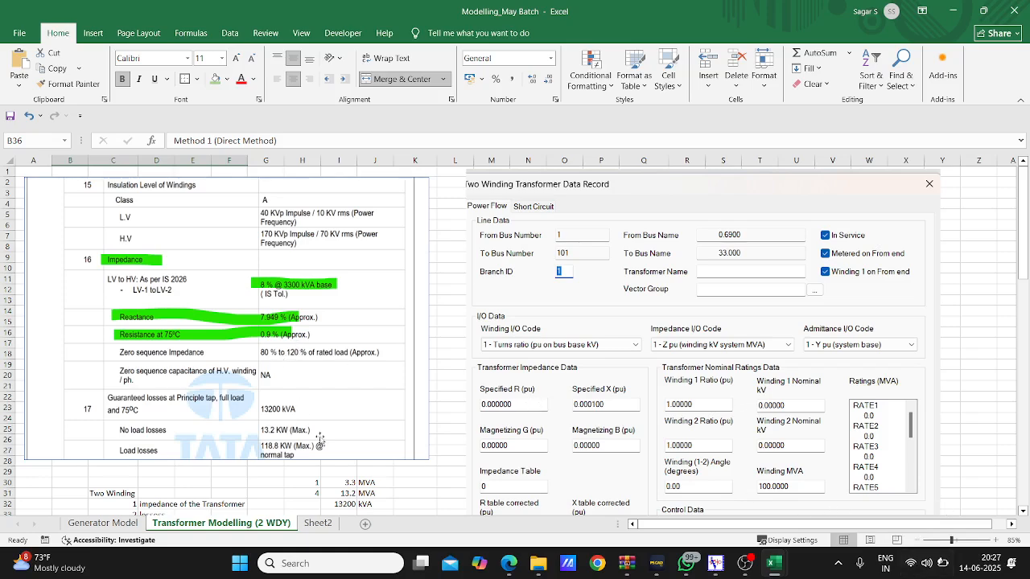
left_click(318, 523)
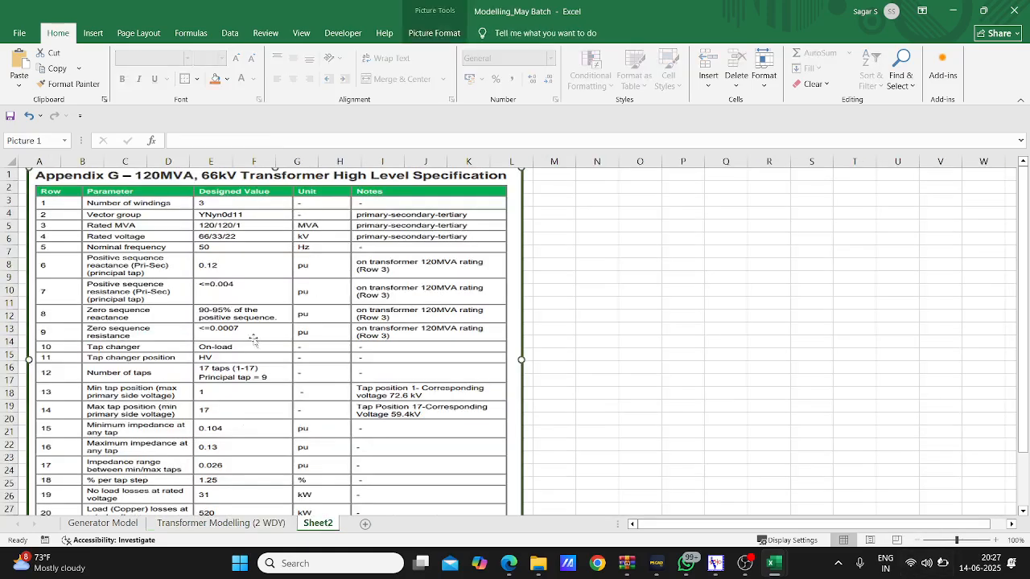
left_click(251, 524)
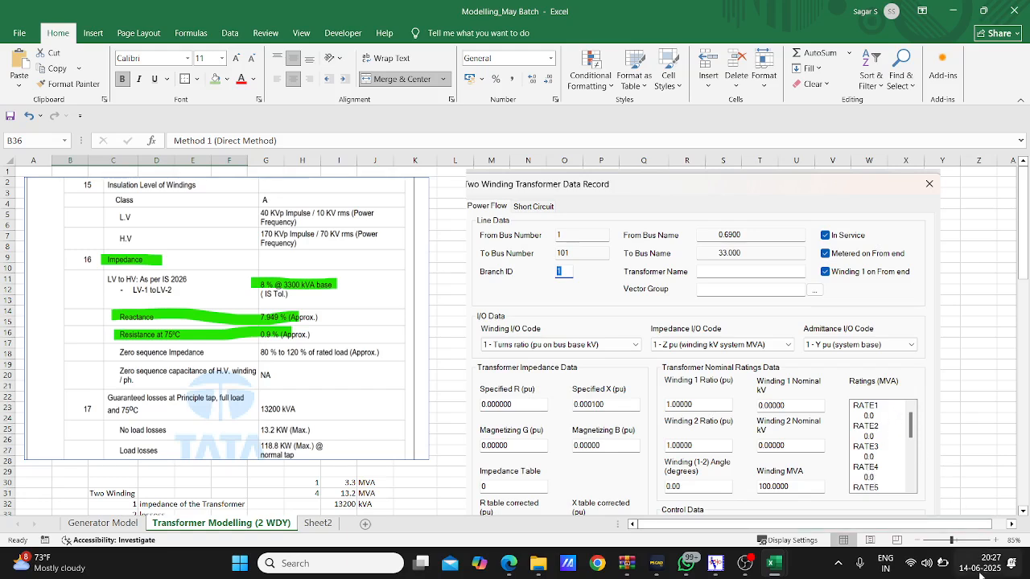
Review the two-winding sheet from the datasheet down to the rating rules, control data, Vmax/Vmin values and yellow notes block.
scroll(452, 442, "down", 2)
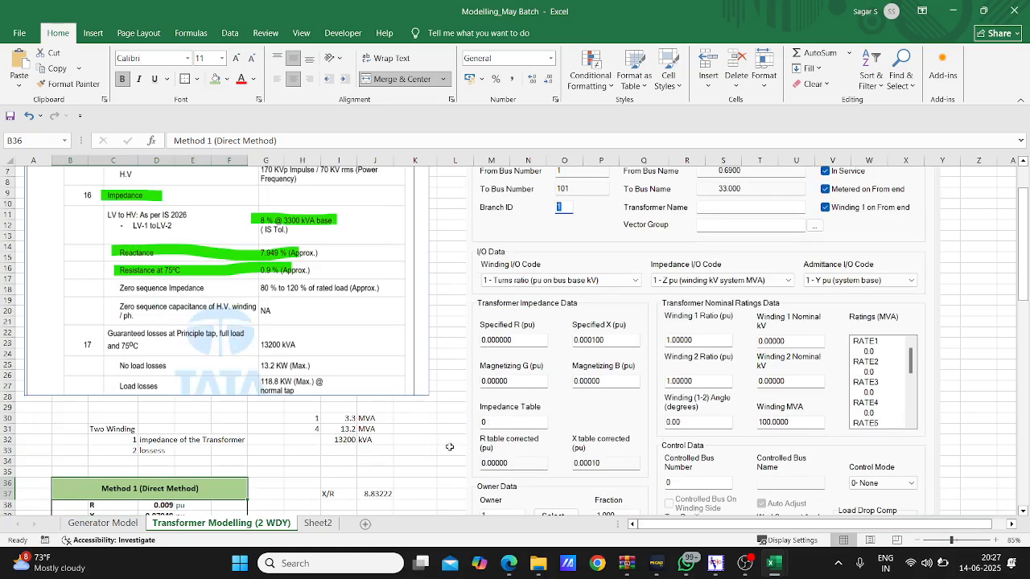
scroll(450, 447, "down", 6)
scroll(443, 408, "down", 3)
scroll(434, 330, "down", 9)
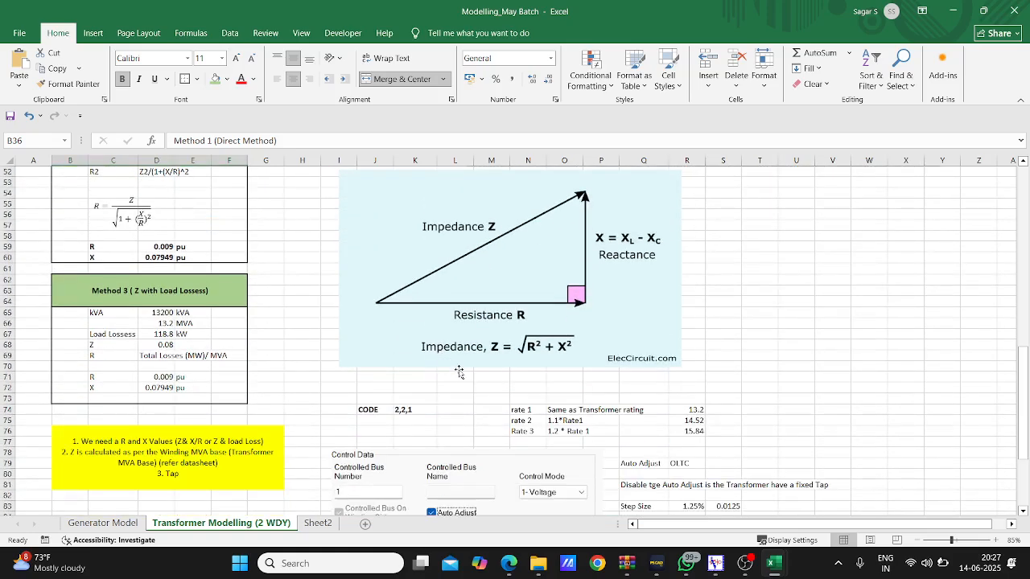
scroll(486, 395, "down", 3)
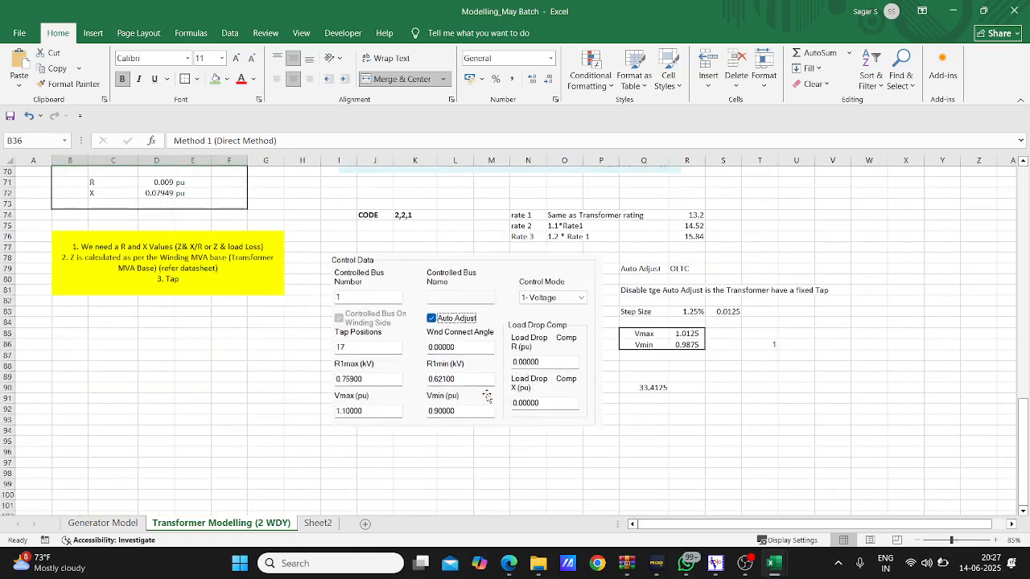
left_click(557, 395)
left_click(226, 282)
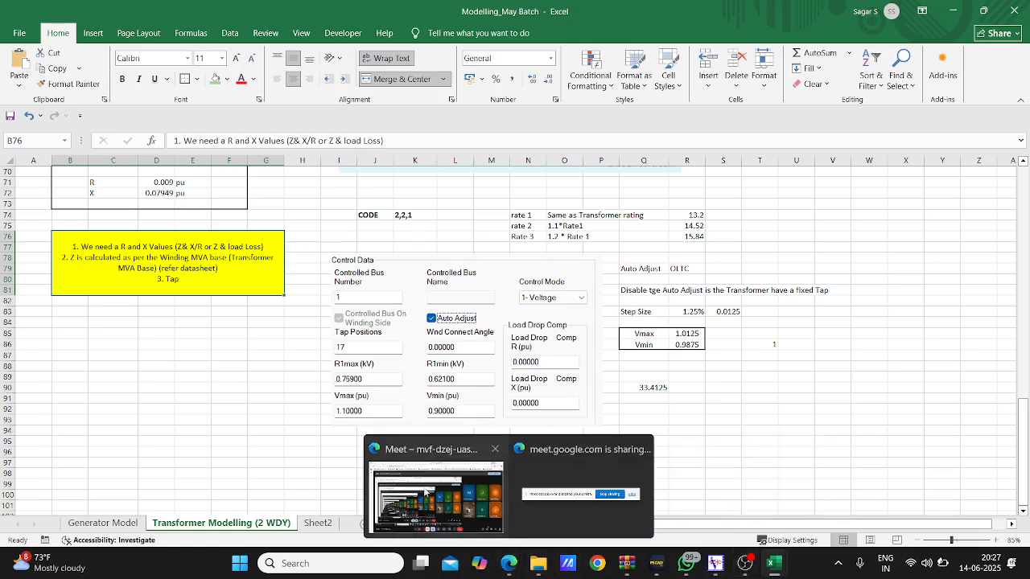
Switch to the Google Meet call in Edge.
left_click(435, 483)
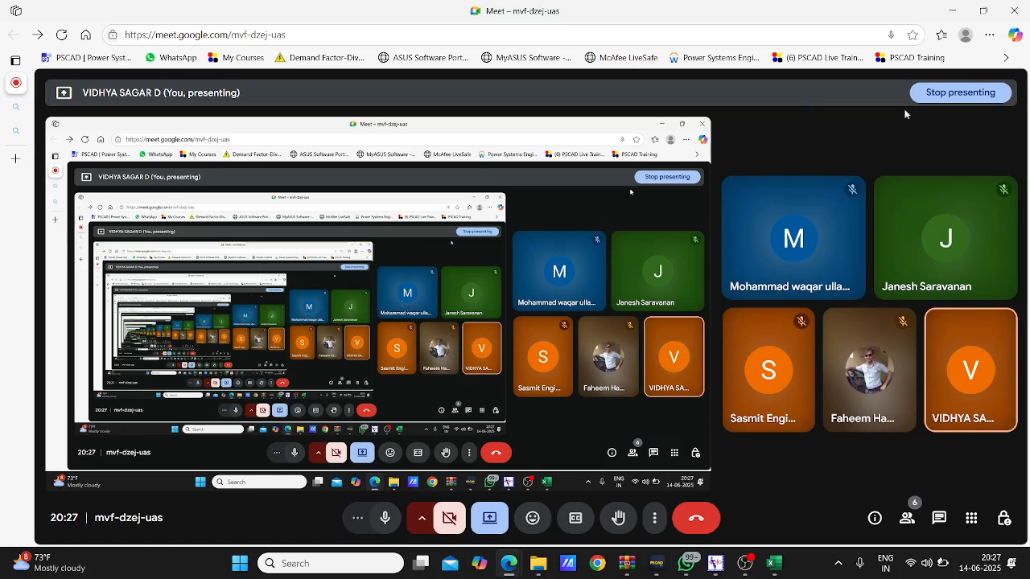
mouse_move(745, 564)
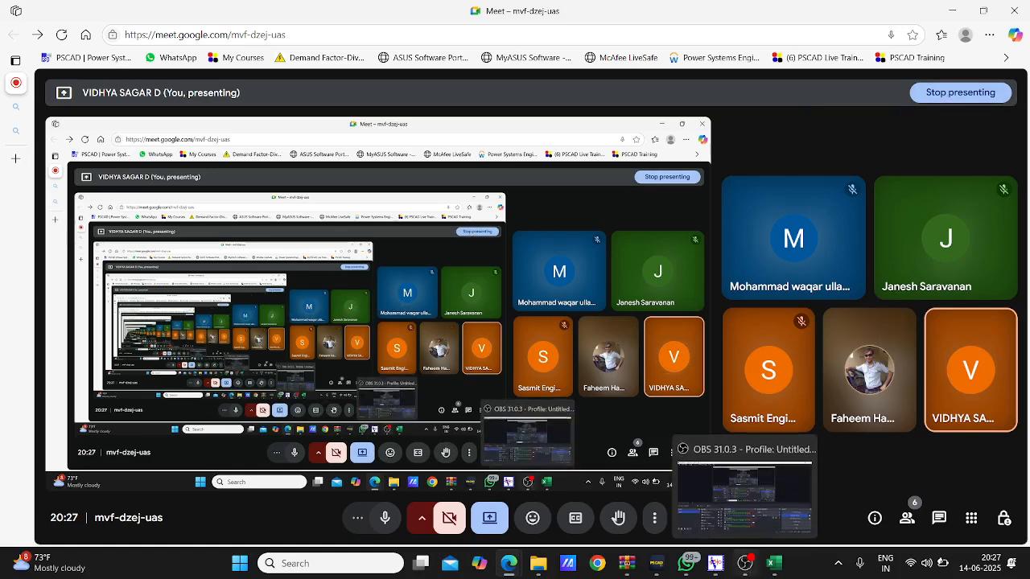